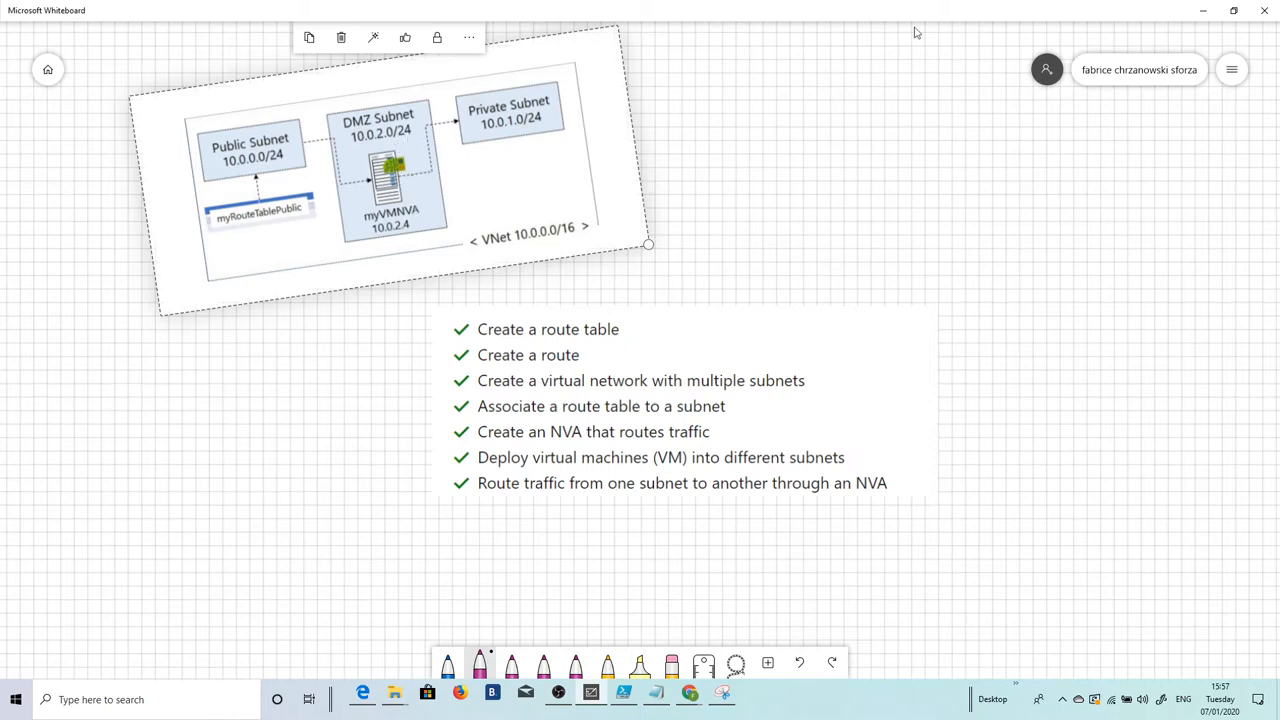
Step: Minimize Whiteboard to bring back the Azure portal's RG_VNET_ROUTES resource group page
left_click(1207, 12)
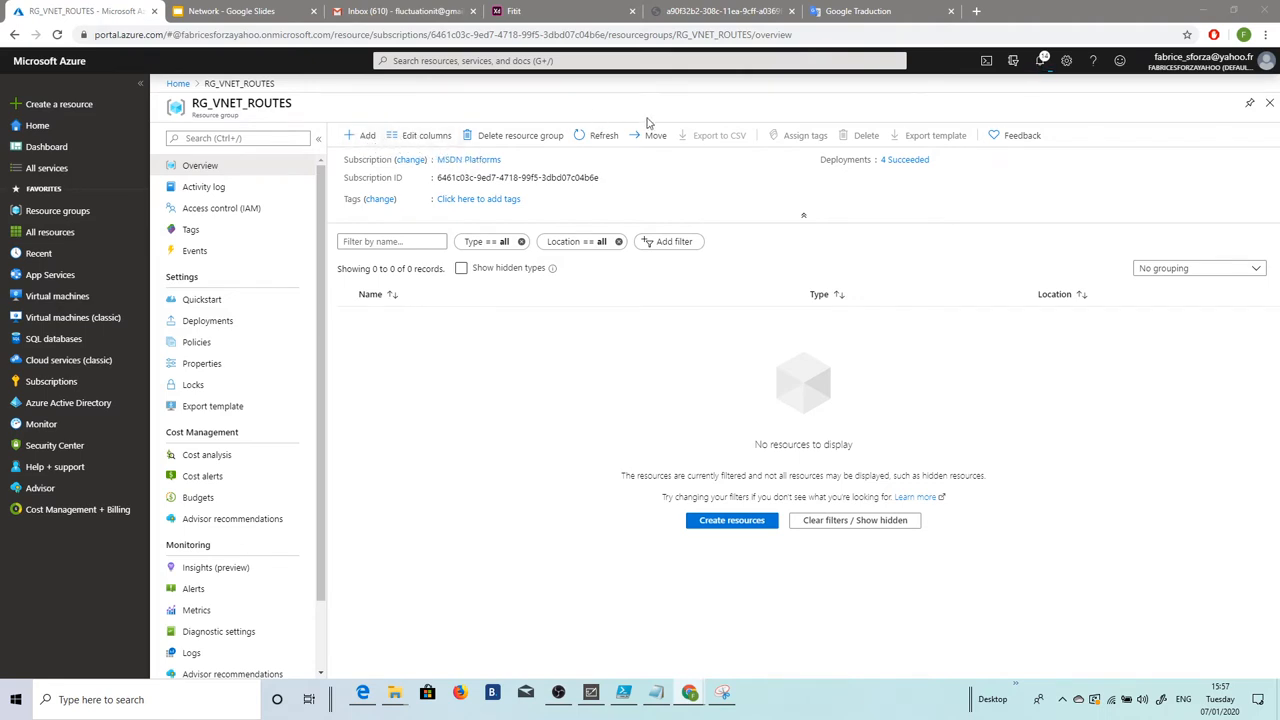
Step: Search the portal for 'route' and begin a new route table from the Route tables list
left_click(459, 60)
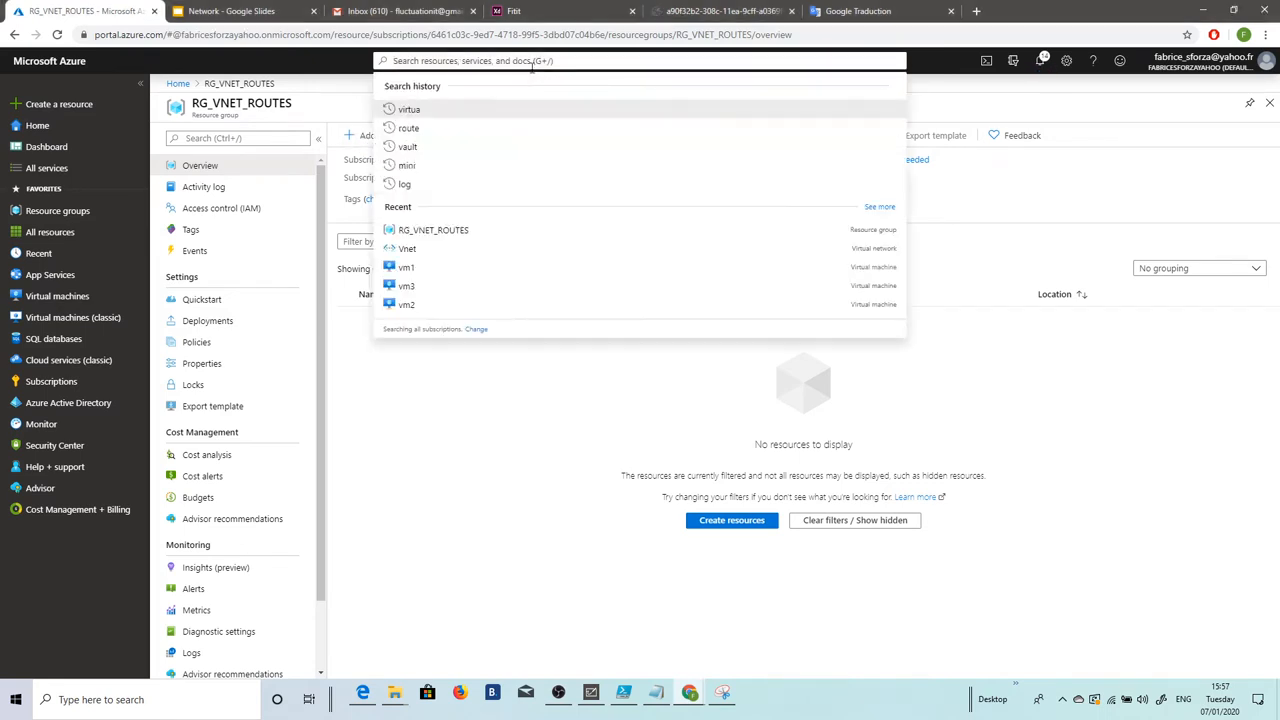
type("route")
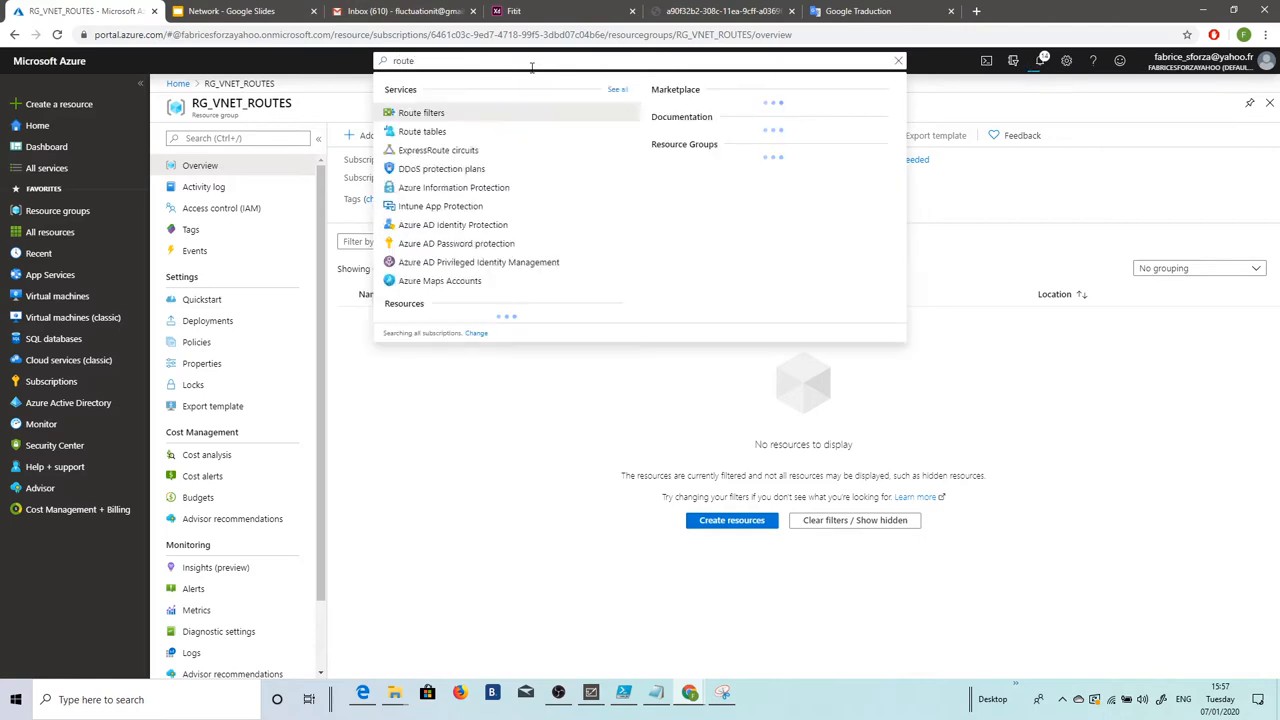
left_click(441, 132)
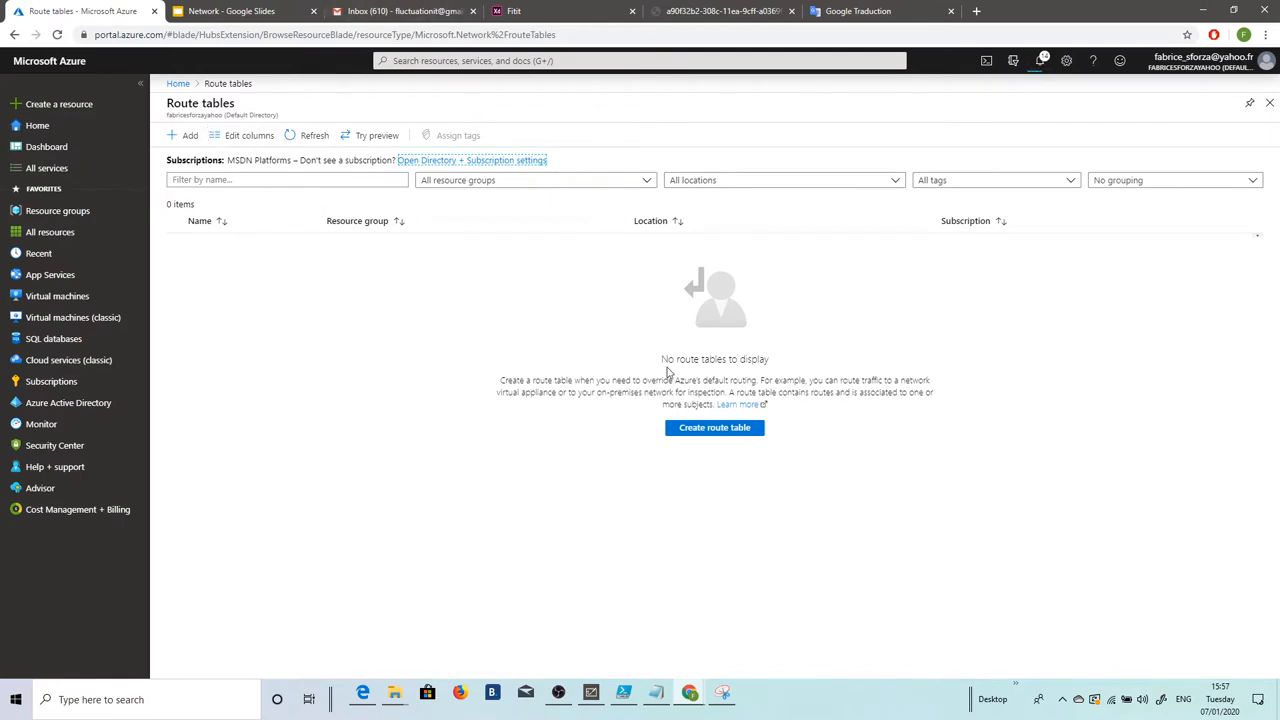
left_click(701, 436)
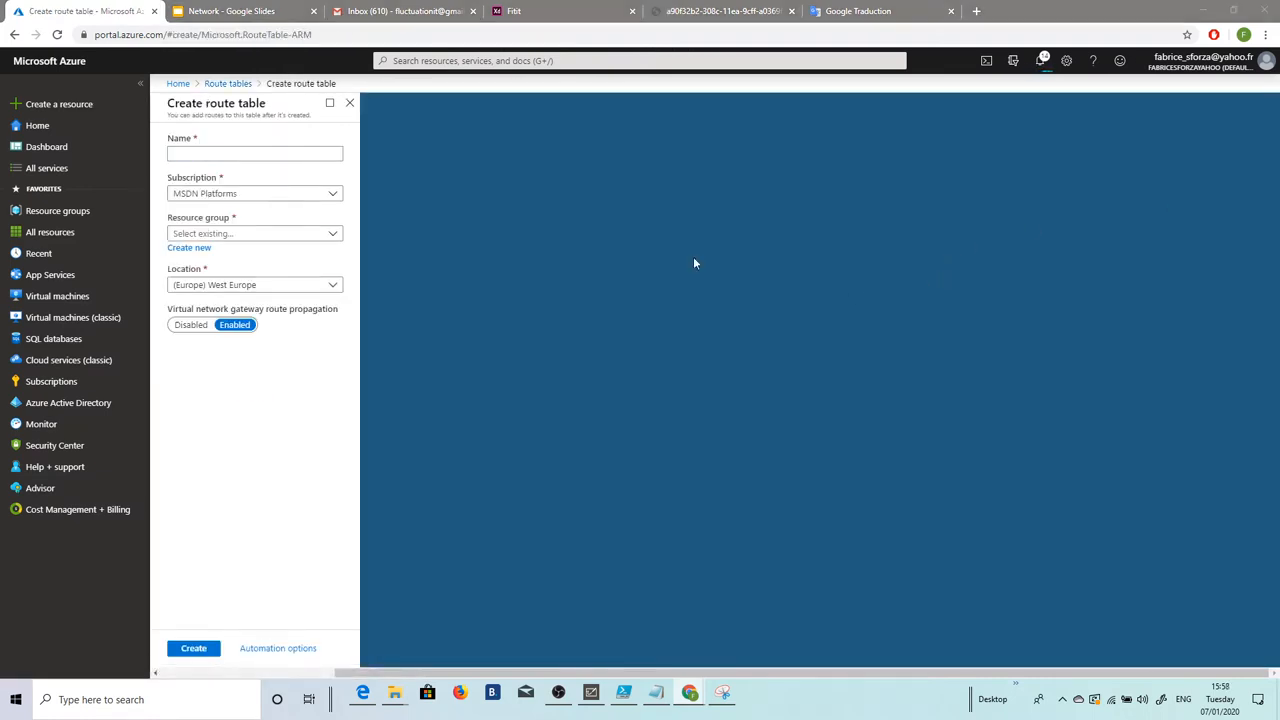
left_click(199, 154)
Step: Name the route table myRouteTablePublic and create a new resource group Rg_UDR
type("myRouteTablePublic")
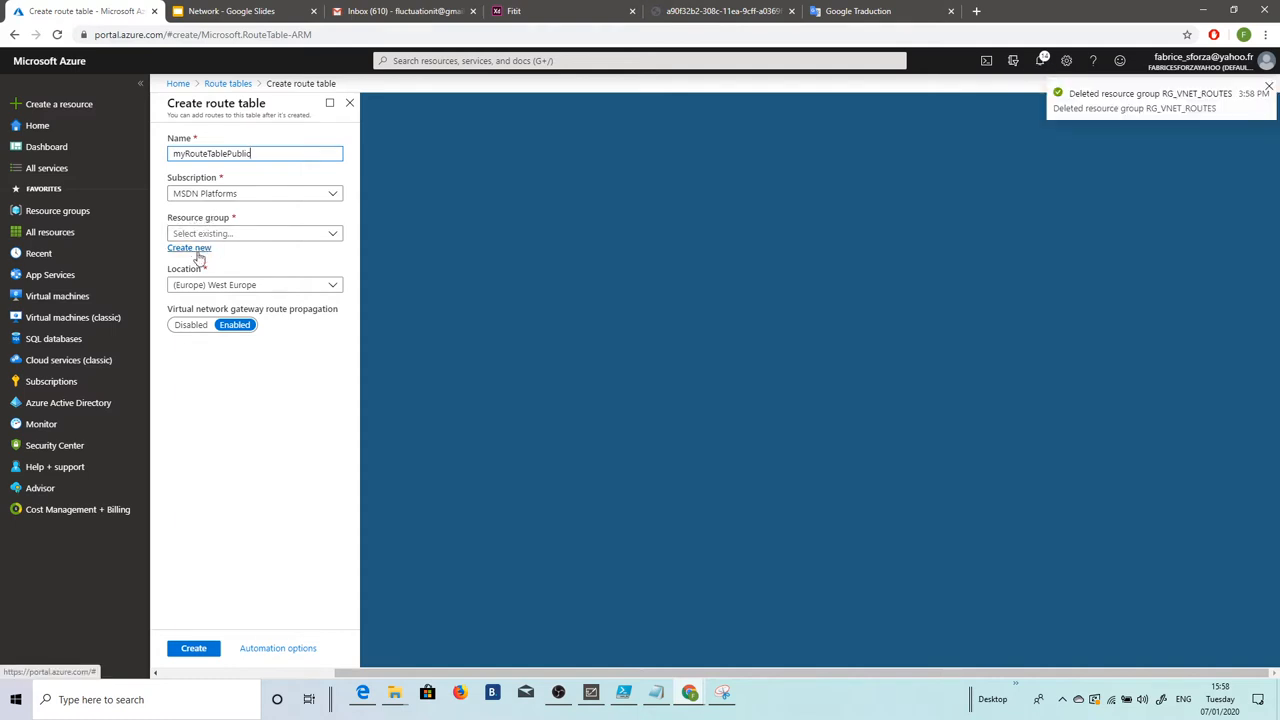
left_click(190, 251)
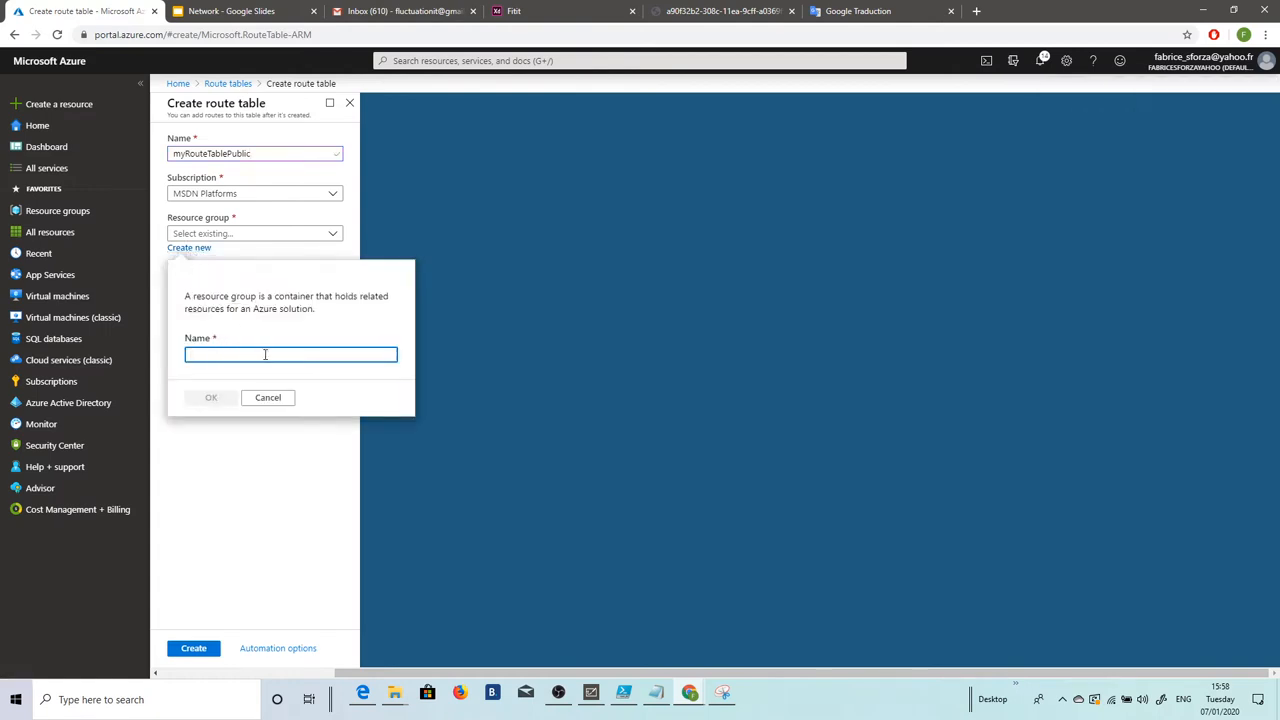
type("MyRe")
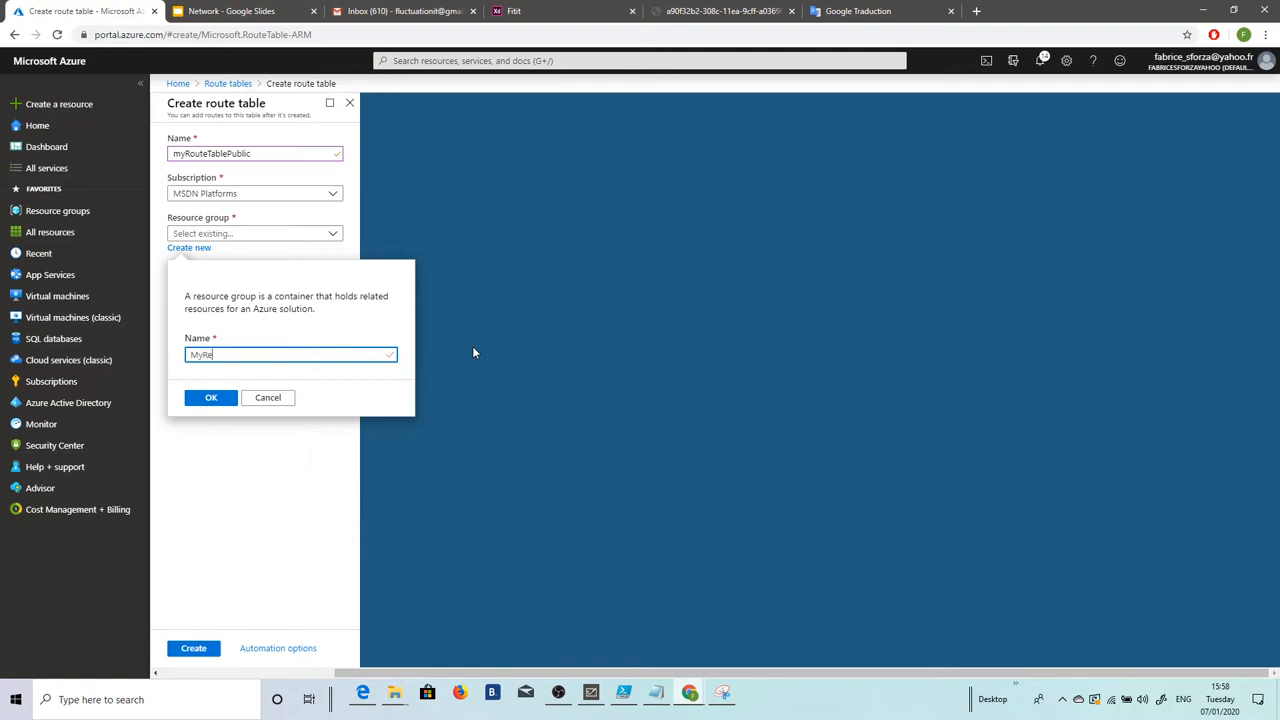
type("siurce")
key("BackSpace")
key("BackSpace")
key("BackSpace")
key("BackSpace")
key("BackSpace")
type("Rg")
left_click(211, 398)
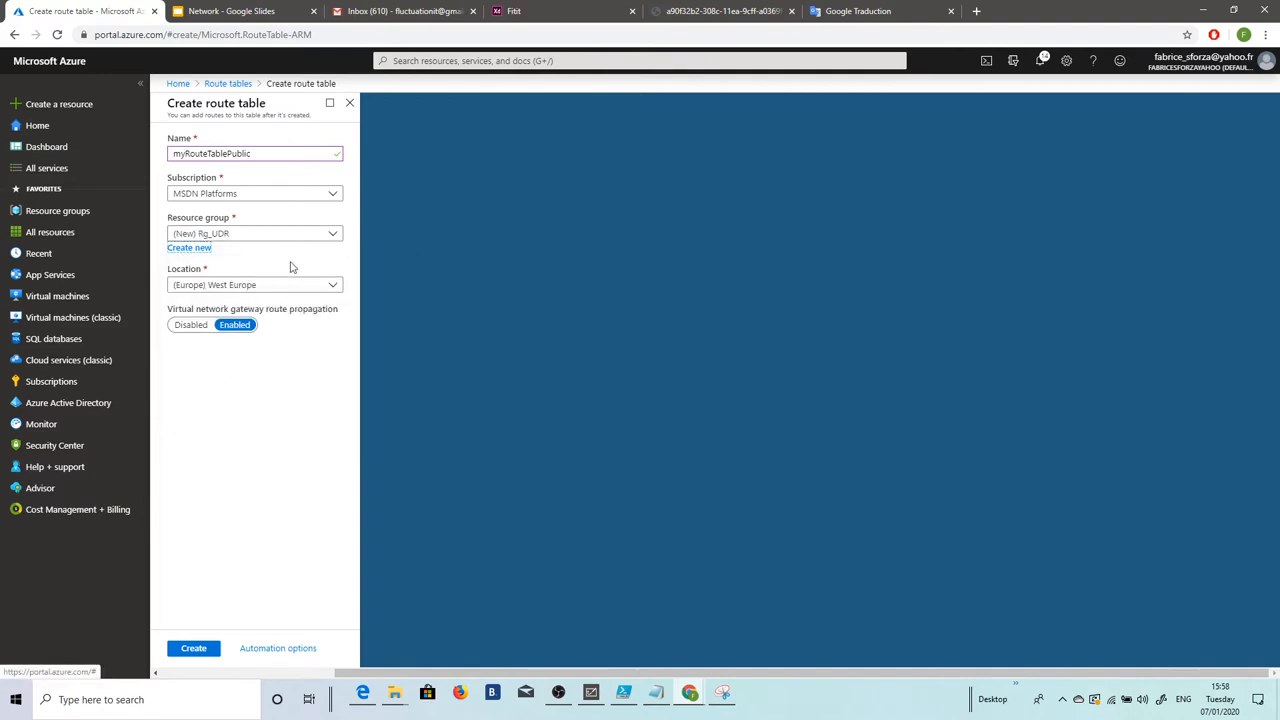
Step: Set the location to (US) East US and create the route table
left_click(332, 289)
scroll(267, 336, "up", 5)
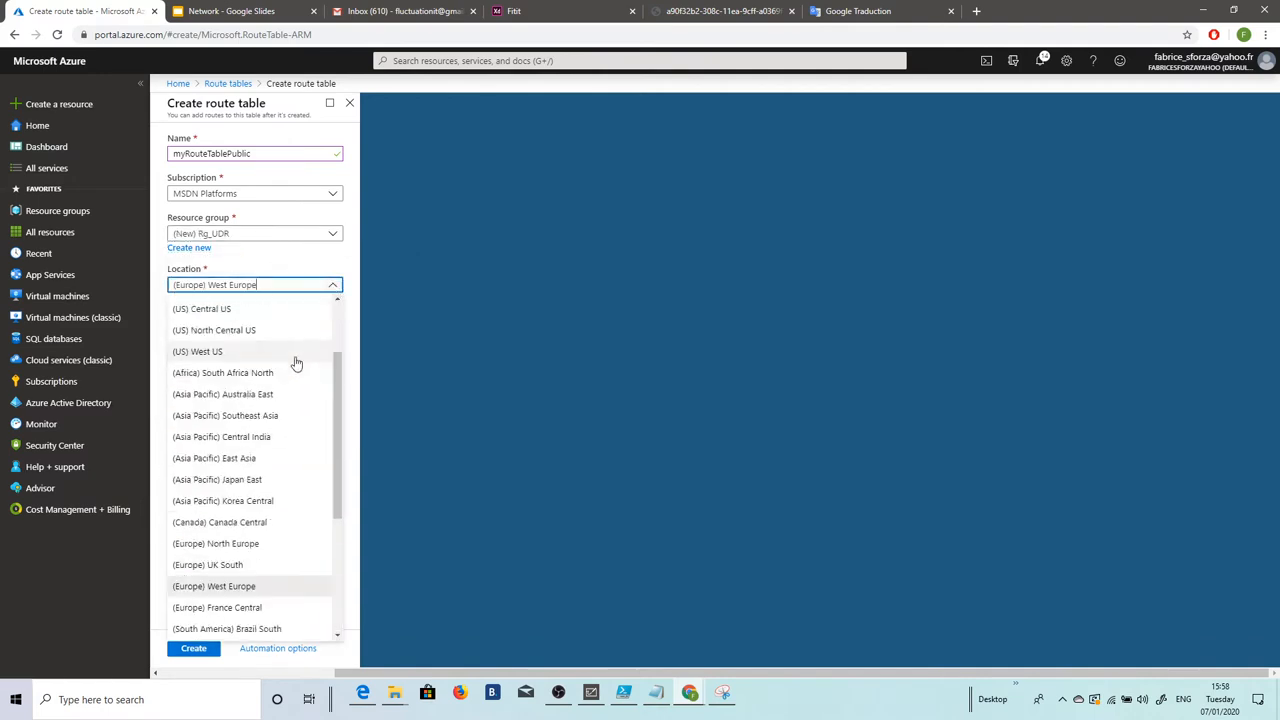
left_click(241, 324)
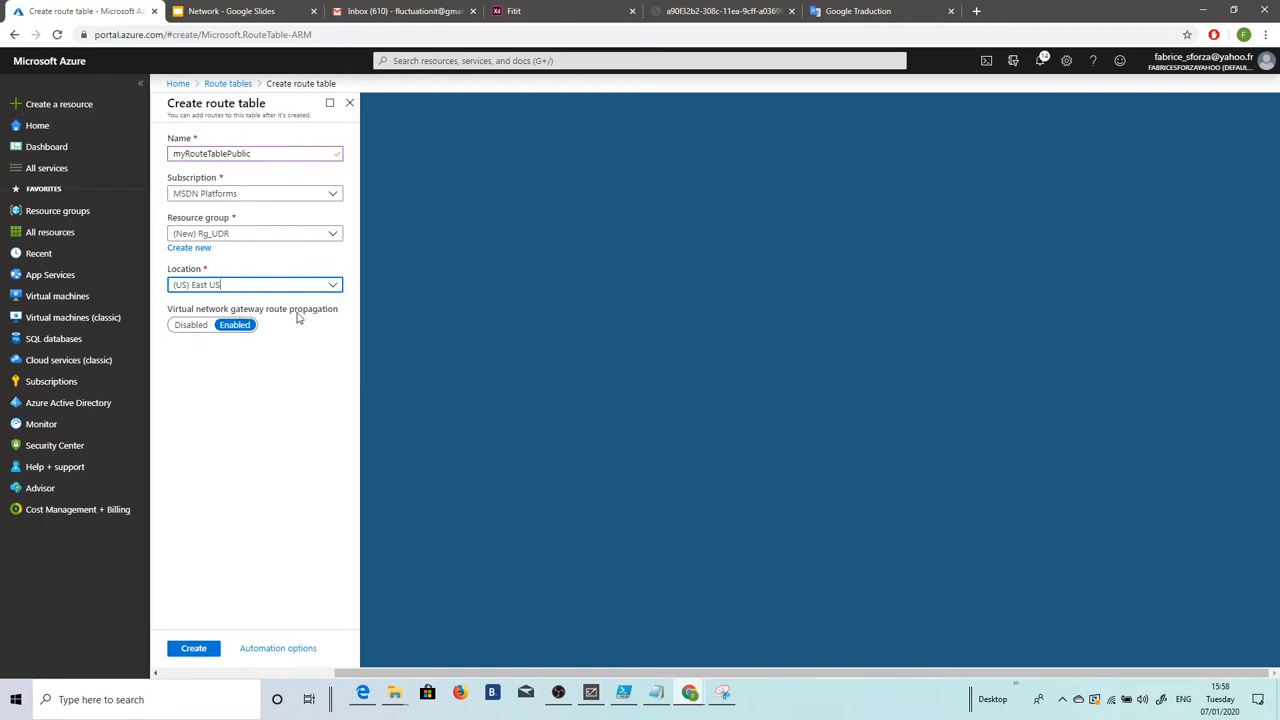
left_click(205, 648)
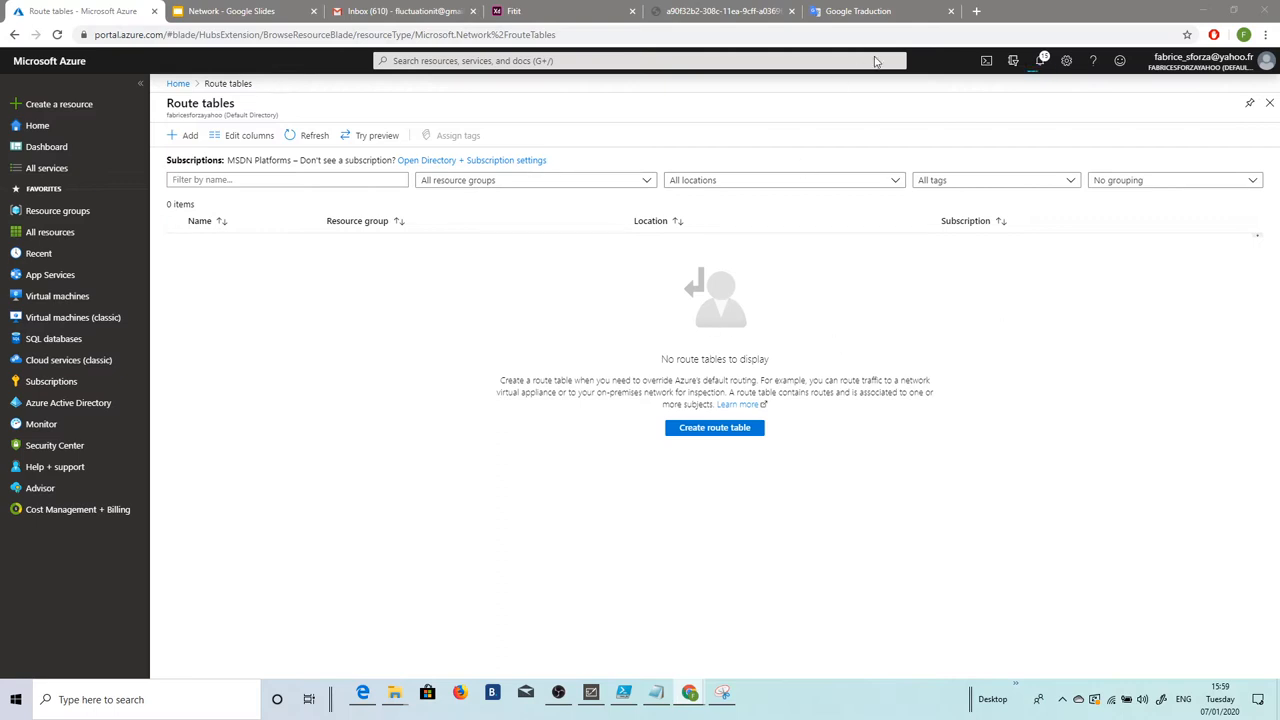
Step: Follow the deployment notification through Rg_UDR to myRouteTablePublic and open its Routes
left_click(1041, 62)
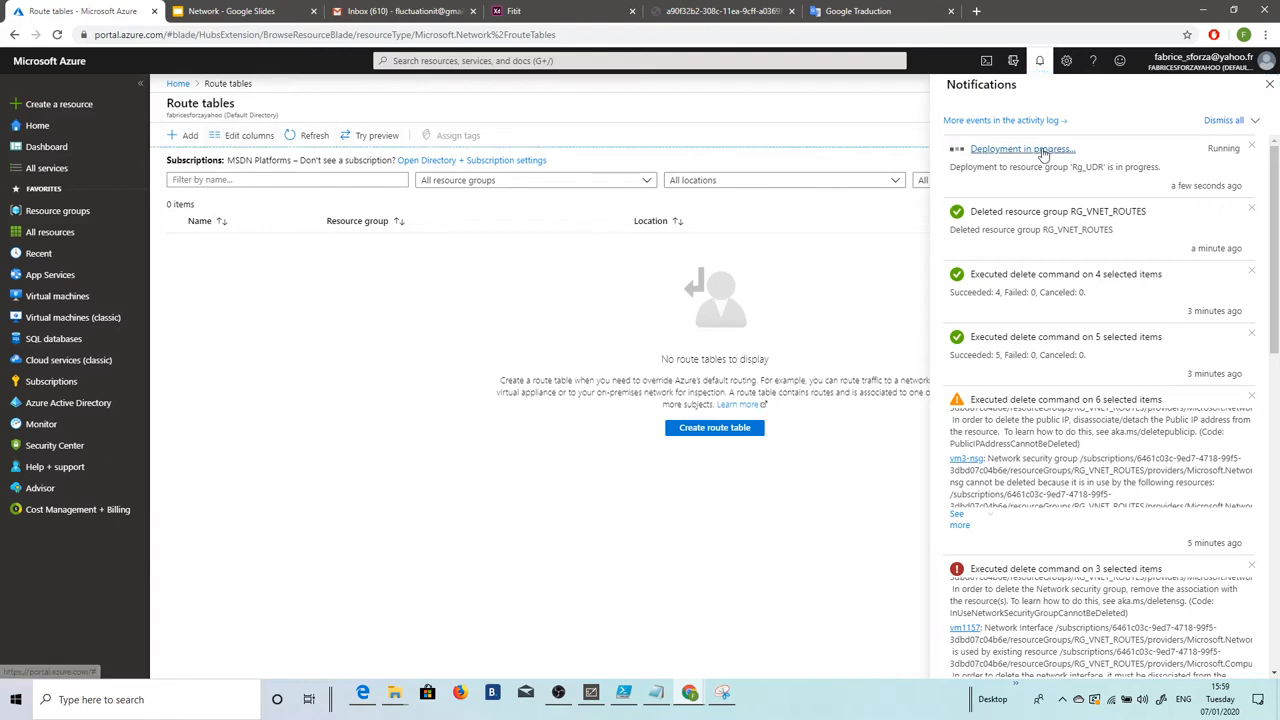
left_click(1012, 149)
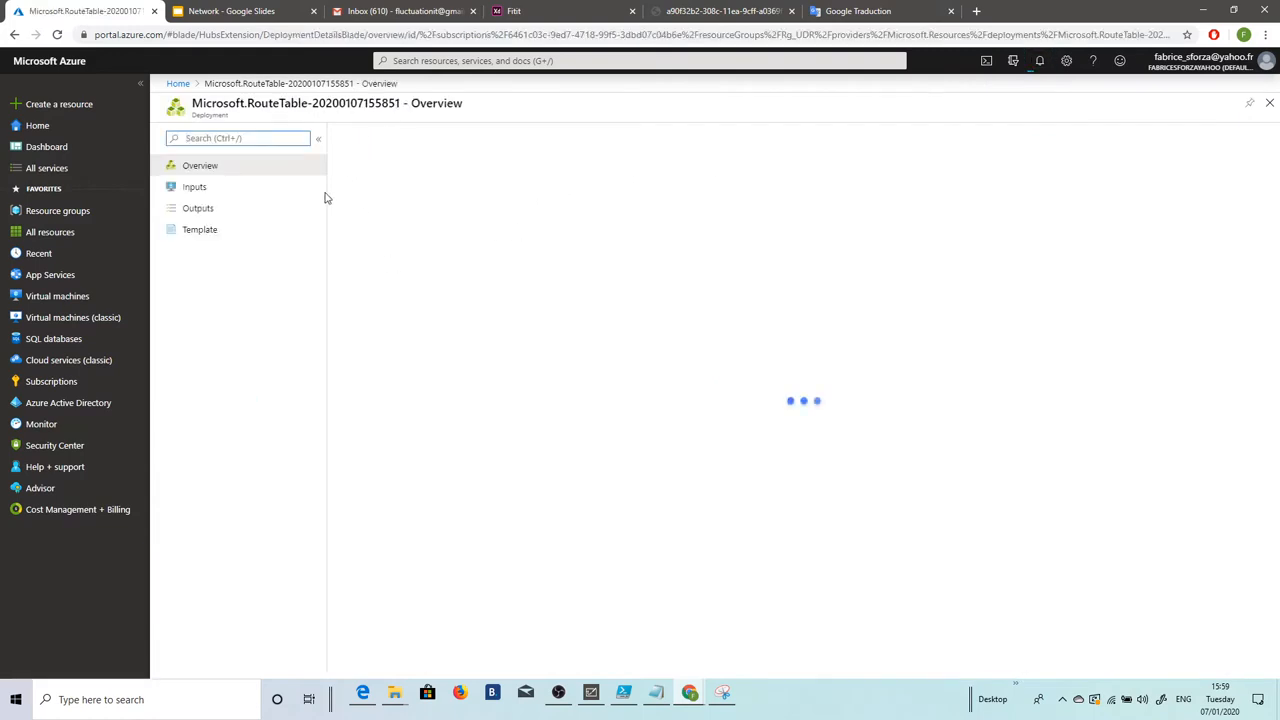
left_click(456, 218)
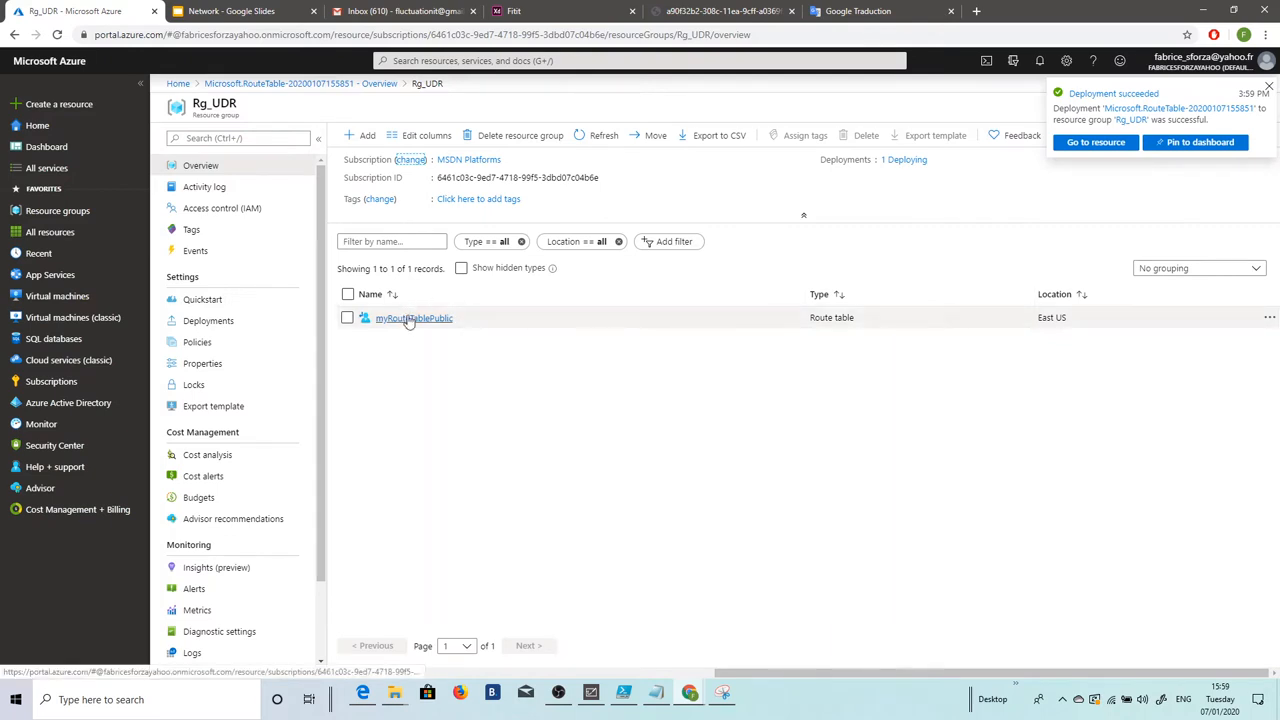
left_click(410, 318)
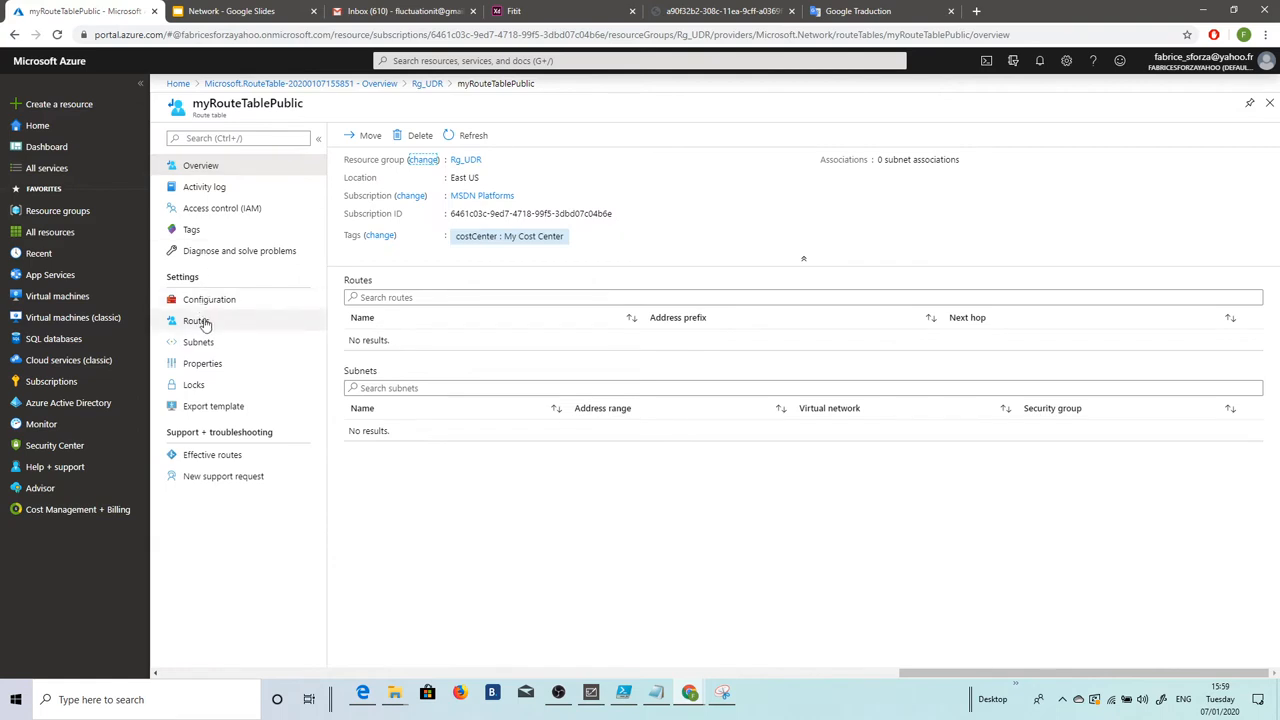
left_click(205, 320)
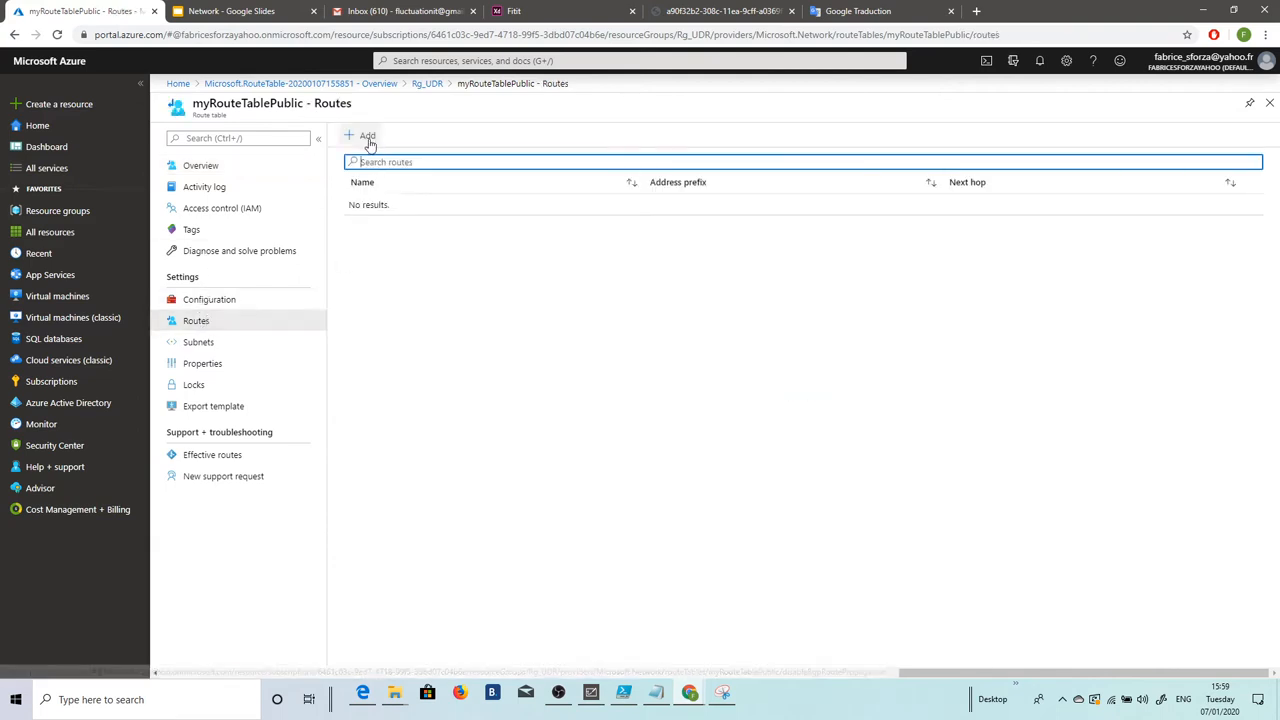
Step: Add route ToPrivateSubnet for 10.0.1.0/24 with next hop Virtual appliance at 10.0.2.4
left_click(364, 135)
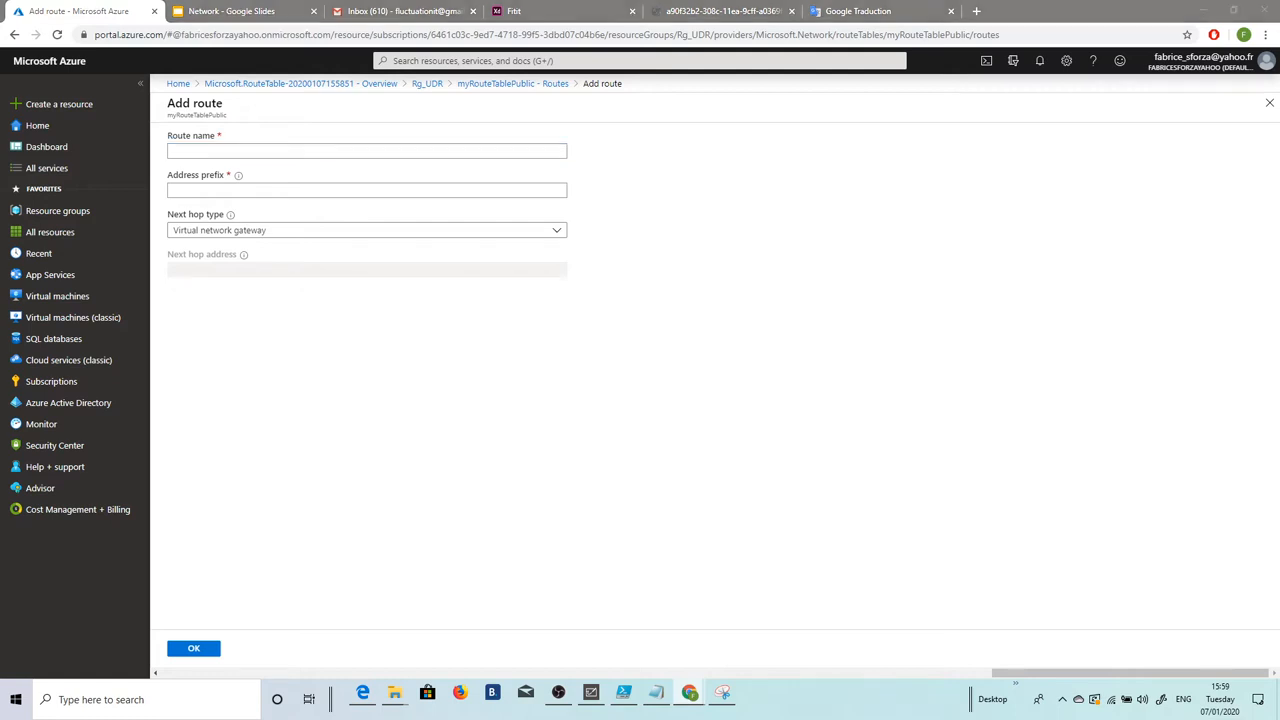
left_click(240, 151)
type("ToPrivateSubnet")
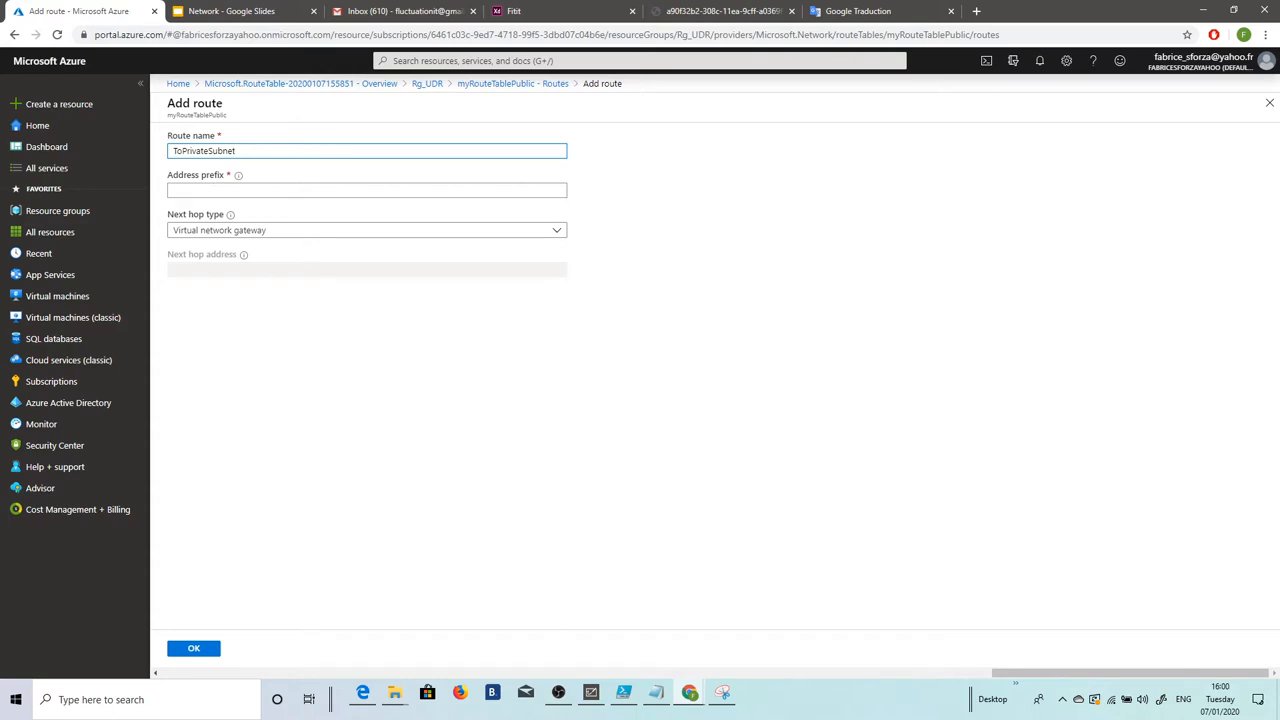
key("alt+Tab")
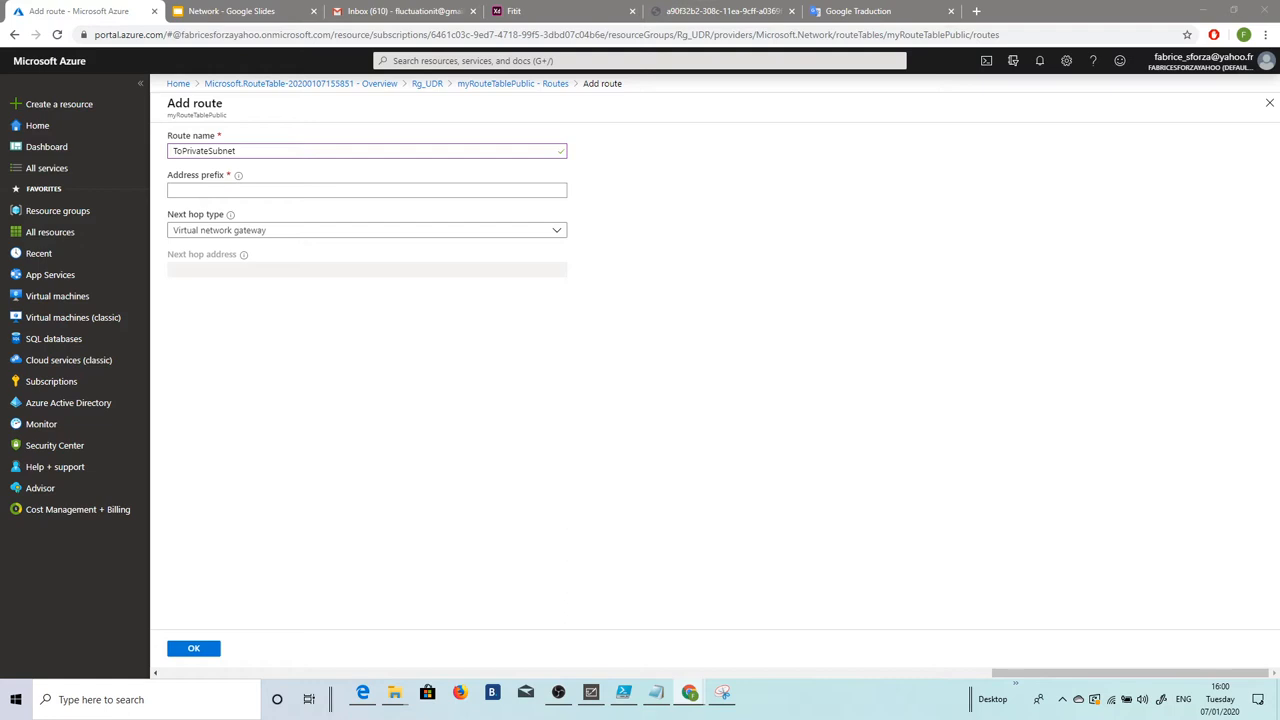
left_click(208, 190)
type("10.0.1.0/24")
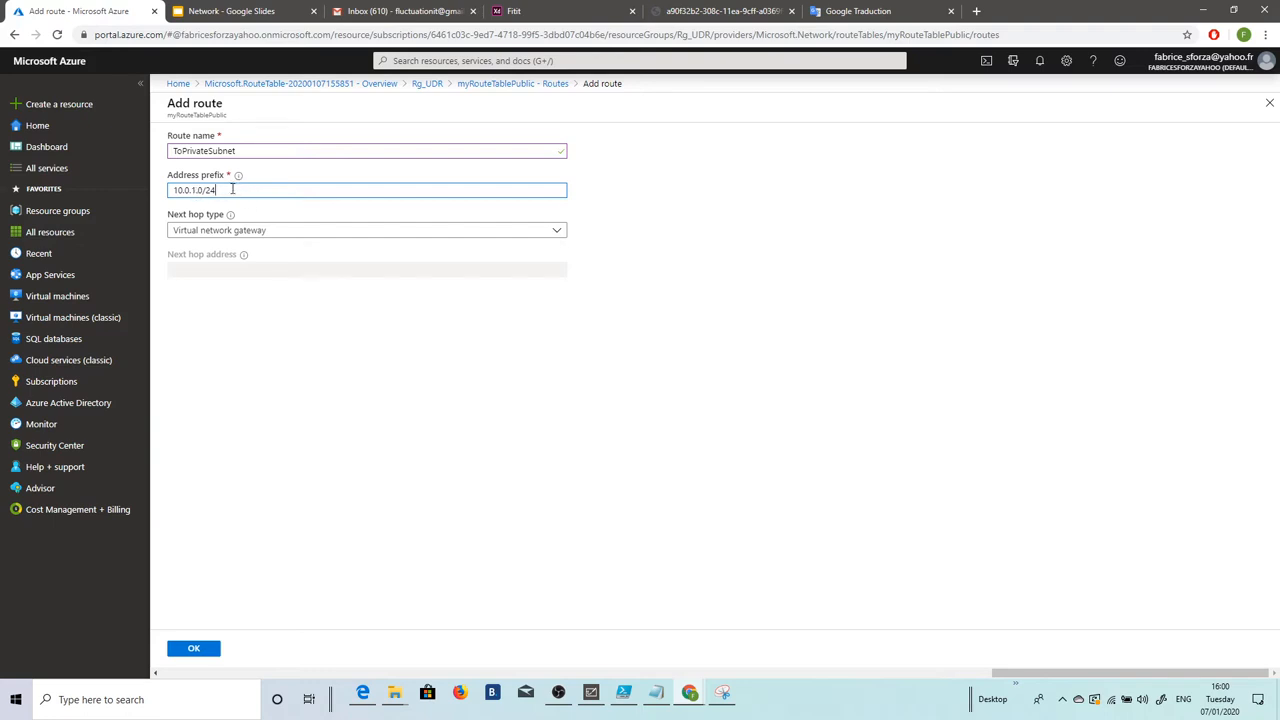
left_click(252, 232)
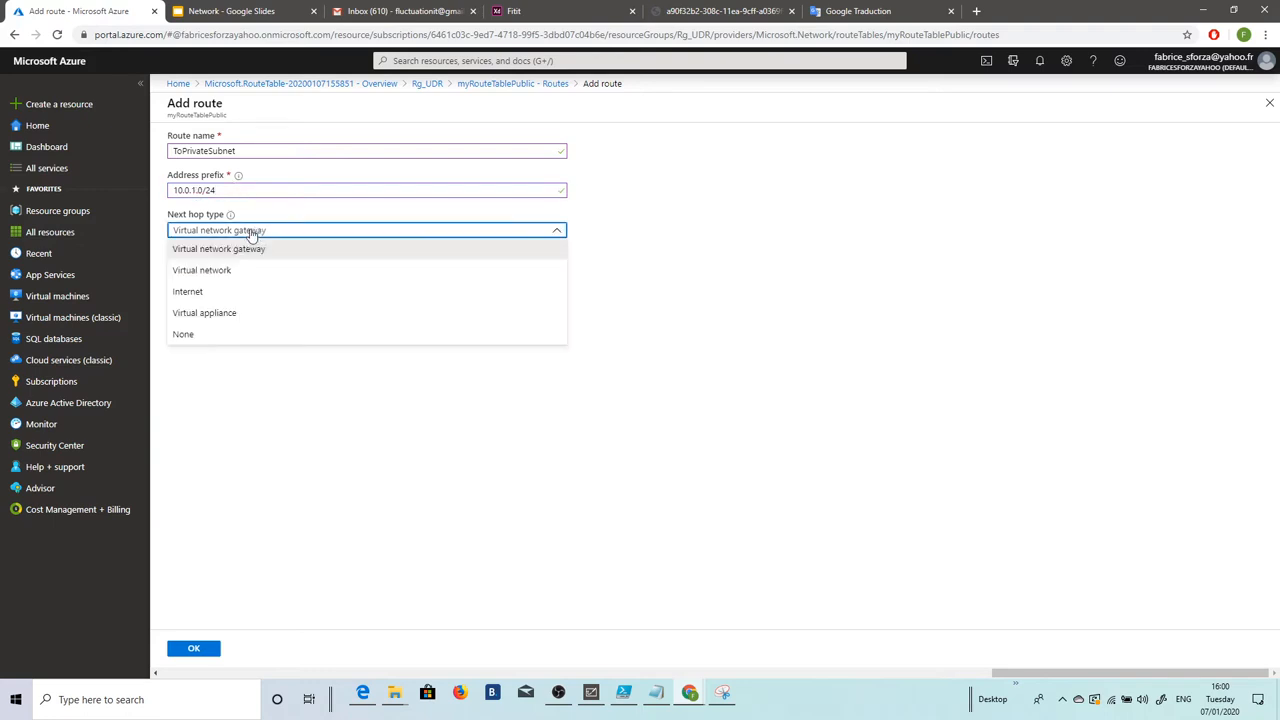
left_click(231, 315)
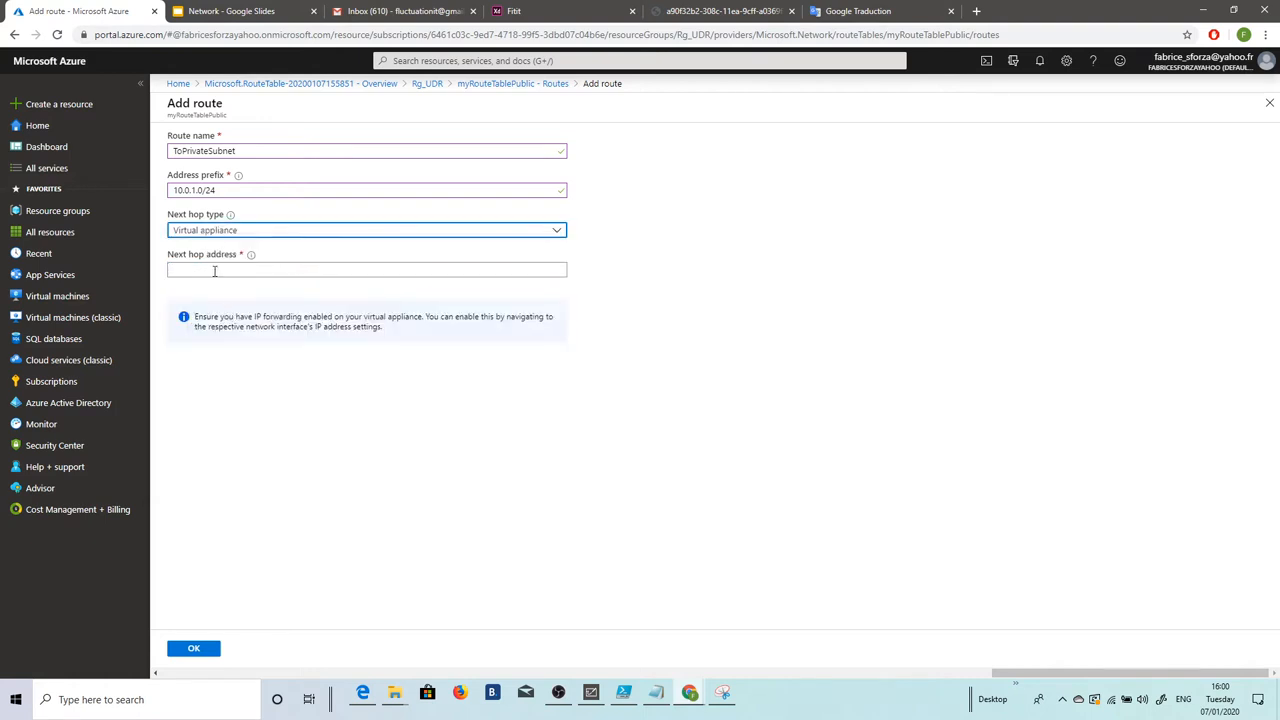
left_click(214, 271)
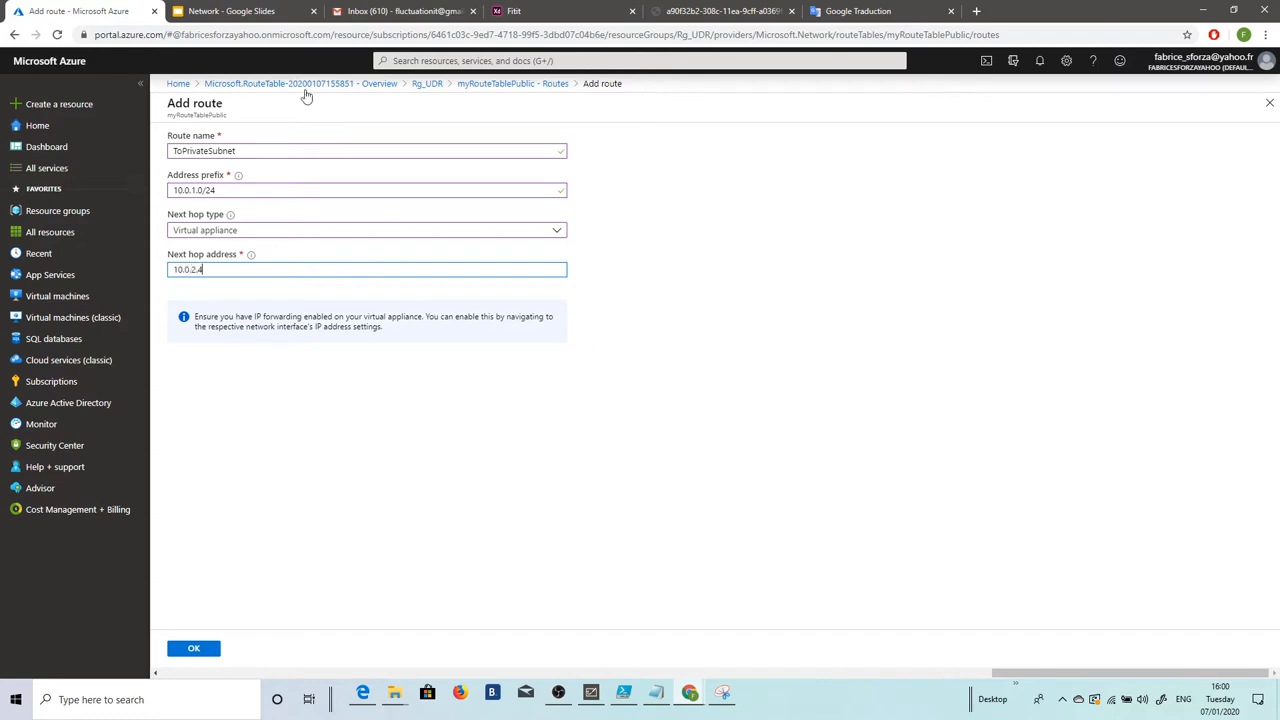
left_click(195, 648)
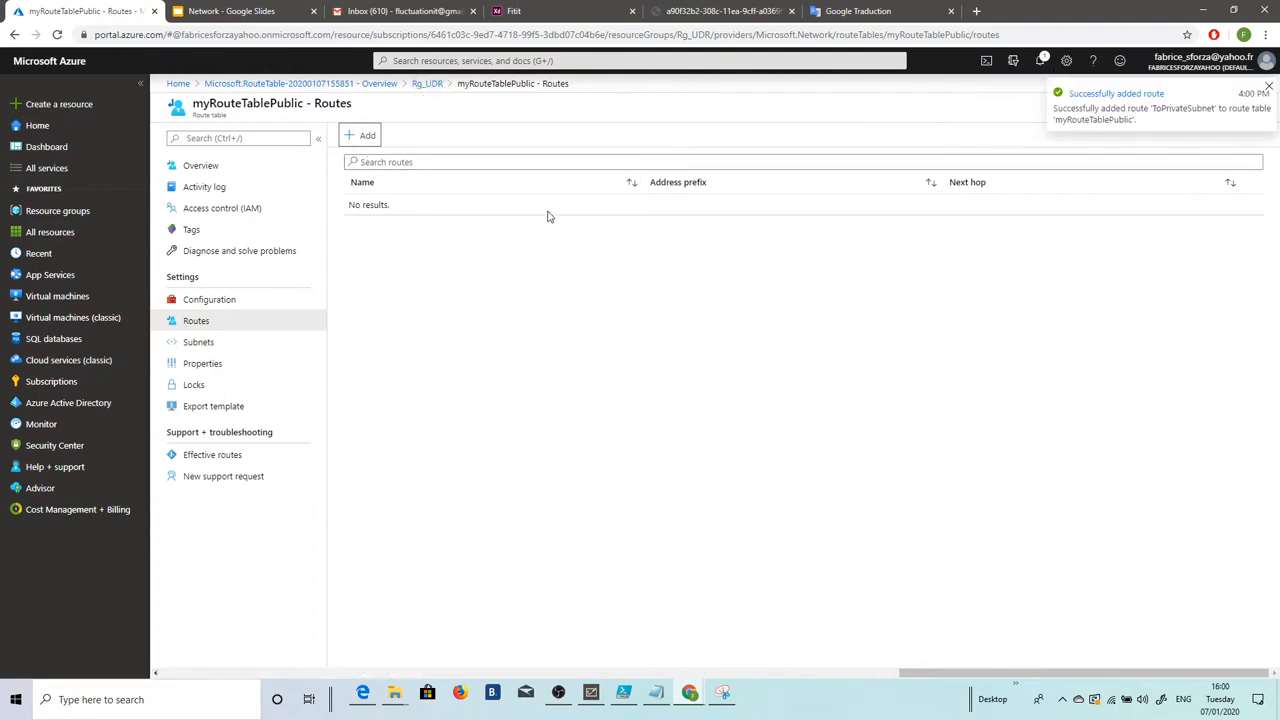
left_click(510, 260)
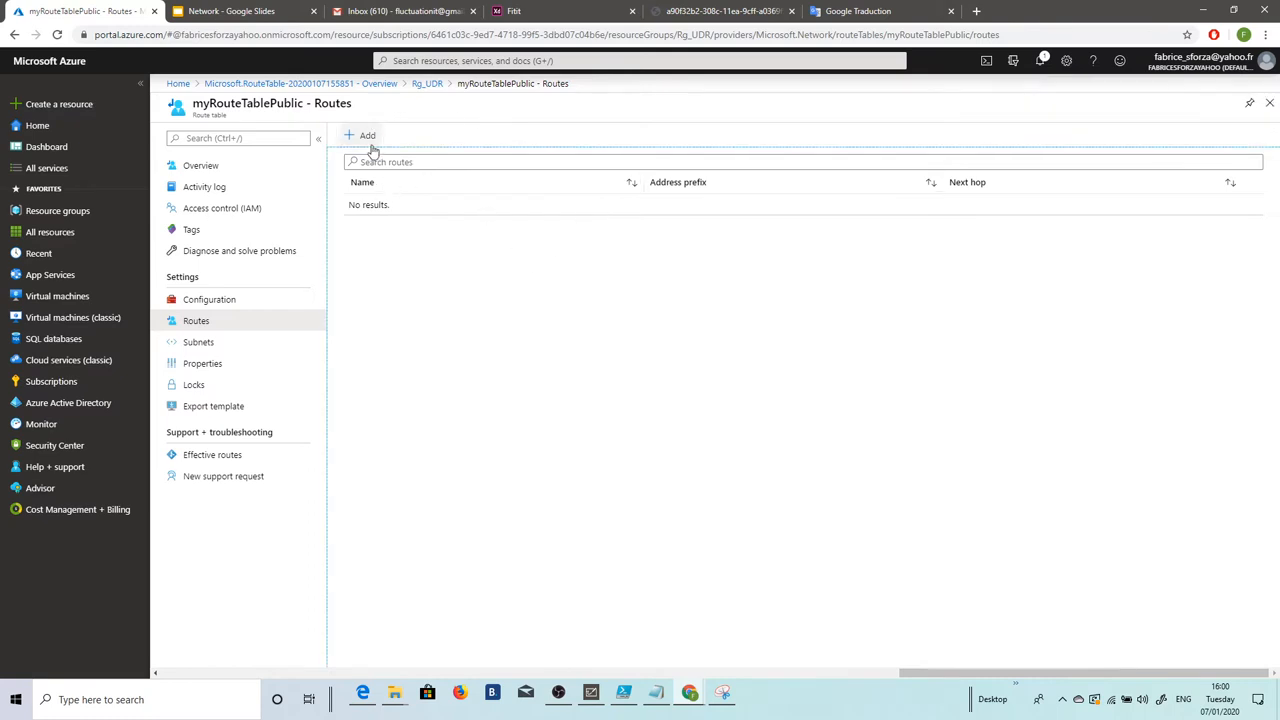
Step: Check the ToPrivateSubnet route in myRouteTablePublic, then start adding a new resource to Rg_UDR
left_click(426, 84)
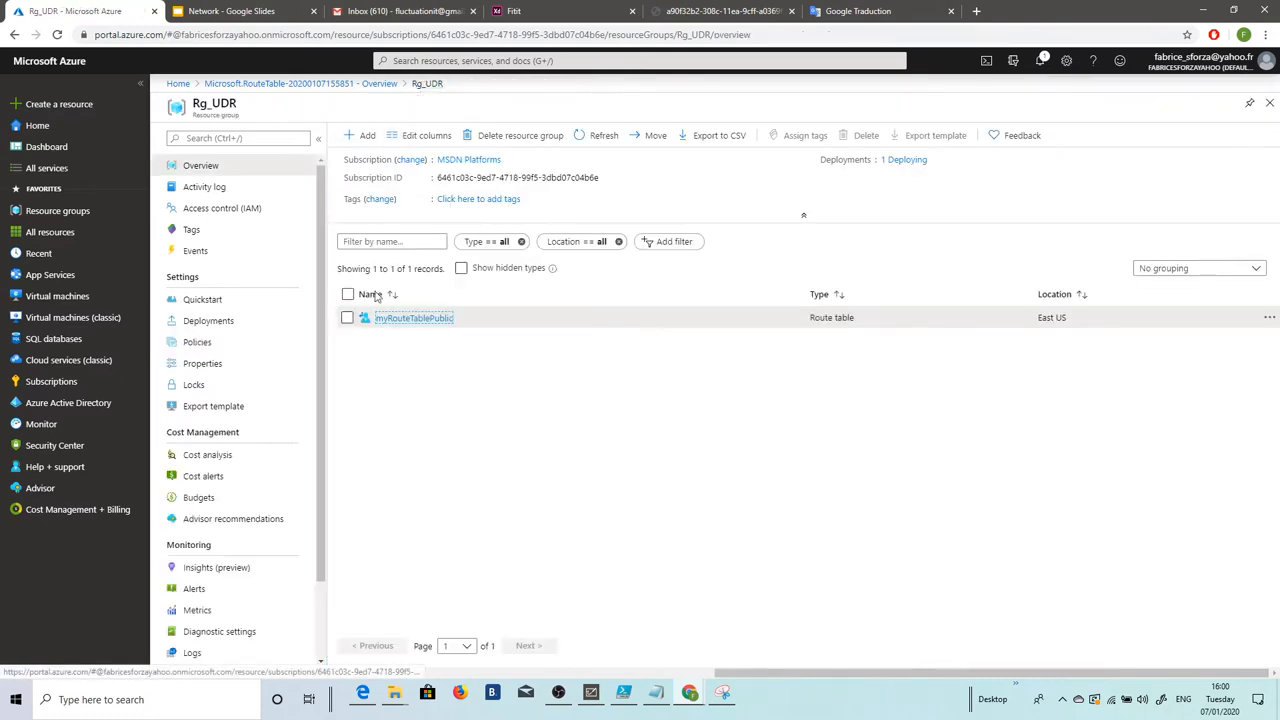
left_click(398, 318)
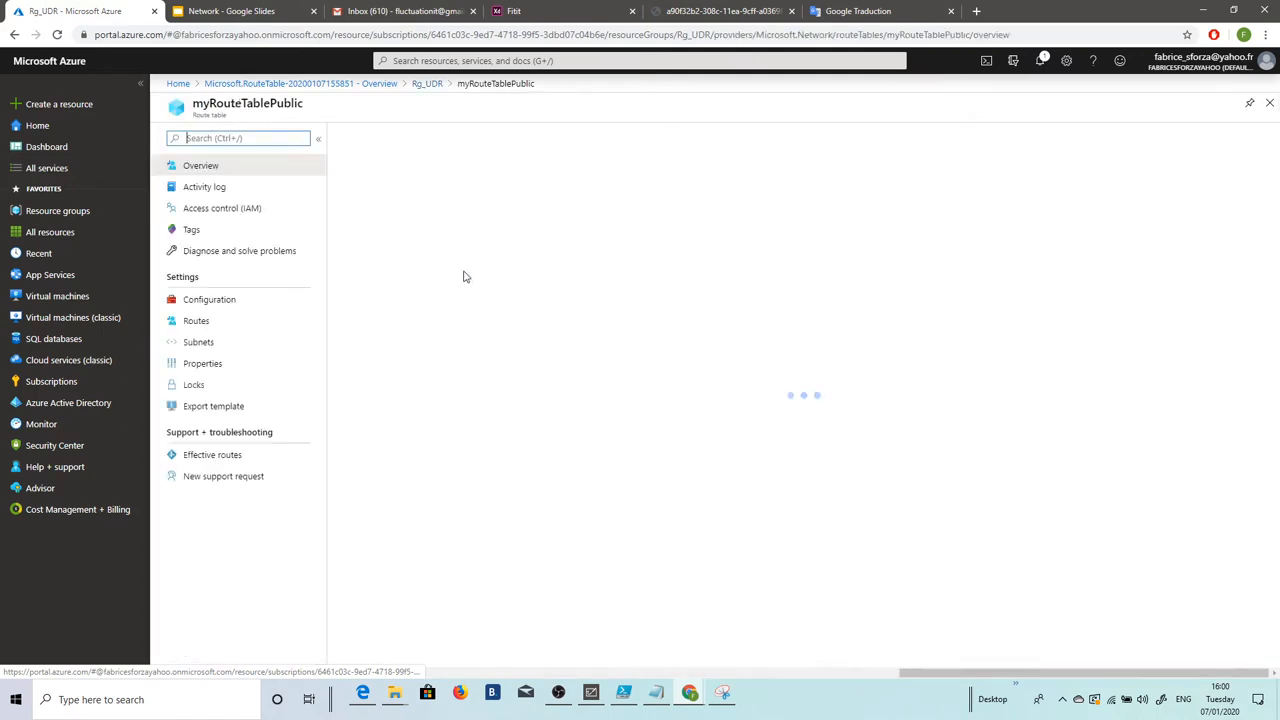
left_click(215, 324)
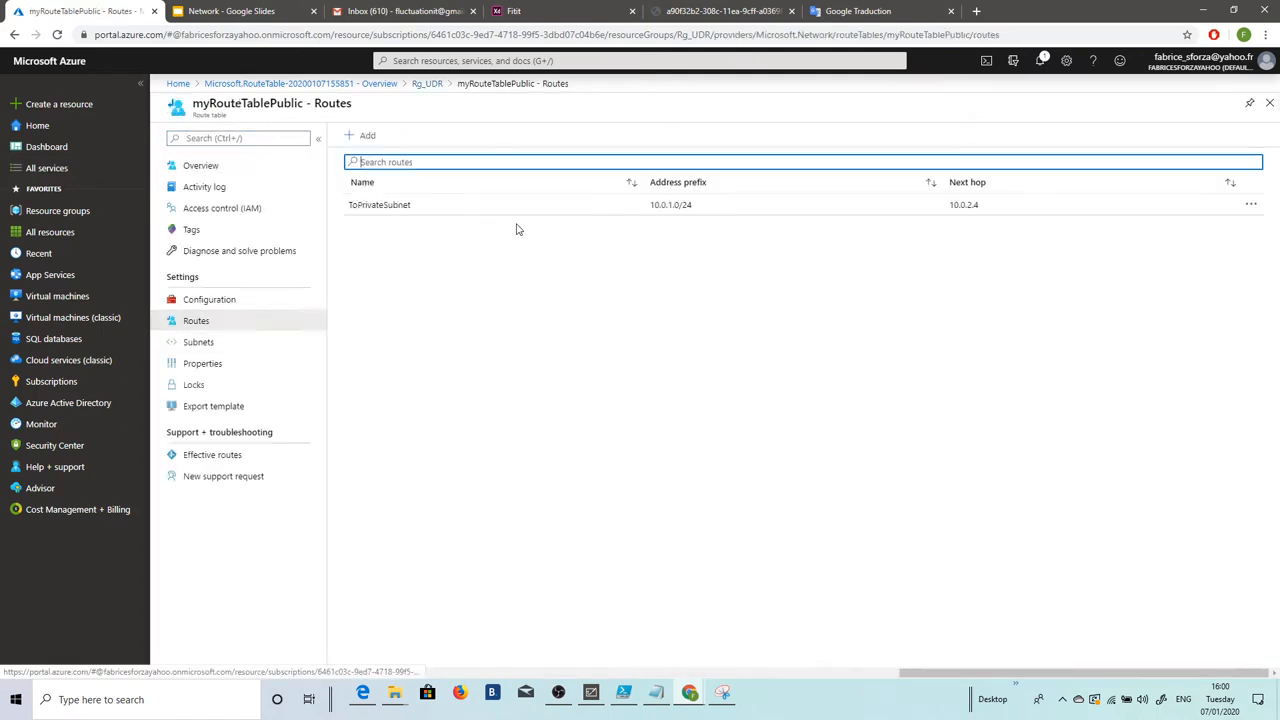
left_click(427, 84)
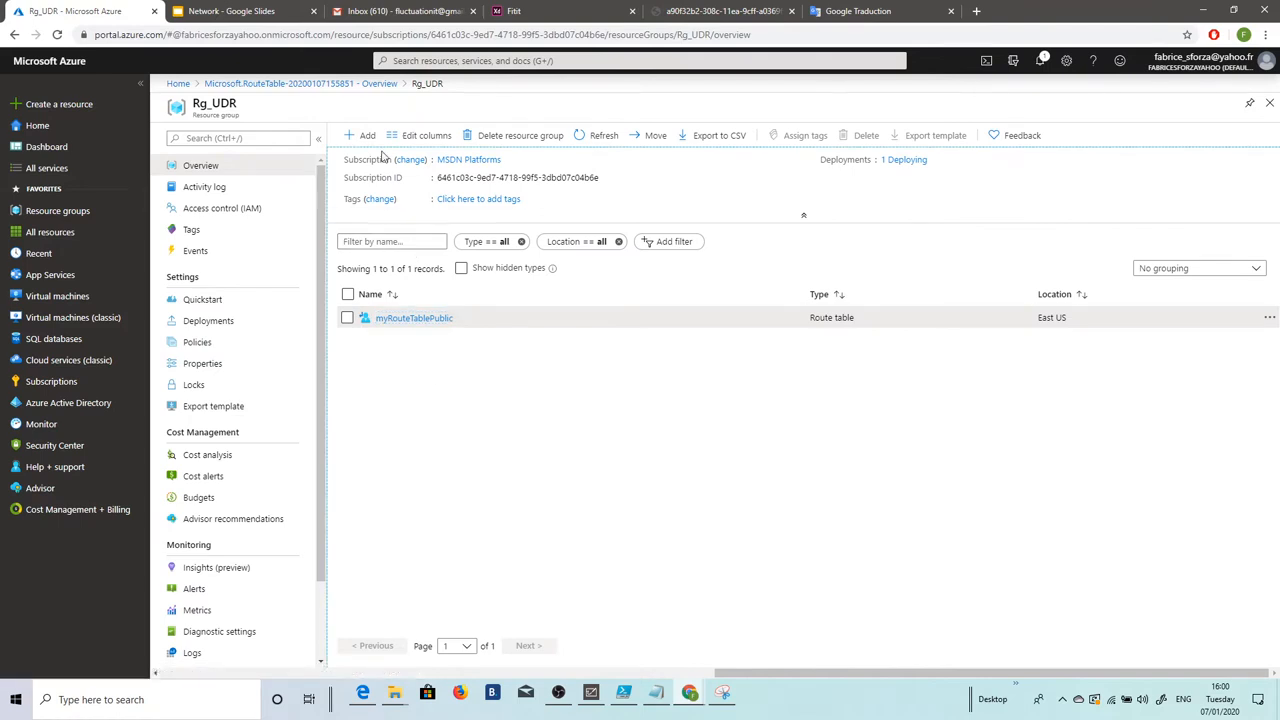
left_click(366, 135)
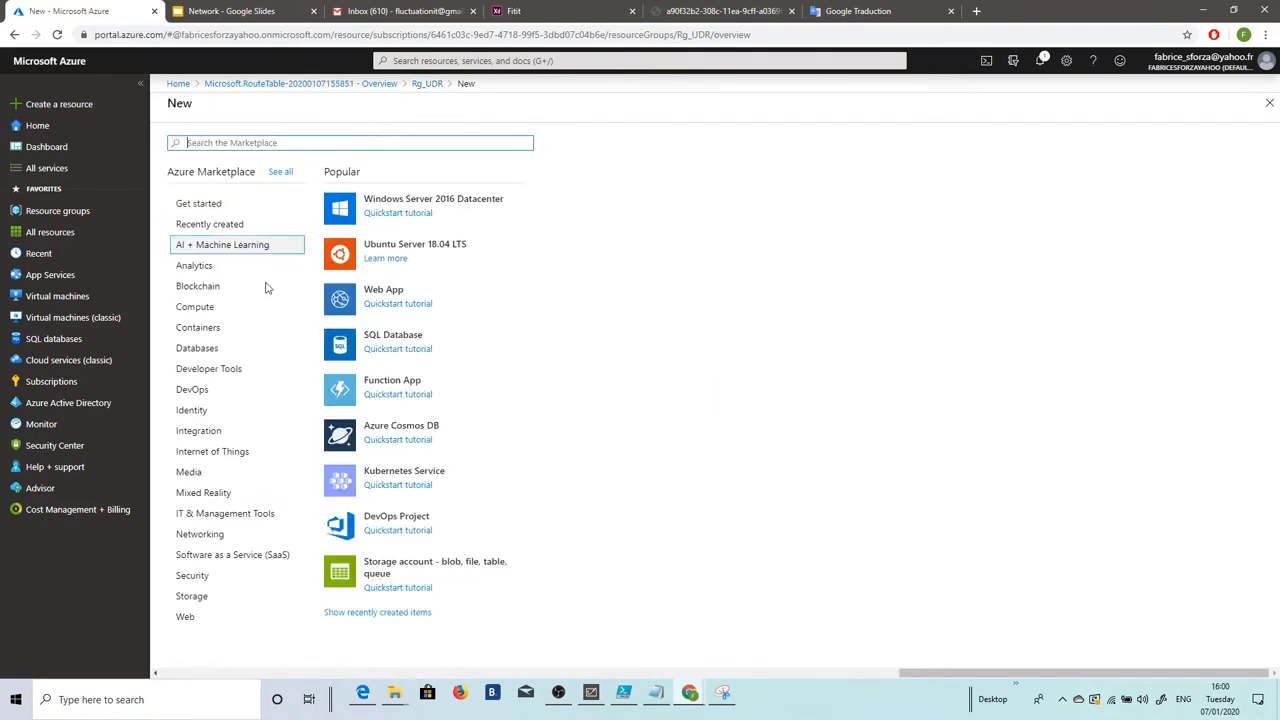
Step: Start a new Networking virtual network named myVirtualNetwork
left_click(206, 536)
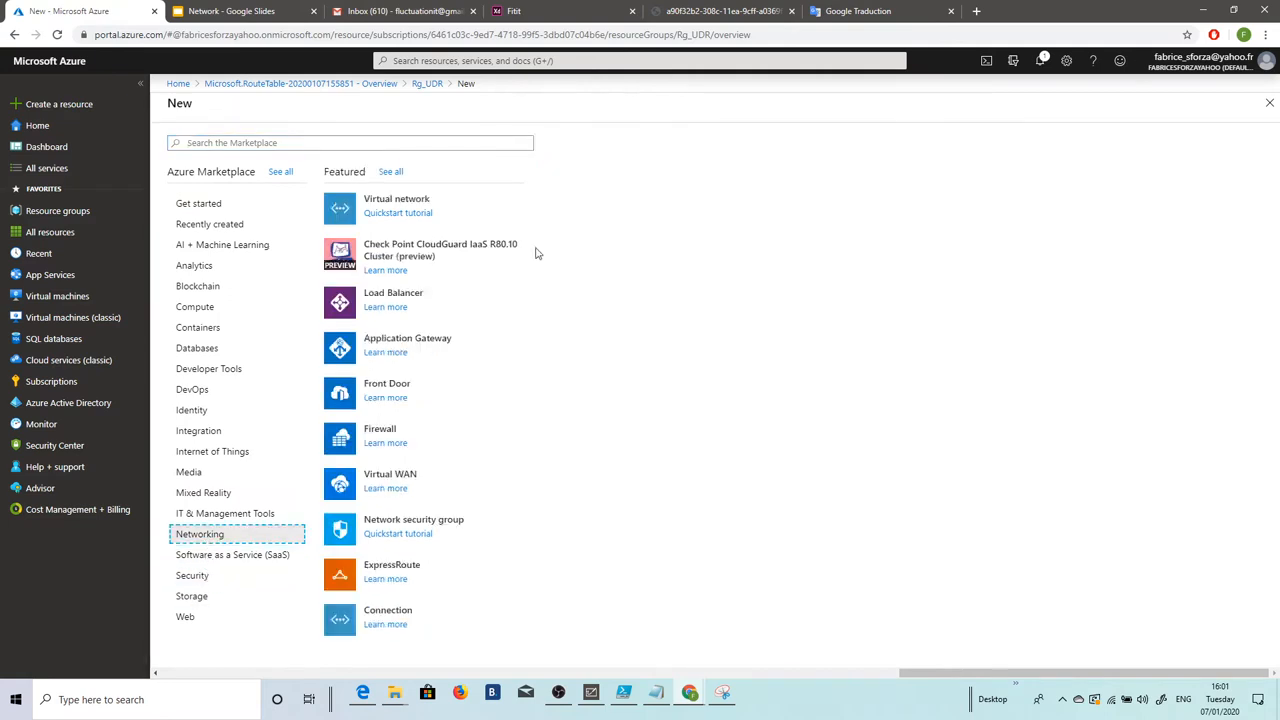
left_click(428, 198)
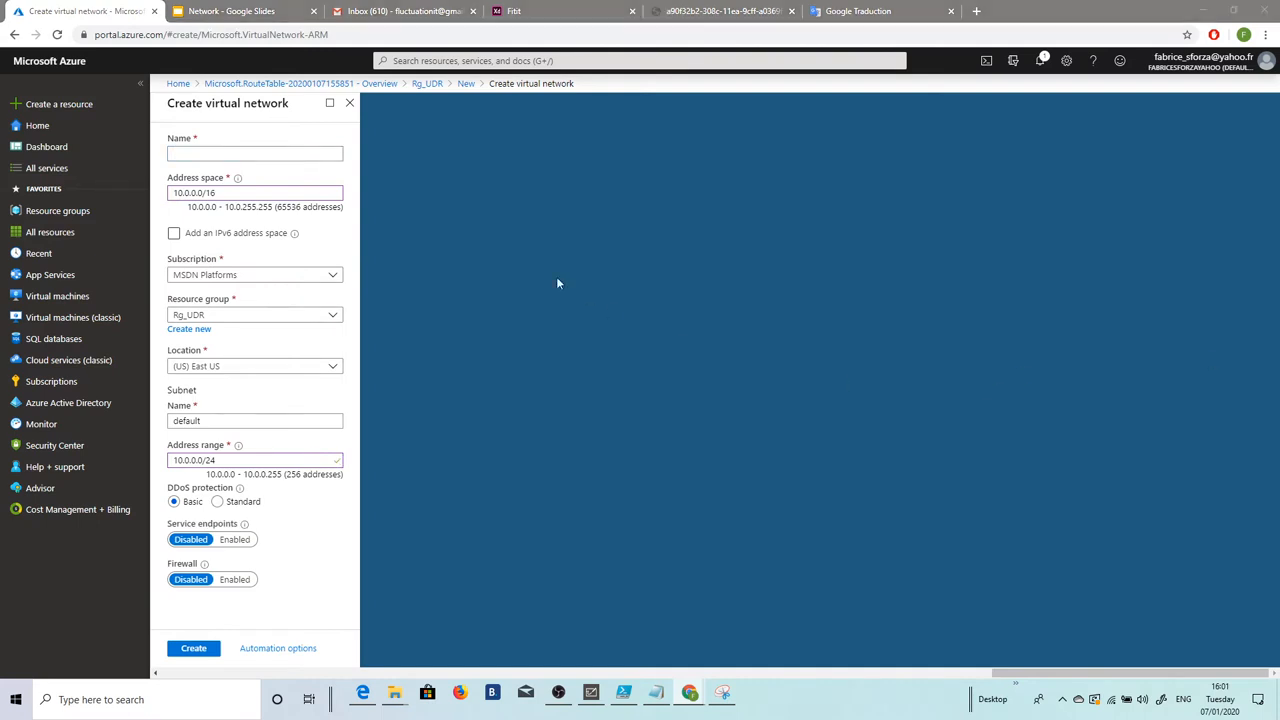
left_click(188, 153)
type("myVirtualNetwork")
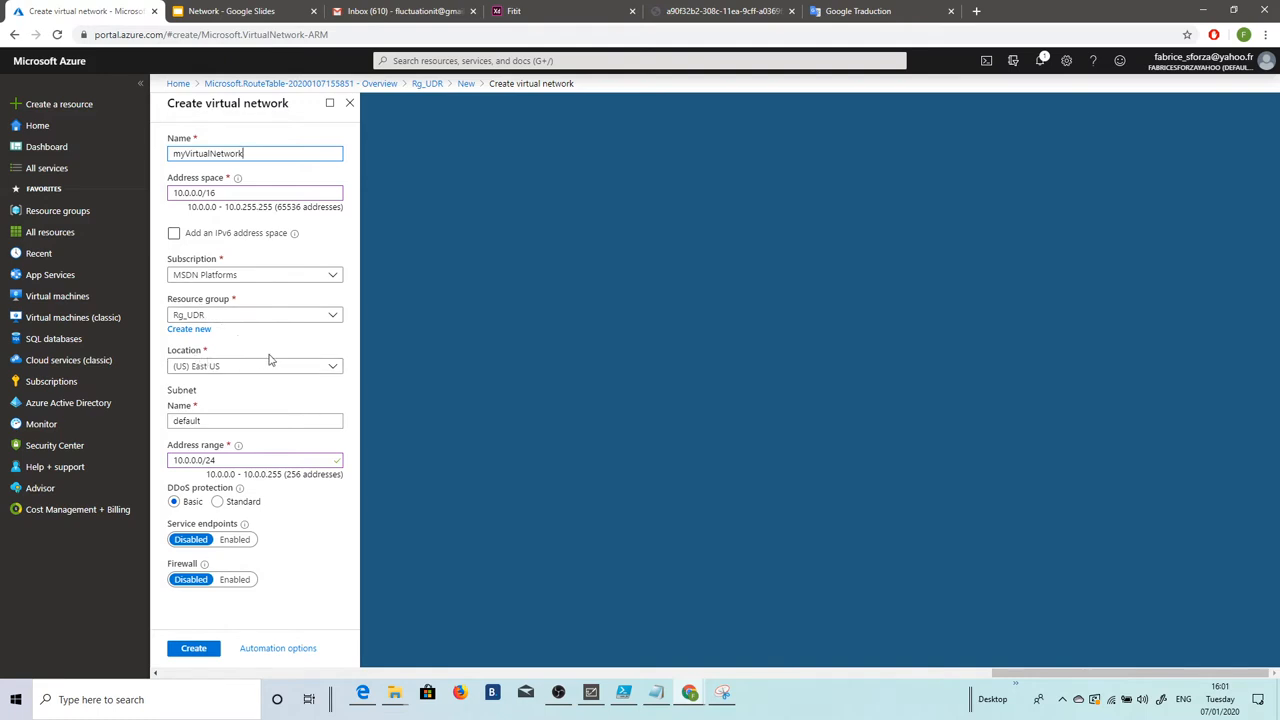
Step: Rename the default 10.0.0.0/24 subnet to Public, create the network, and show the Whiteboard diagram
left_click_drag(249, 420, 157, 423)
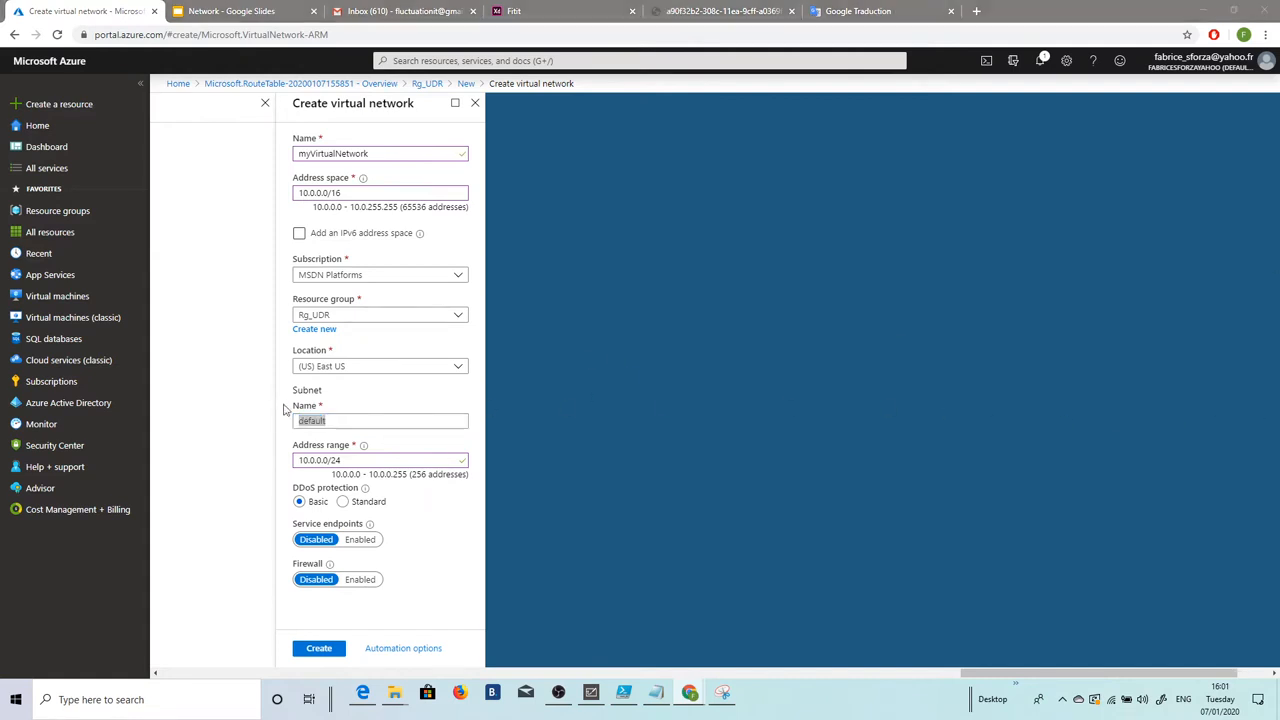
left_click_drag(340, 423, 276, 422)
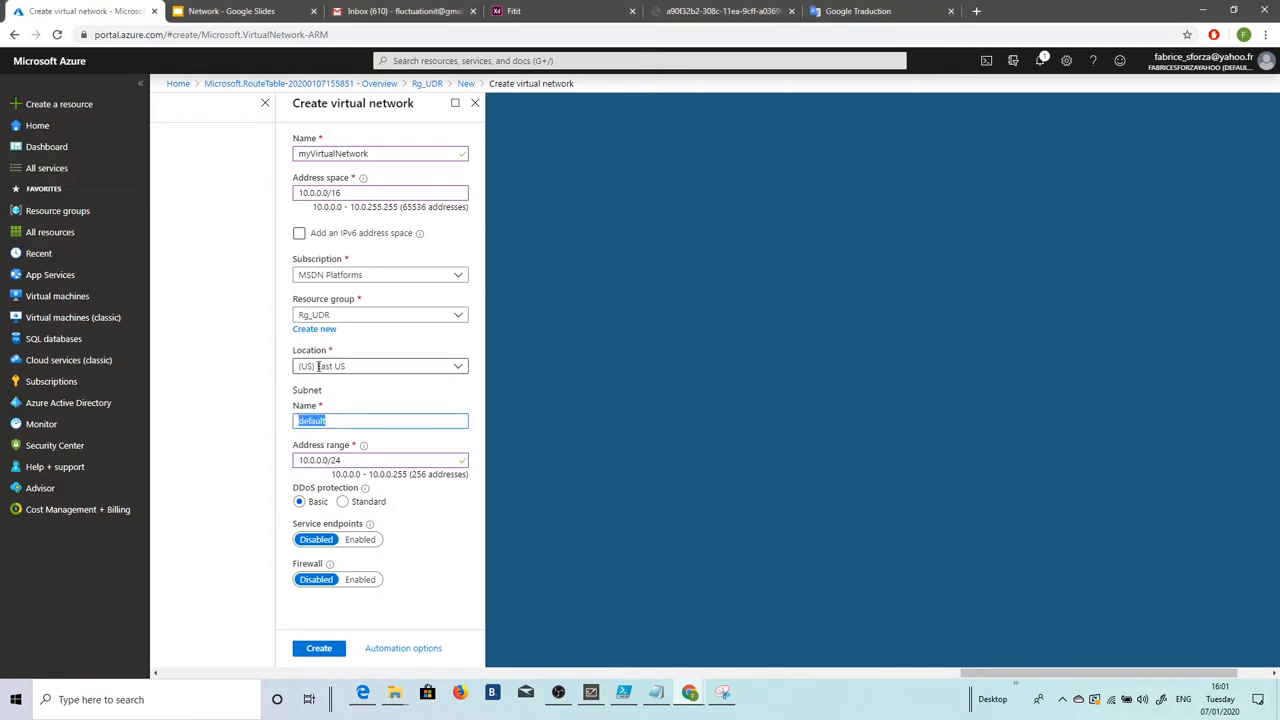
type("Public")
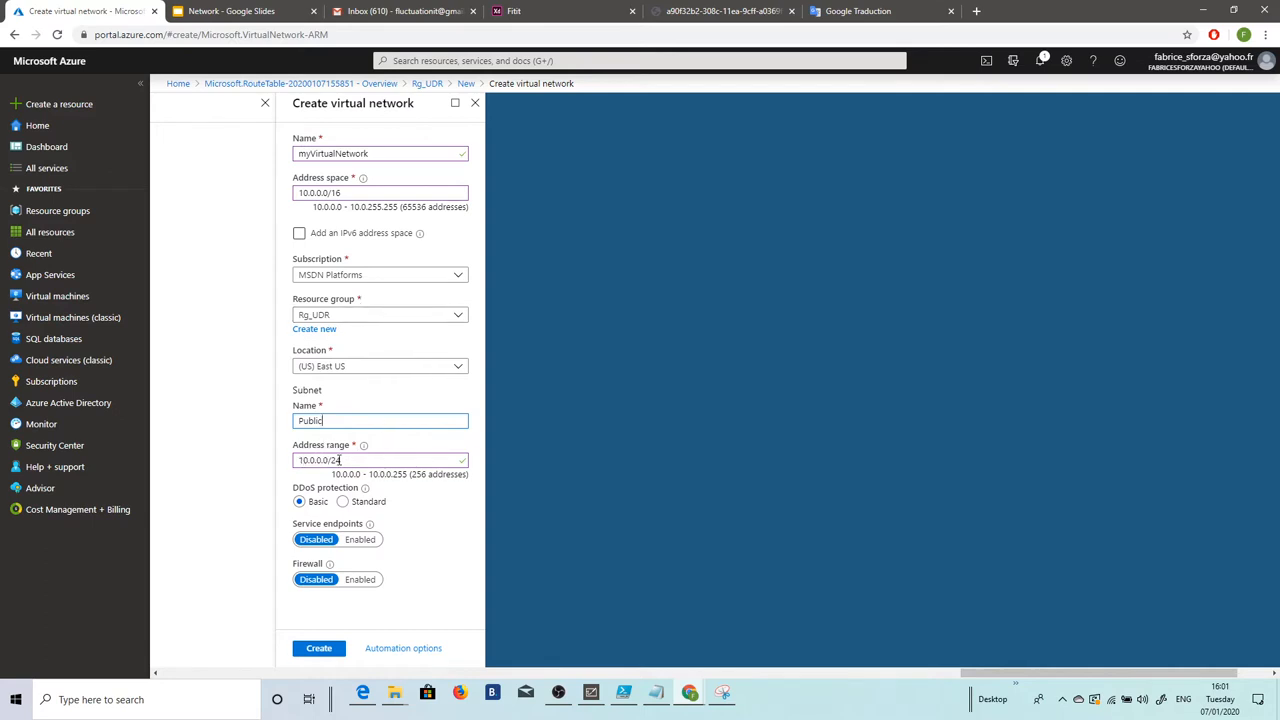
left_click(312, 652)
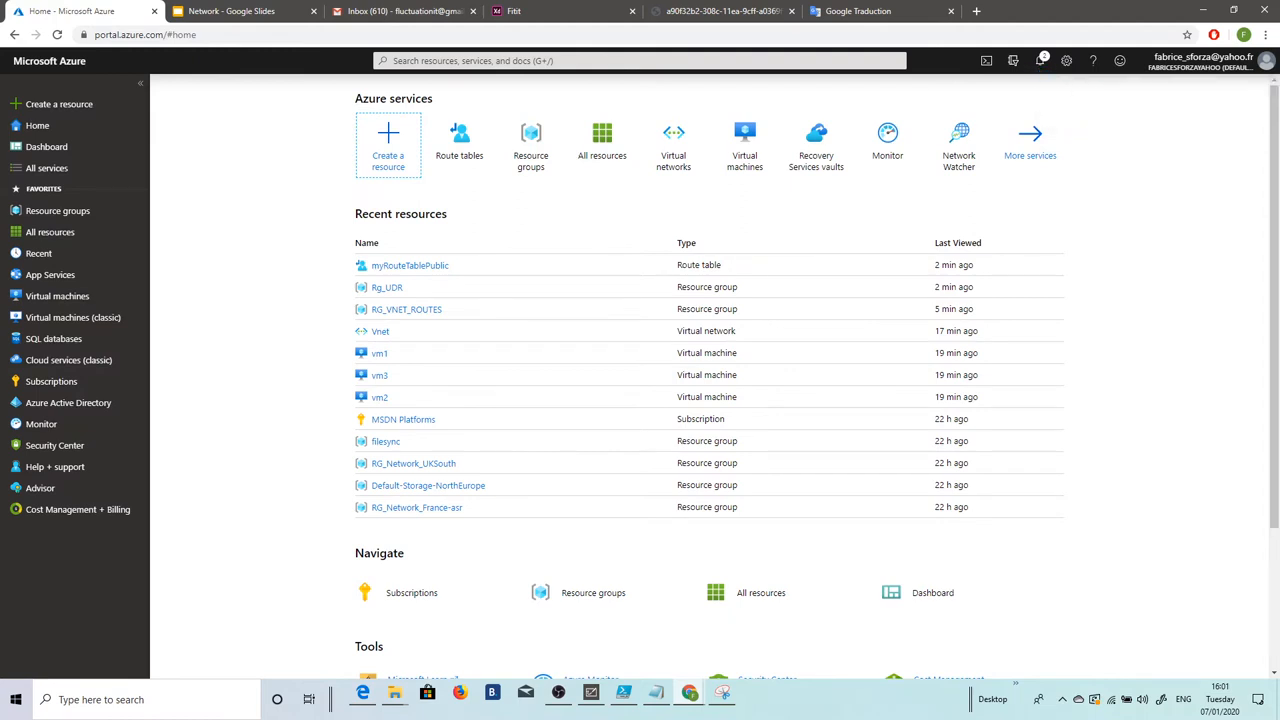
left_click(594, 693)
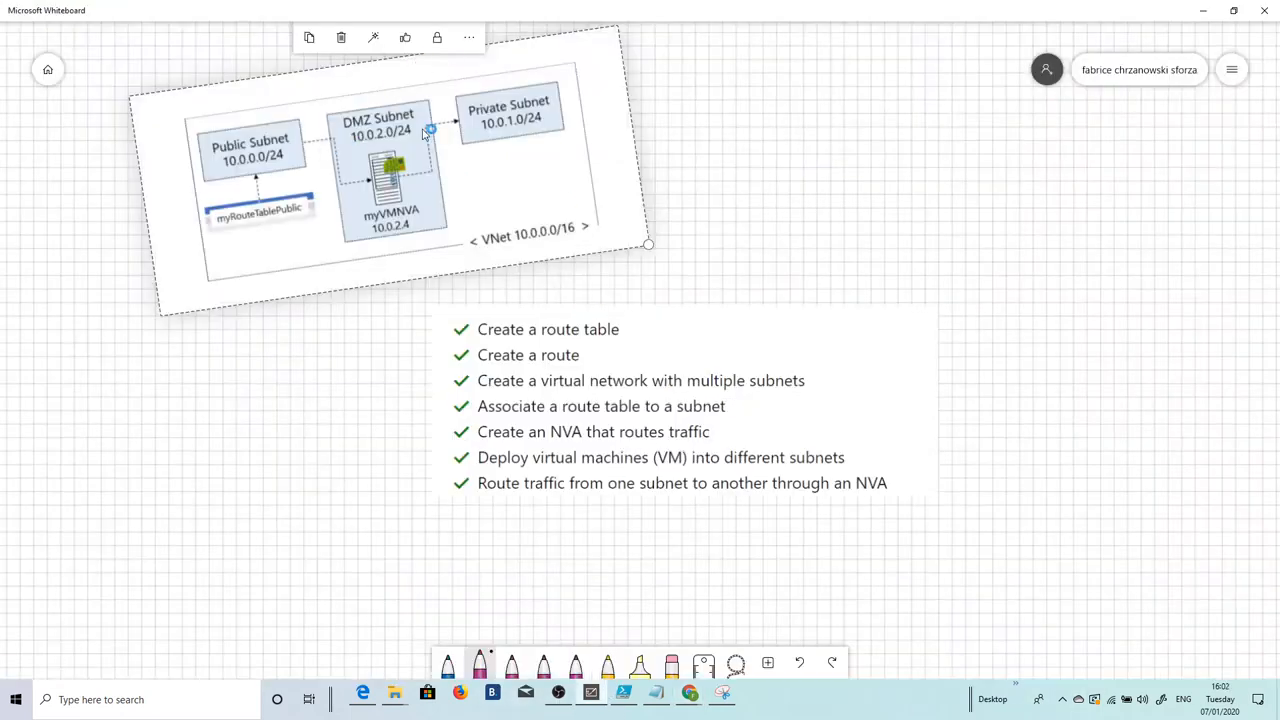
Step: Open Rg_UDR, refresh until myVirtualNetwork is listed, then open the network's overview
left_click(1201, 10)
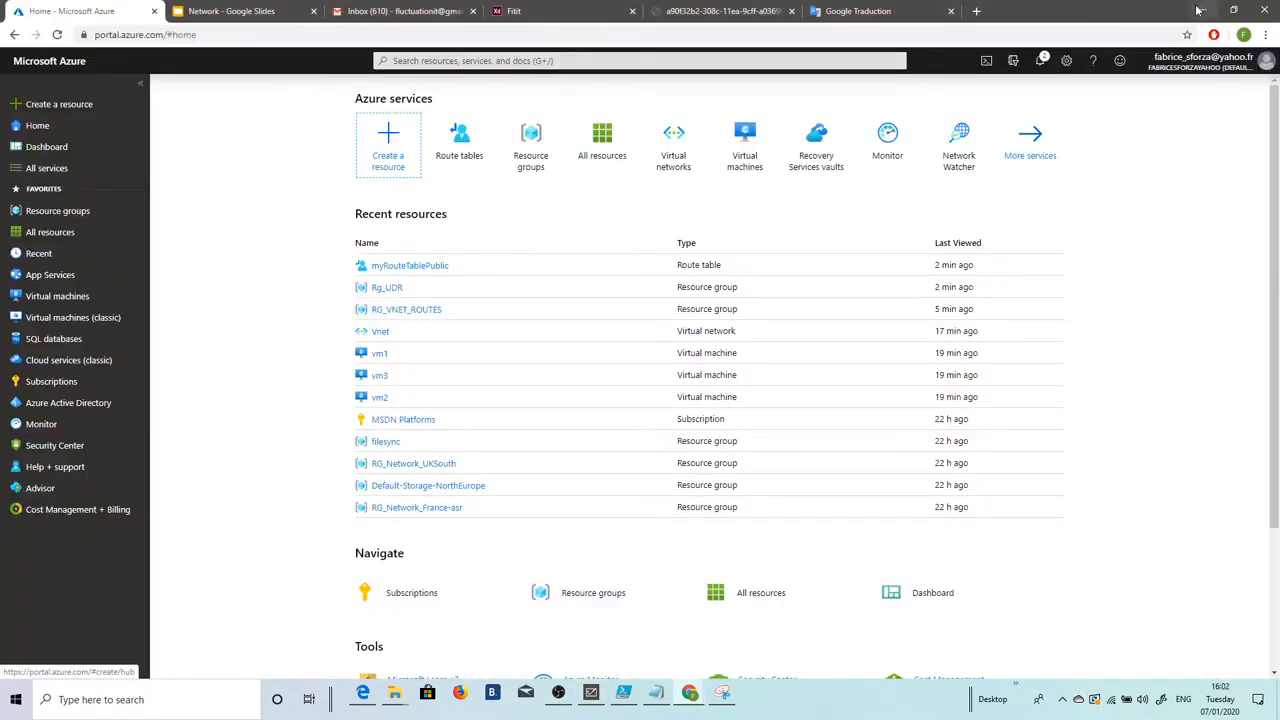
left_click(388, 288)
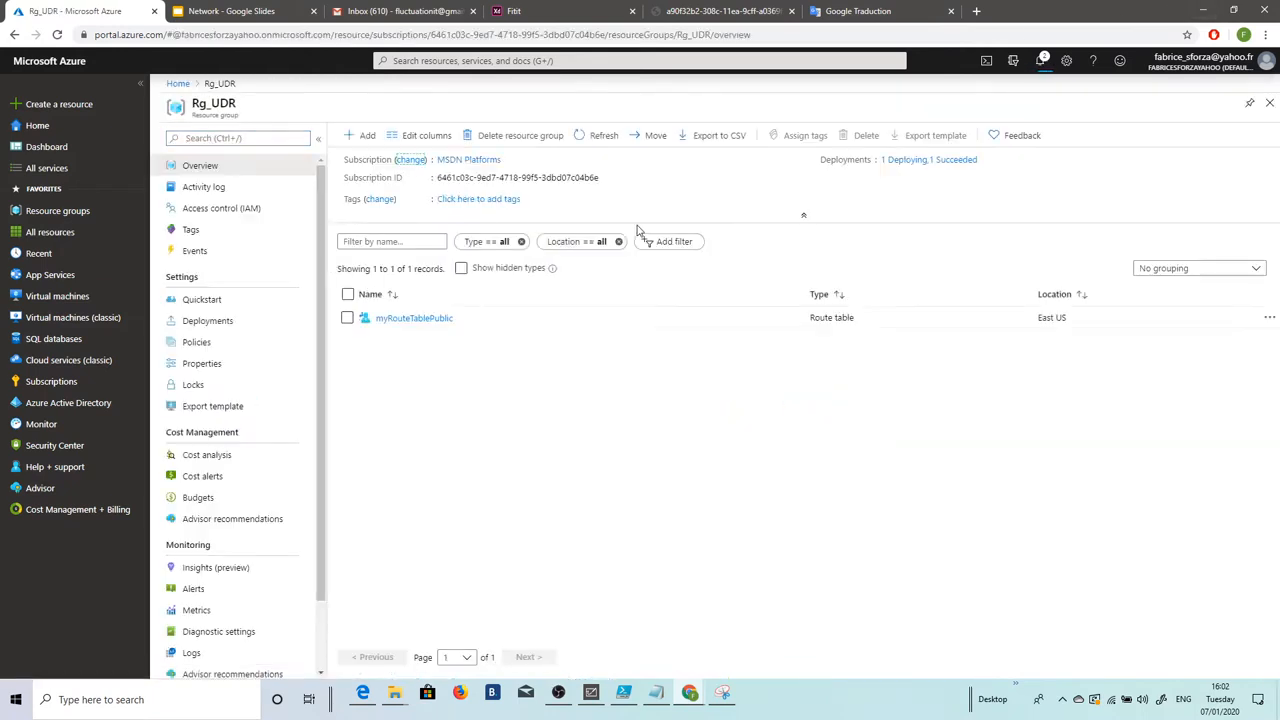
left_click(603, 135)
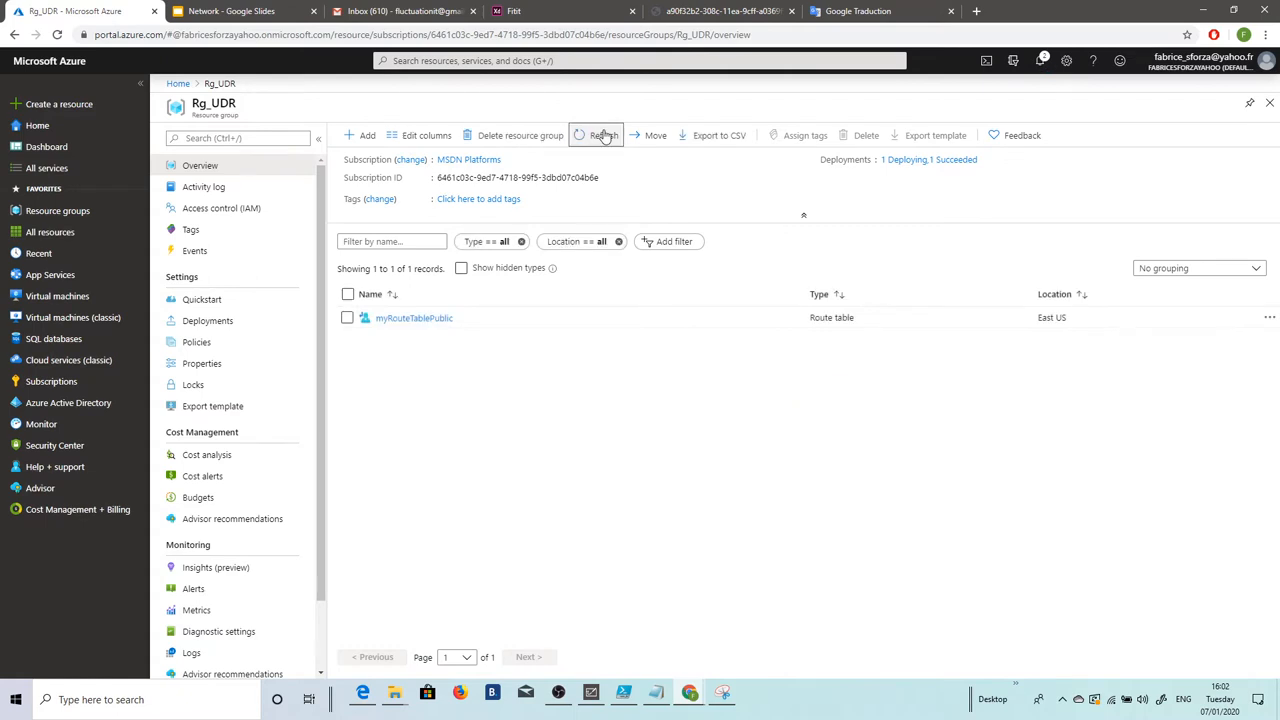
left_click(603, 135)
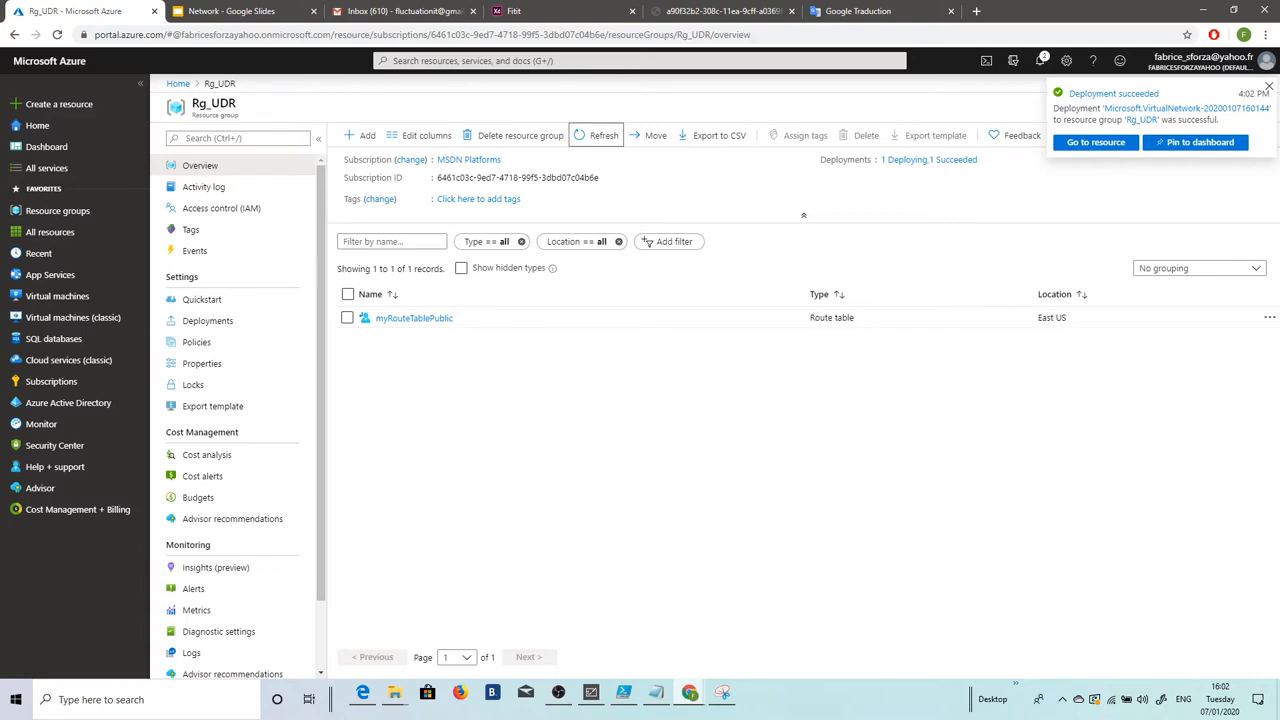
left_click(600, 135)
left_click(595, 136)
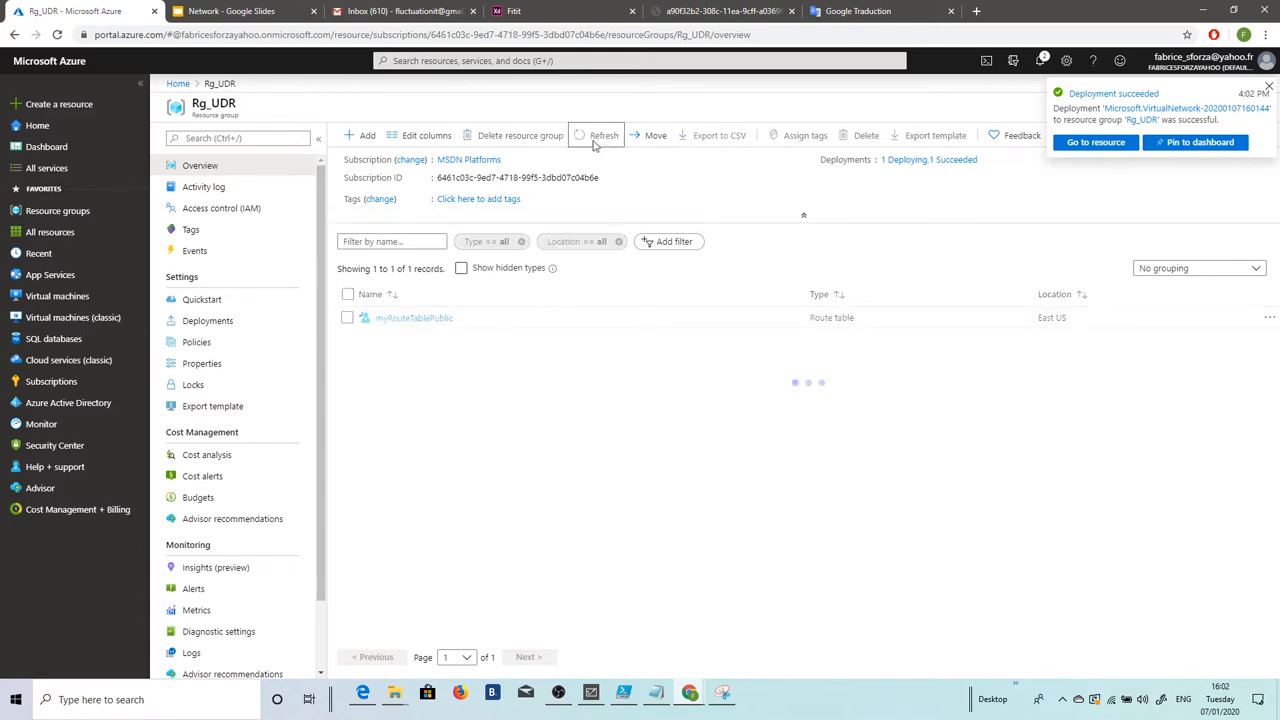
left_click(597, 137)
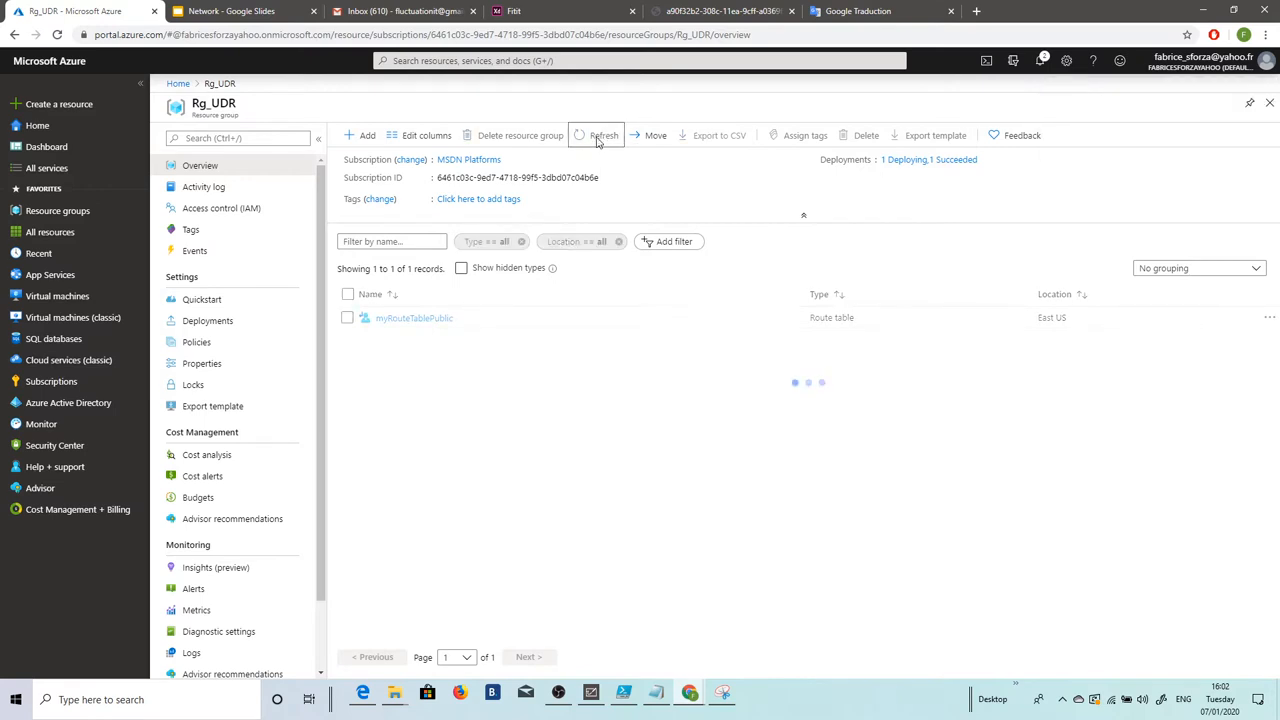
left_click(598, 141)
left_click(598, 141)
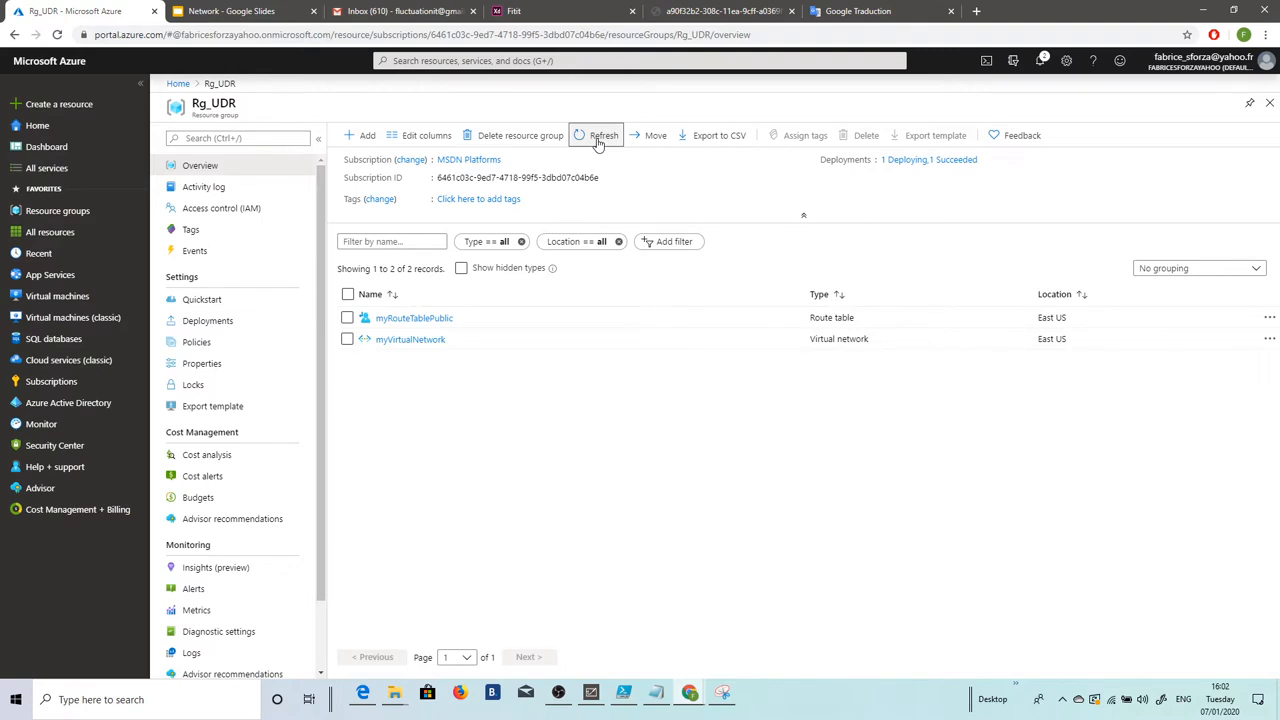
left_click(597, 141)
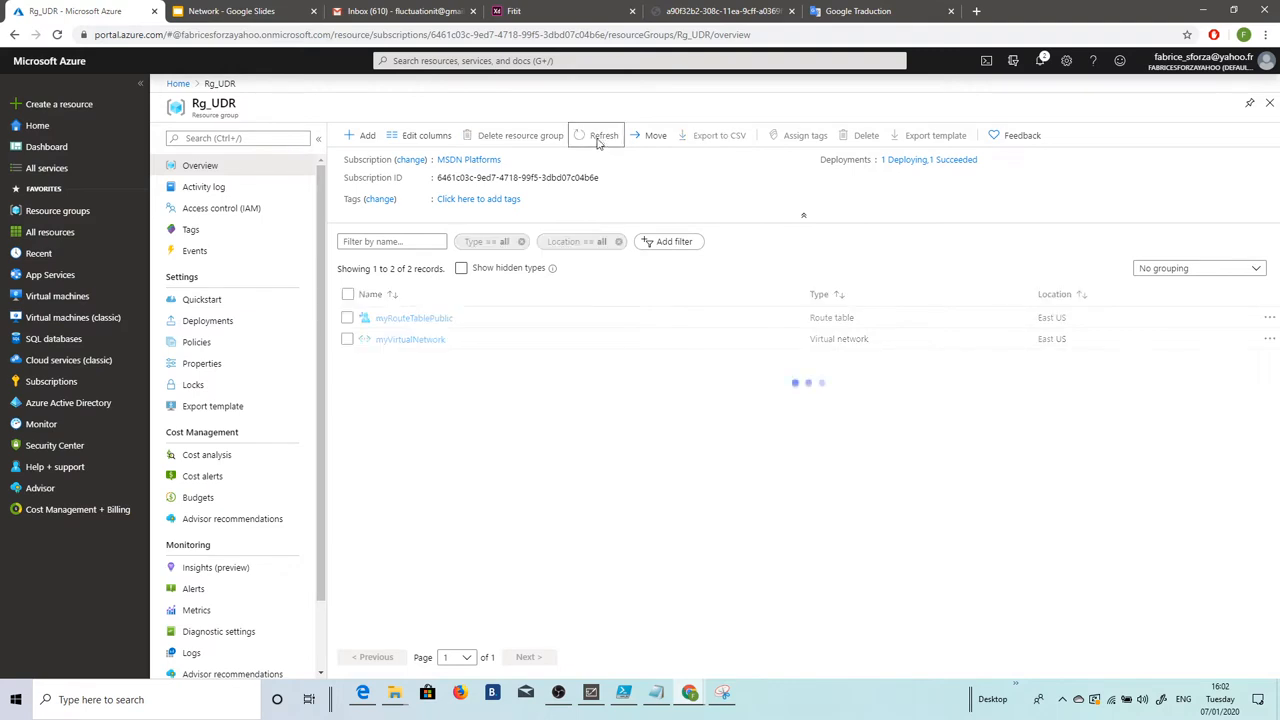
left_click(410, 340)
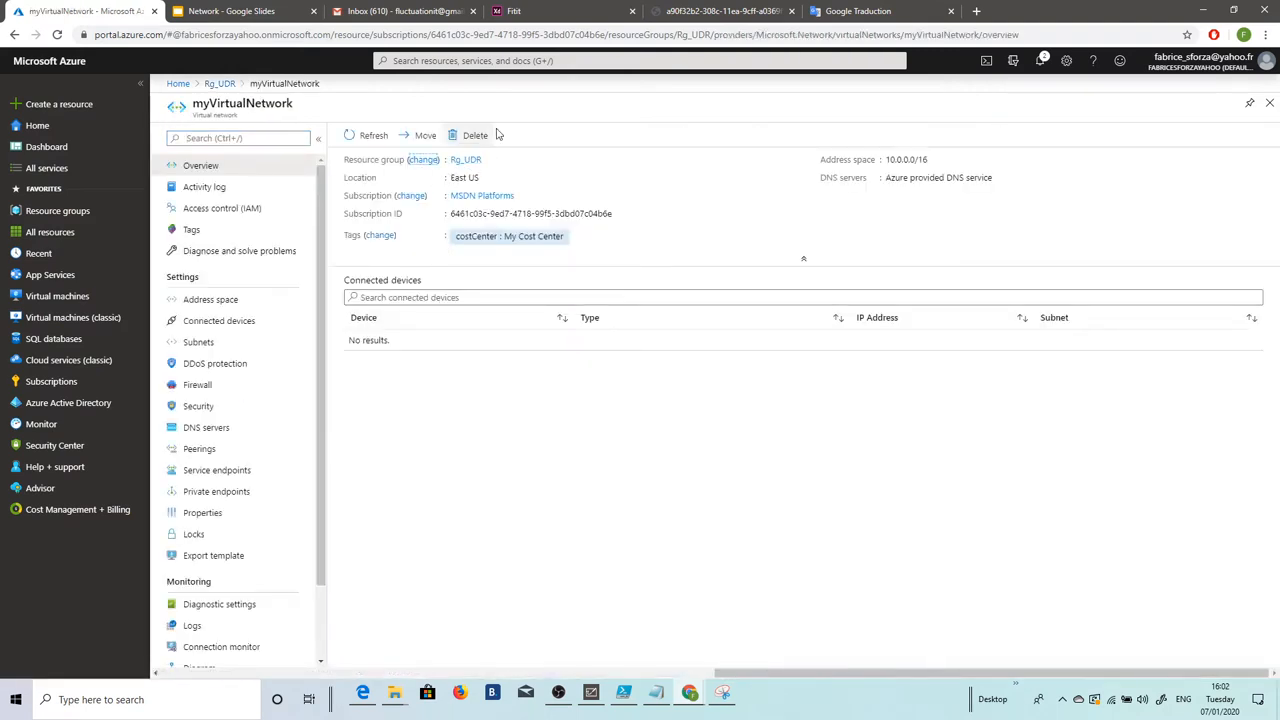
Step: Add subnet Private with range 10.0.1.0/24 to myVirtualNetwork, checking the Whiteboard plan first
left_click(295, 342)
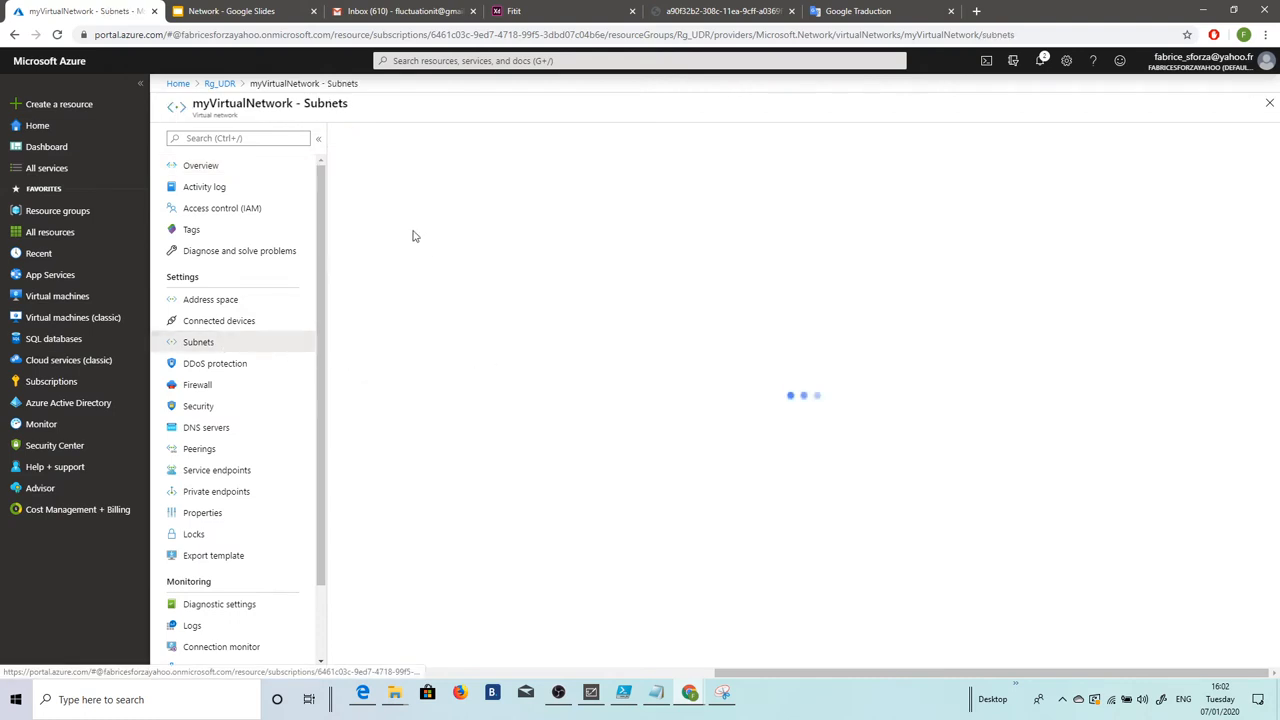
left_click(370, 135)
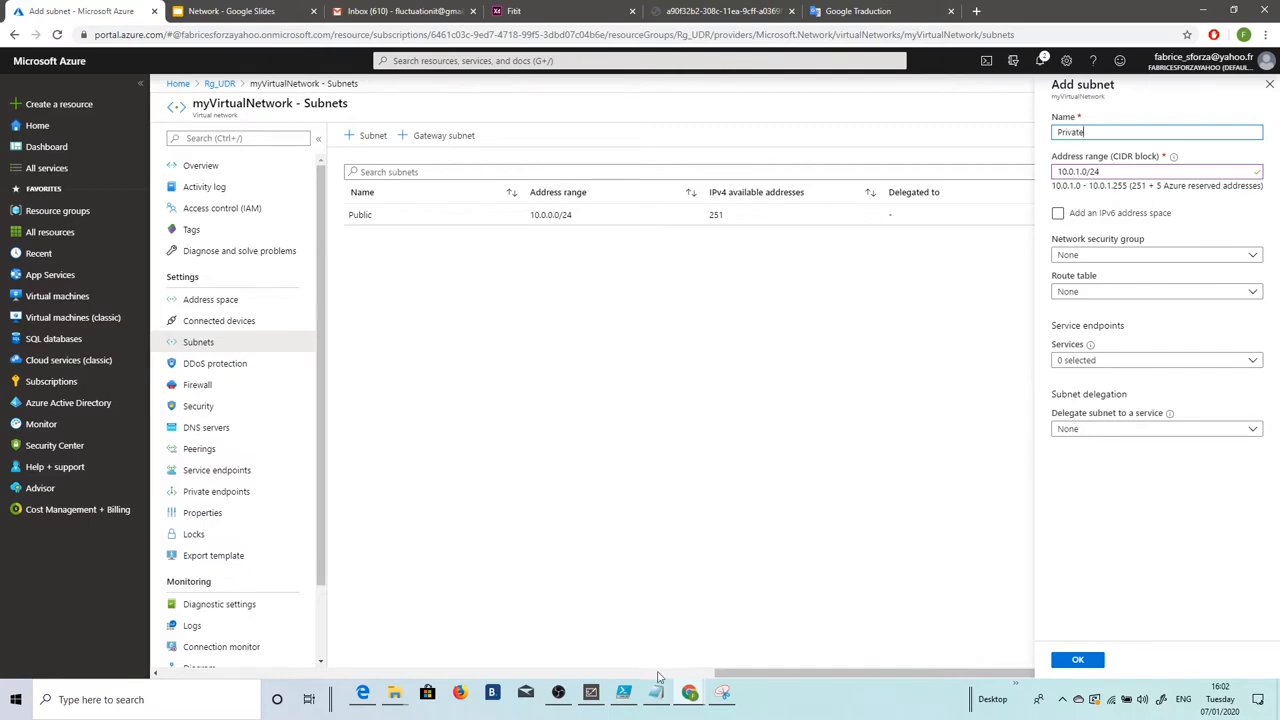
left_click(598, 693)
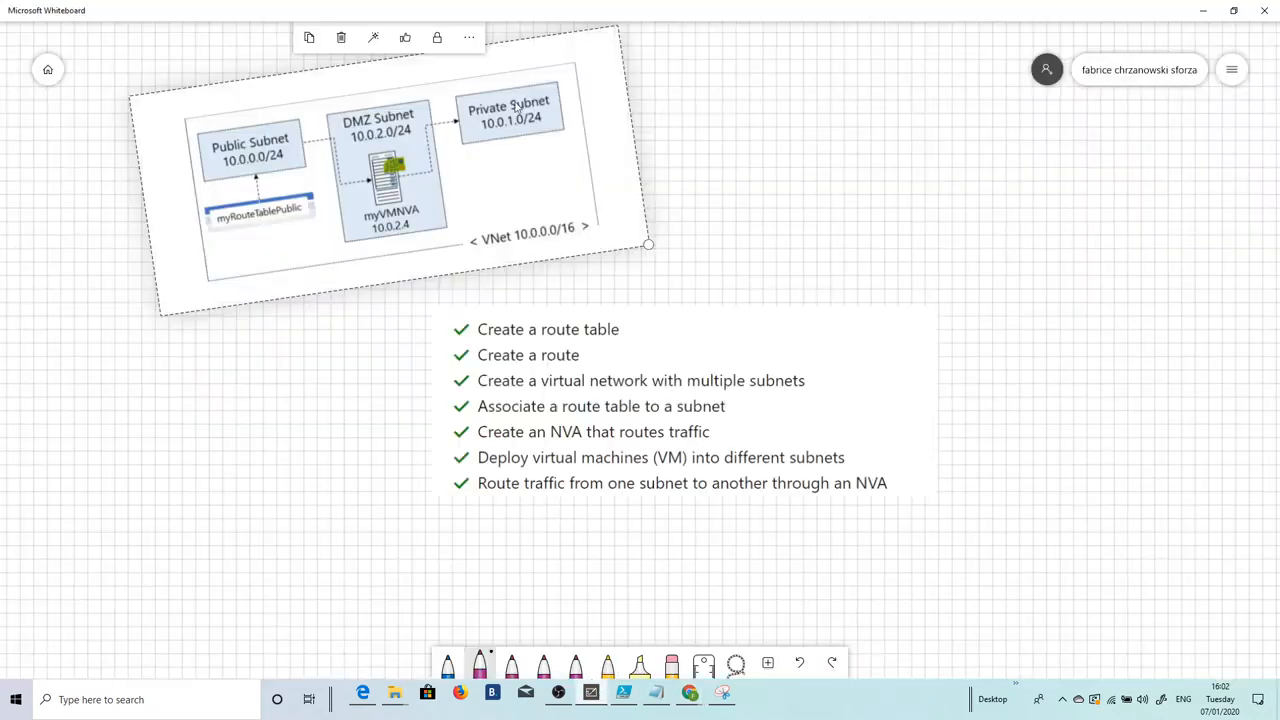
left_click(1203, 10)
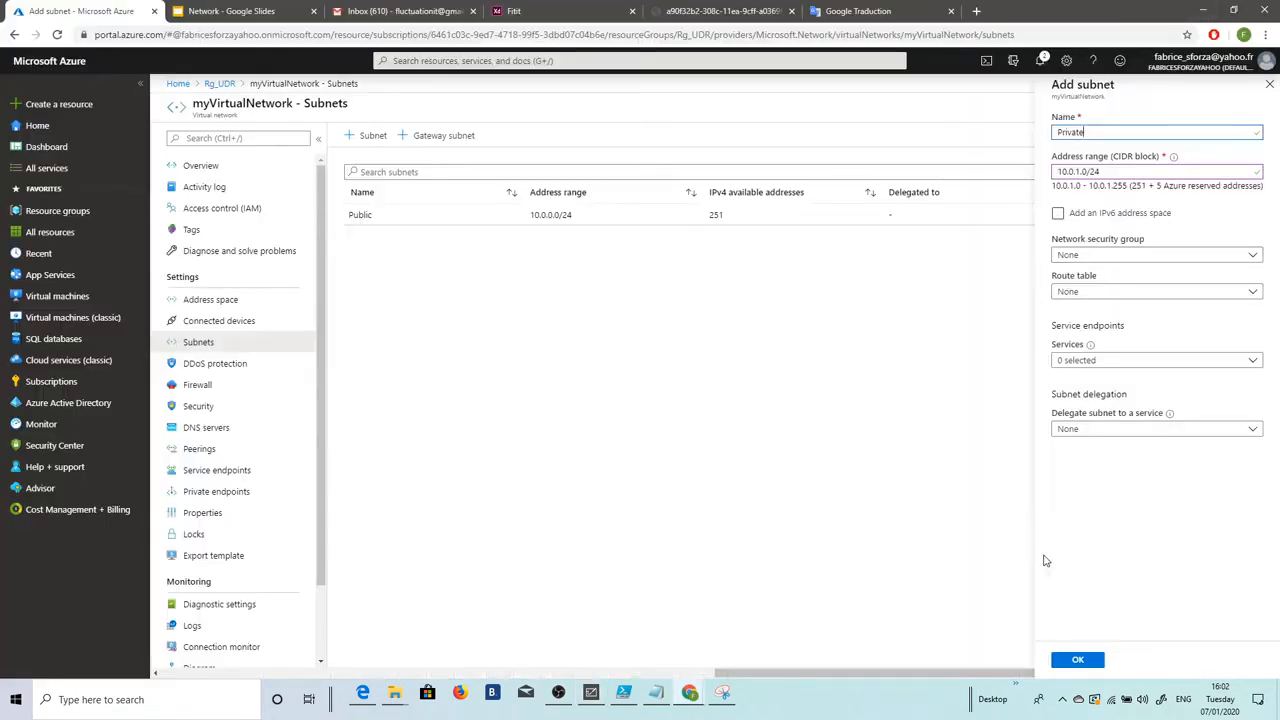
left_click(1077, 659)
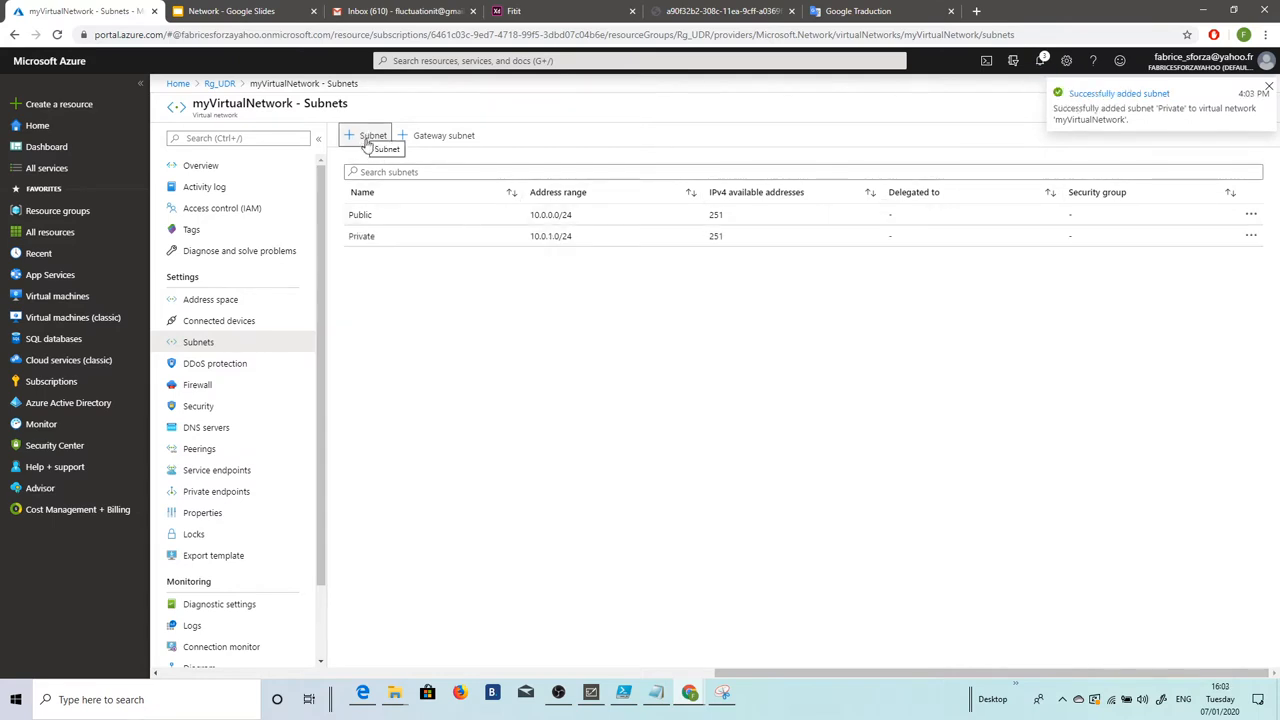
Step: Add subnet DMZ with range 10.0.2.0/24, then open the Public subnet's settings
left_click(366, 141)
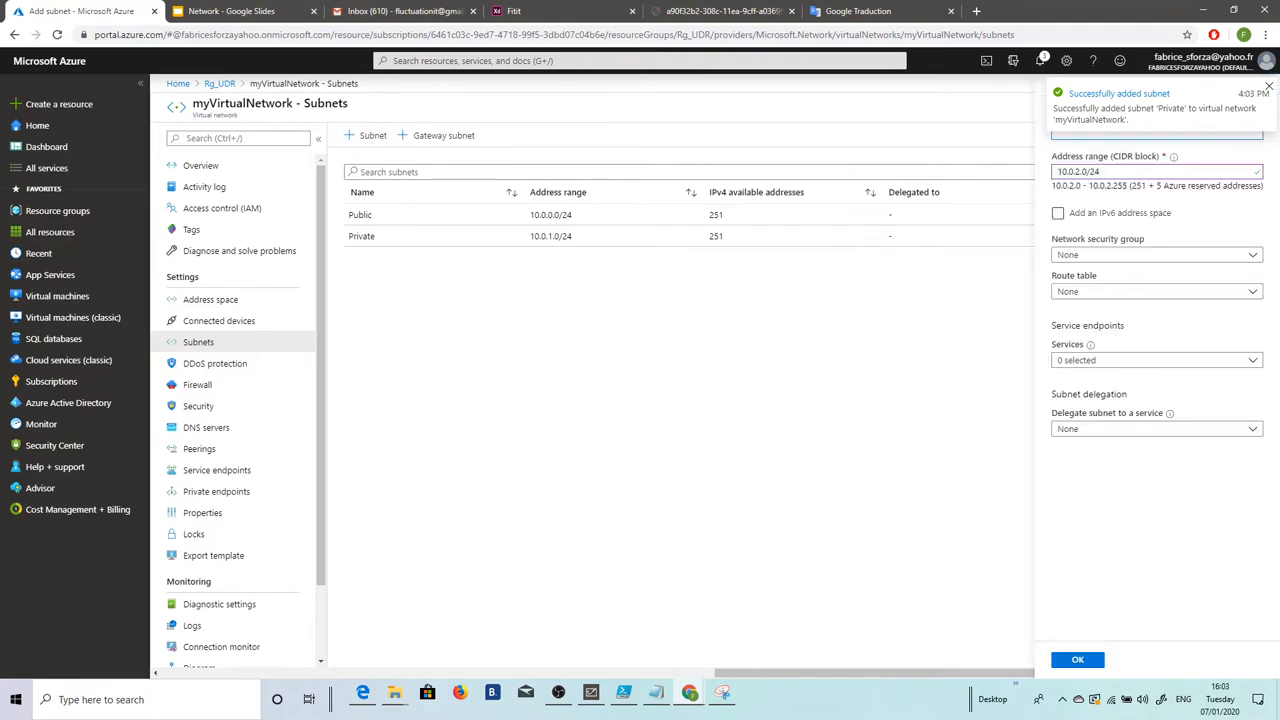
left_click(1268, 88)
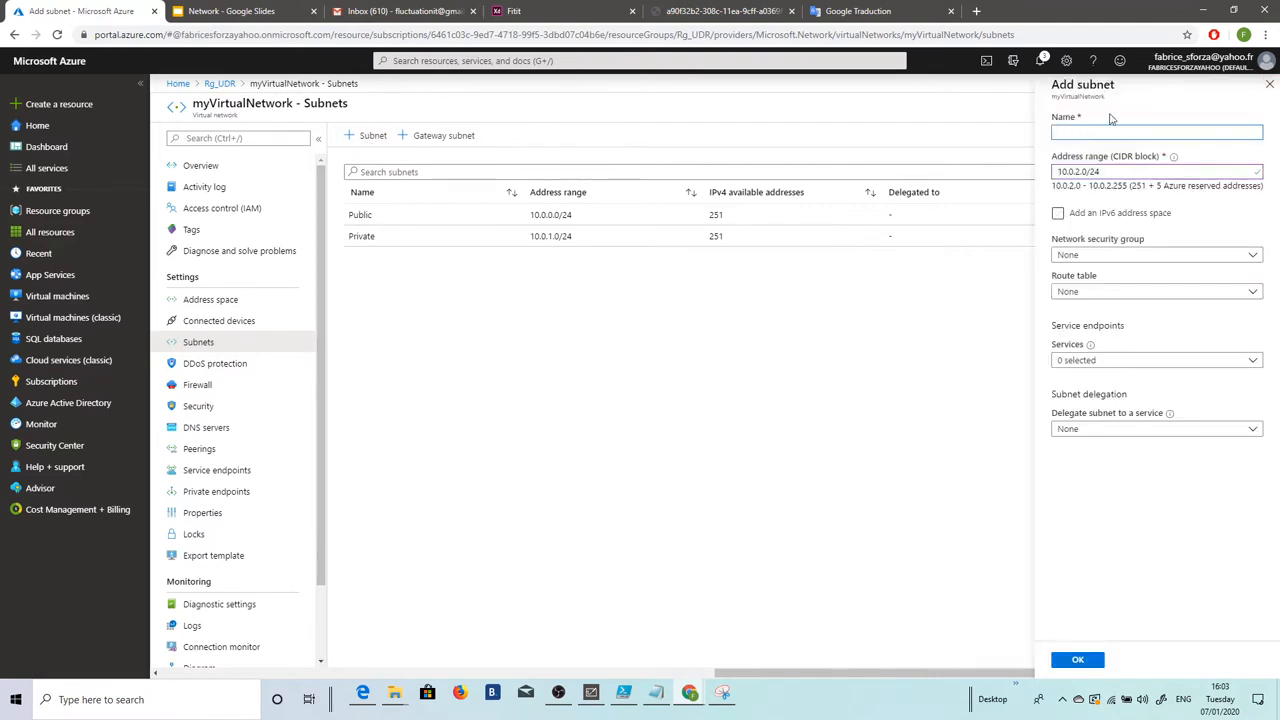
type("DMZ")
left_click(592, 694)
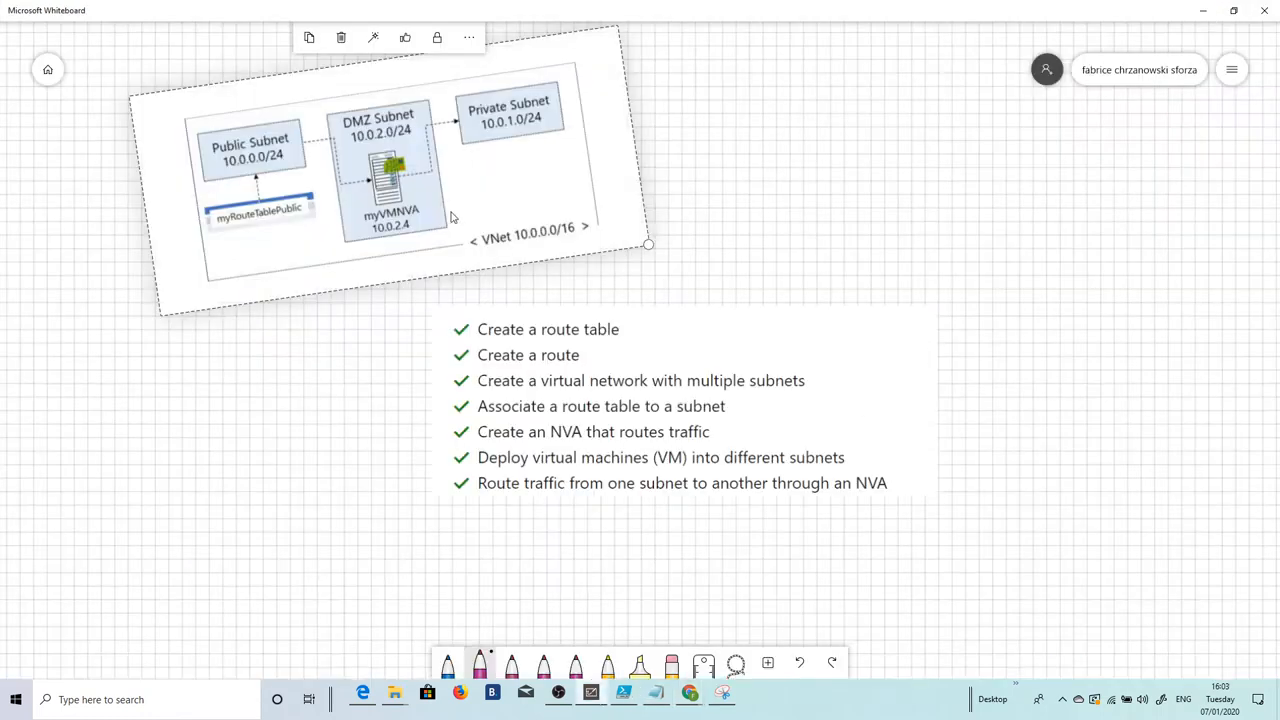
left_click(1203, 12)
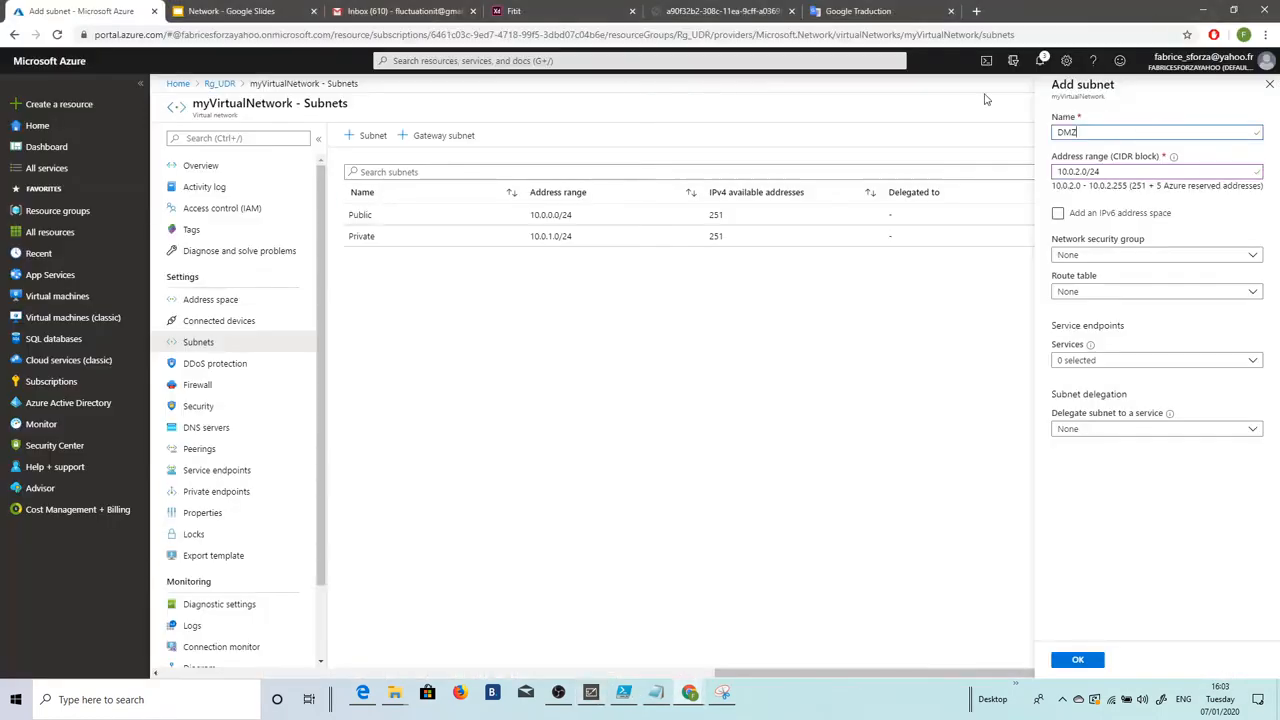
left_click(1063, 661)
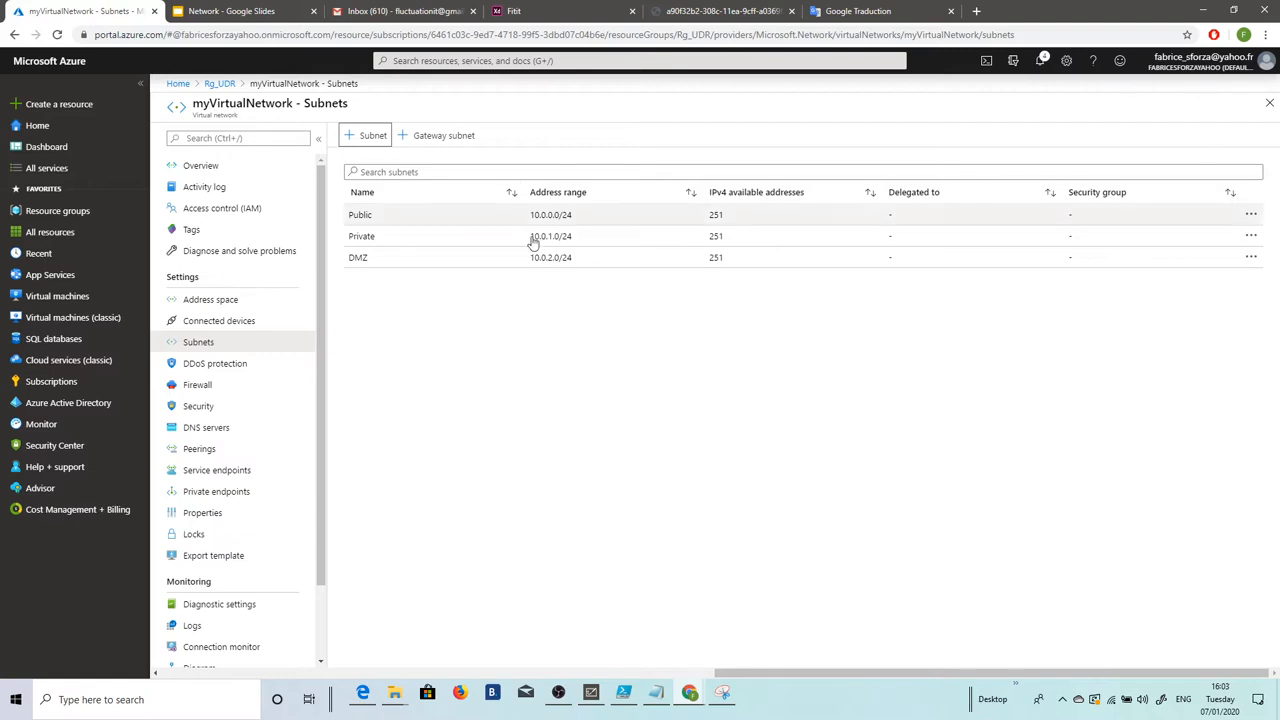
left_click(390, 216)
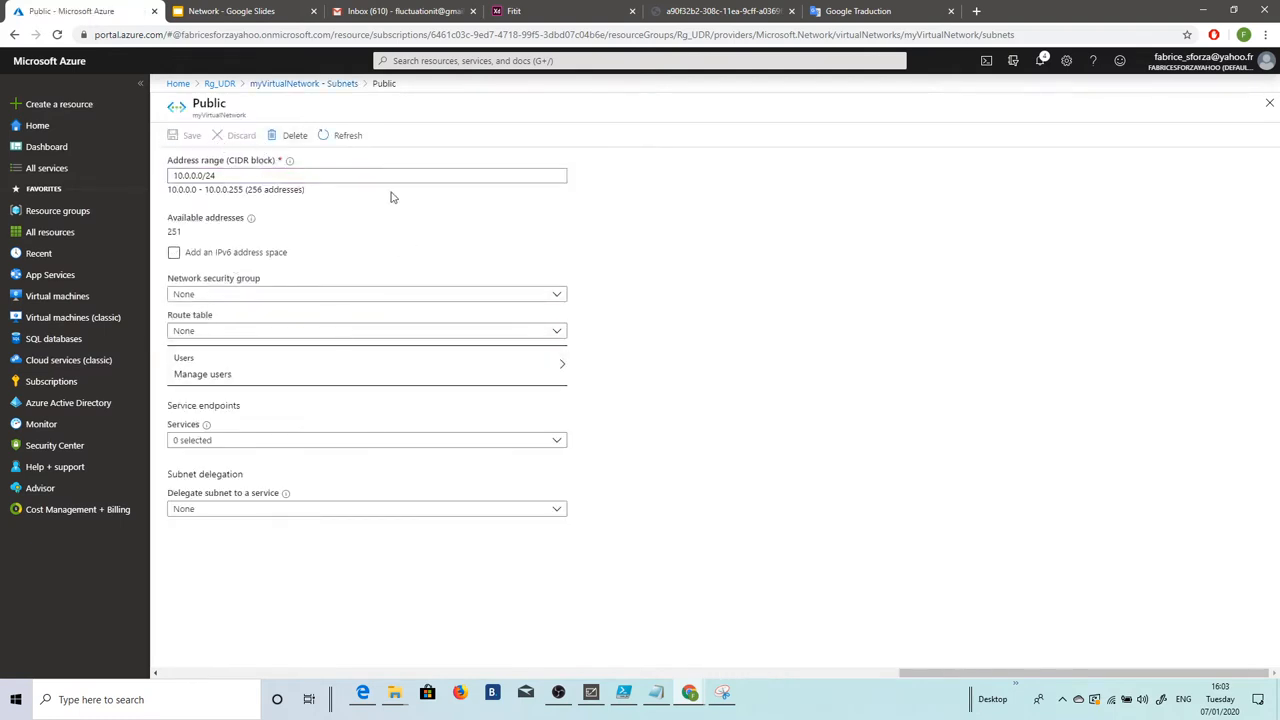
Step: Attach route table myRouteTablePublic to the Public subnet, save, and return to the Subnets list
left_click(492, 332)
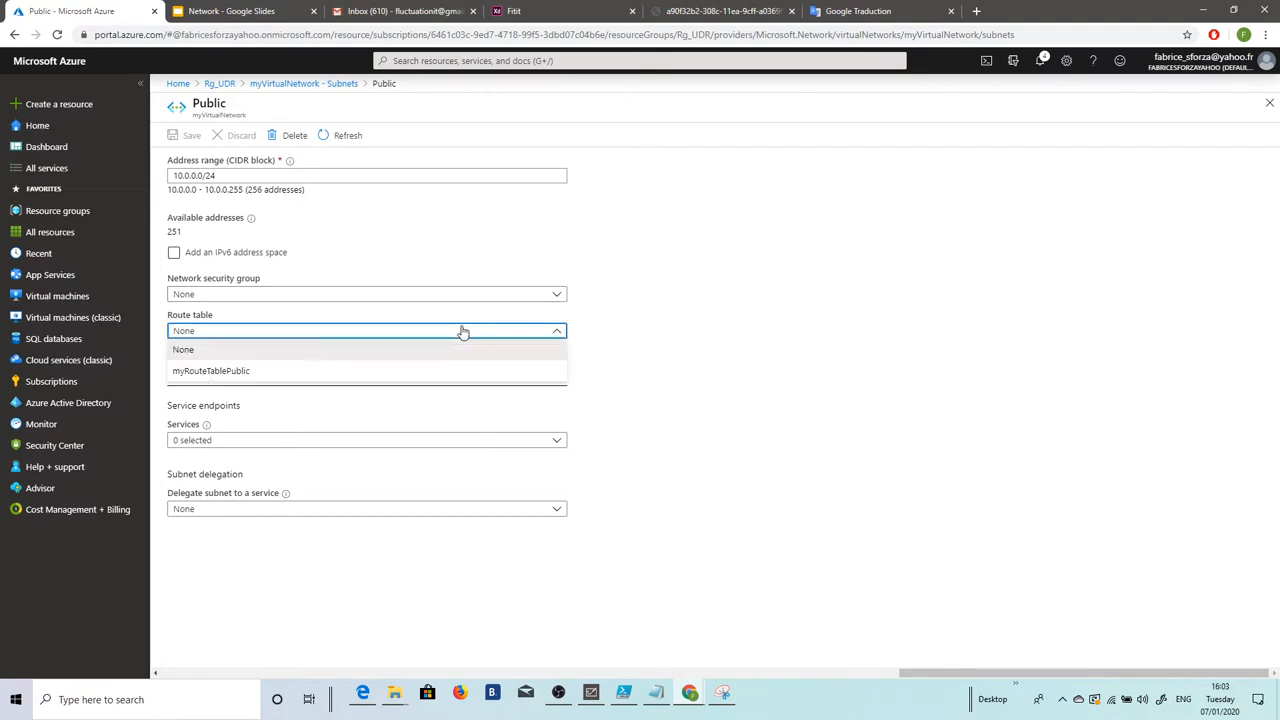
left_click(227, 372)
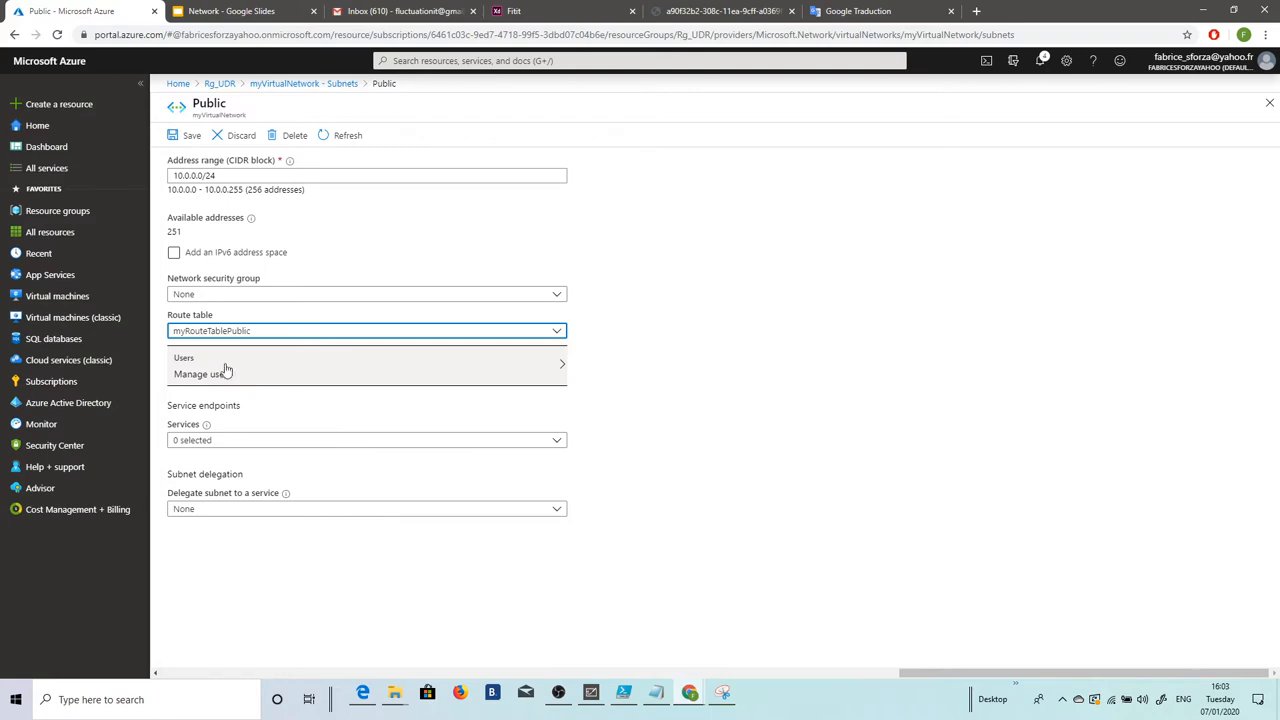
left_click(182, 136)
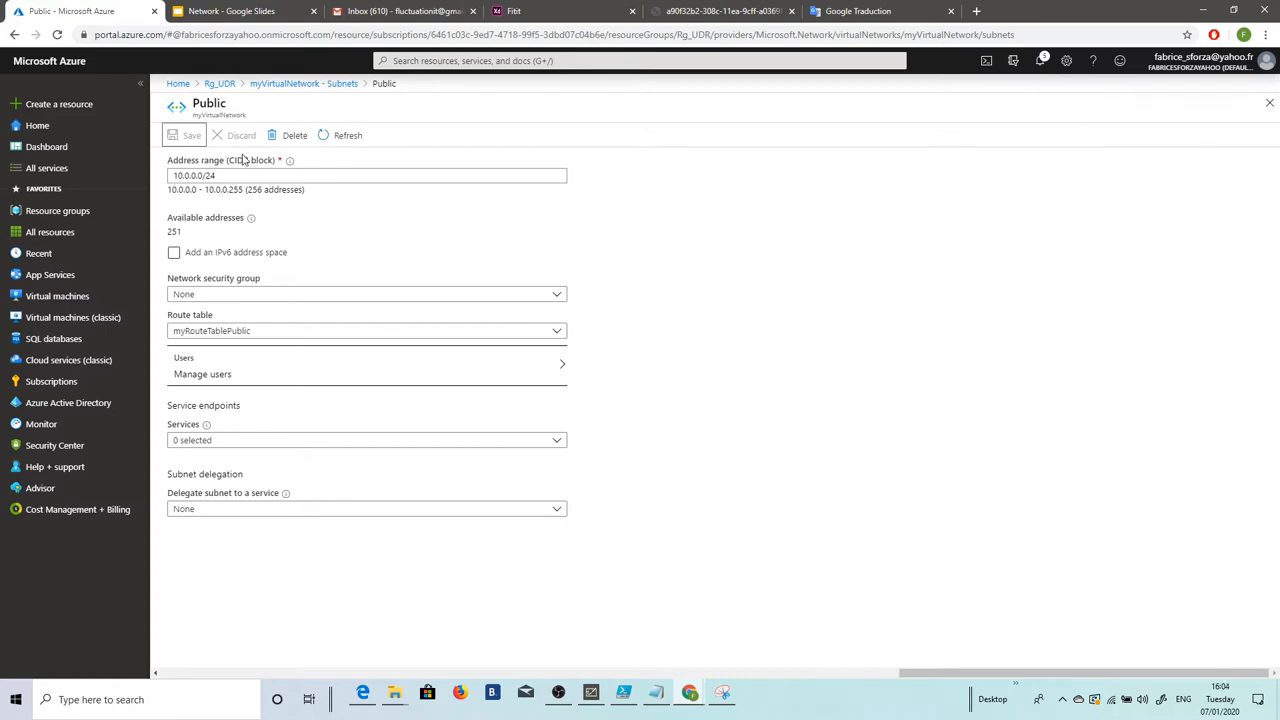
left_click(290, 85)
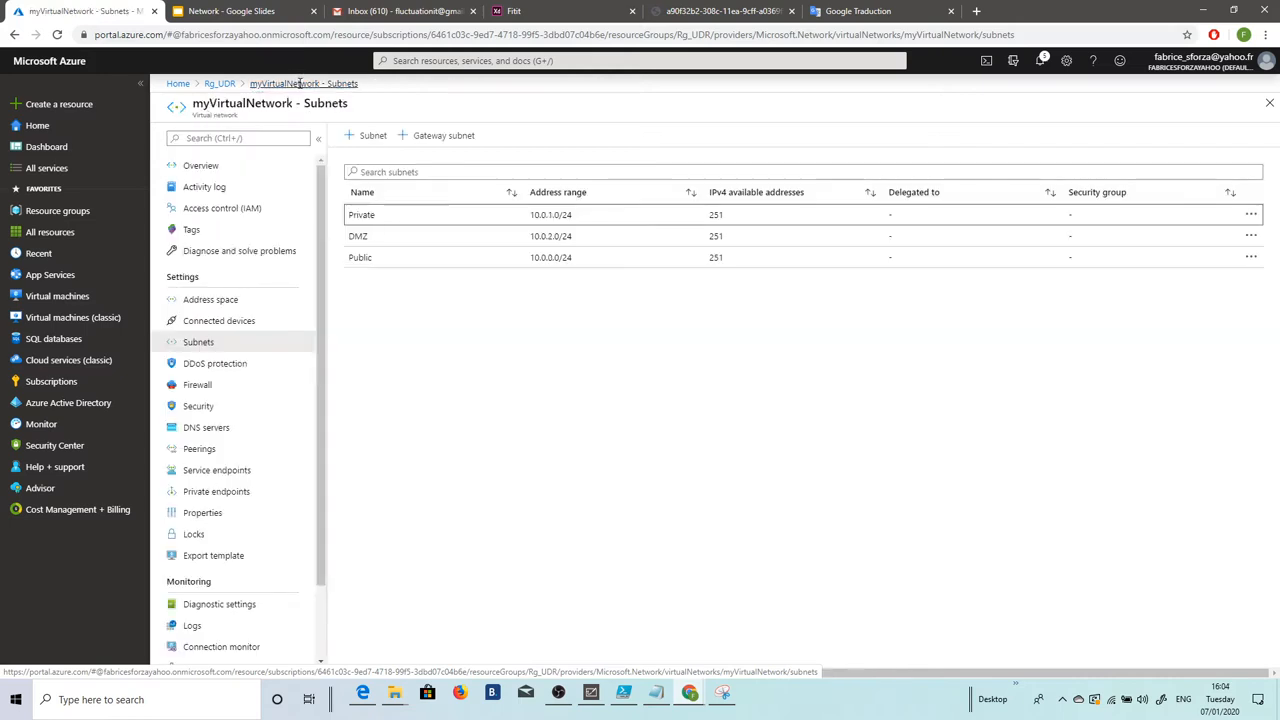
Step: From Rg_UDR, start a new Windows Server 2016 Datacenter virtual machine and dismiss the notifications
left_click(220, 84)
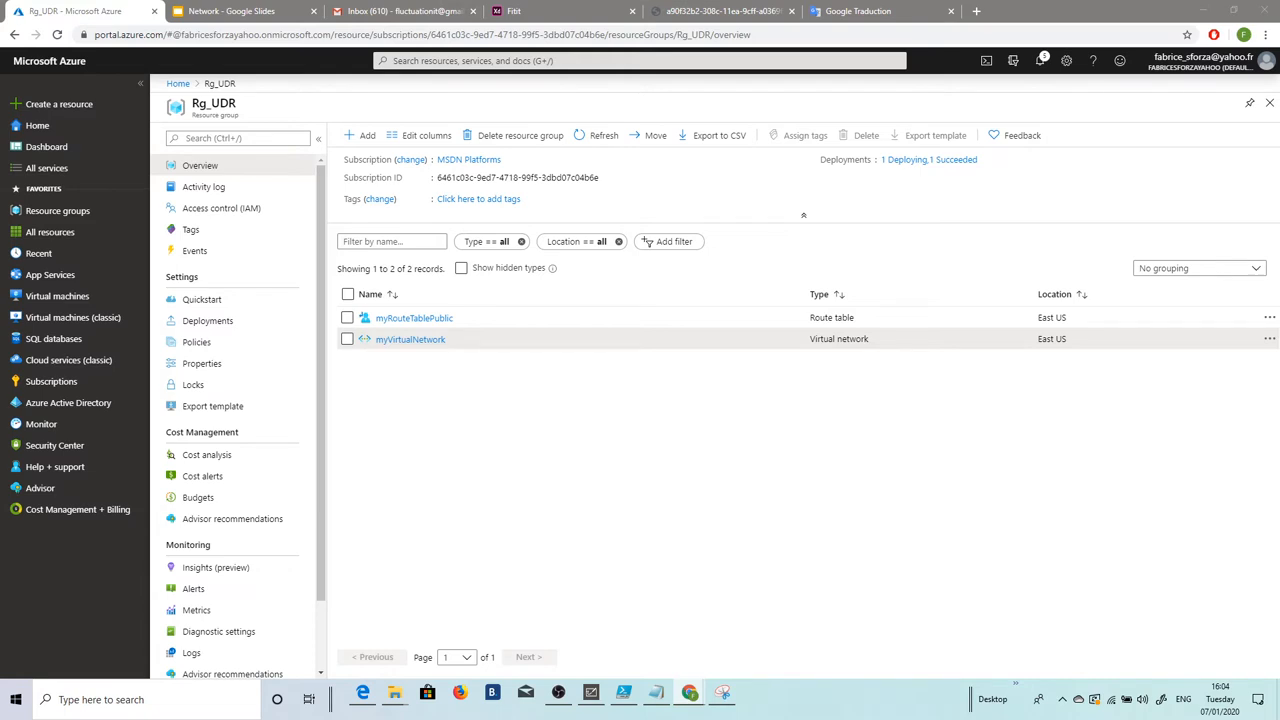
left_click(366, 137)
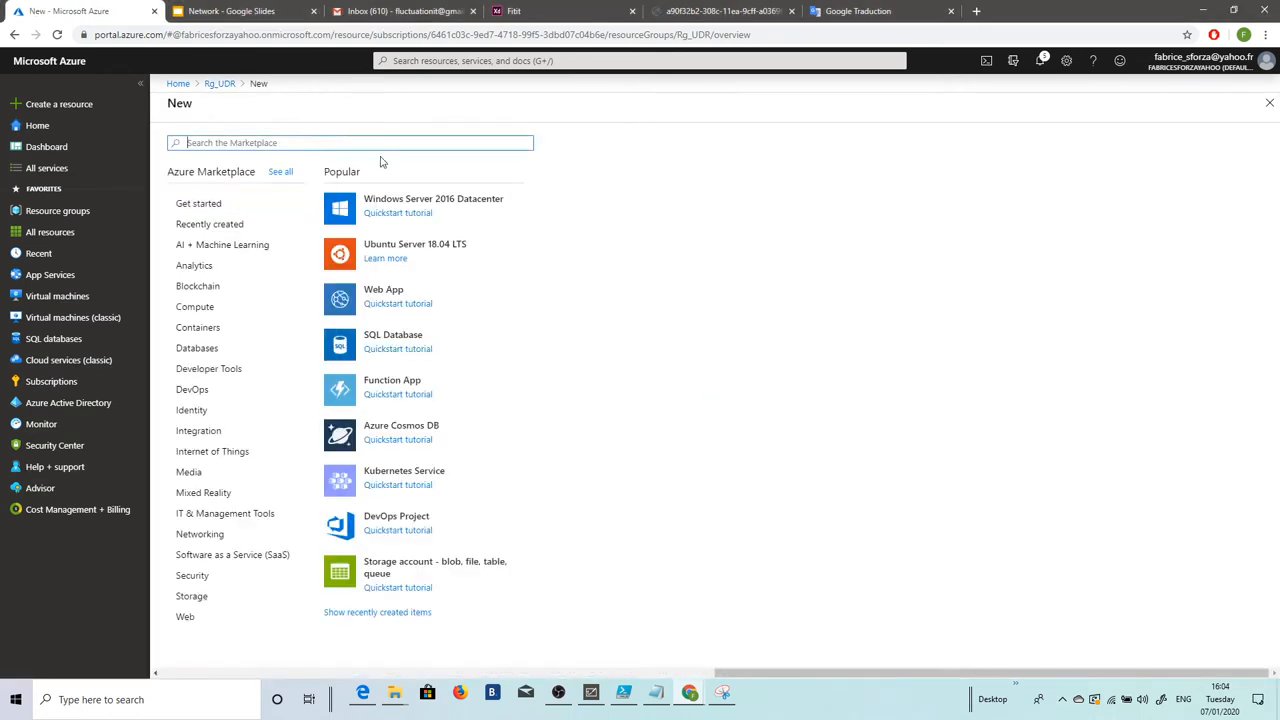
left_click(417, 204)
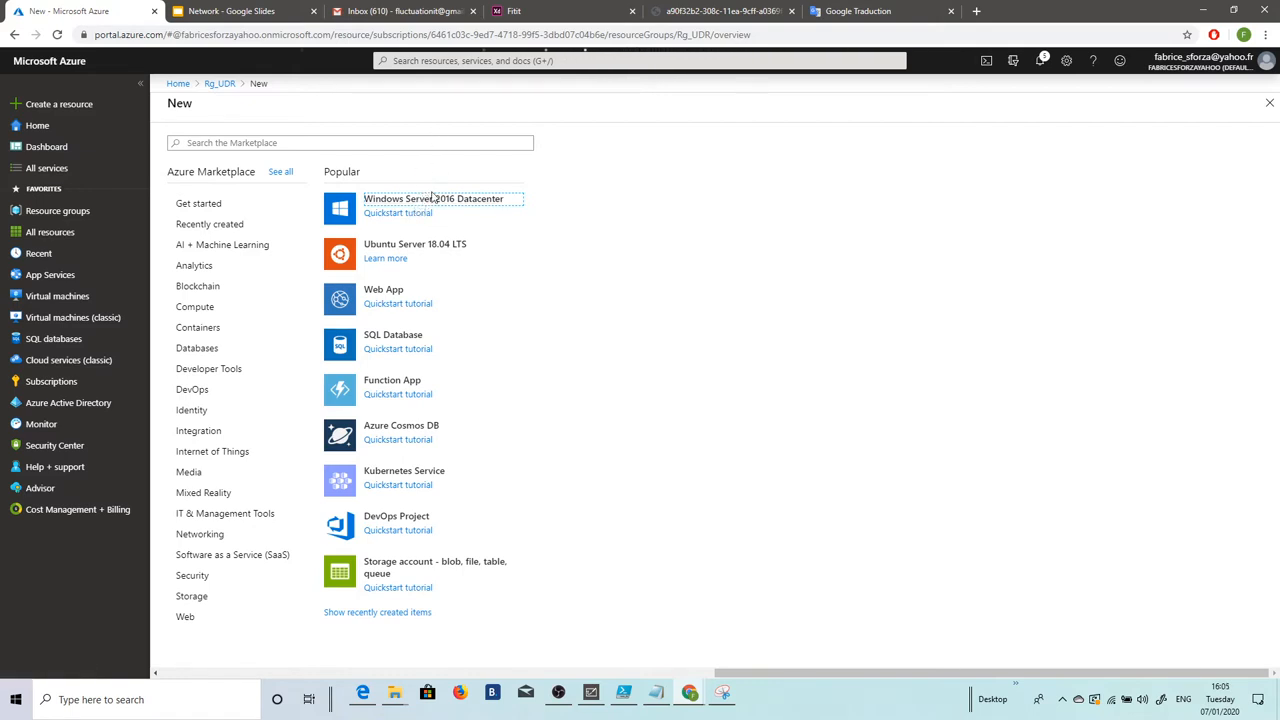
left_click(1041, 60)
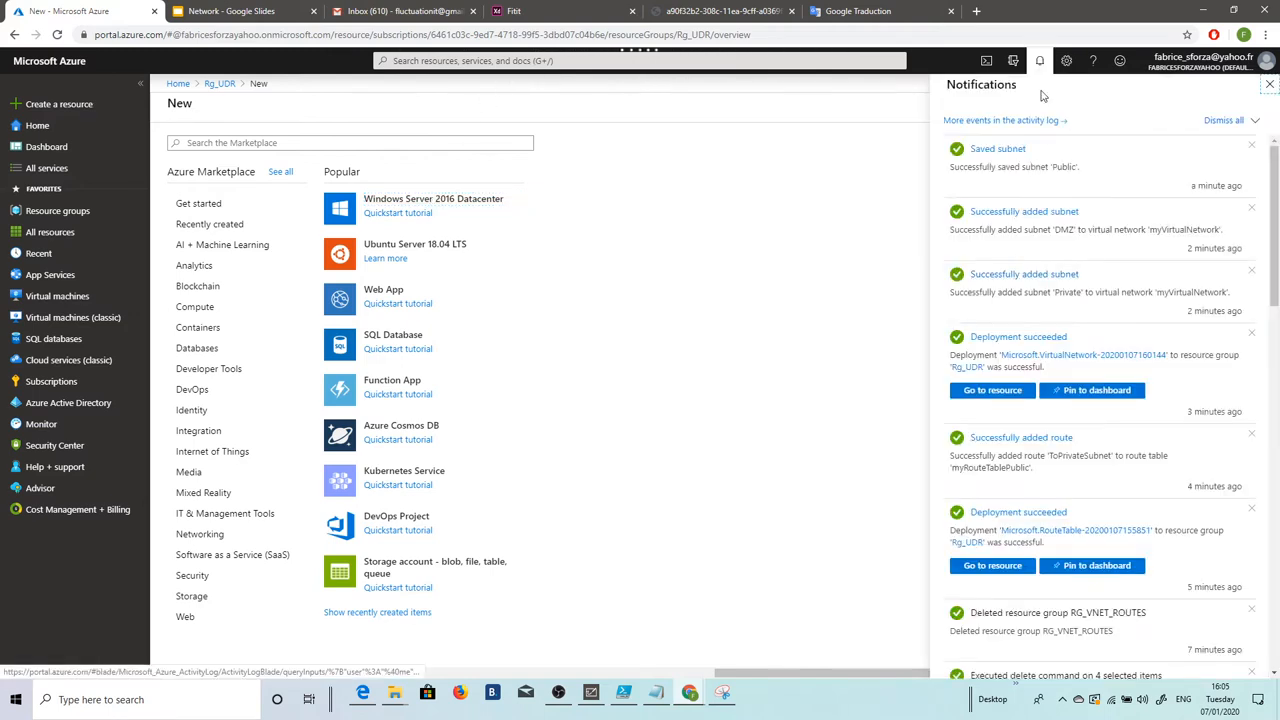
left_click(1270, 85)
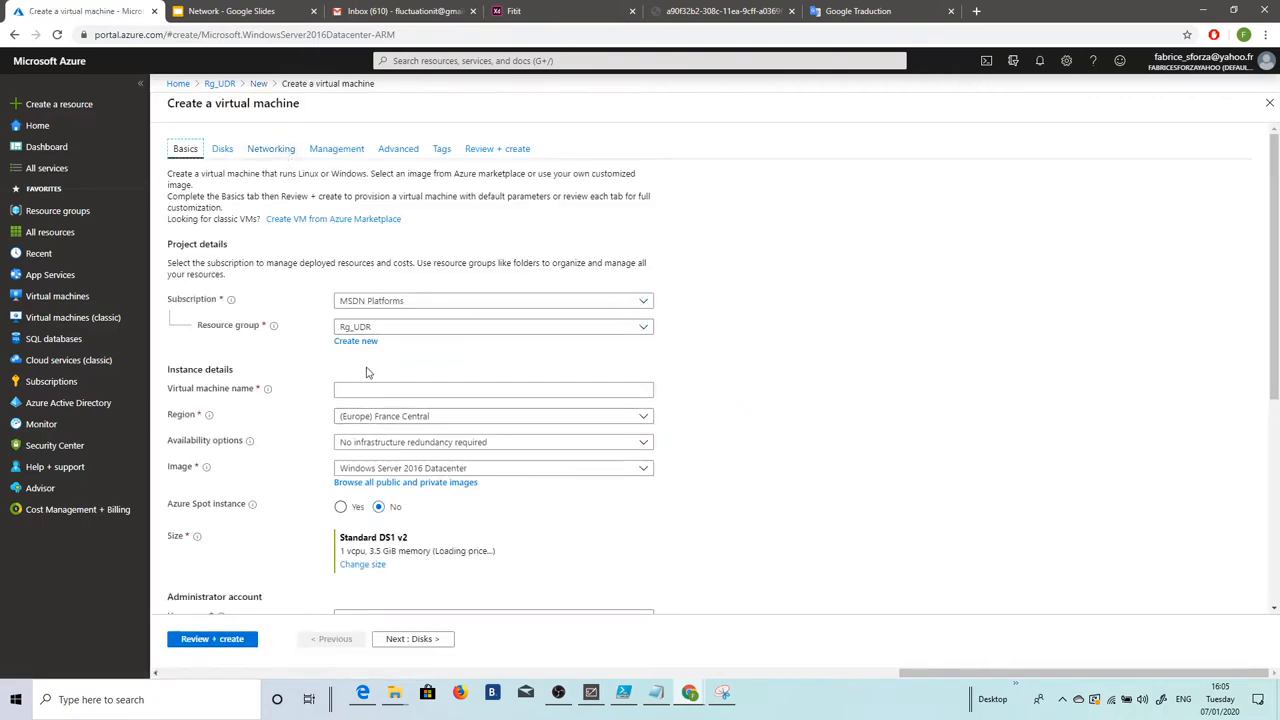
Step: Name the VM MyVmNva, choose size DS3_v2, and set region (US) East US
left_click(358, 388)
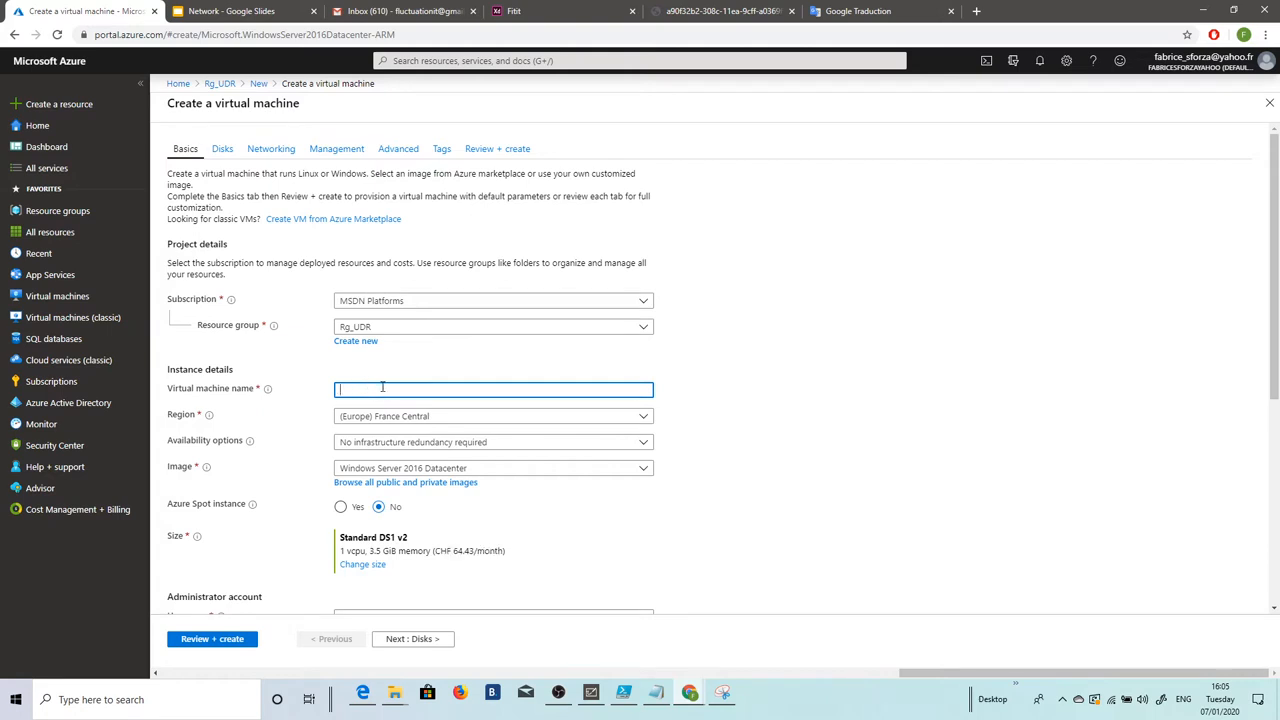
type("MyVm")
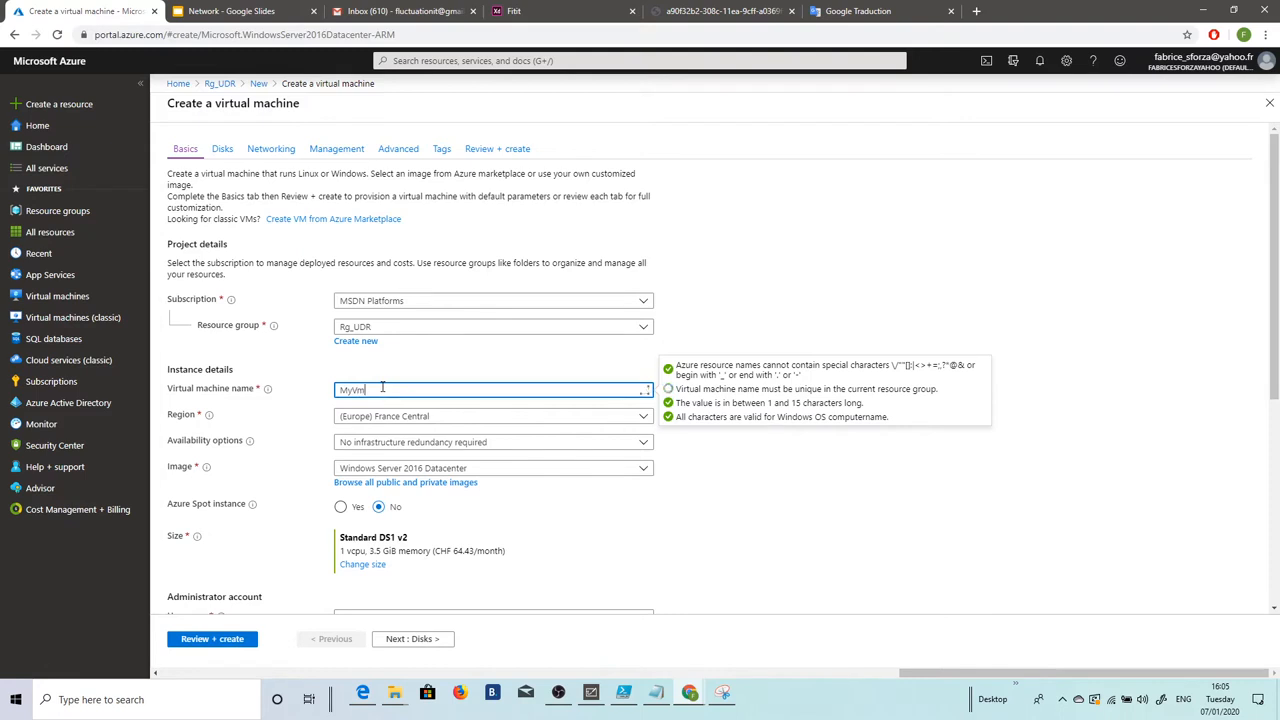
type("Nva")
left_click(376, 565)
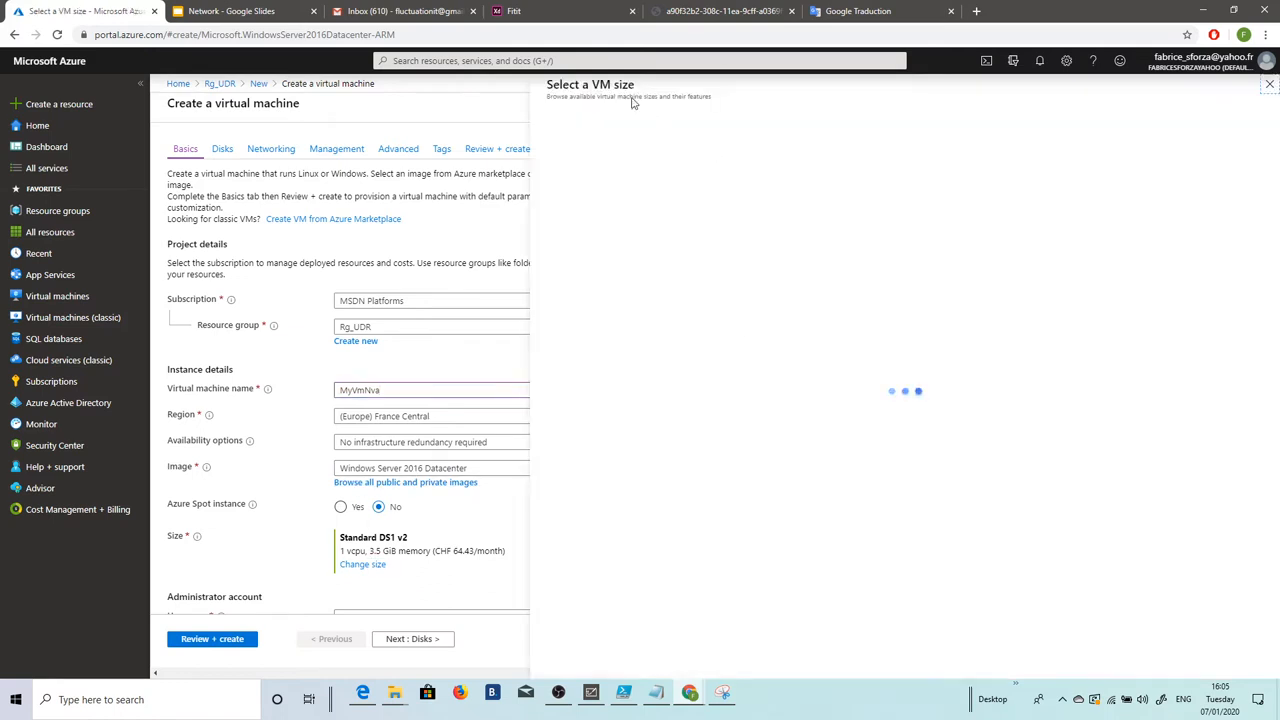
left_click(673, 428)
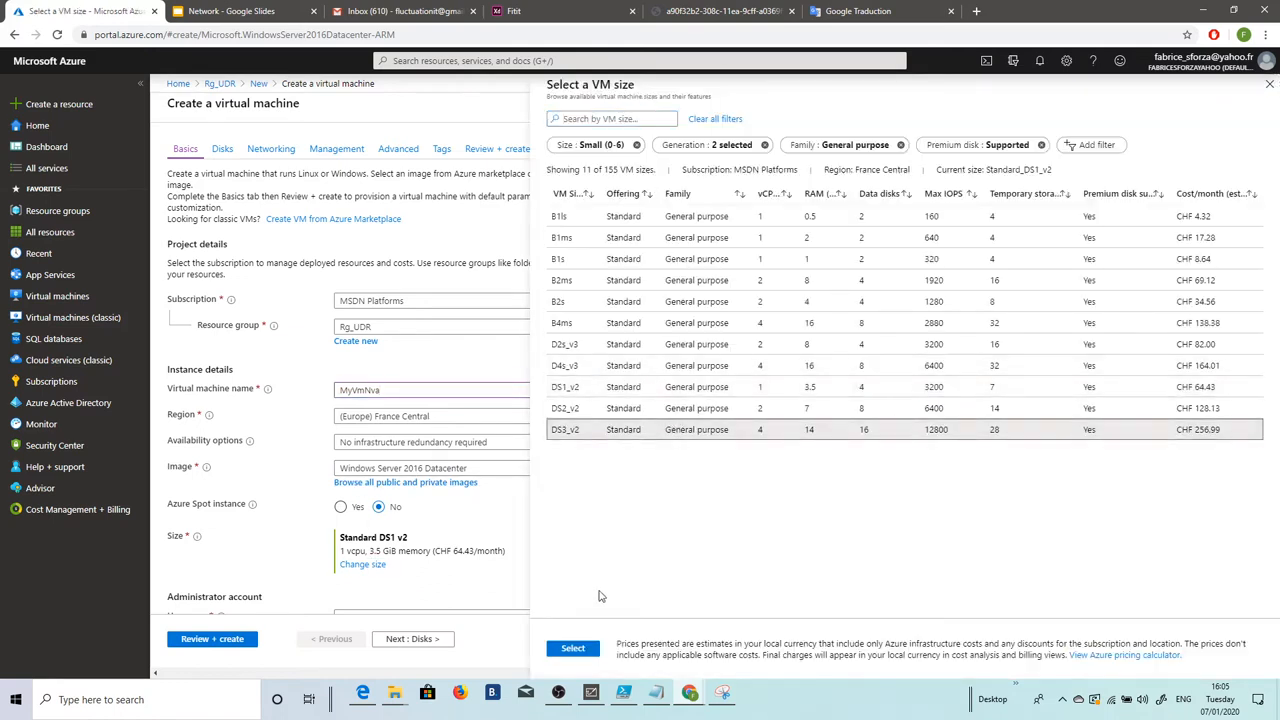
left_click(573, 648)
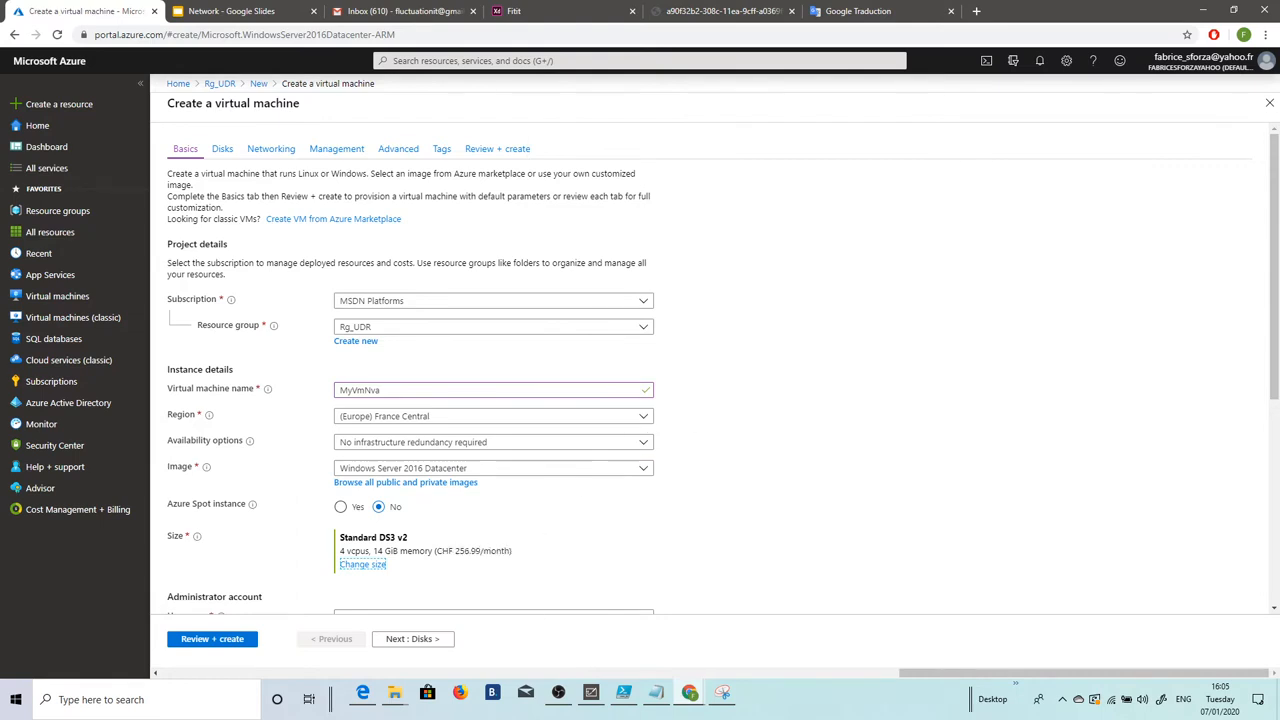
left_click(624, 414)
scroll(494, 314, "up", 5)
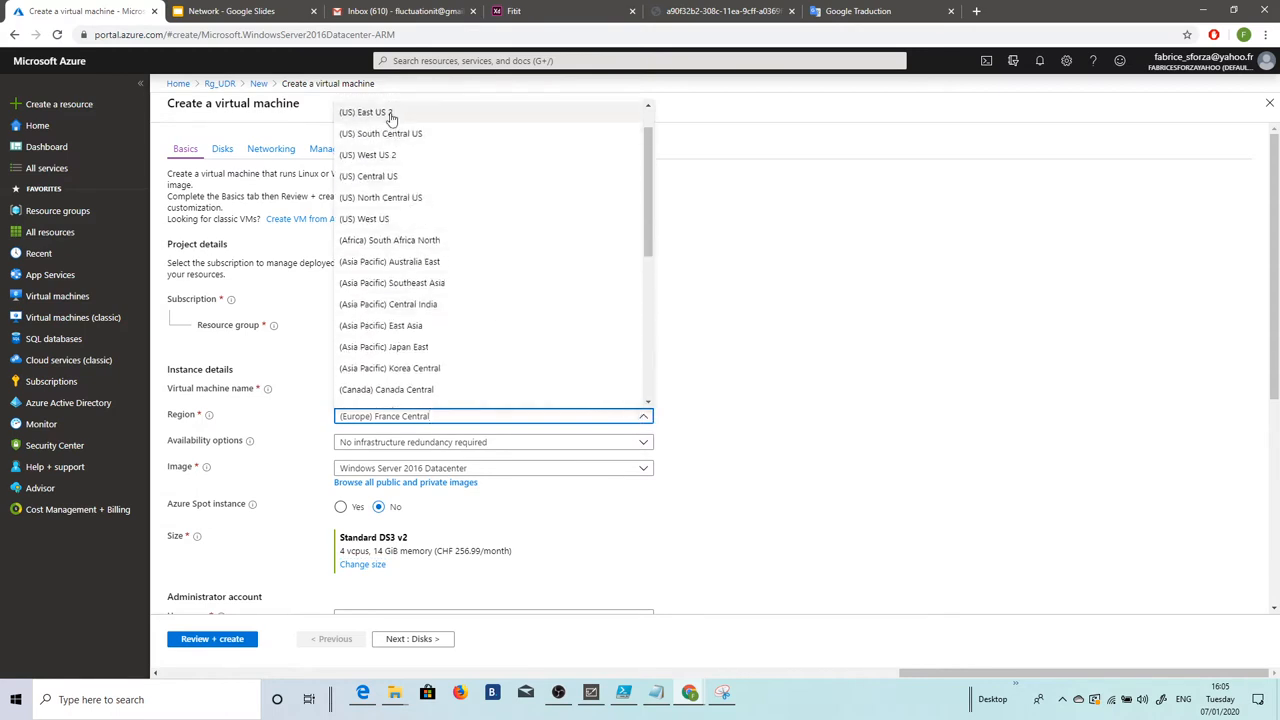
scroll(385, 127, "up", 2)
left_click(385, 128)
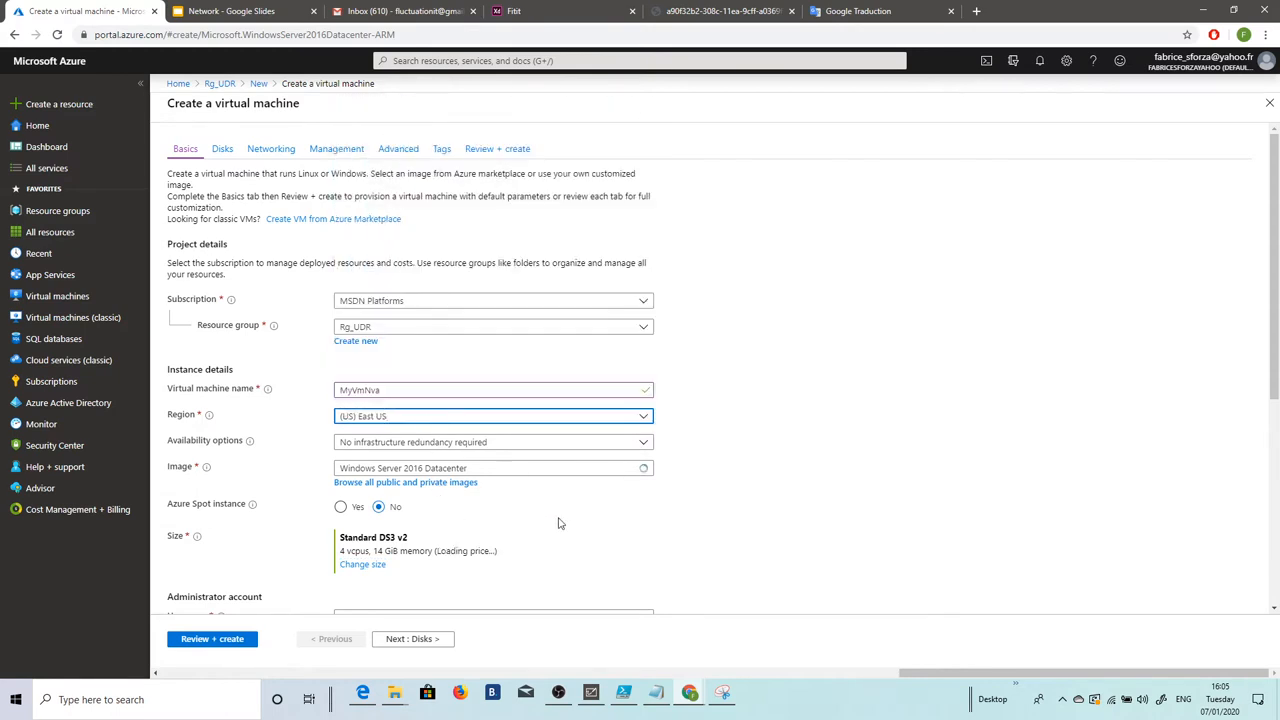
scroll(569, 386, "down", 3)
Step: Enter the administrator username, password and password confirmation
left_click(372, 350)
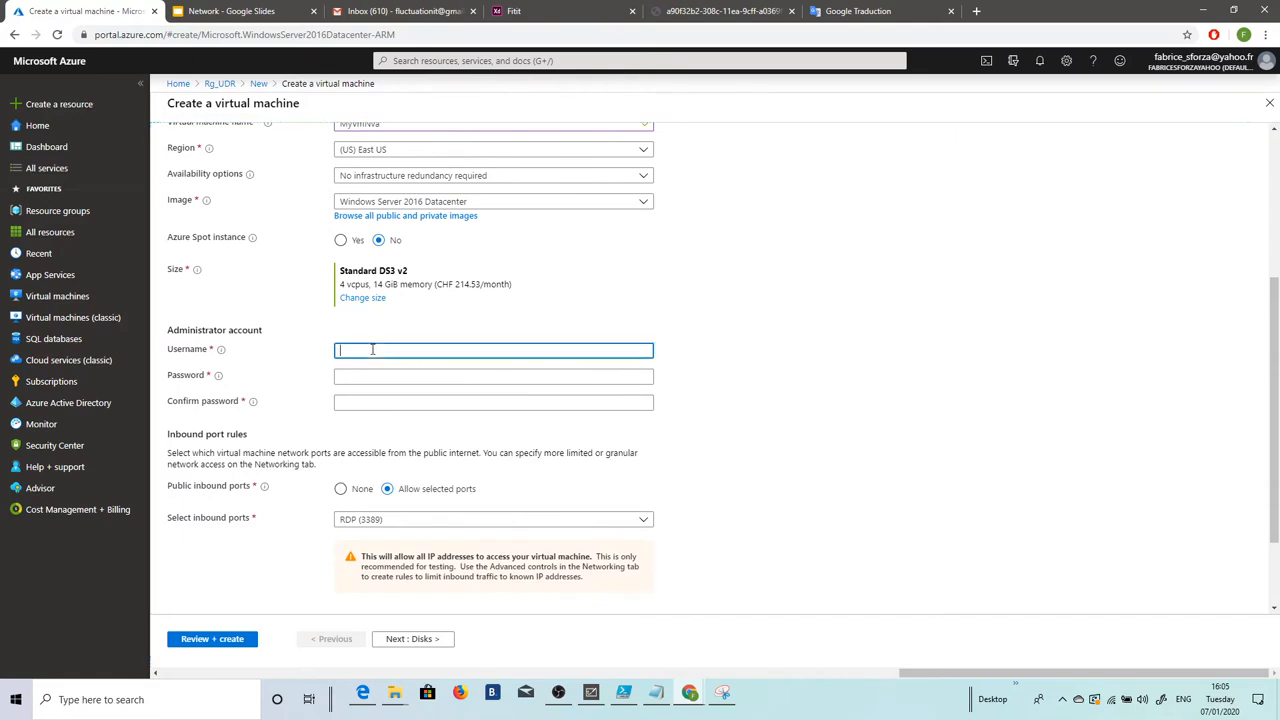
type("fabric")
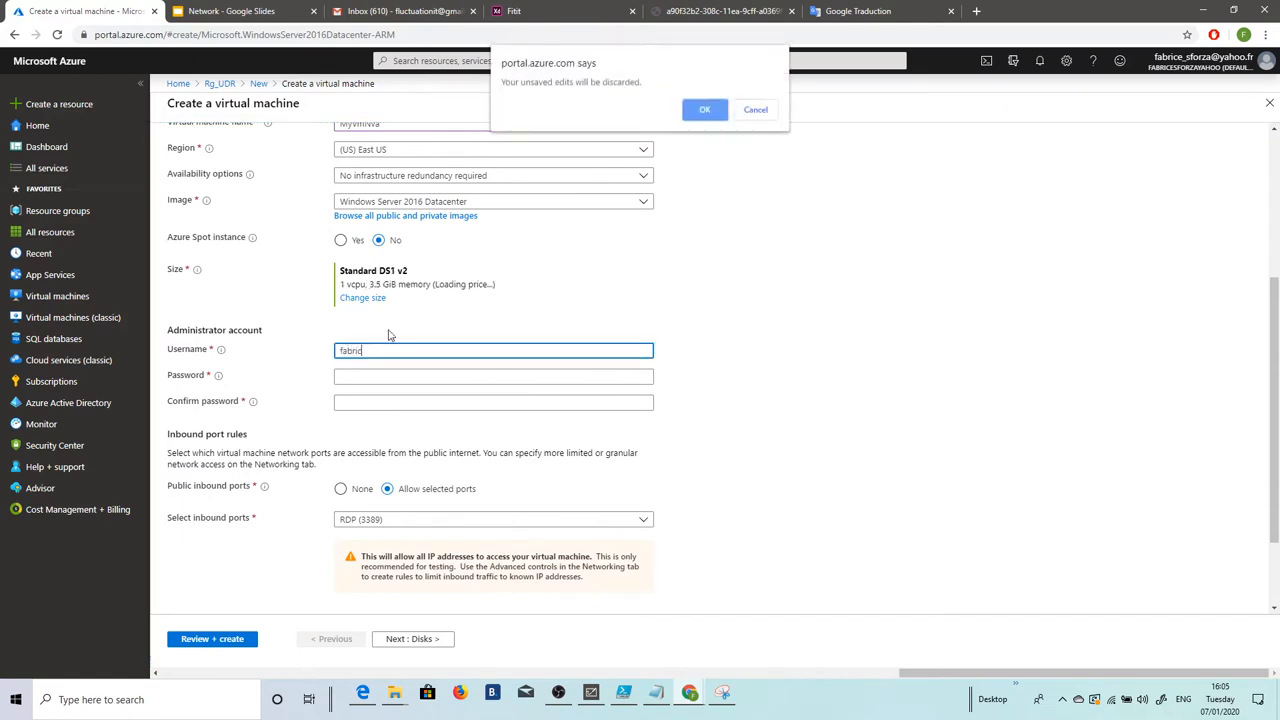
left_click(755, 110)
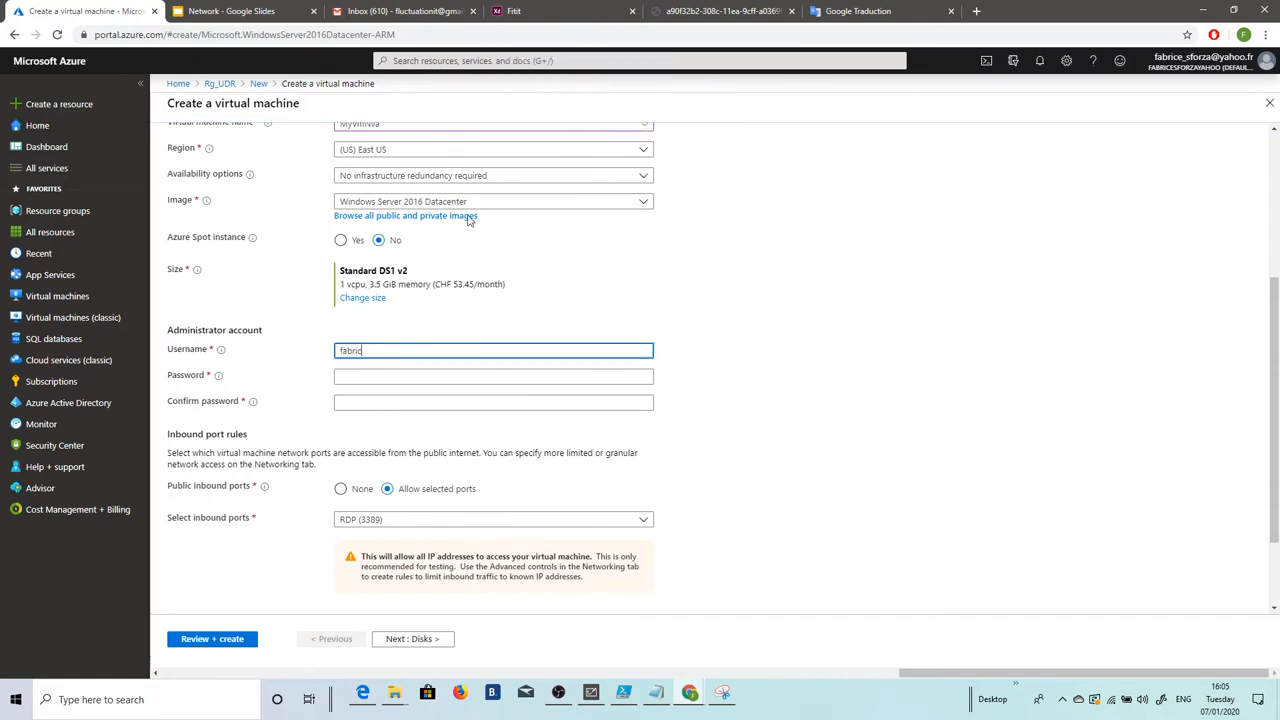
type("e")
key("Tab")
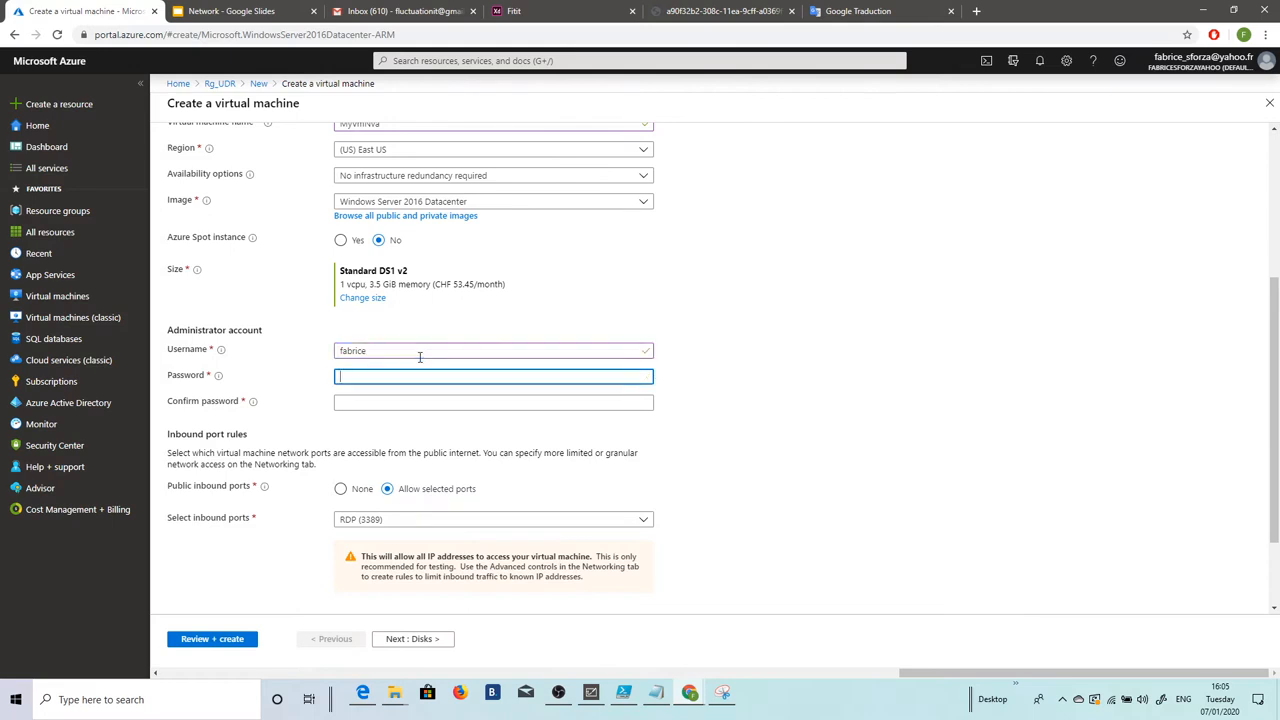
type("••")
key("Tab")
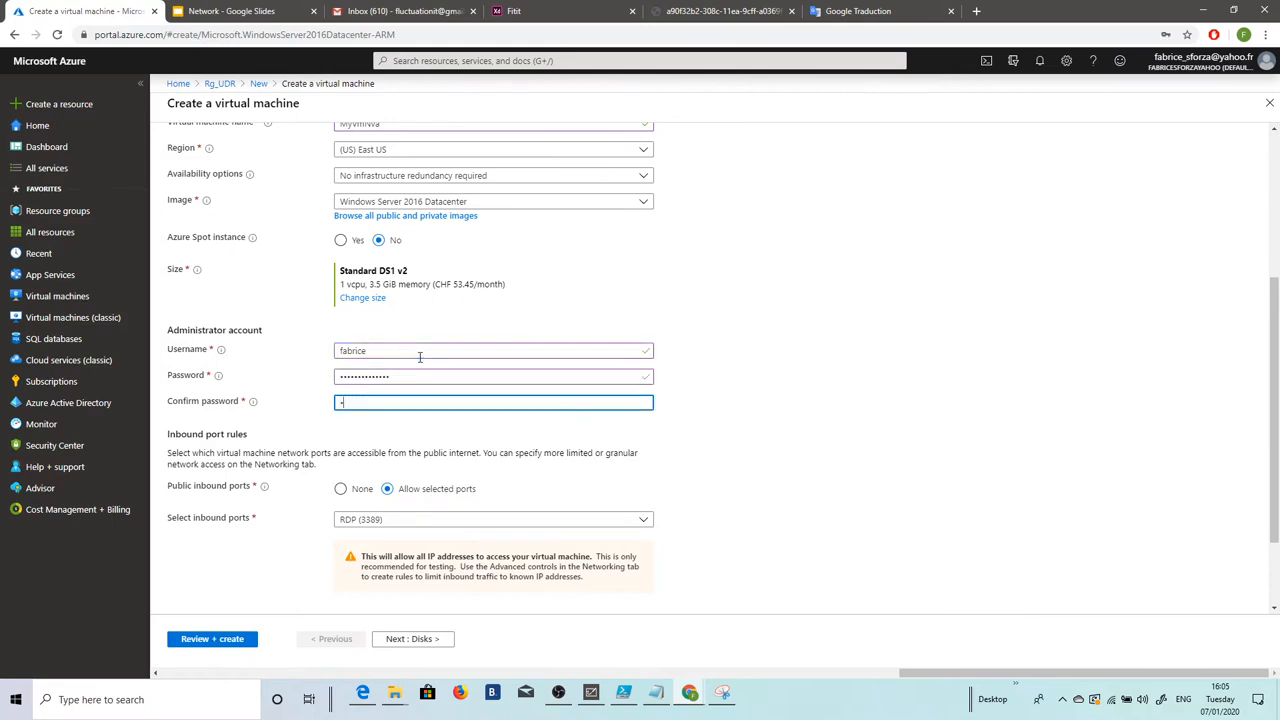
type("••••••••••")
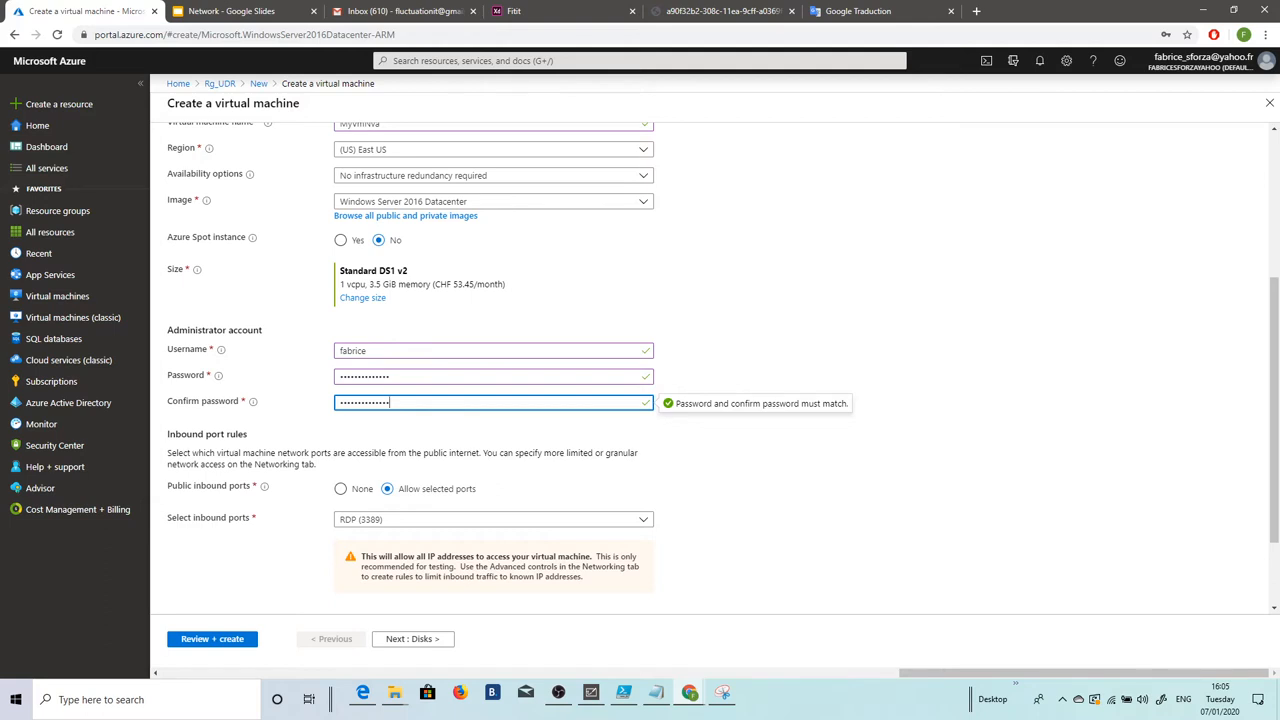
Step: Allow HTTP (80) inbound alongside RDP (3389), then move to the Disks tab
left_click(644, 521)
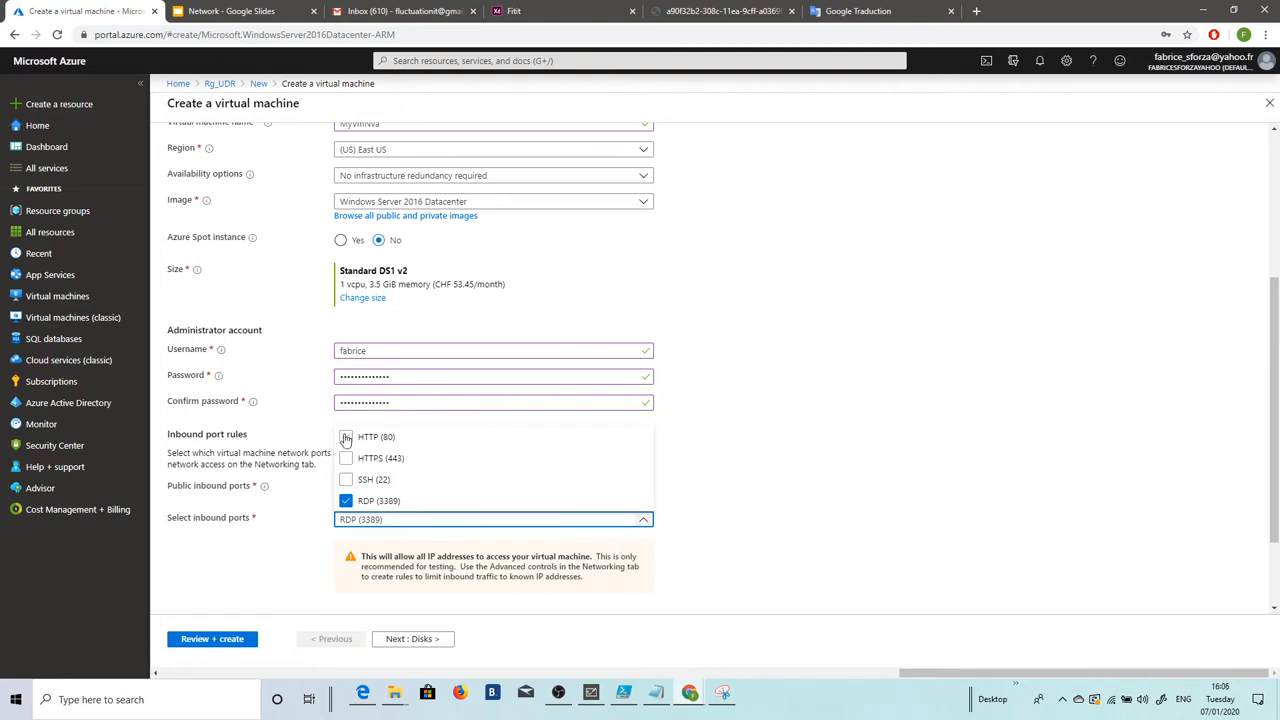
left_click(345, 437)
left_click(413, 639)
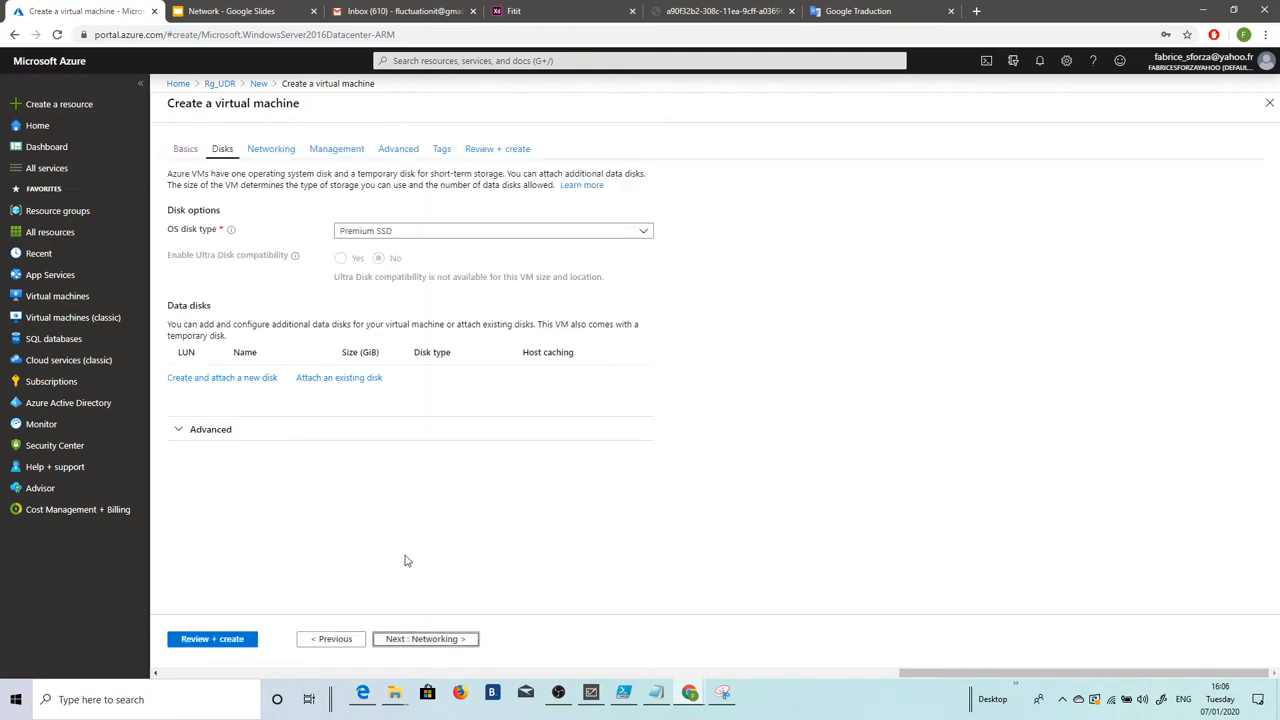
Step: Place the new VM on the DMZ subnet in the networking settings
left_click(271, 148)
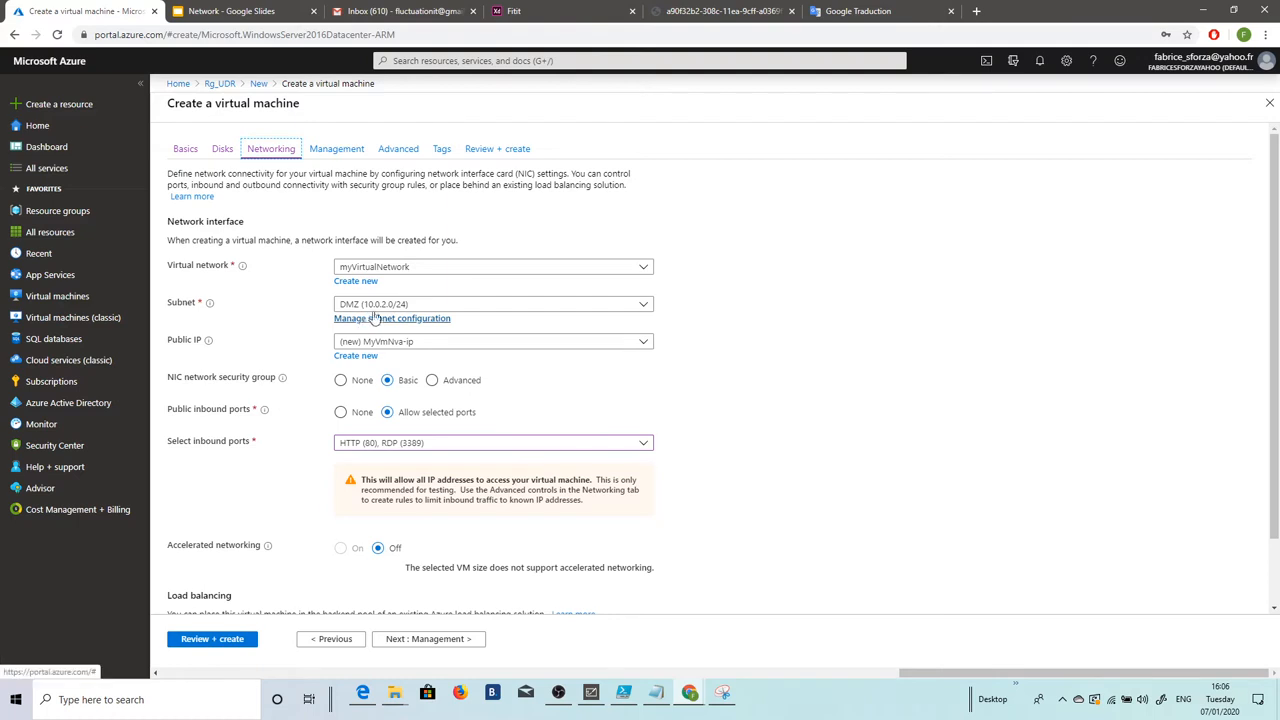
left_click(643, 307)
left_click(421, 322)
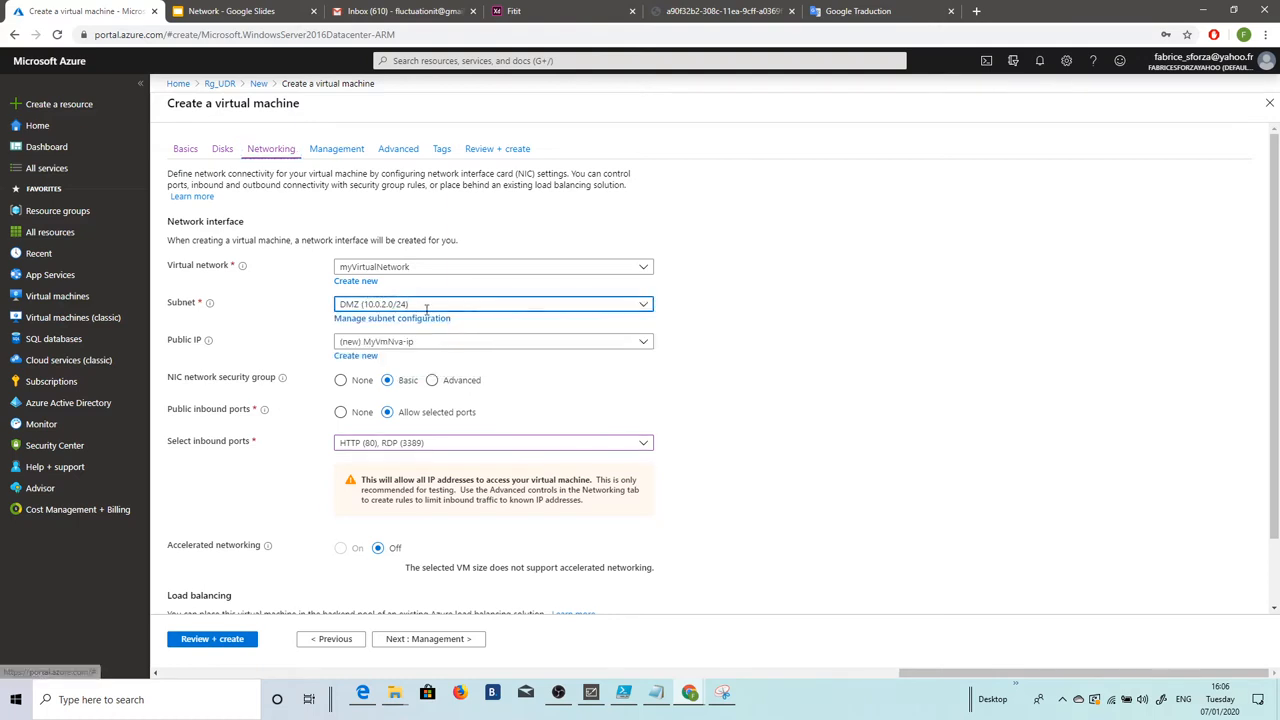
Step: Set boot diagnostics to Off, review, and create the virtual machine
left_click(390, 641)
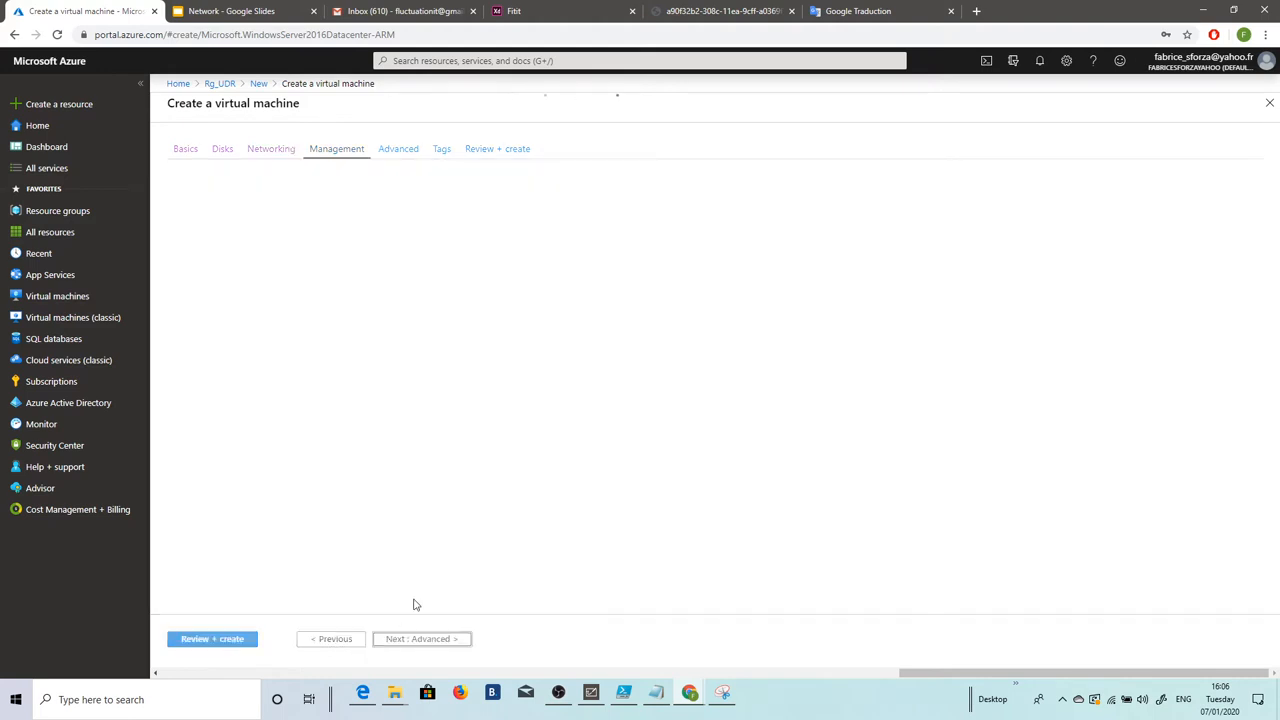
left_click(378, 320)
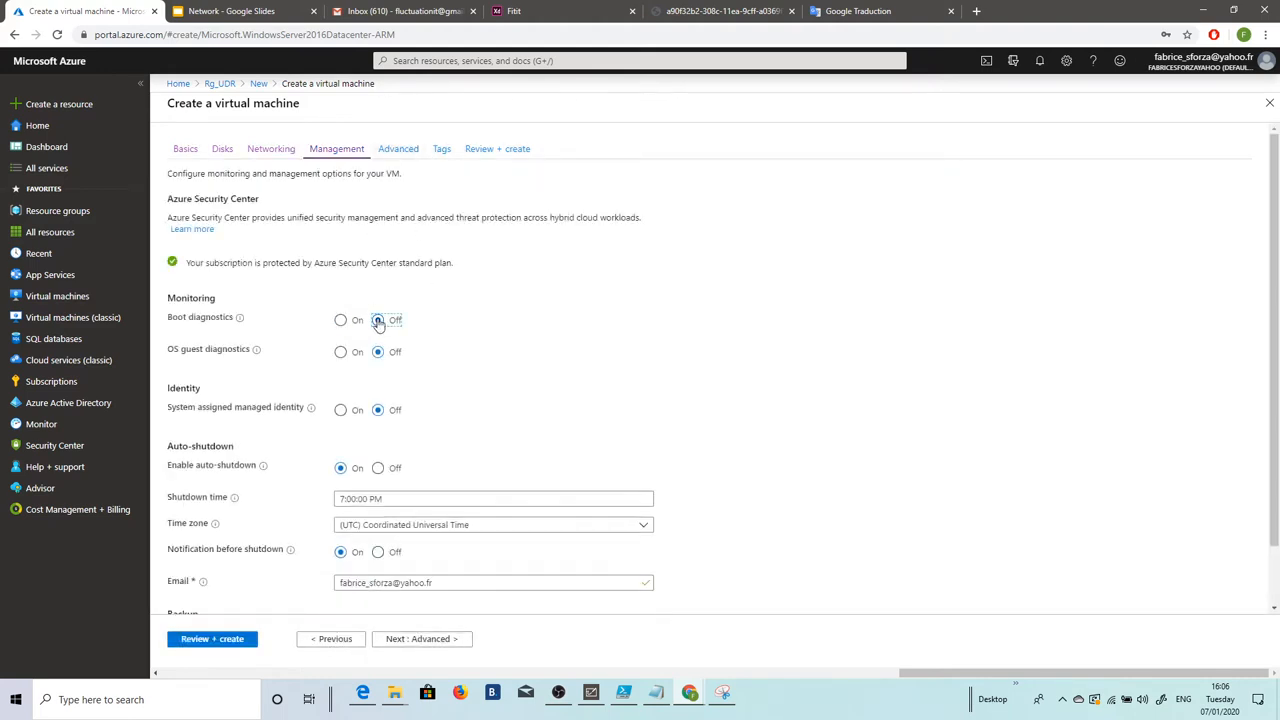
left_click(233, 643)
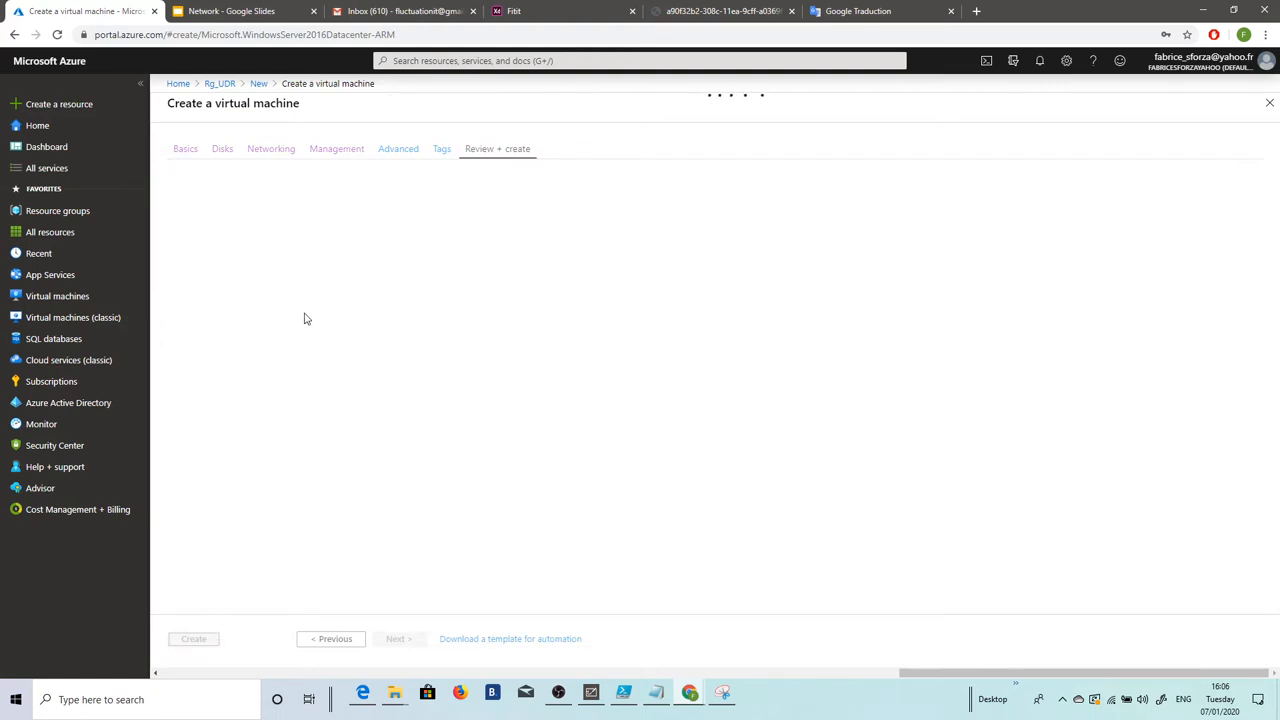
left_click(194, 644)
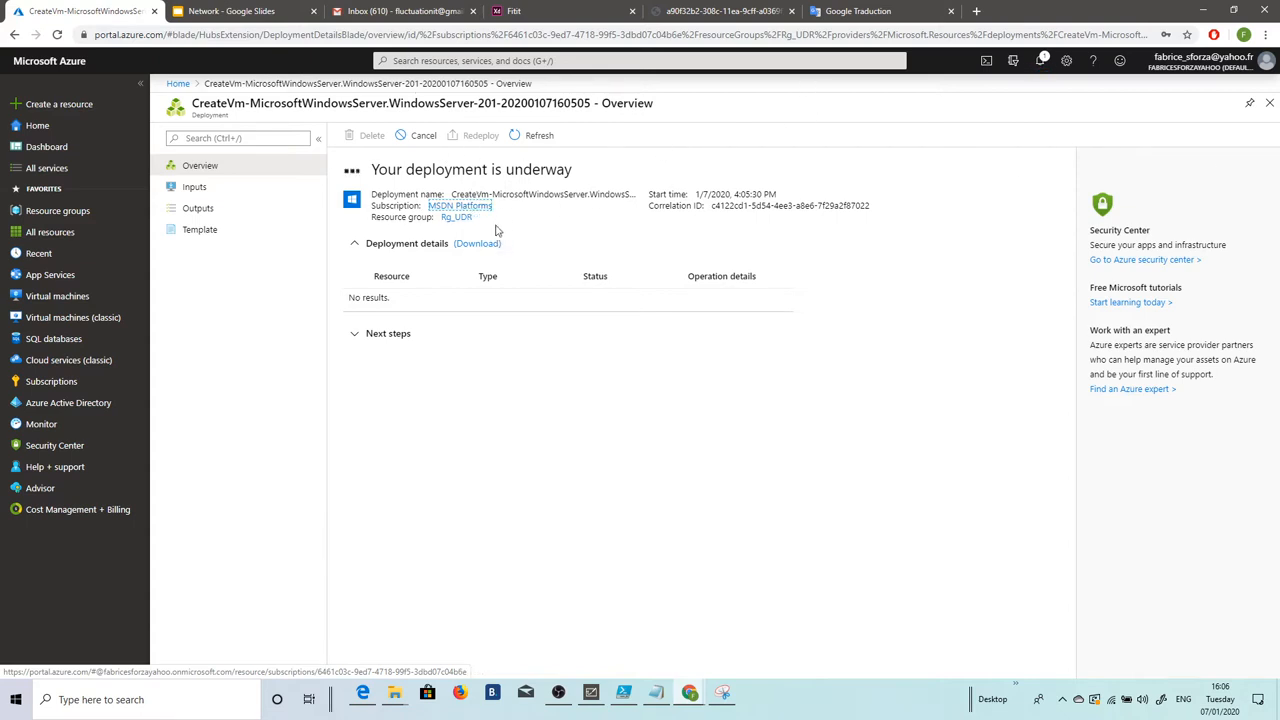
Step: Open Rg_UDR and refresh it, showing only myRouteTablePublic and myVirtualNetwork so far
left_click(457, 218)
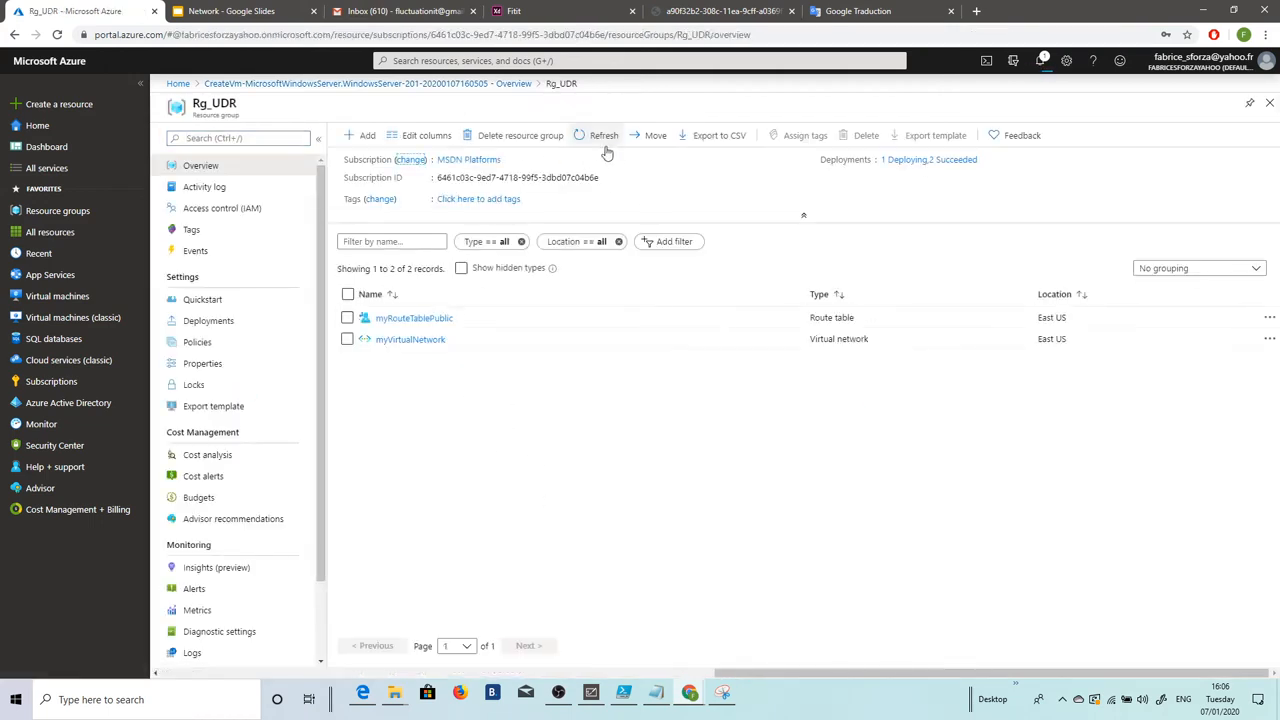
left_click(603, 143)
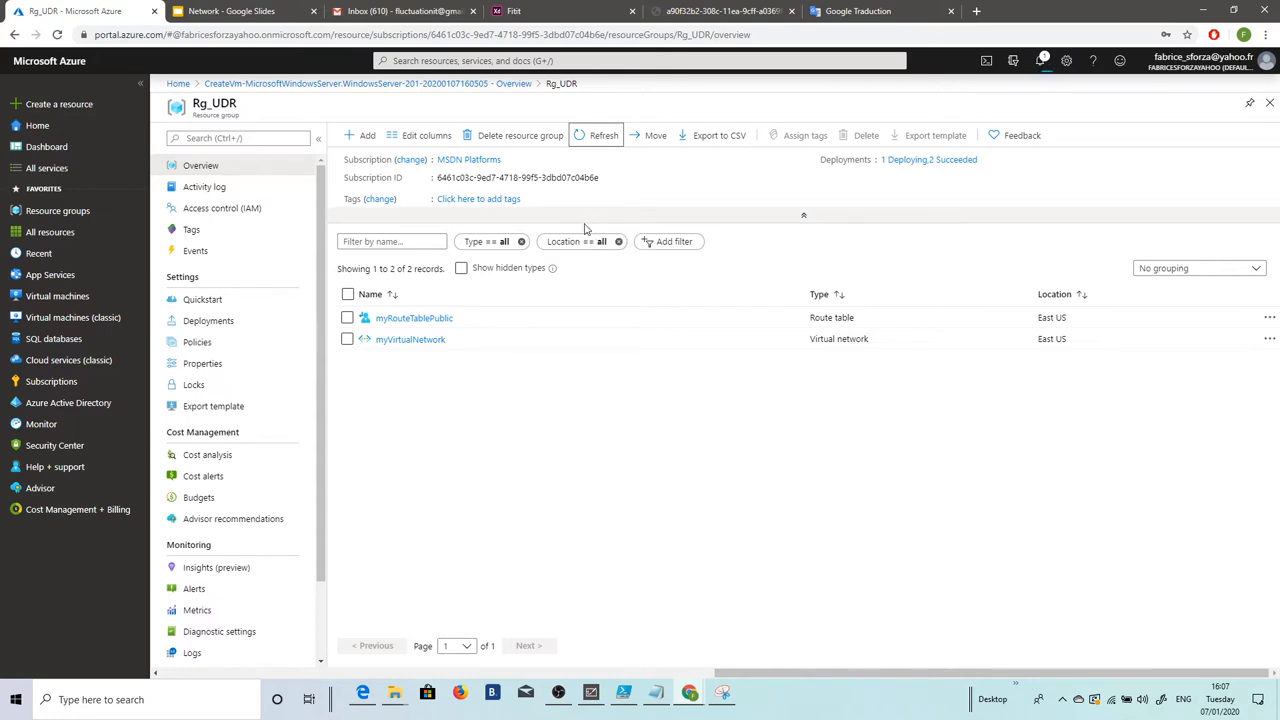
left_click(580, 140)
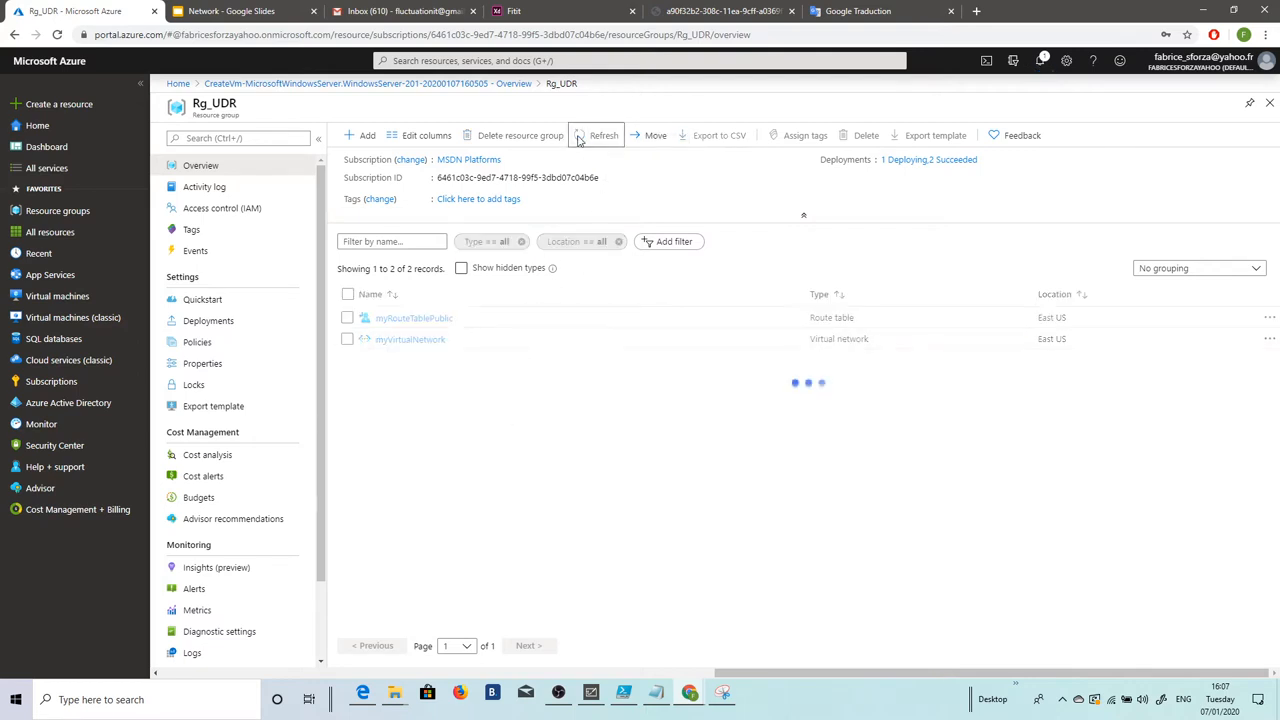
left_click(591, 143)
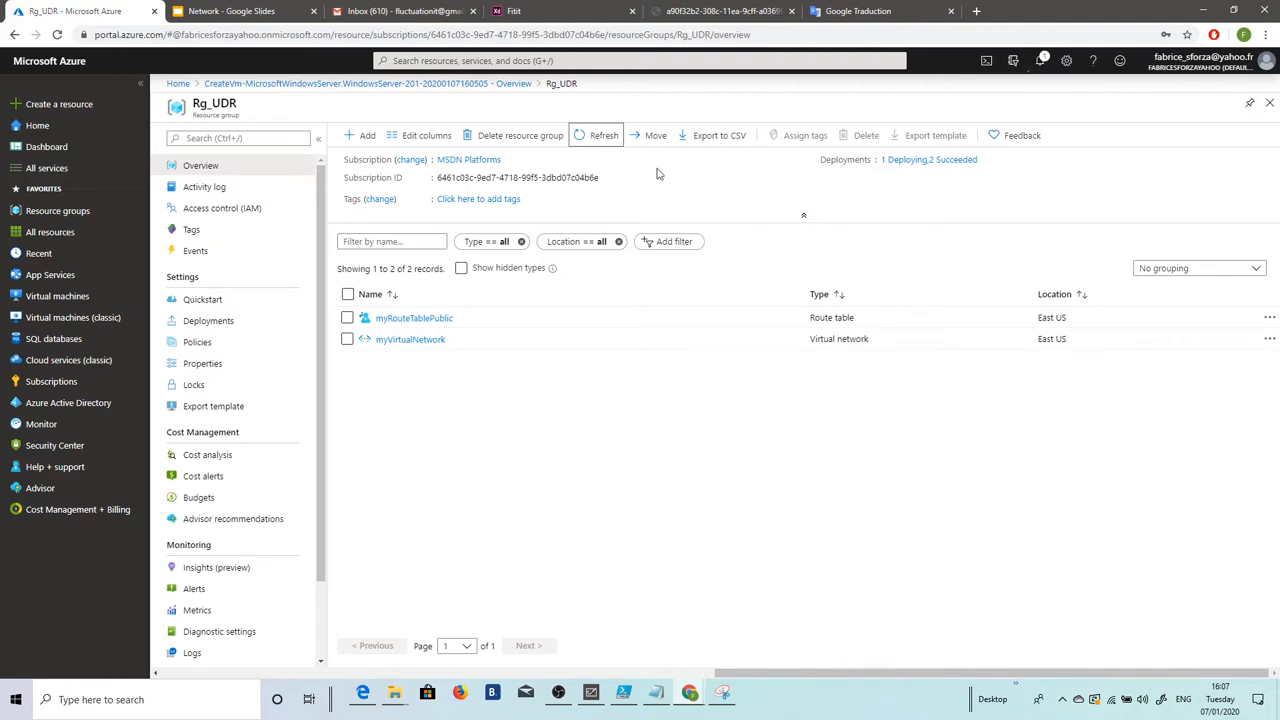
Step: Keep refreshing Rg_UDR until seven resources, including MyVmNva, its network interface and disk, appear
left_click(617, 140)
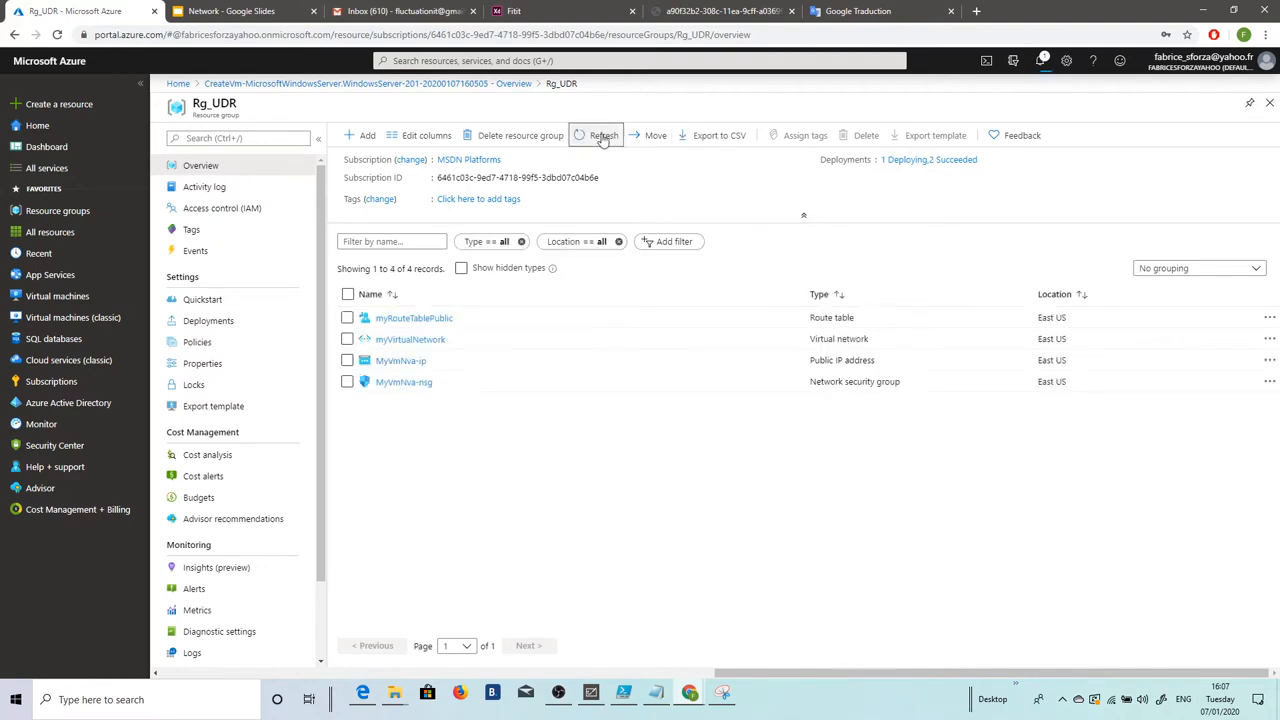
left_click(600, 141)
left_click(600, 139)
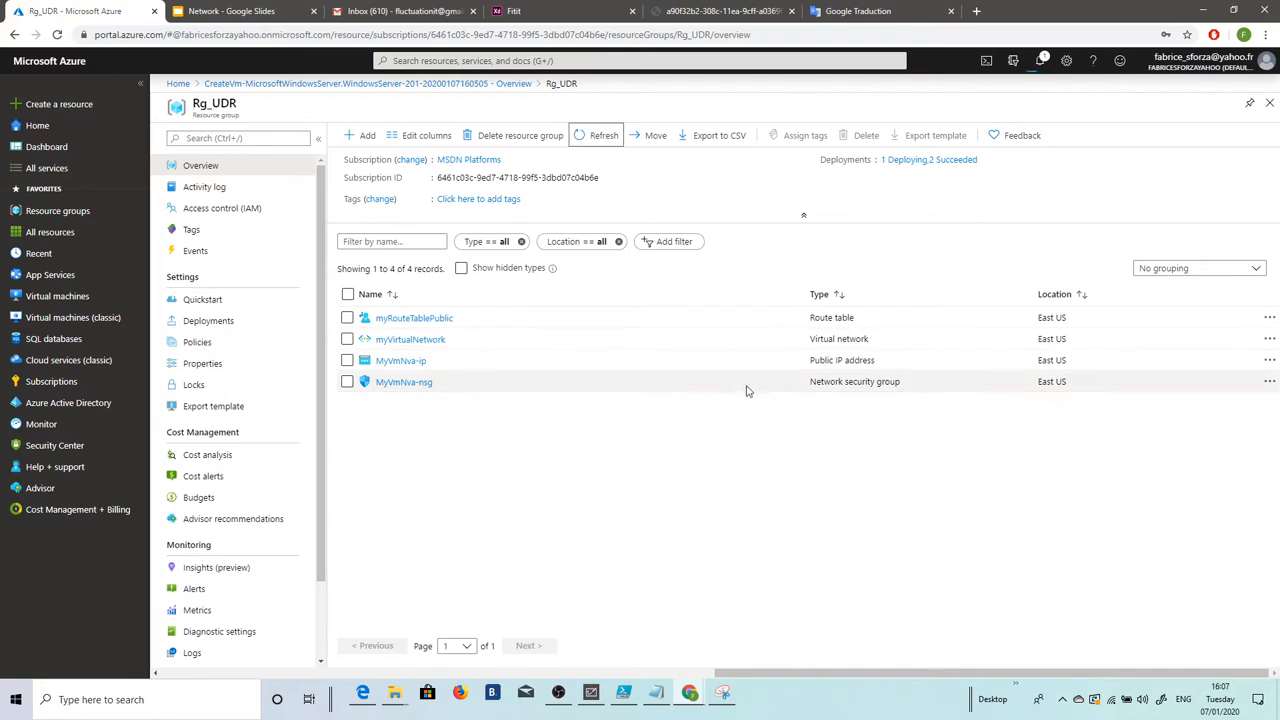
left_click(605, 136)
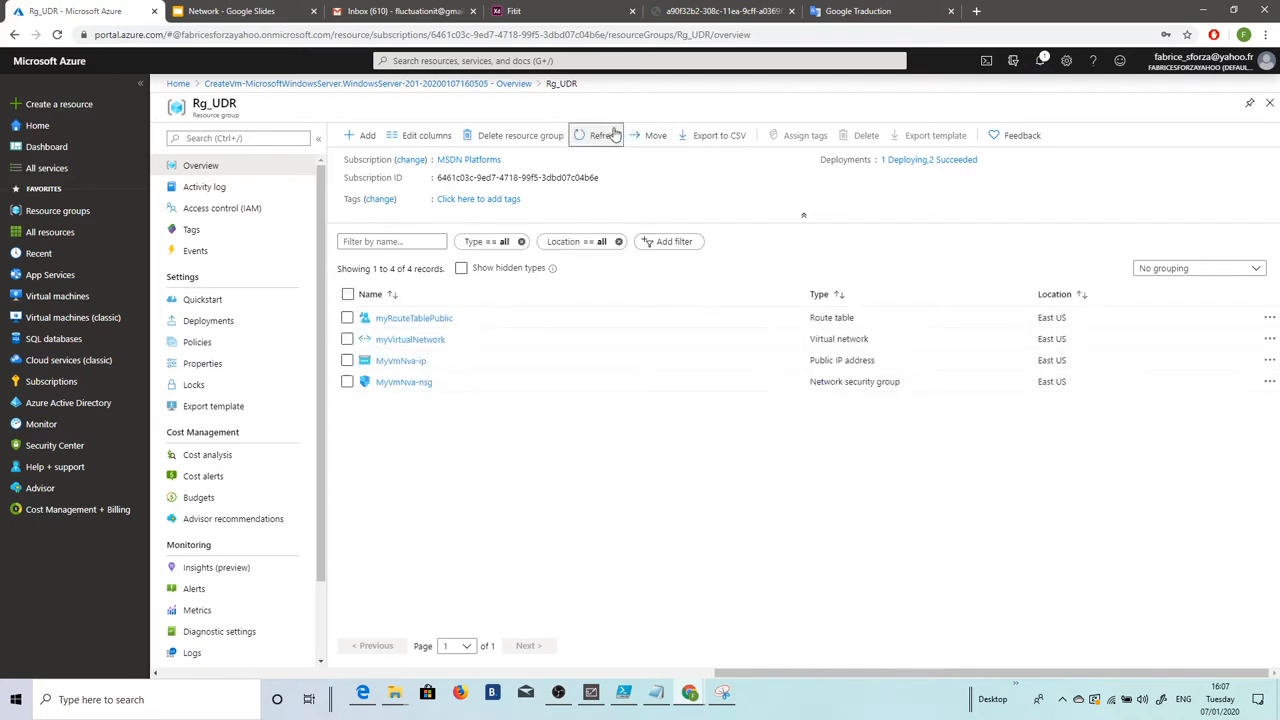
left_click(603, 136)
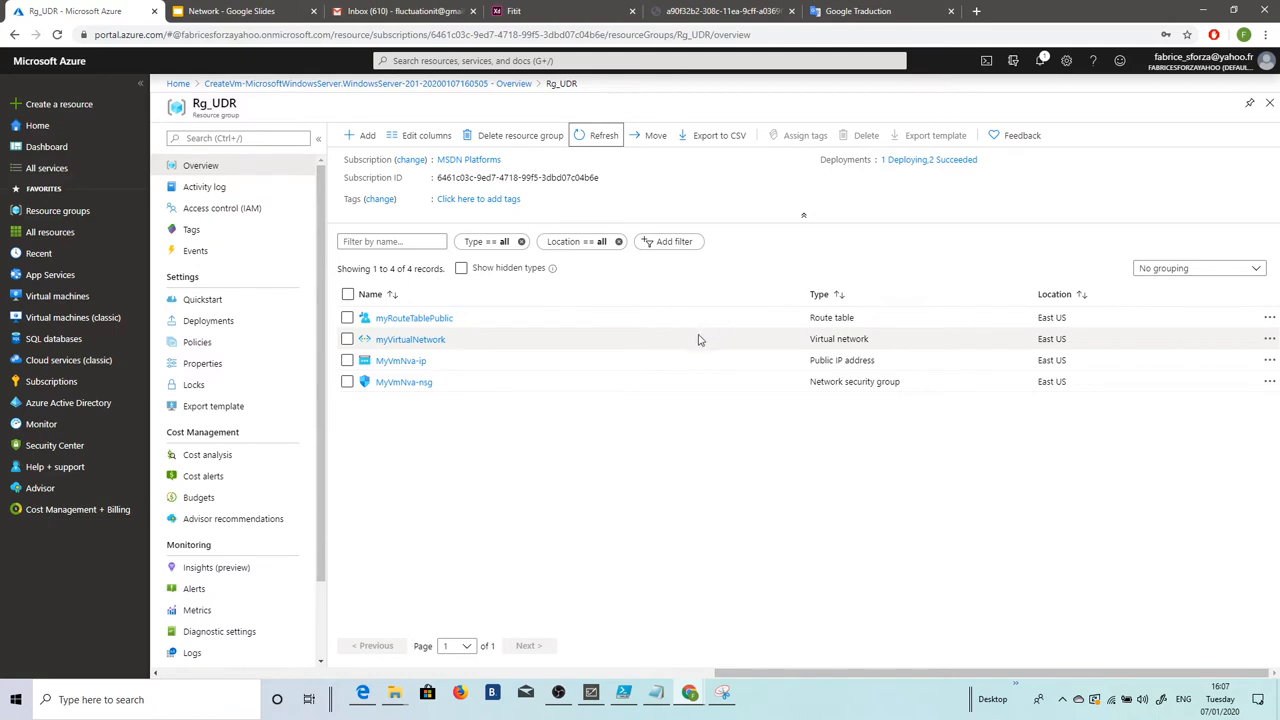
left_click(600, 138)
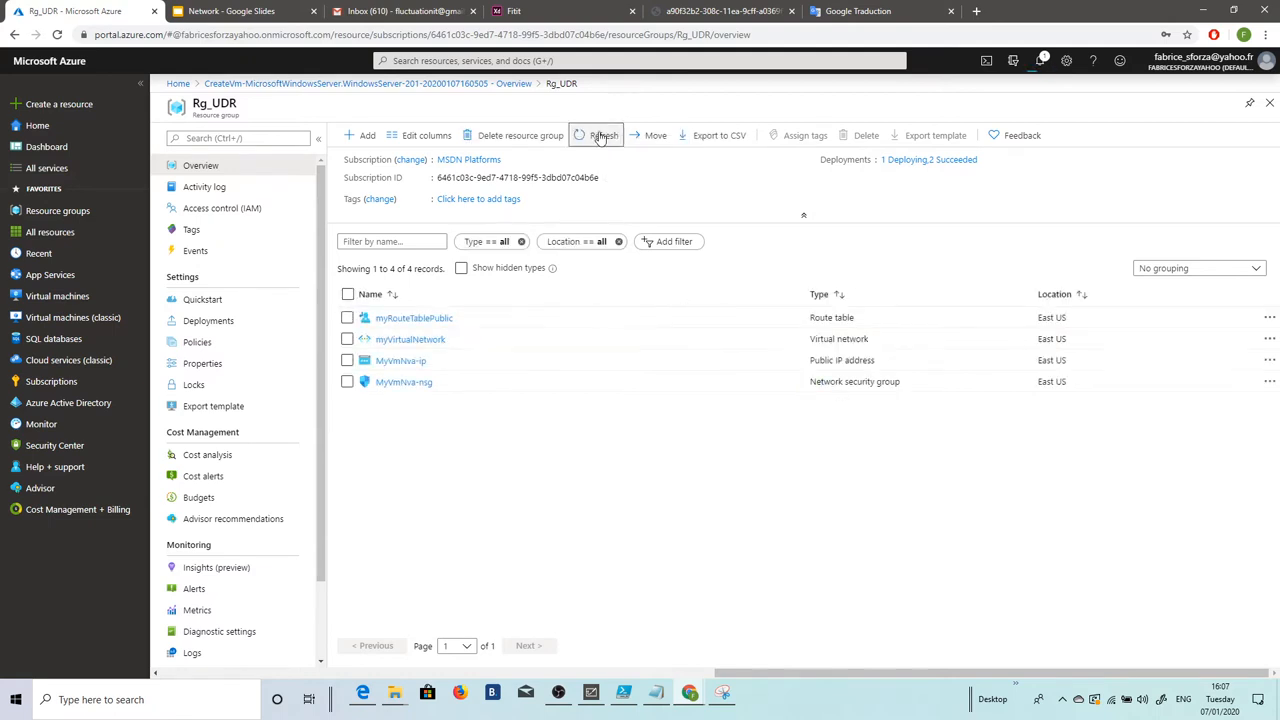
left_click(604, 135)
left_click(590, 139)
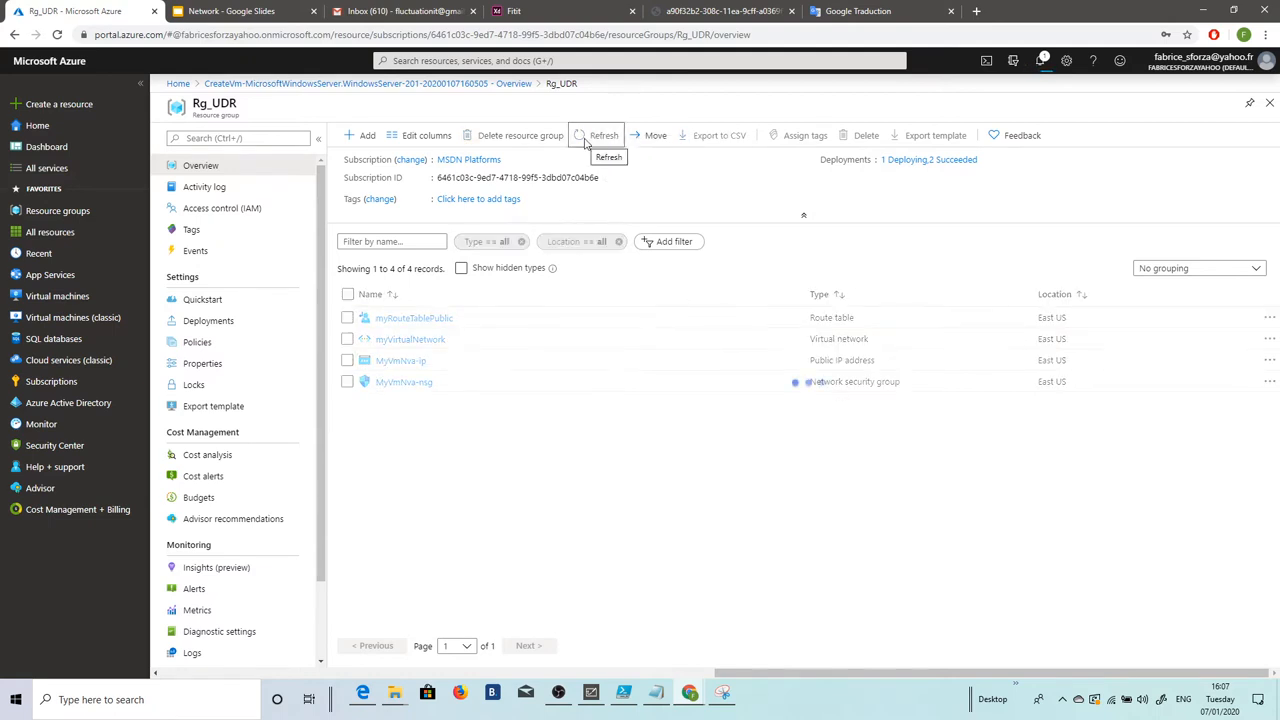
left_click(604, 136)
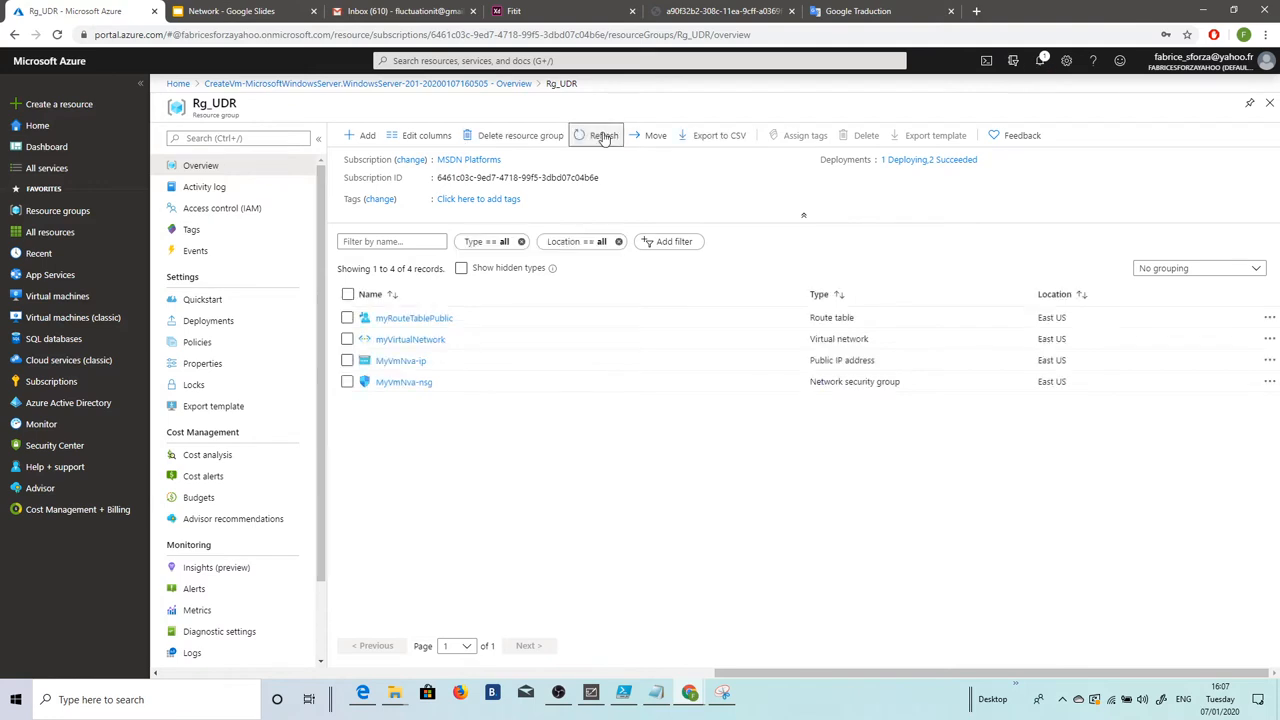
left_click(604, 135)
key("alt+Tab")
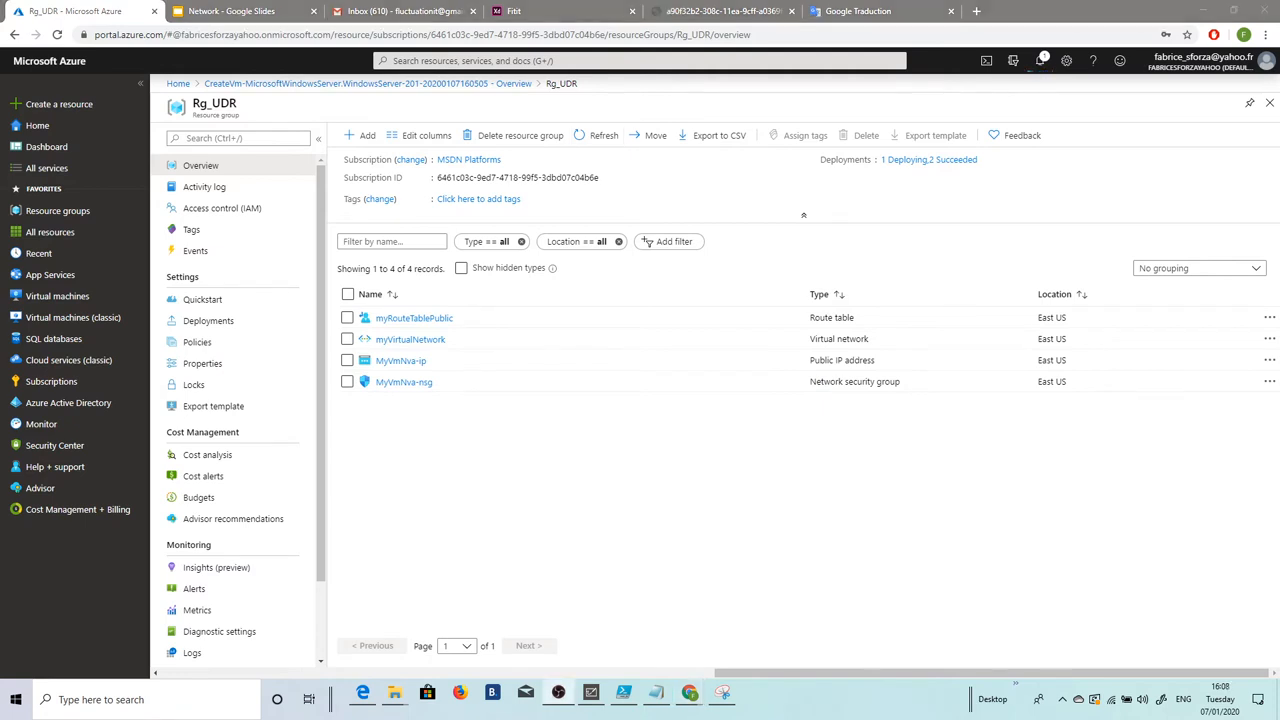
key("alt+Tab")
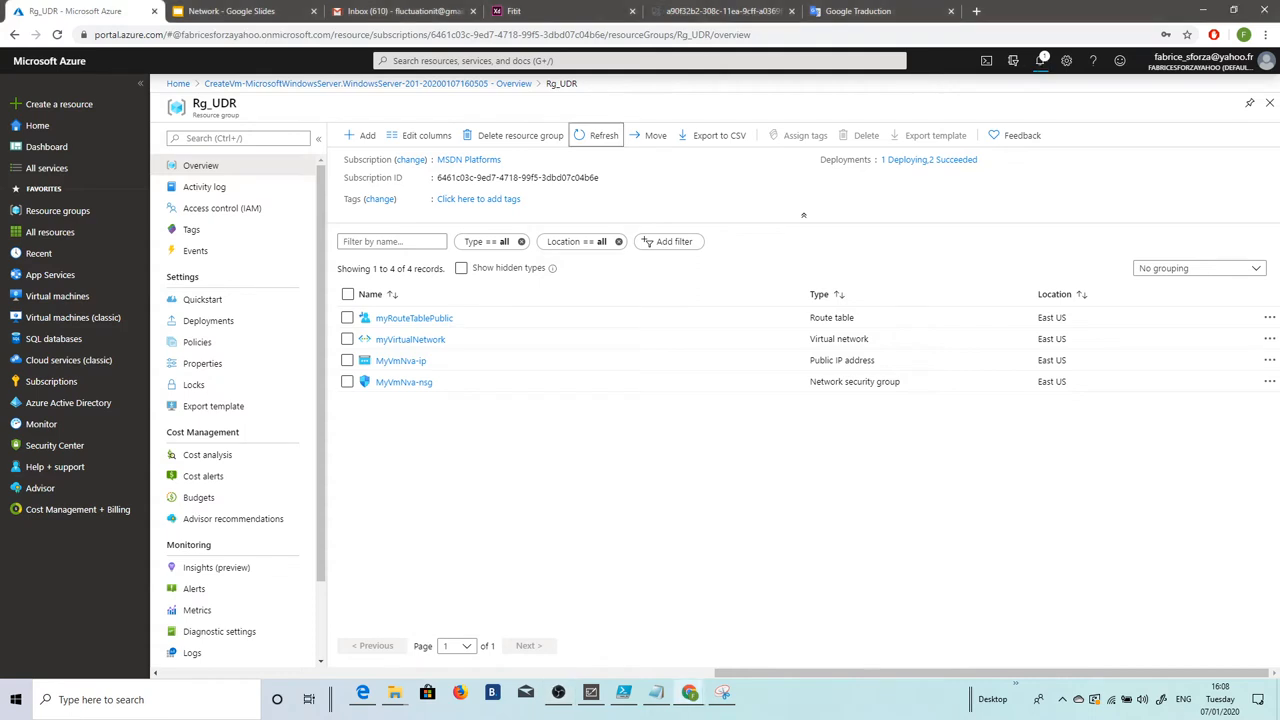
left_click(599, 137)
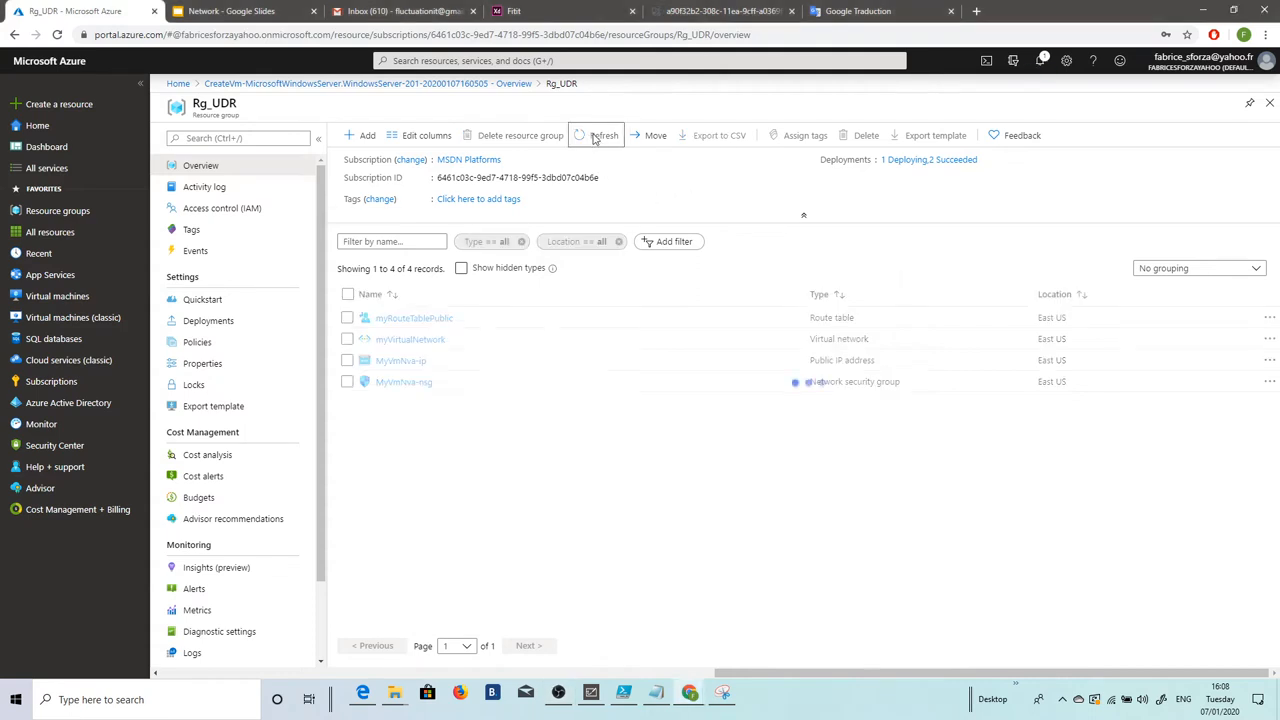
left_click(599, 139)
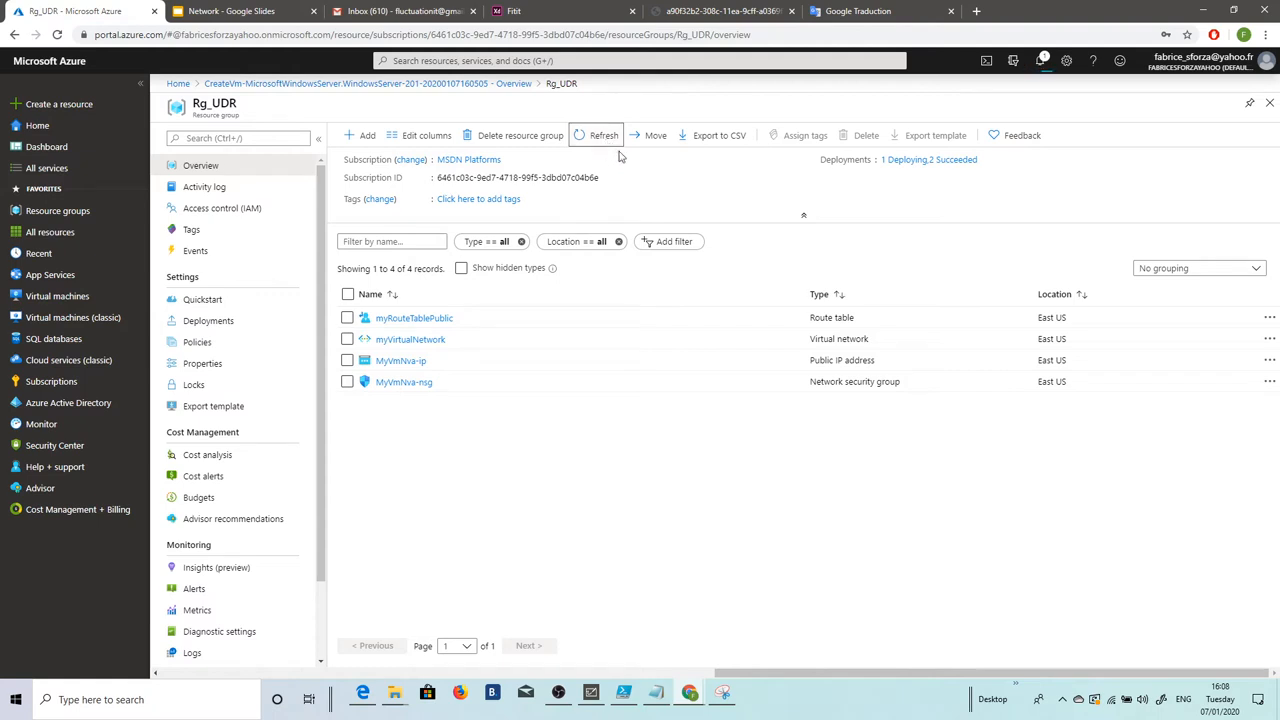
left_click(605, 138)
left_click(608, 139)
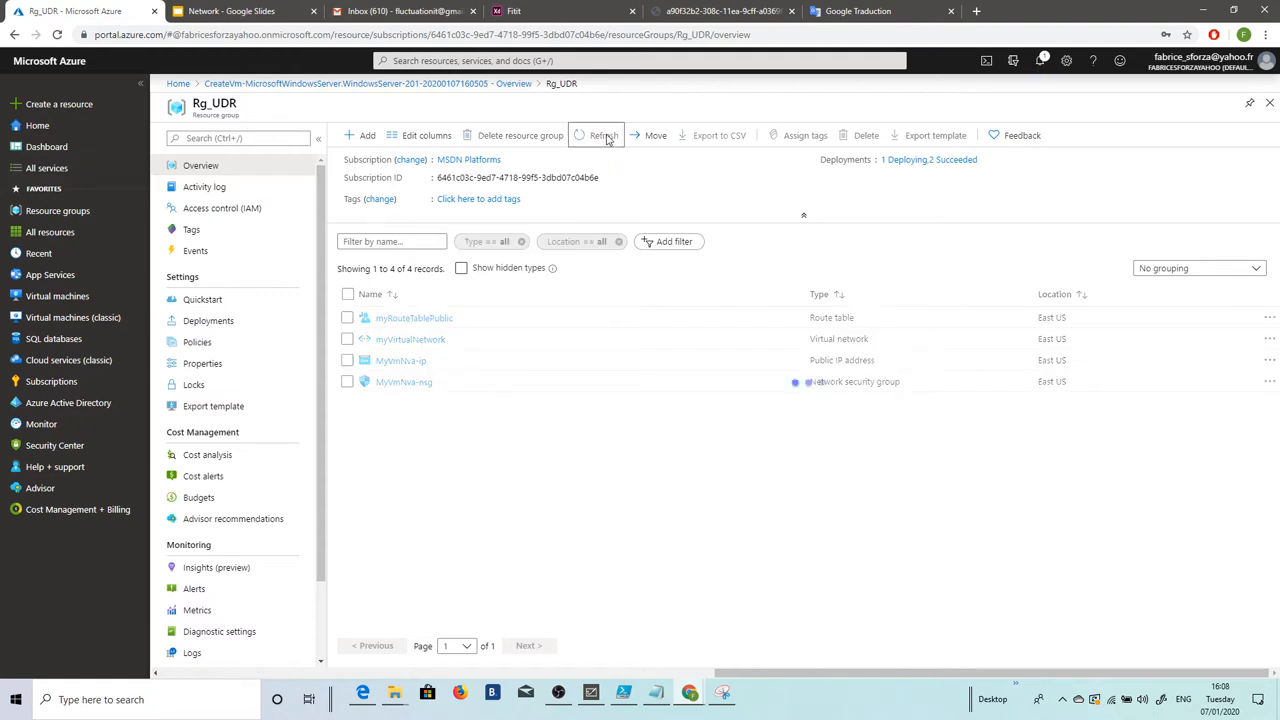
left_click(604, 139)
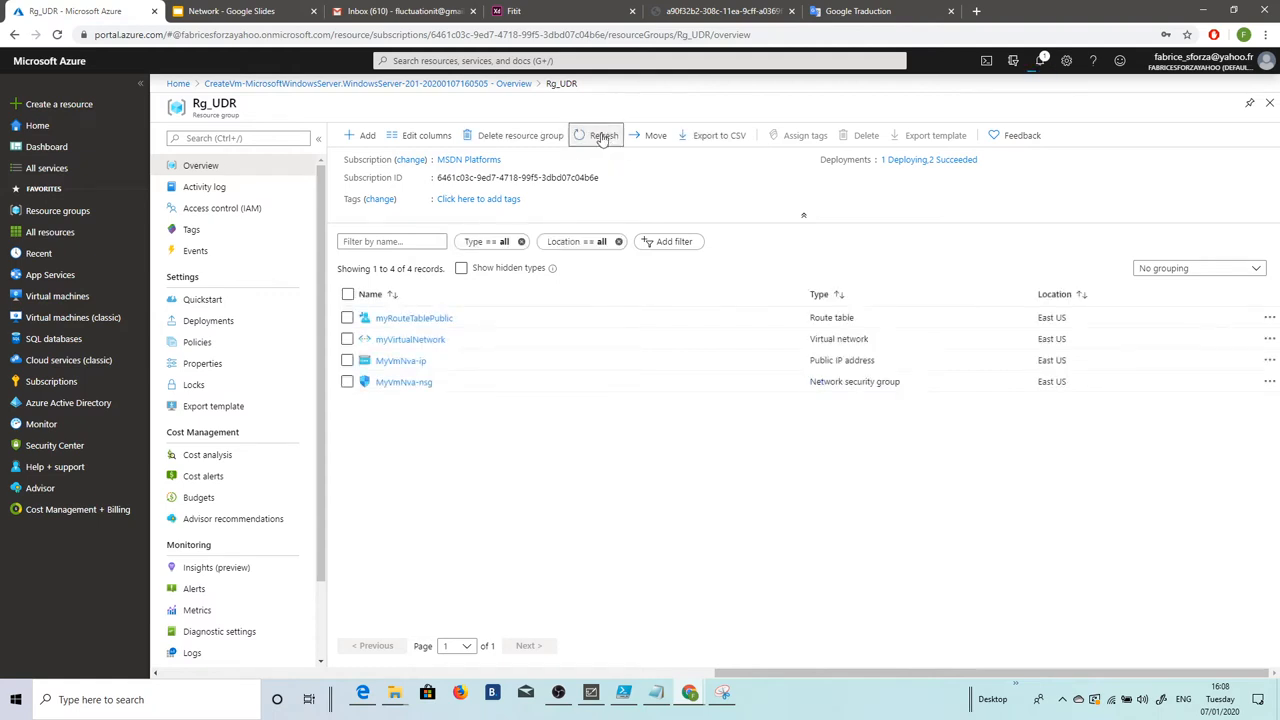
left_click(603, 138)
left_click(601, 140)
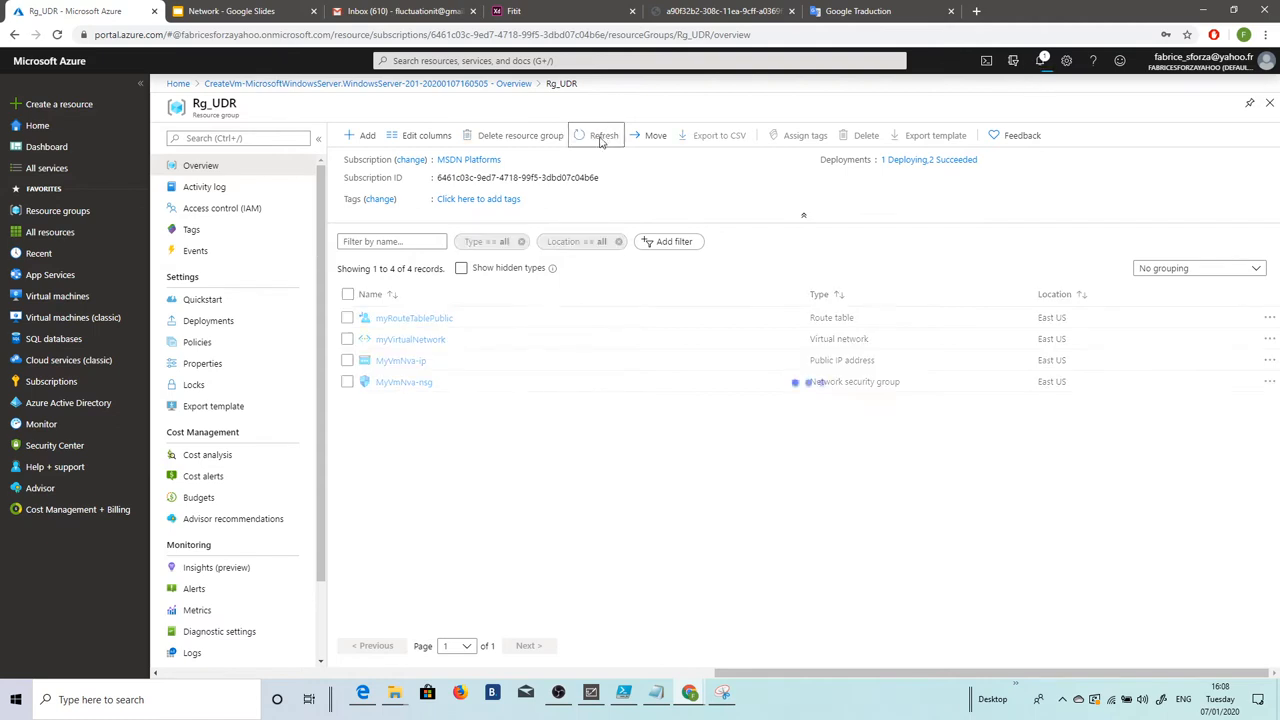
left_click(601, 140)
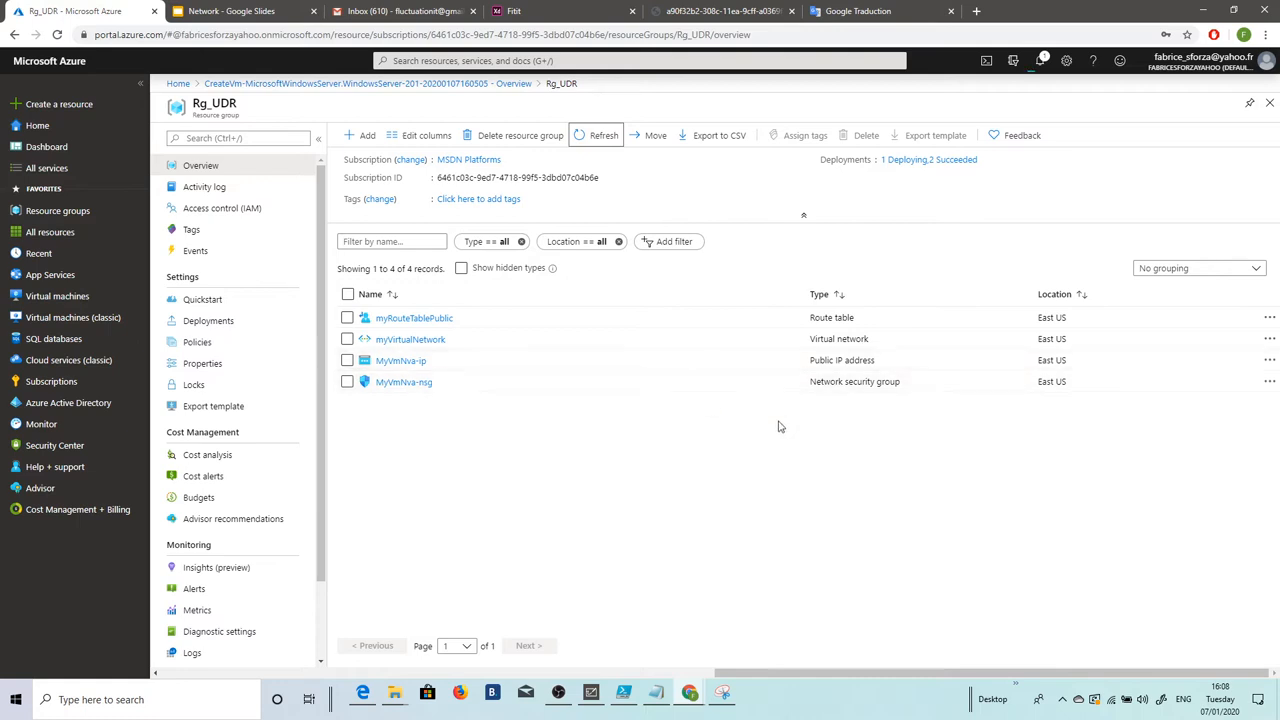
left_click(595, 138)
left_click(593, 141)
left_click(592, 142)
left_click(592, 142)
left_click(592, 142)
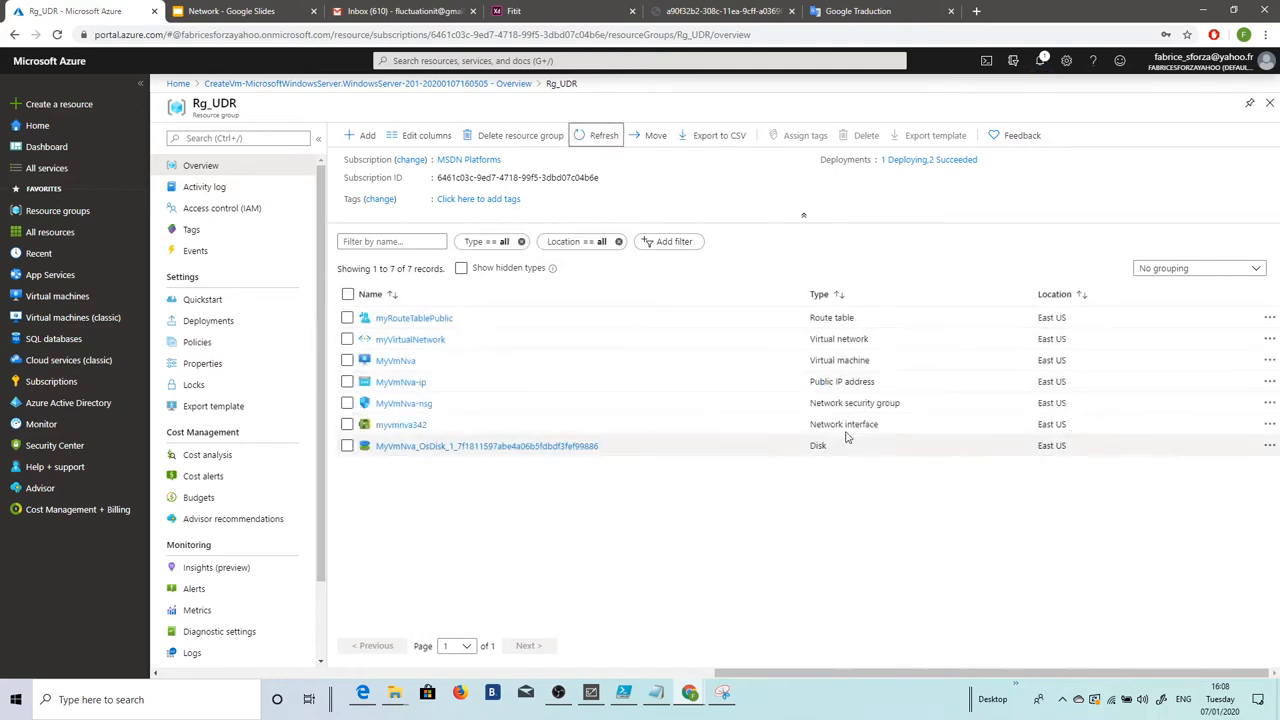
Step: Enable IP forwarding on MyVmNva's network interface myvmnva342, save, and return to Rg_UDR
left_click(419, 428)
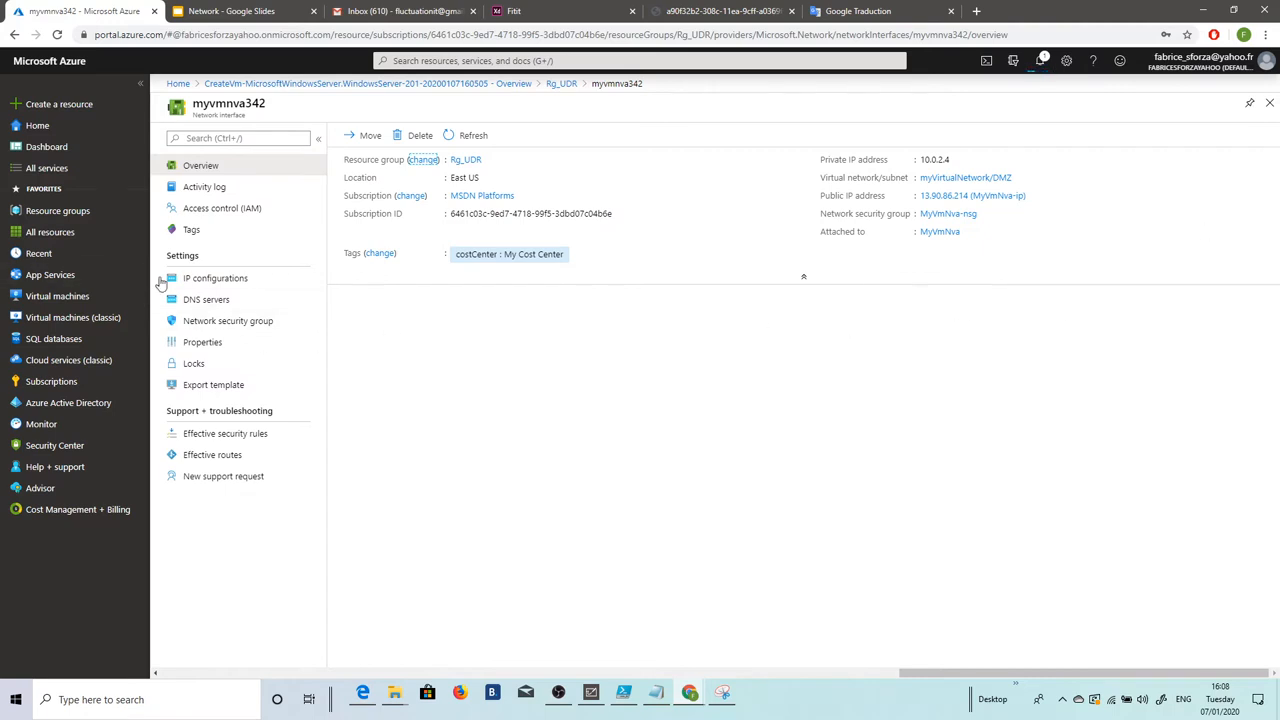
left_click(201, 286)
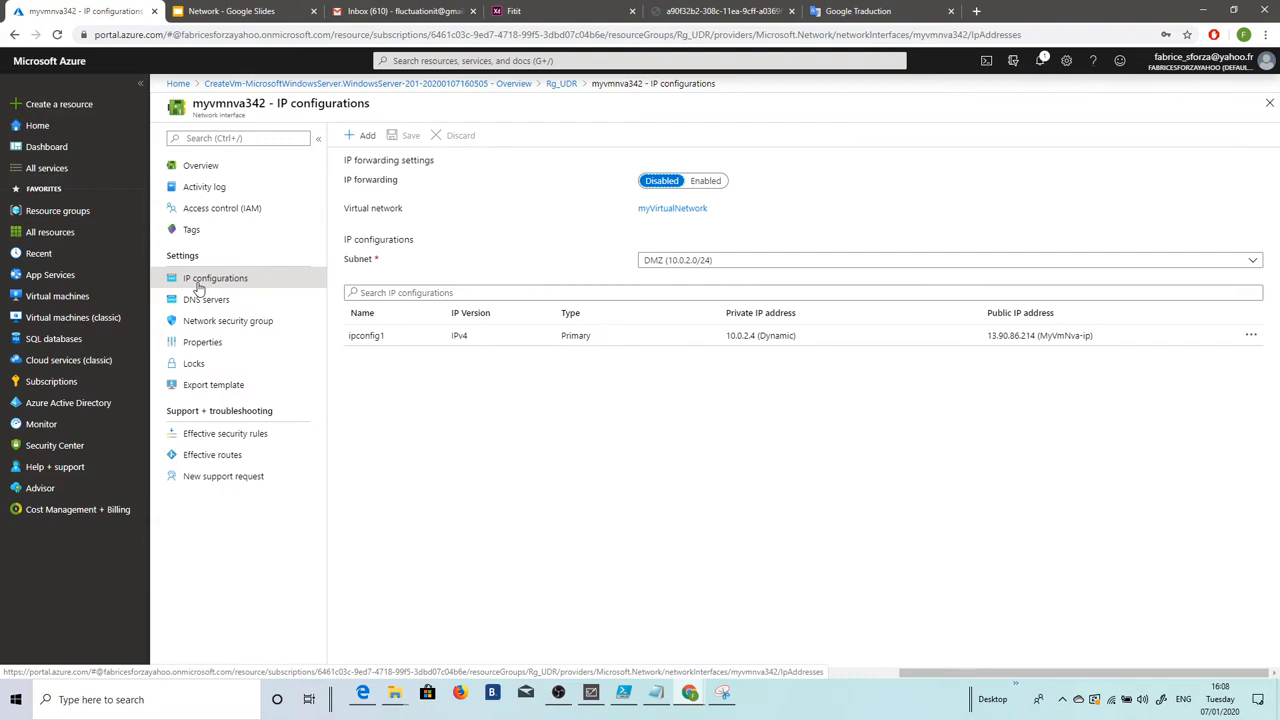
left_click(708, 181)
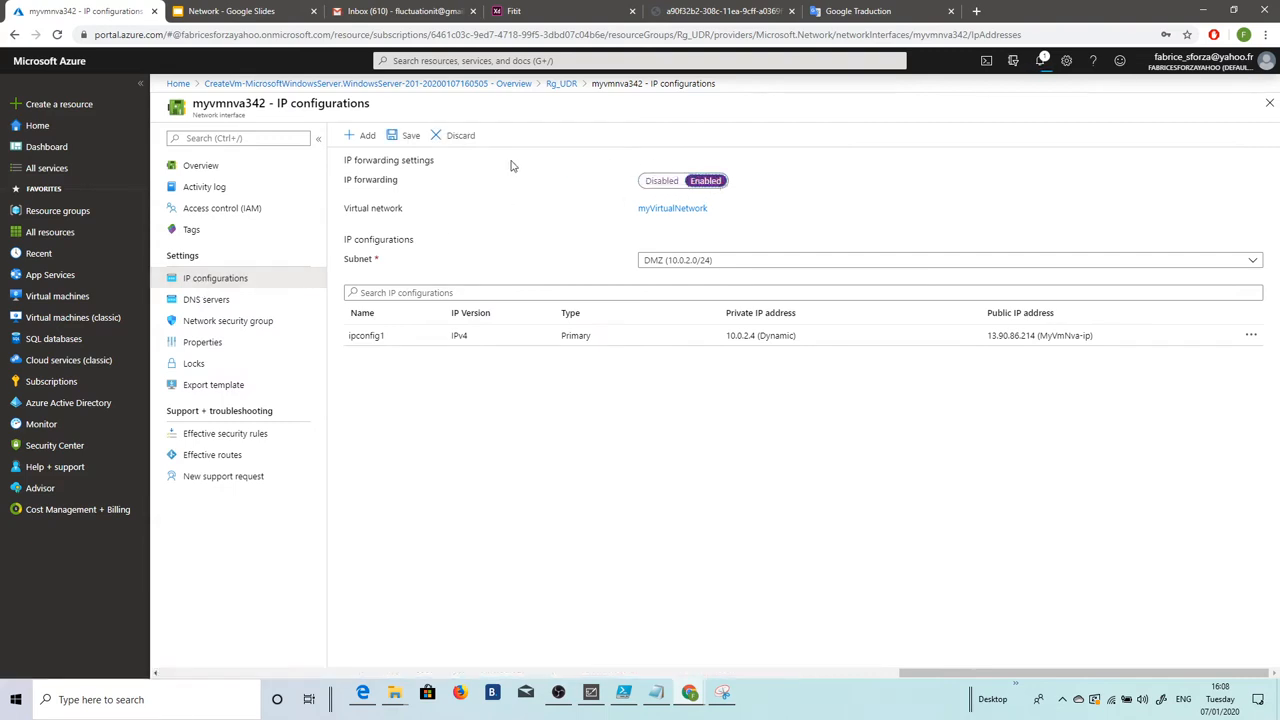
left_click(410, 136)
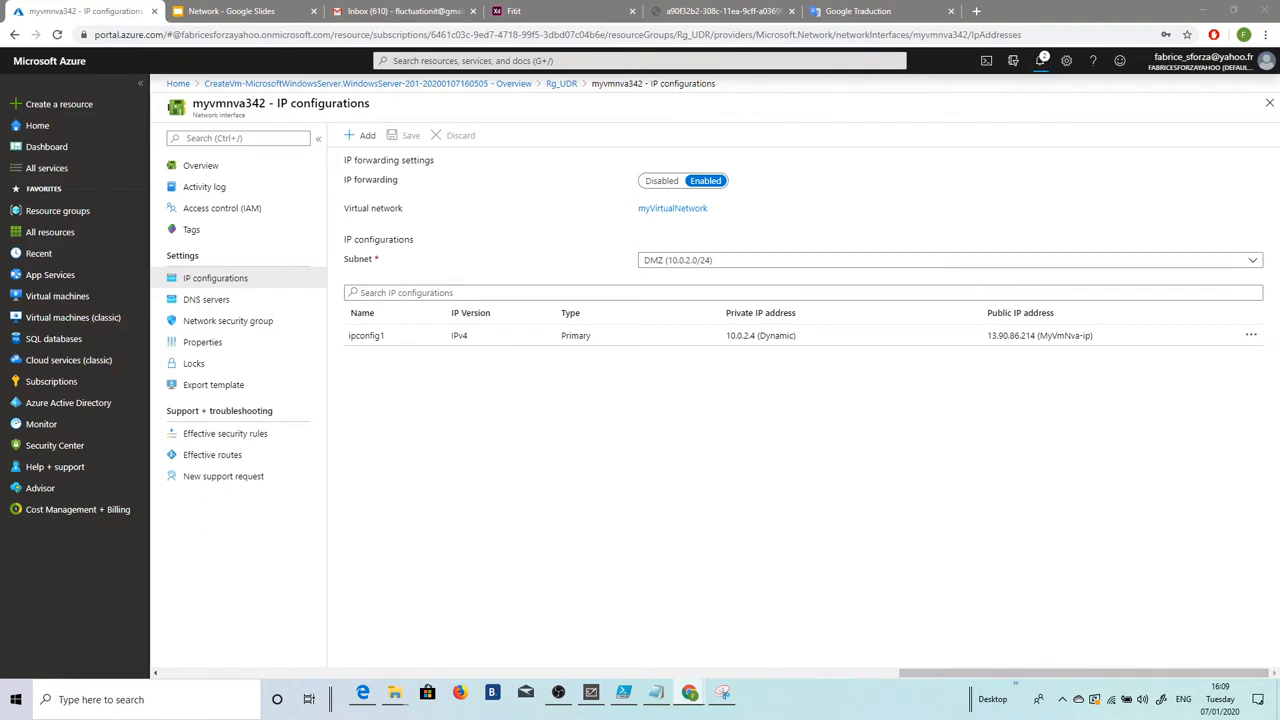
left_click(554, 86)
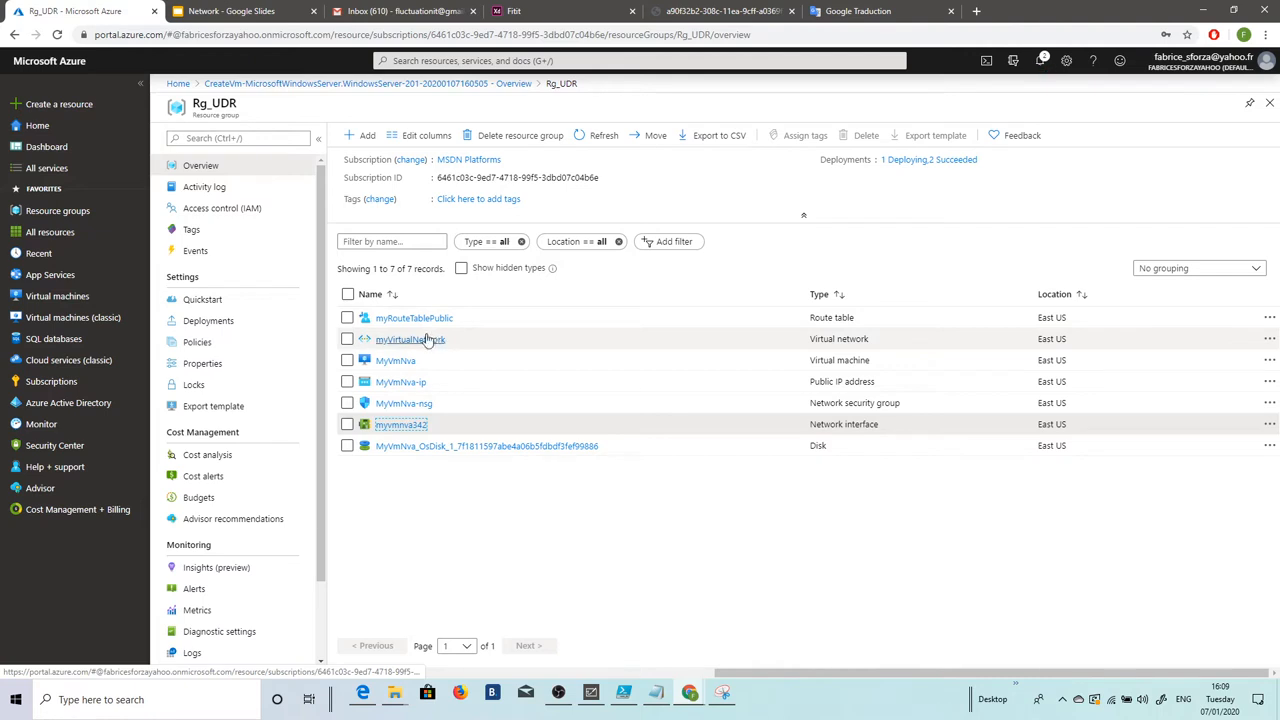
left_click(623, 692)
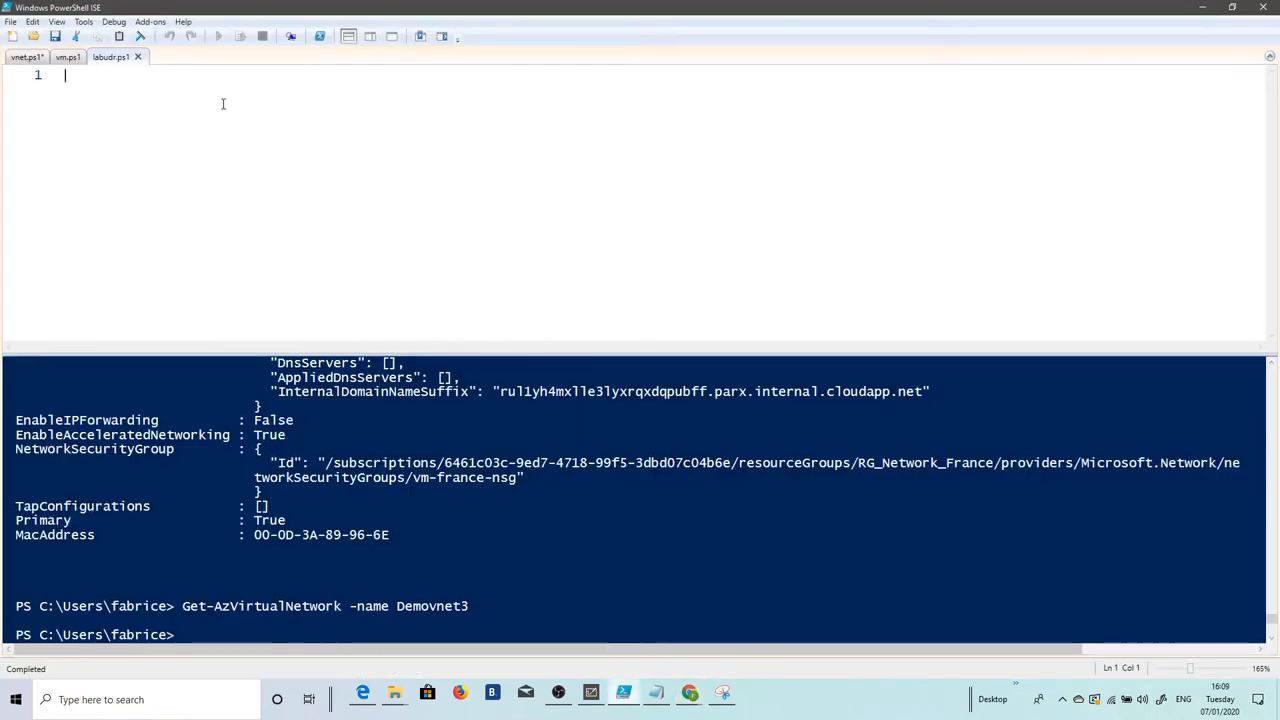
Step: Type New-AzVM -ResourceGroupName in labudr.ps1 and dismiss the IntelliSense suggestions
type("new-azvm")
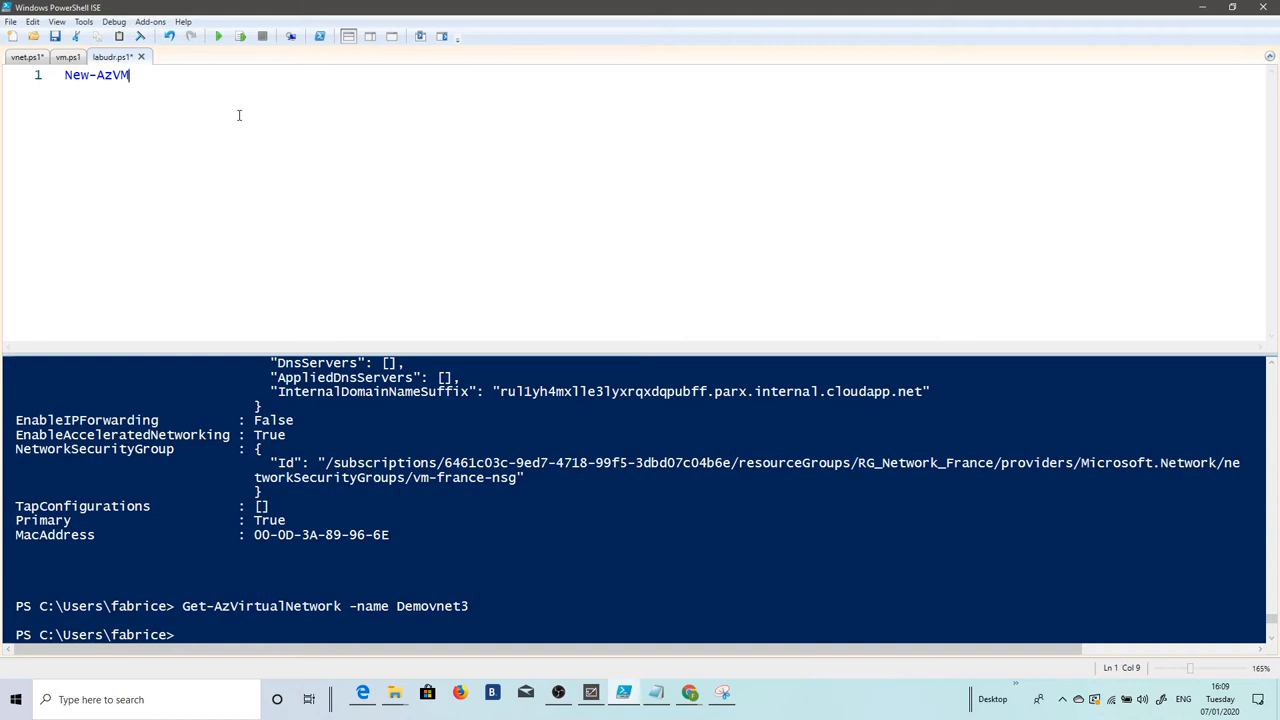
type(" -resou")
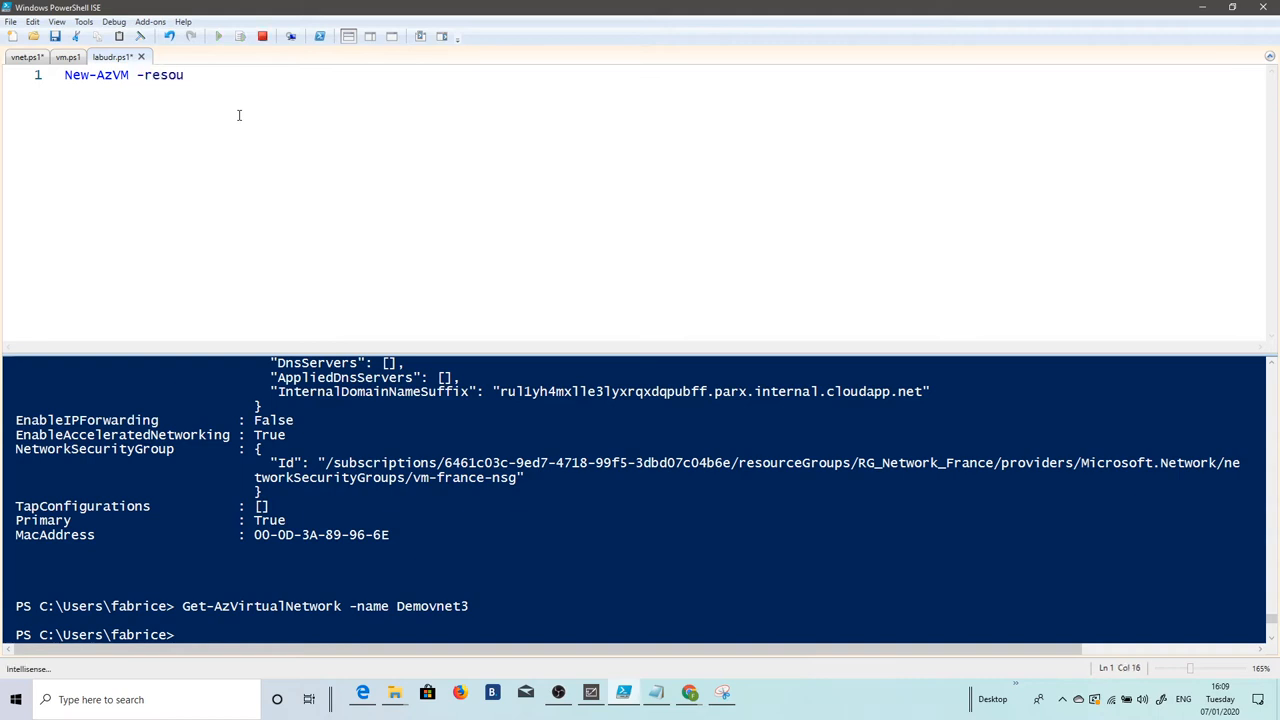
type("rcegroupnam")
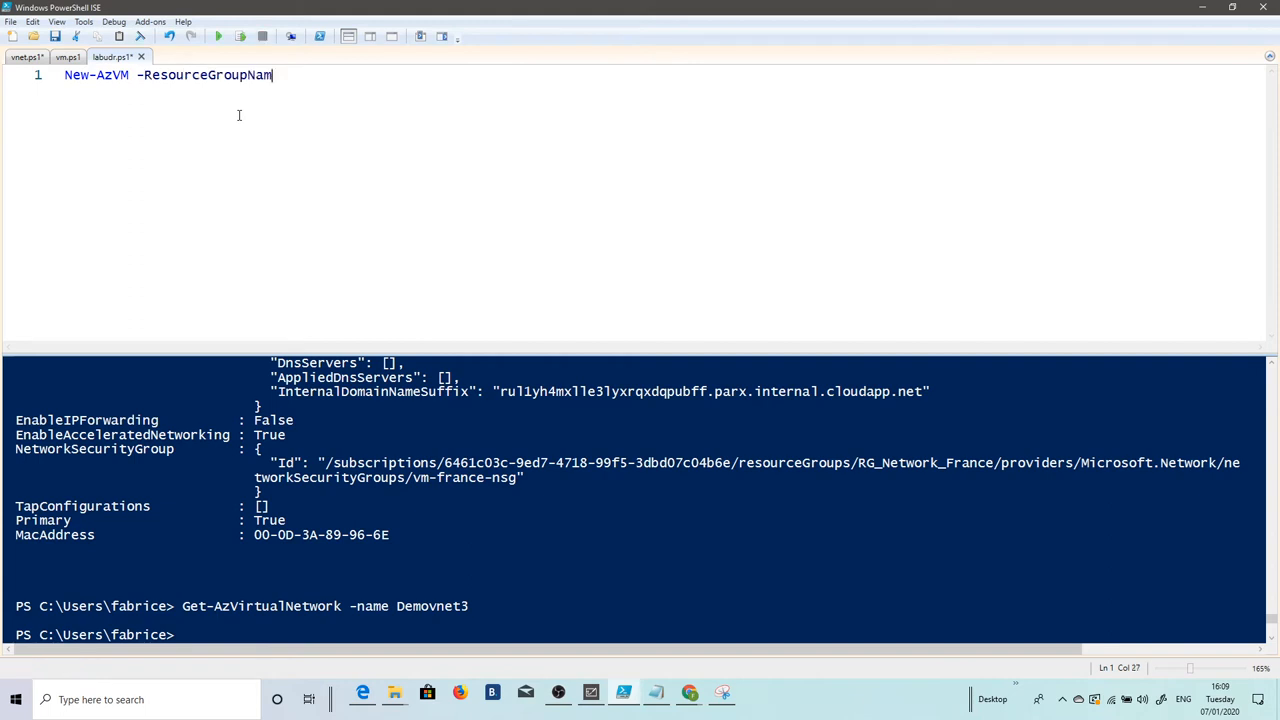
type("e")
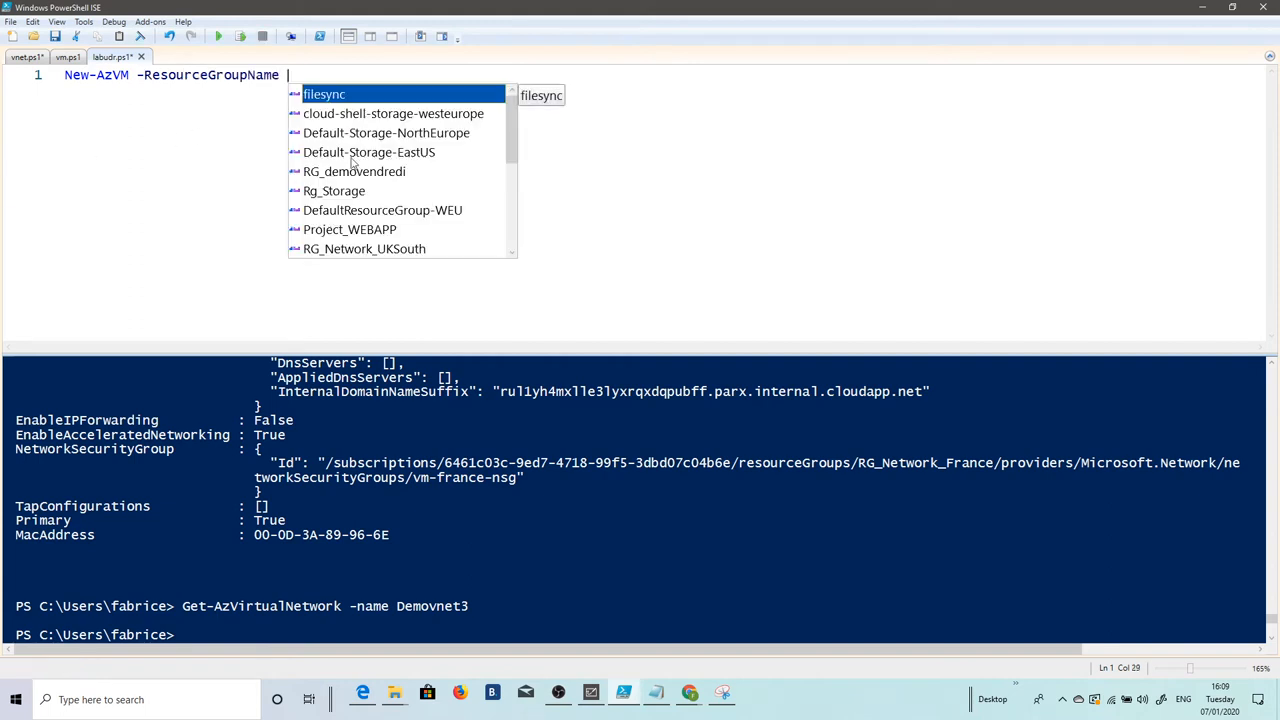
scroll(424, 146, "down", 2)
scroll(416, 131, "down", 2)
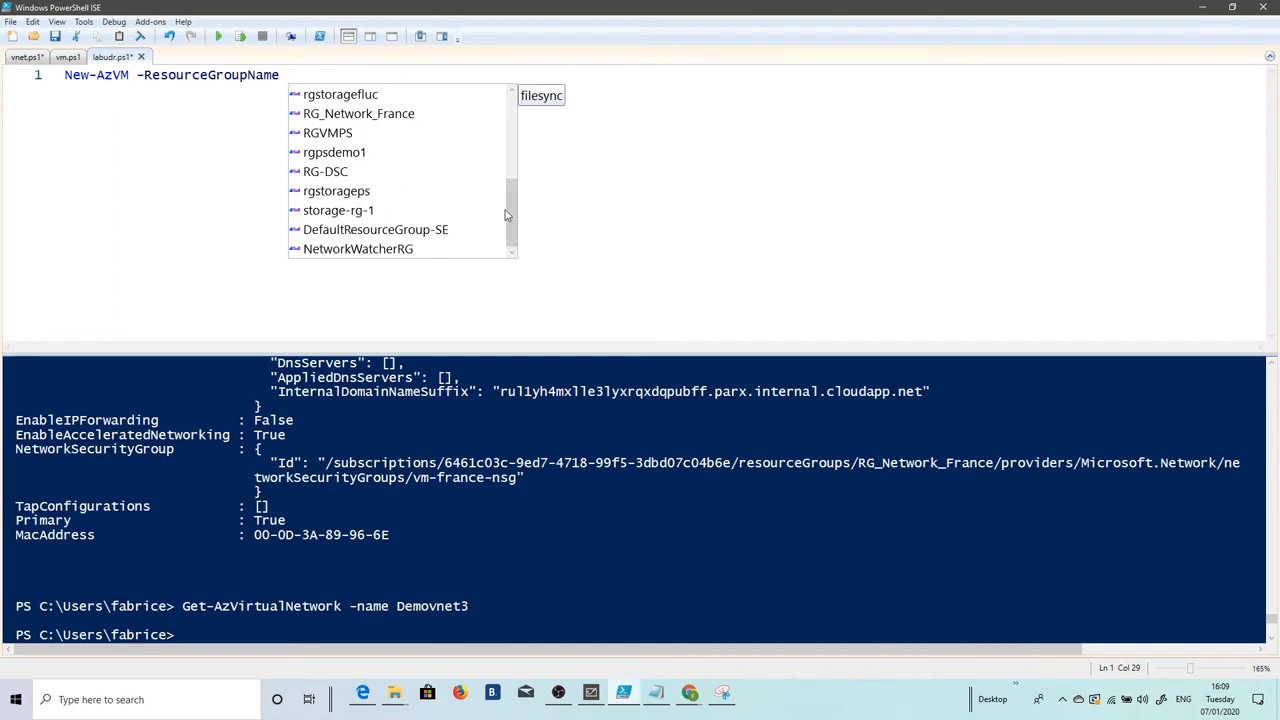
mouse_move(511, 213)
left_mouse_down()
mouse_move(513, 132)
mouse_move(511, 245)
mouse_move(513, 188)
left_mouse_up()
key("Escape")
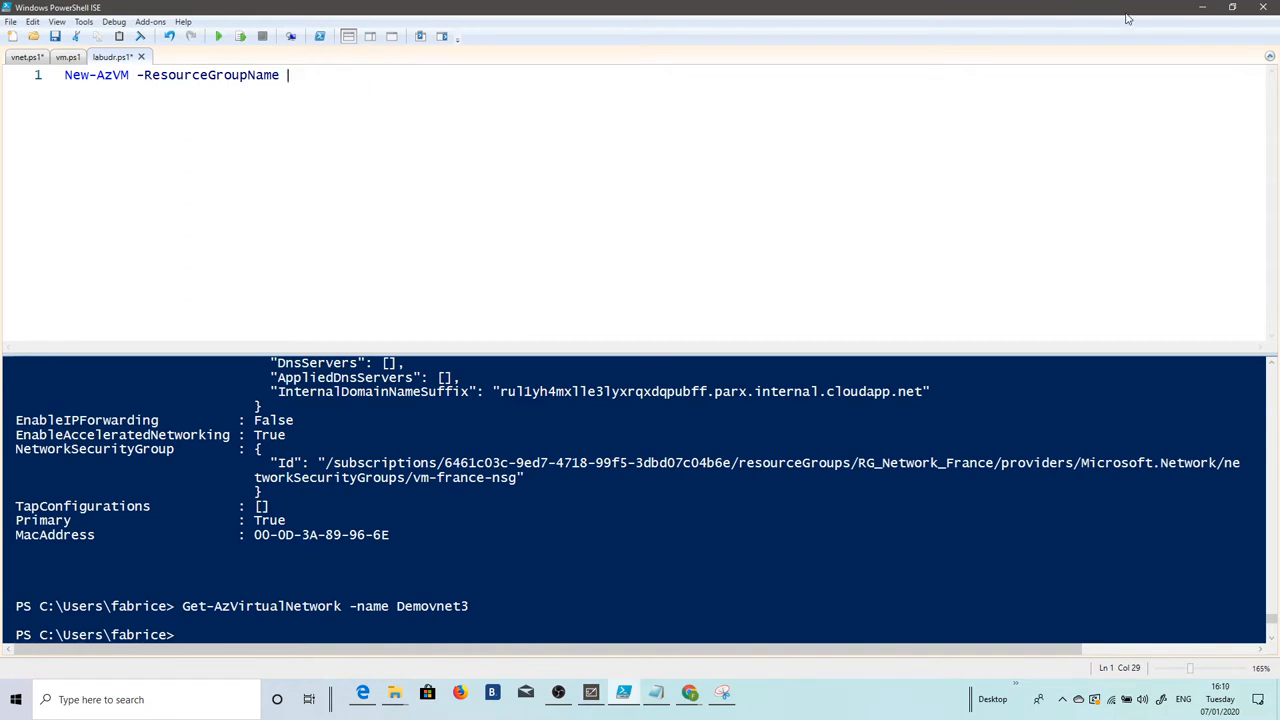
left_click(1202, 7)
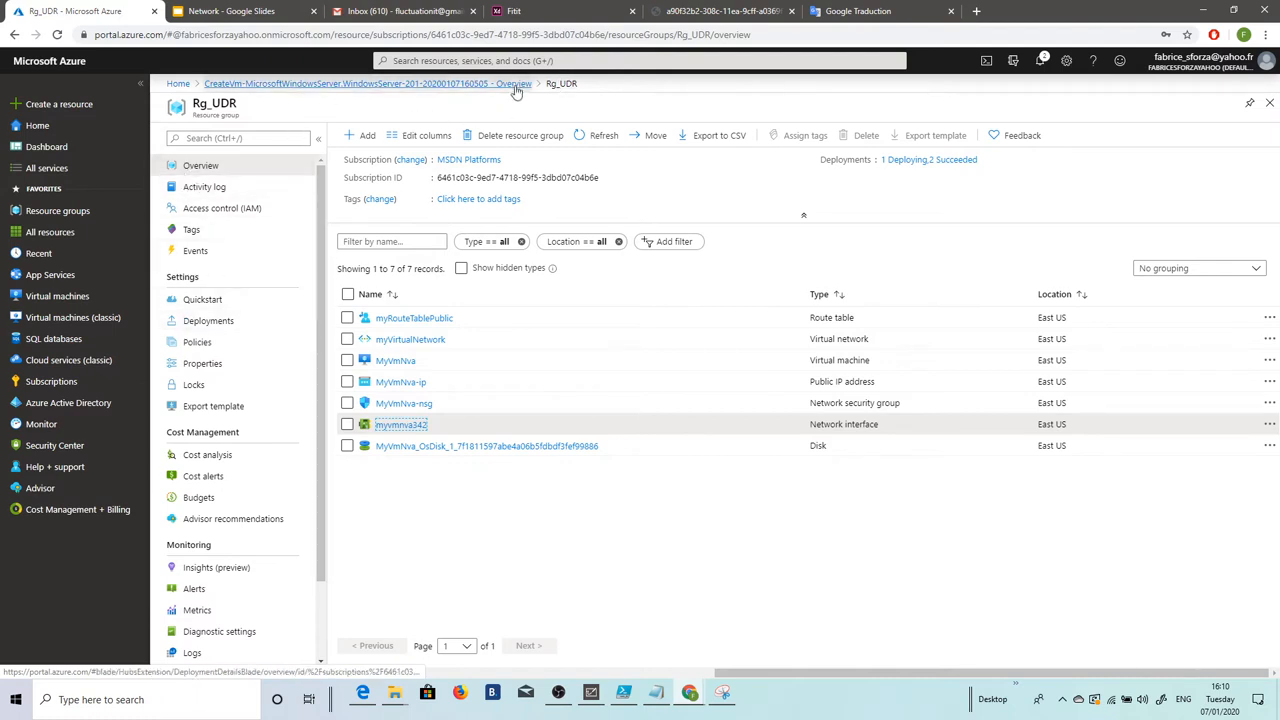
Step: Copy the Rg_UDR name from the portal and paste it after -ResourceGroupName in the script
left_click(186, 87)
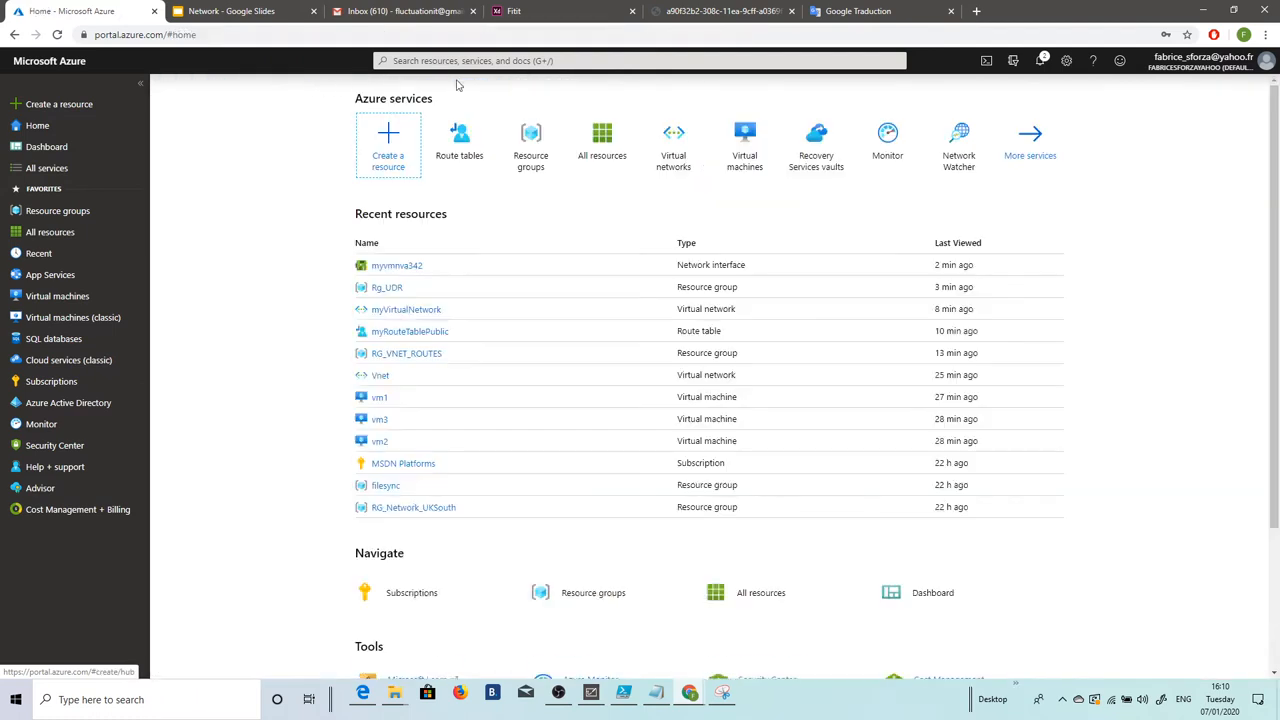
left_click(393, 289)
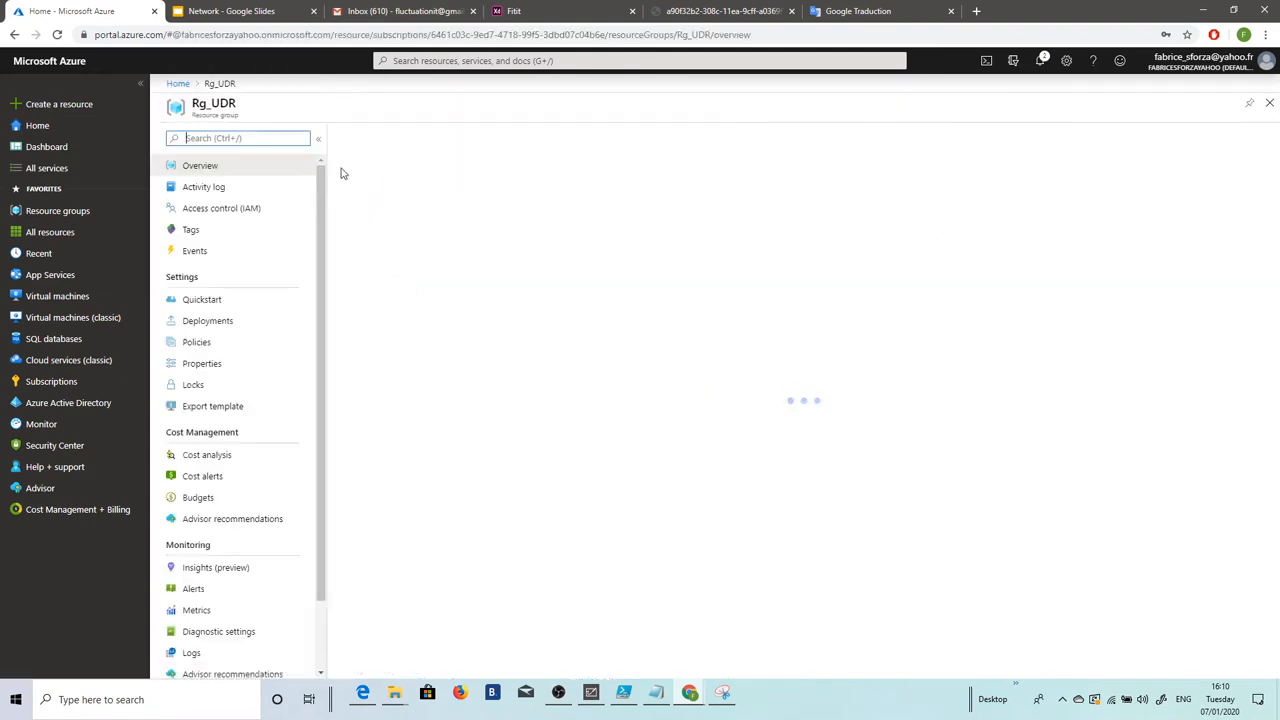
left_click_drag(192, 103, 240, 110)
key("ctrl+c")
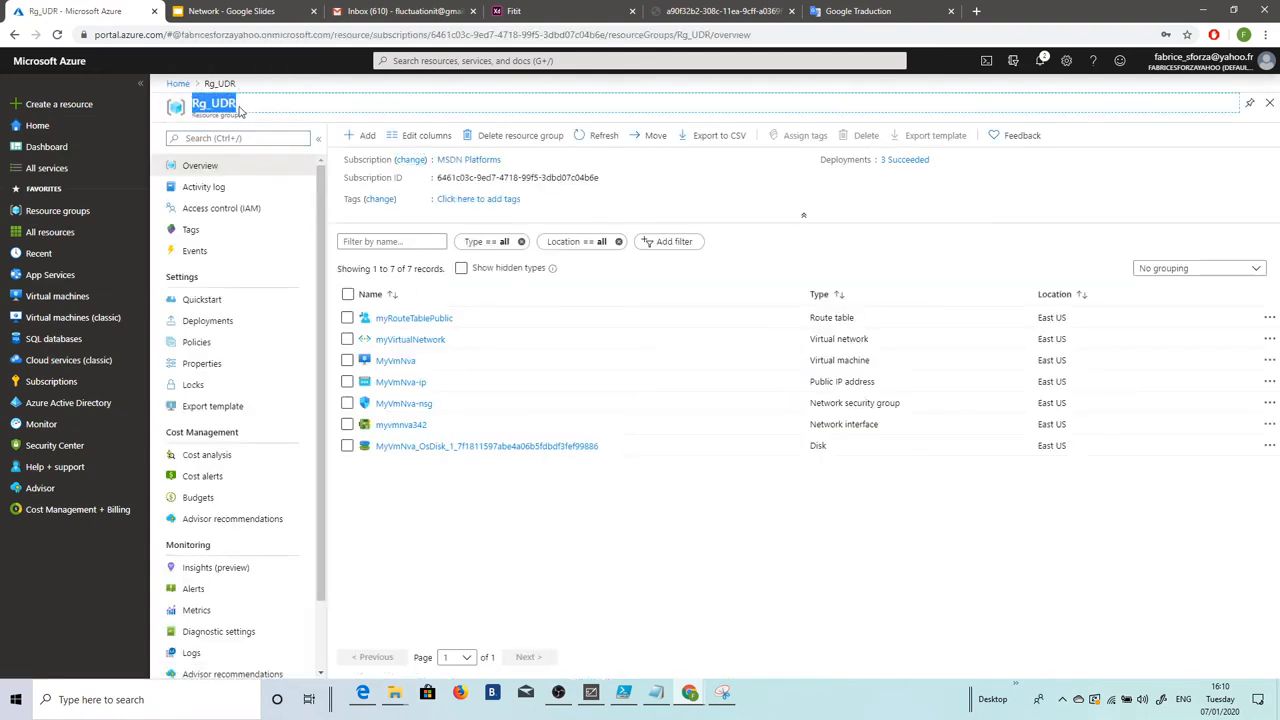
left_click(623, 692)
key("ctrl+v")
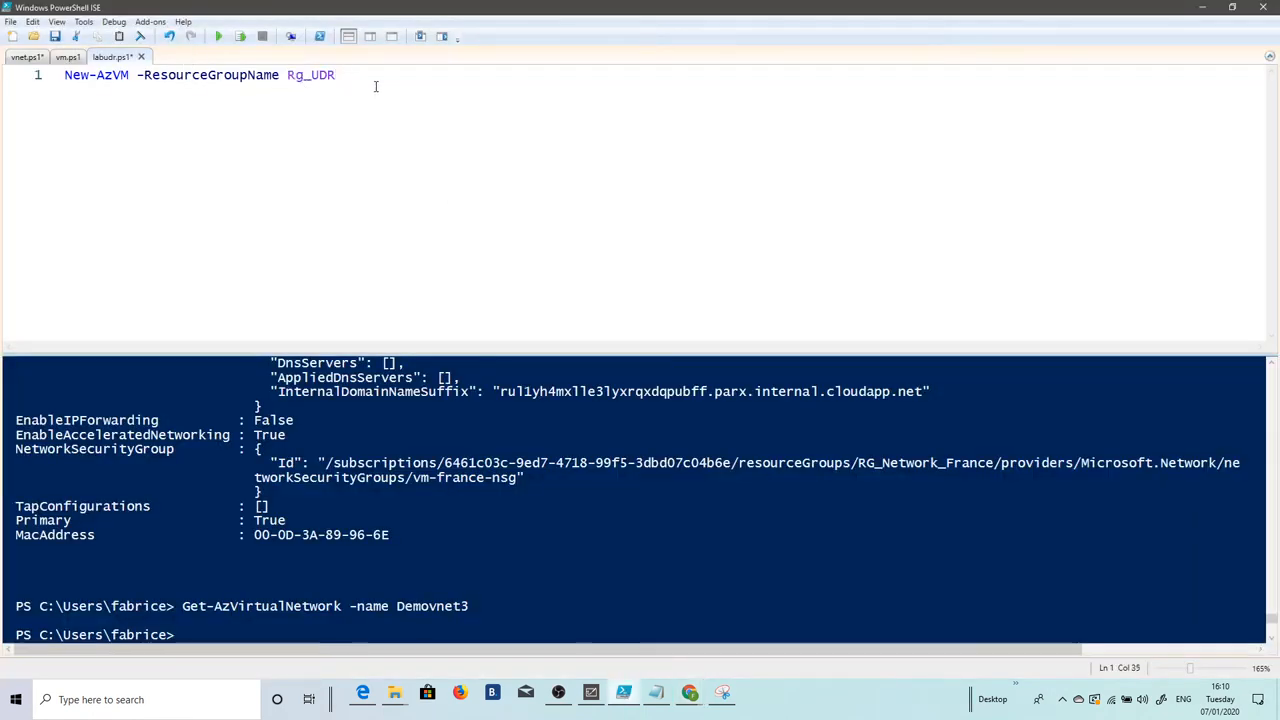
Step: Continue the New-AzVM command with a backtick line break and -Location 'East US'
key("BackSpace")
type("R")
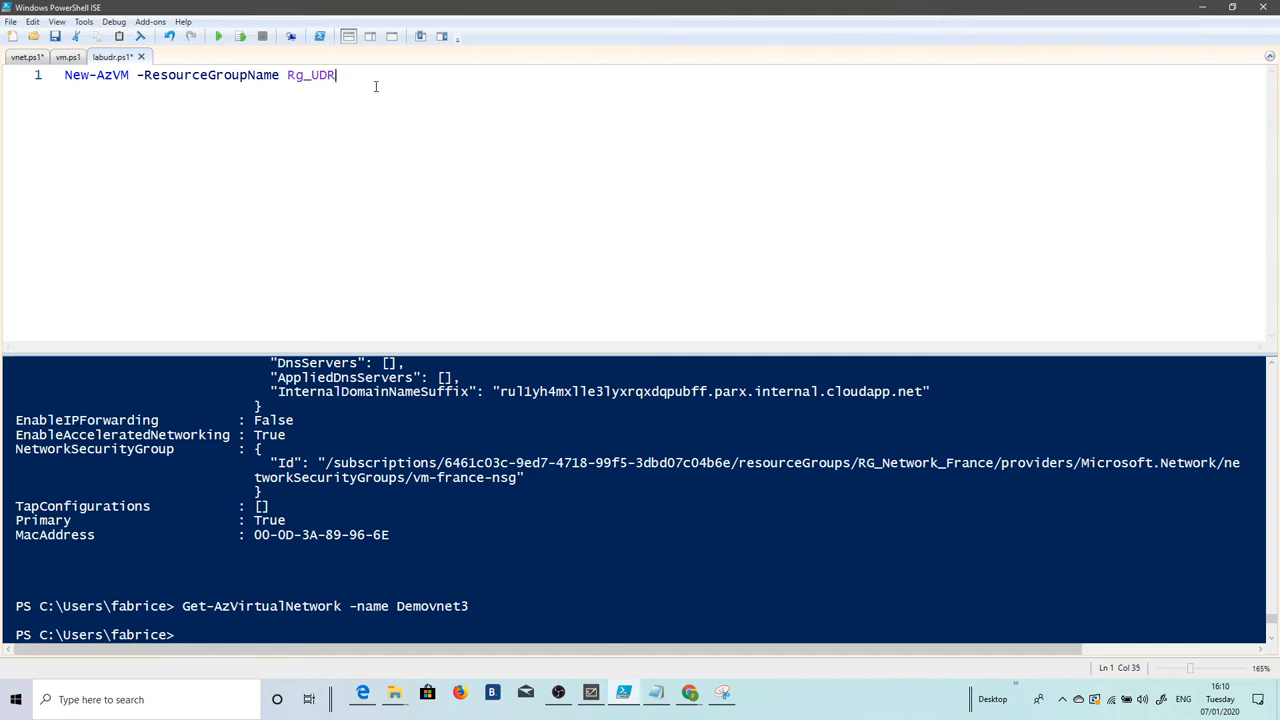
key("Return")
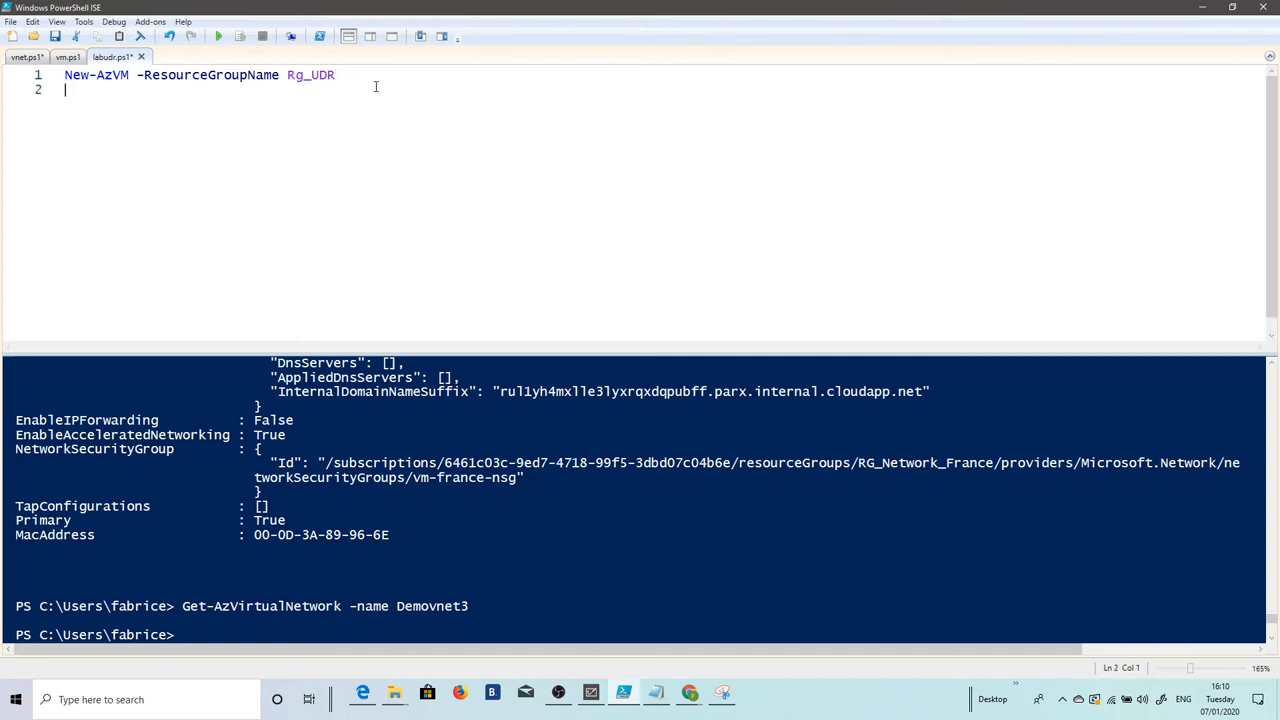
left_click(356, 76)
type("`")
key("Return")
type("-lo")
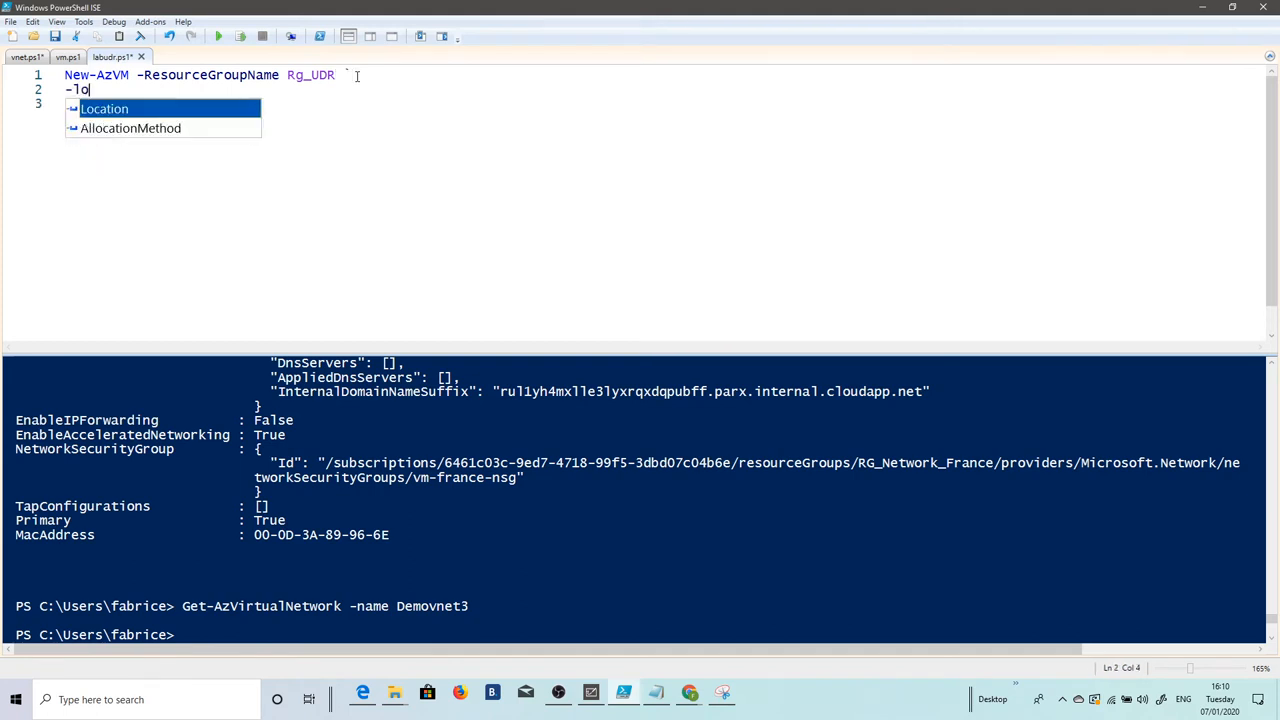
key("Tab")
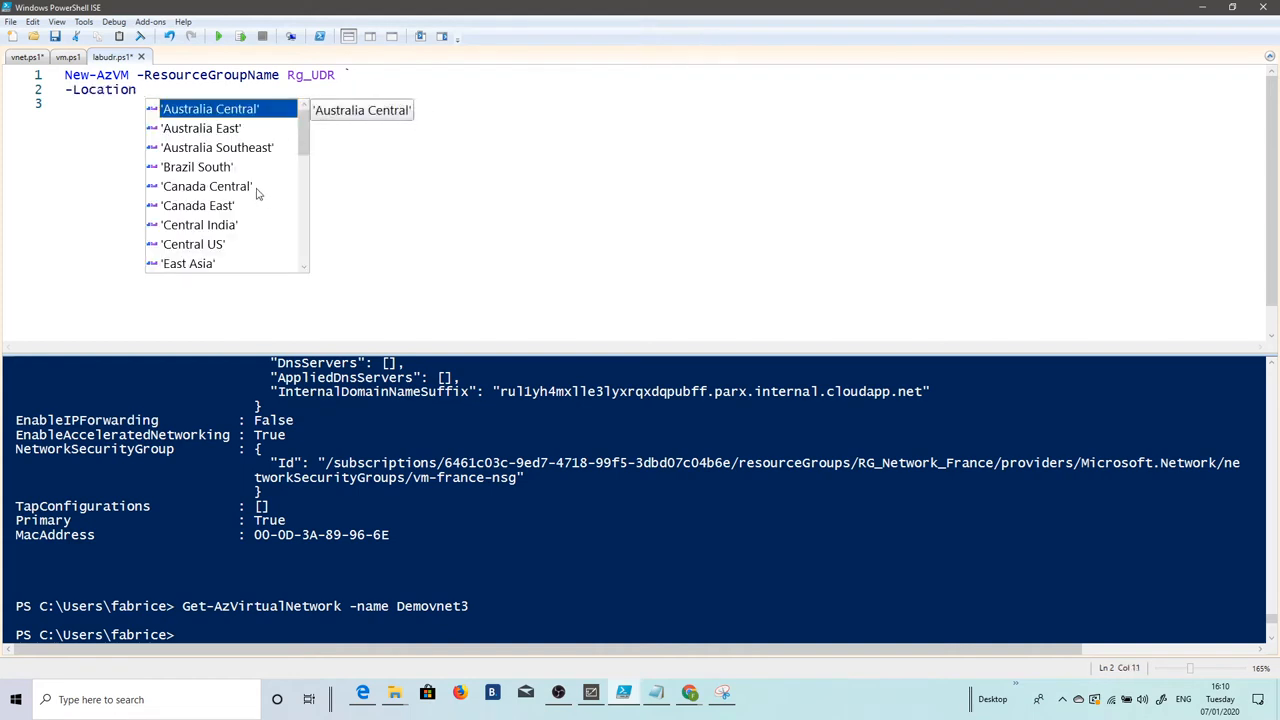
scroll(245, 188, "down", 1)
double_click(200, 225)
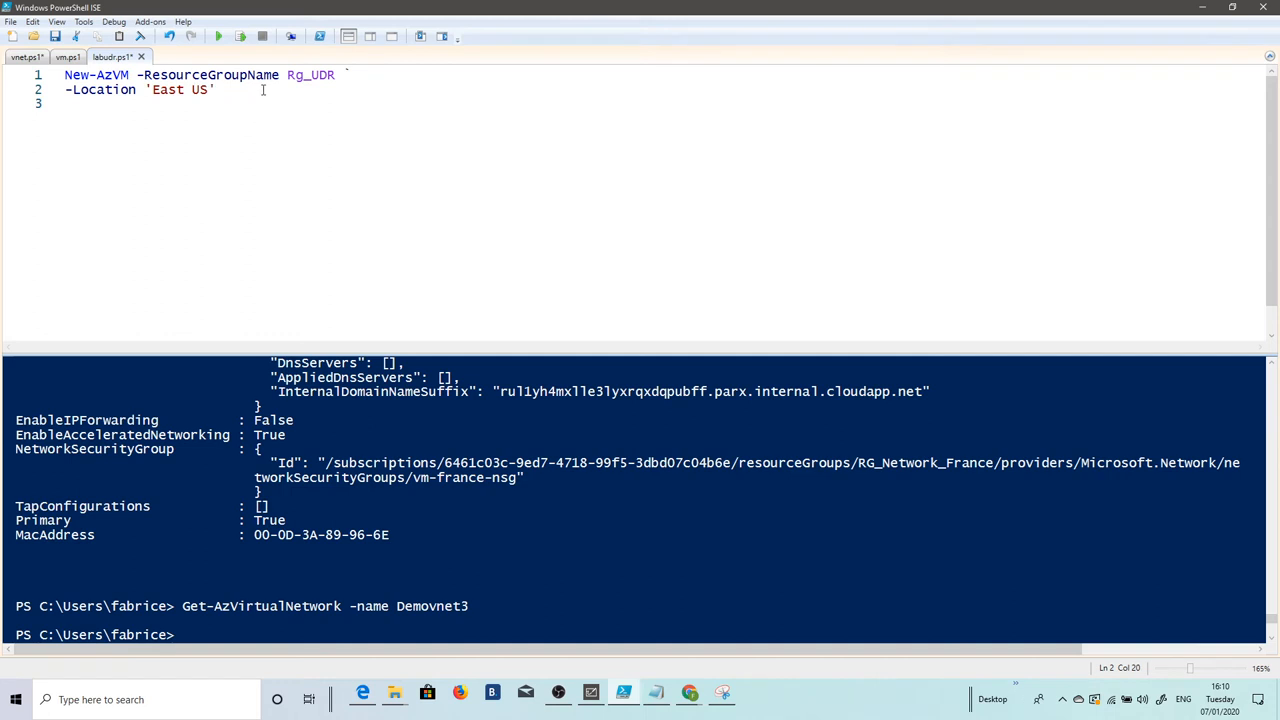
Step: Add a -VirtualNetworkName parameter and copy myVirtualNetwork from the portal's resource list
key("Return")
type("-vir")
key("BackSpace")
key("BackSpace")
key("BackSpace")
key("BackSpace")
key("Return")
type("-virt")
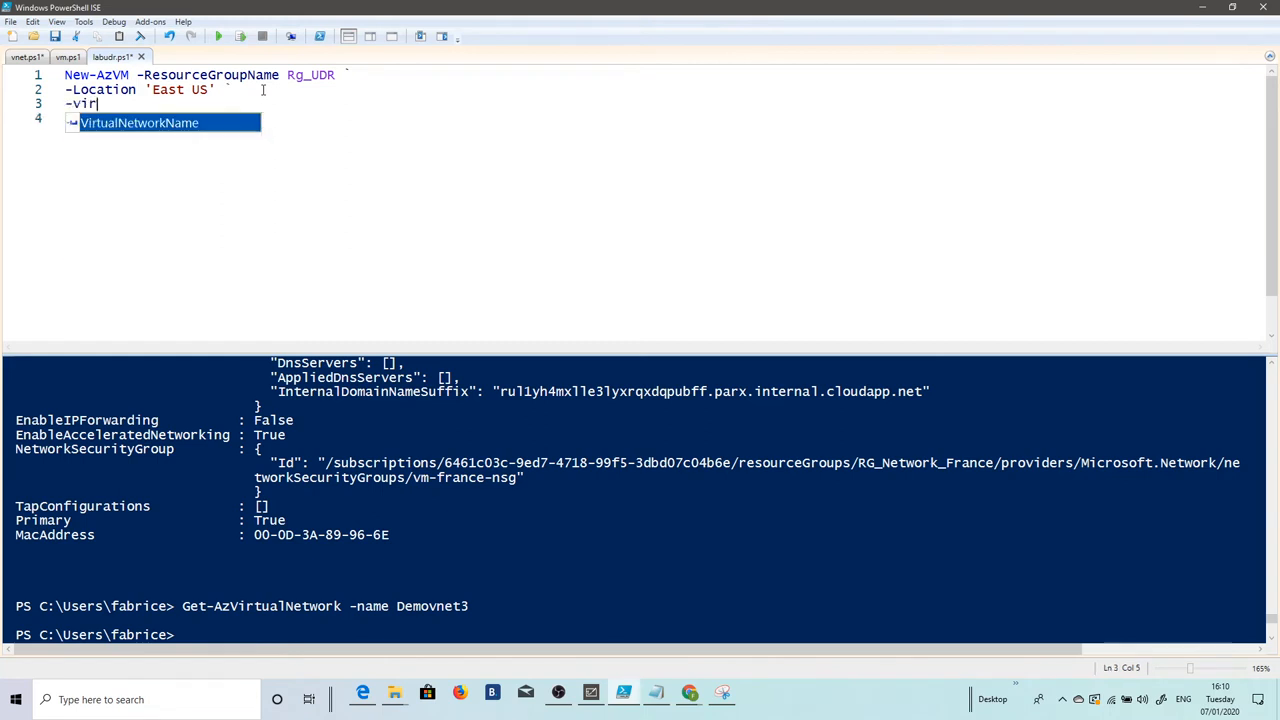
key("Tab")
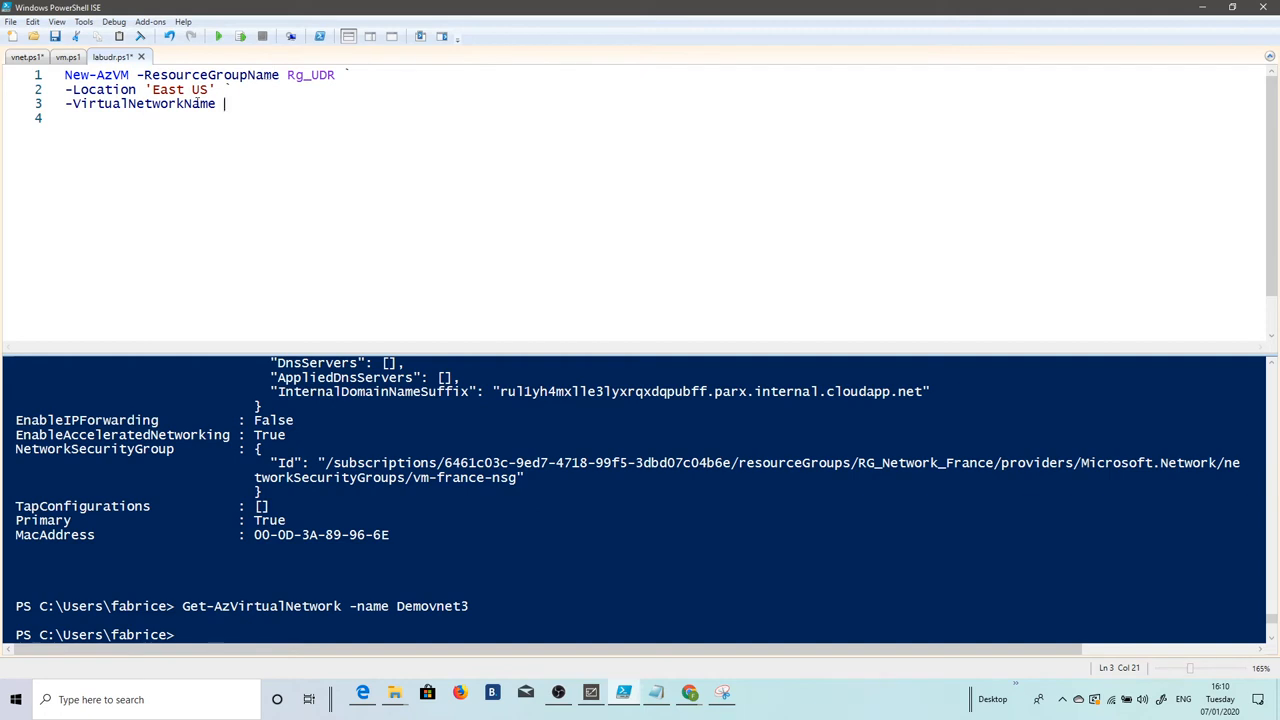
left_click(1203, 8)
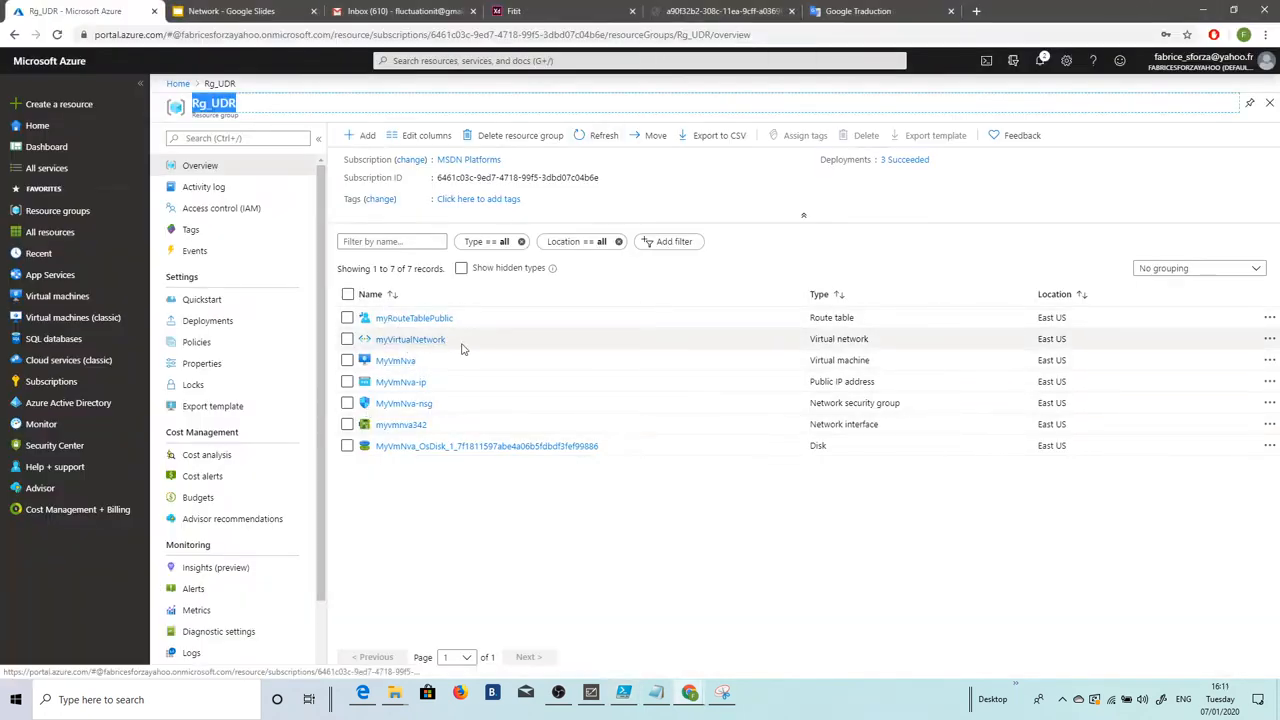
left_click_drag(446, 340, 372, 342)
key("ctrl+c")
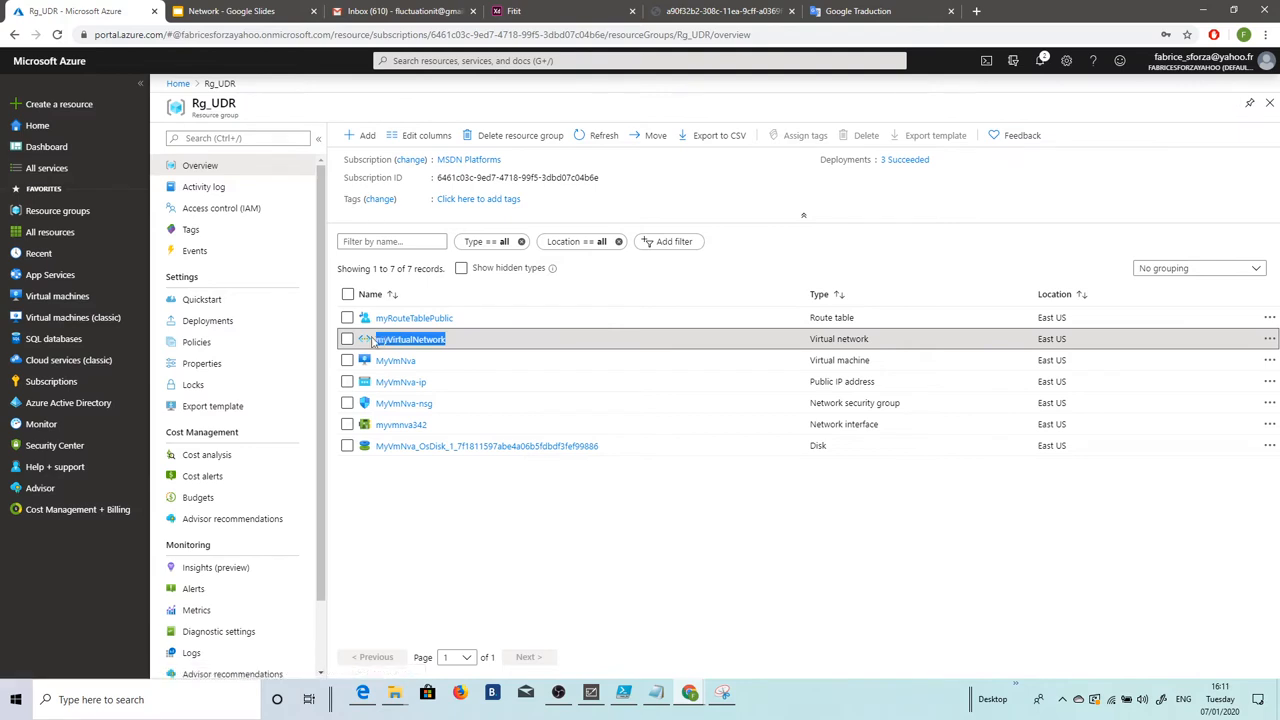
left_click(623, 692)
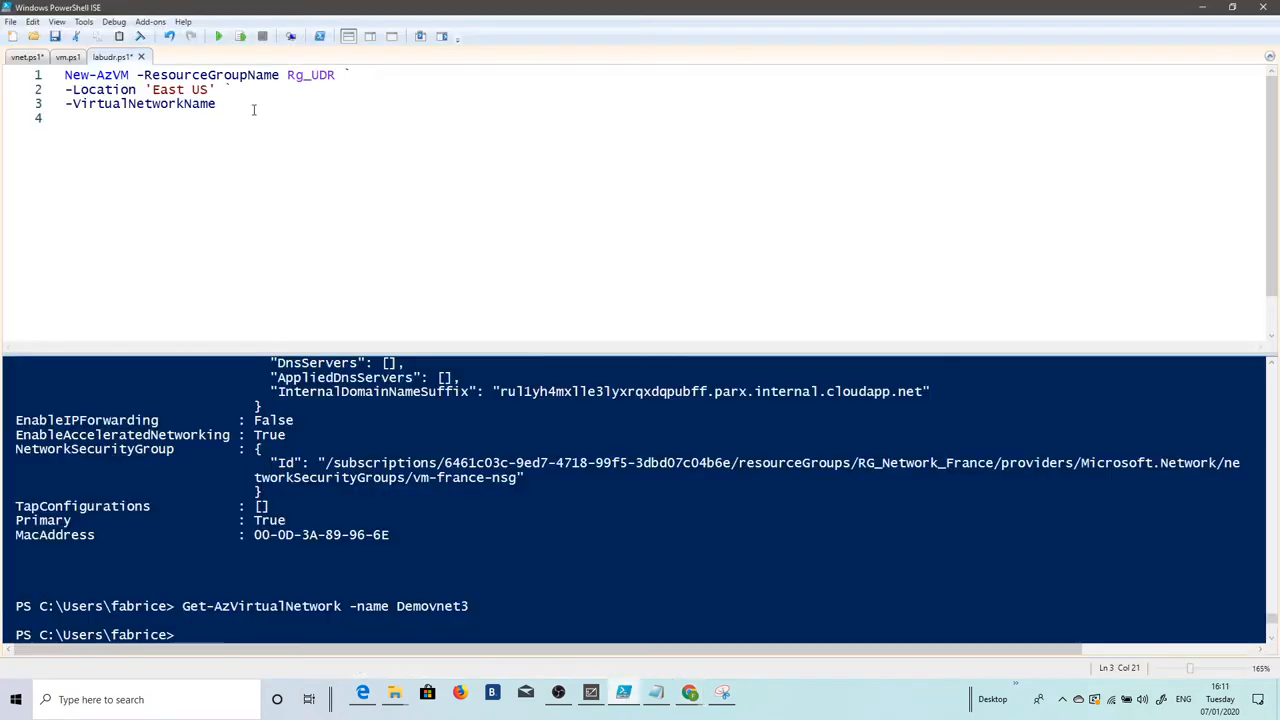
Step: Paste myVirtualNetwork as the virtual network name and add a continued -SubnetName "Public" line
key("ctrl+v")
key("Return")
type("-su")
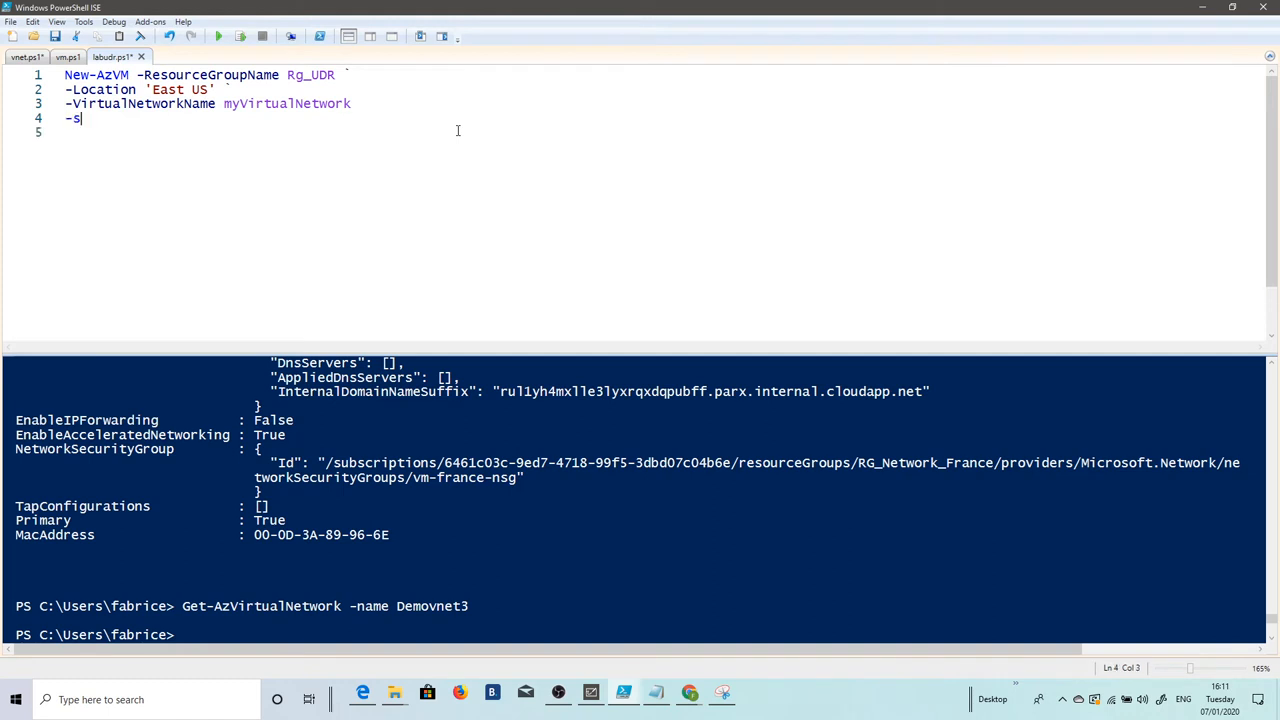
key("BackSpace")
key("BackSpace")
key("BackSpace")
key("BackSpace")
type("`")
key("Return")
type("-sub")
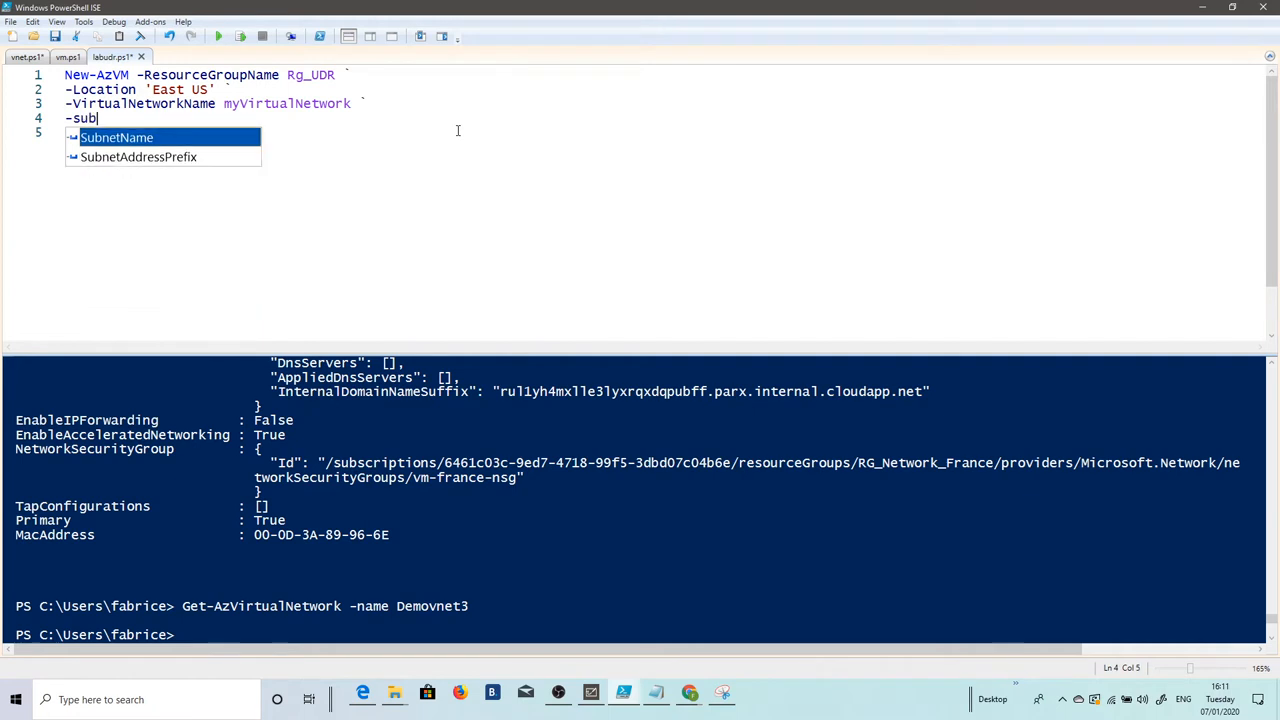
key("Tab")
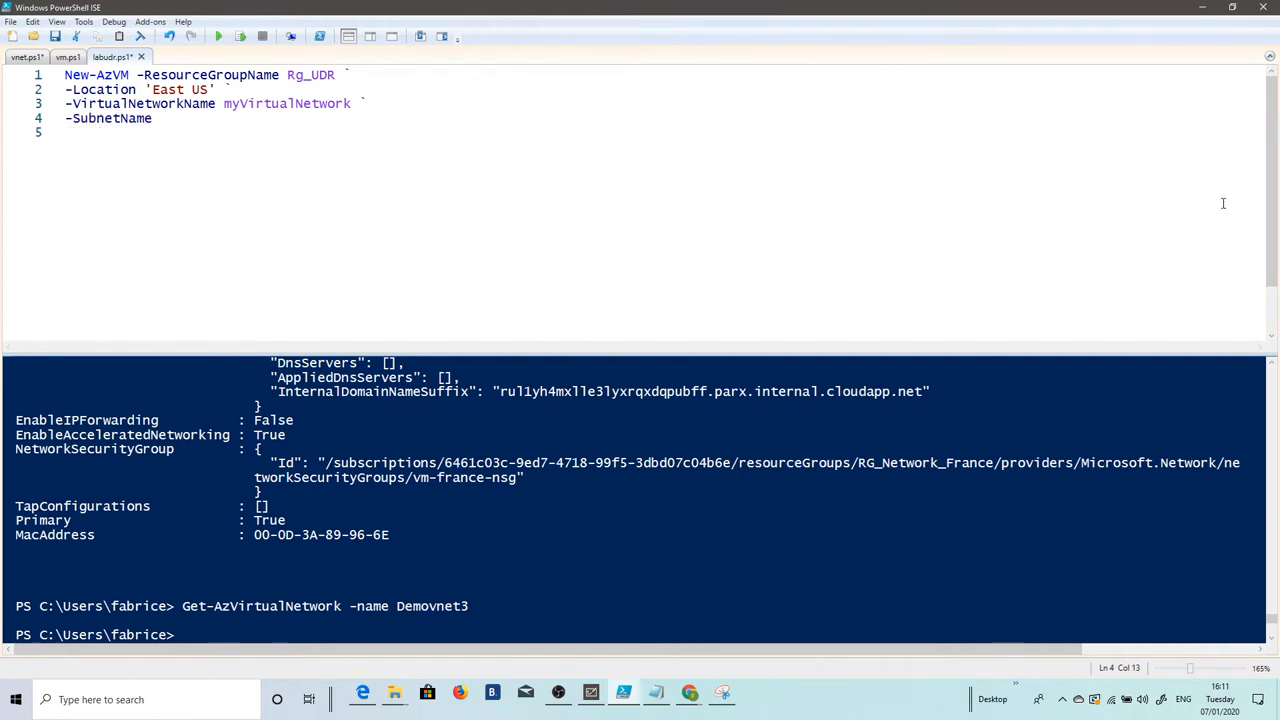
type("\"Public")
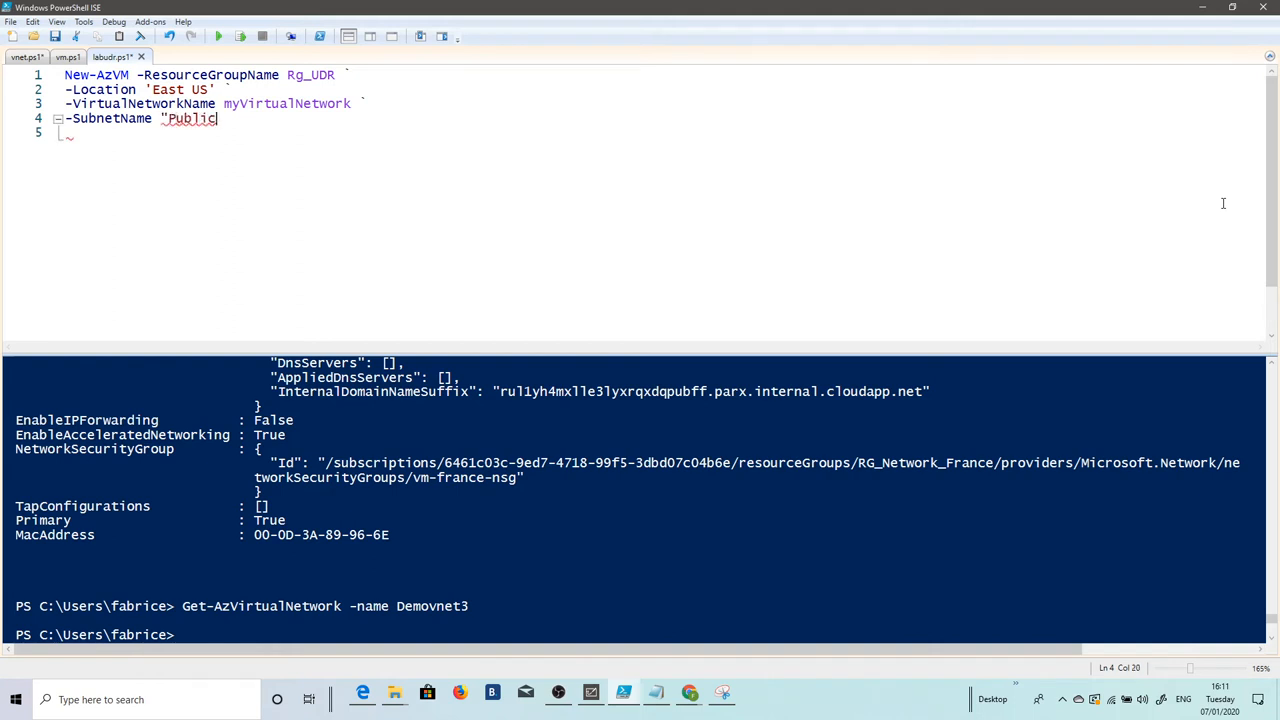
type("\"")
key("Return")
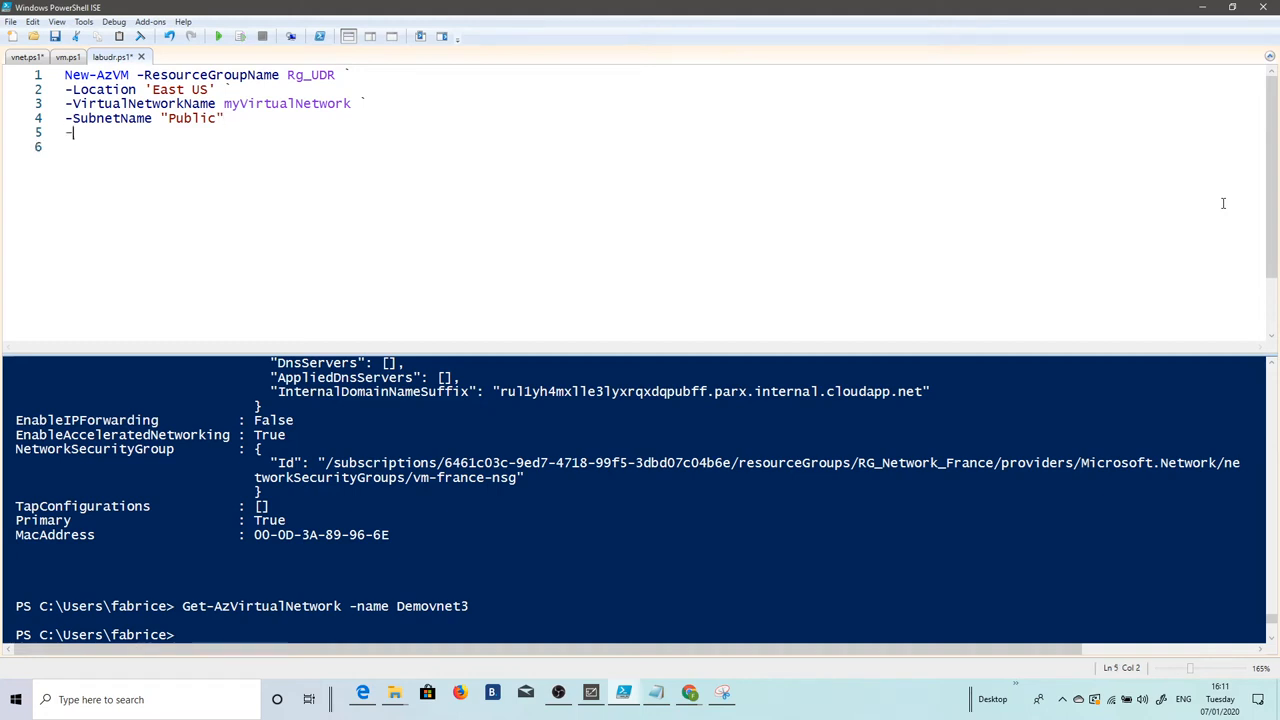
Step: Add a backtick continuation after the subnet line and begin an -Image parameter on line 5
type("-I")
key("Up")
key("End")
type("`")
key("Down")
type("ima")
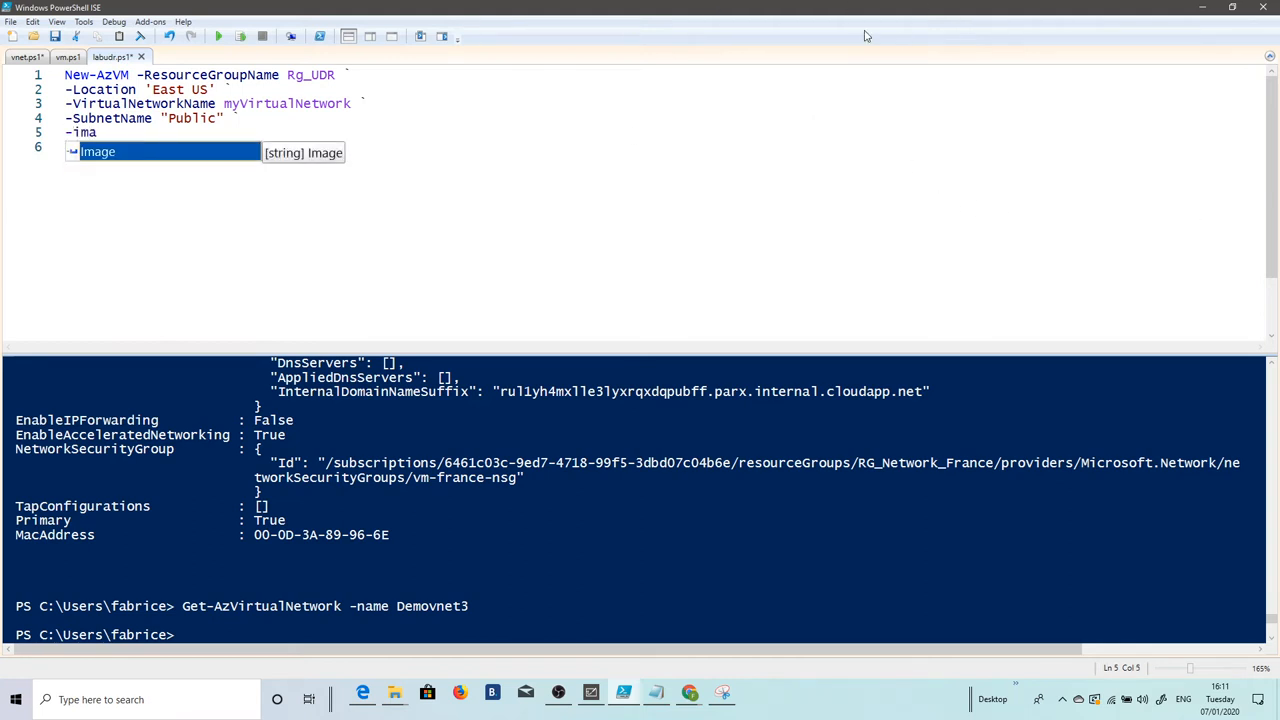
Step: Set the image to Win2016Datacenter and add a continued -name "myVmPublic" line
key("Tab")
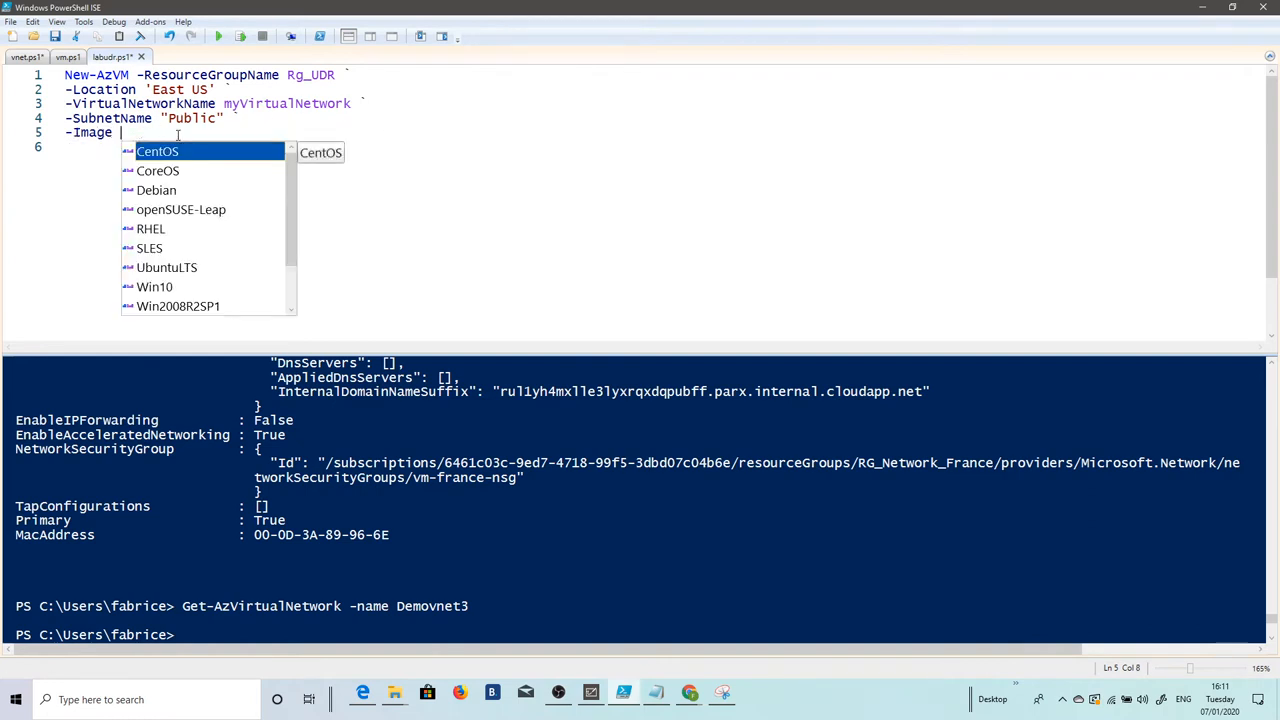
scroll(215, 180, "down", 1)
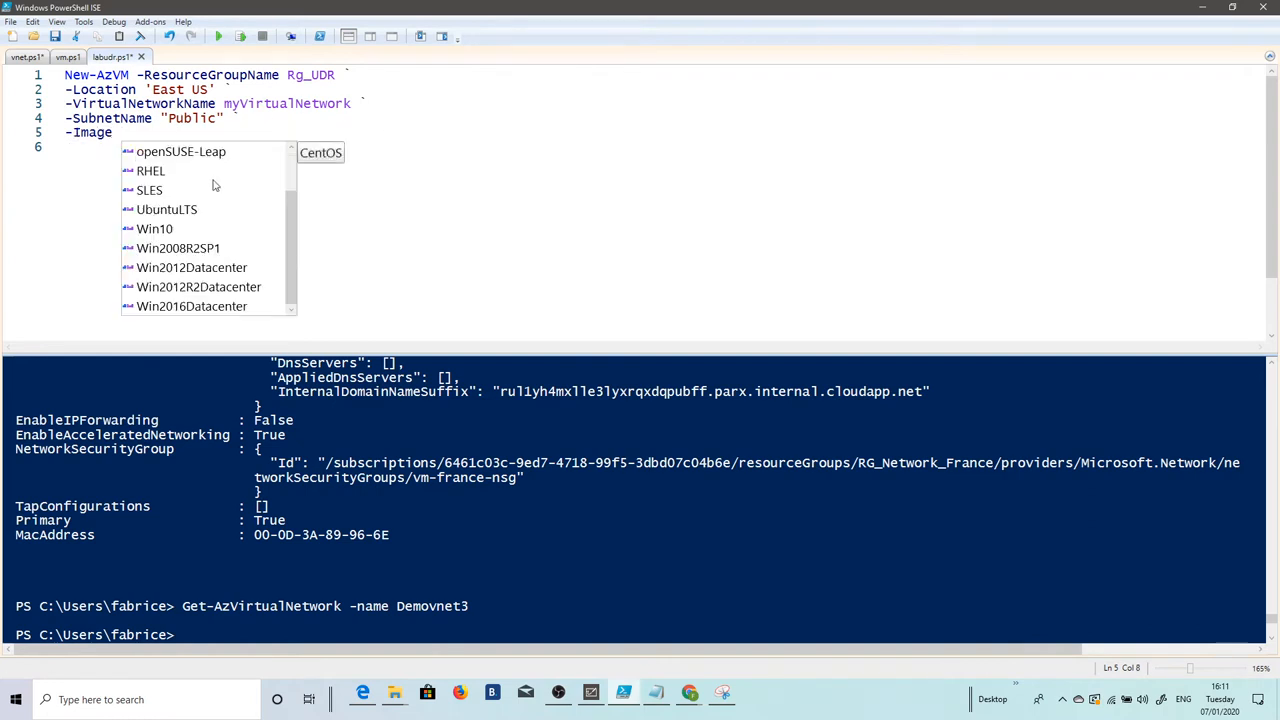
double_click(221, 308)
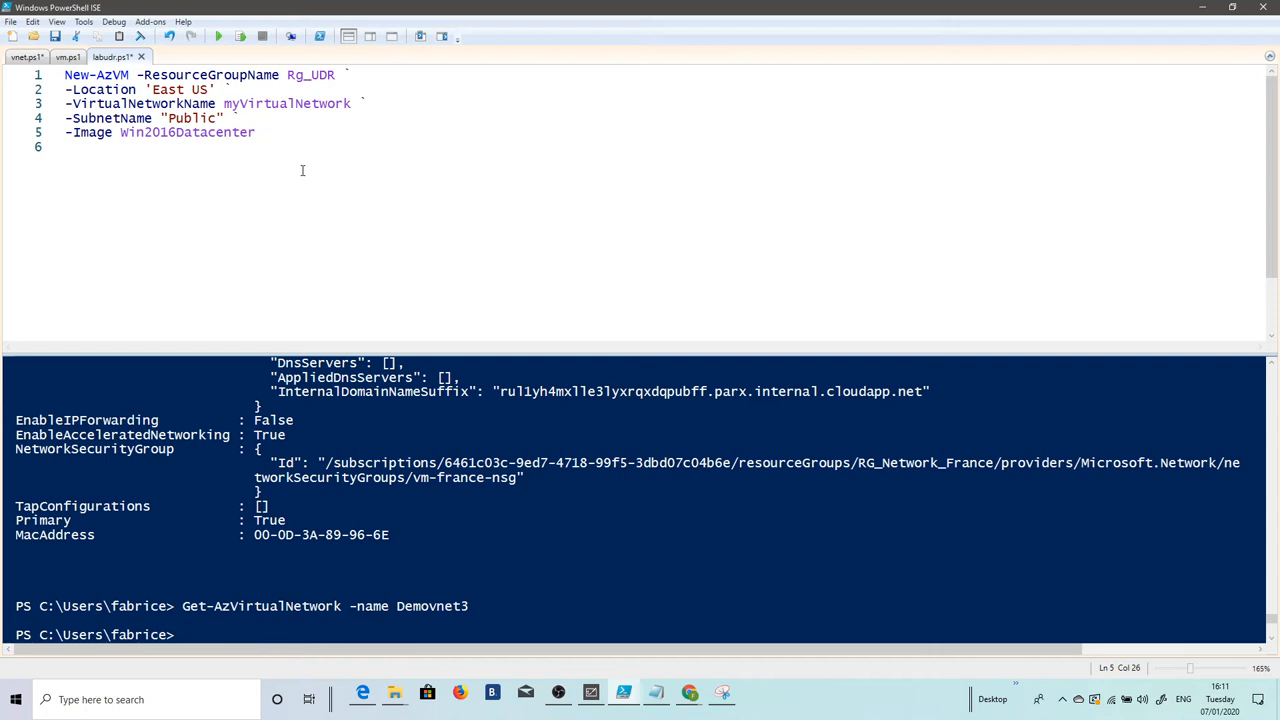
type("`")
key("Return")
type("-name \"m")
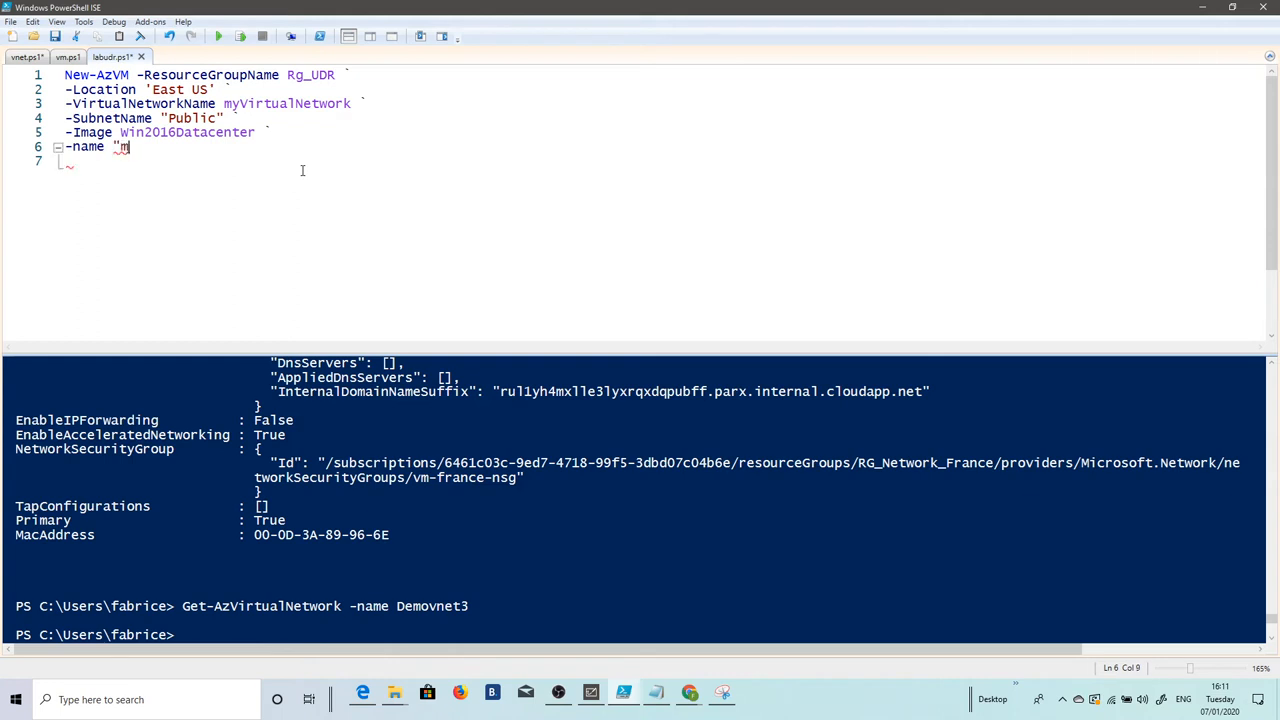
type("yVmPublic\"")
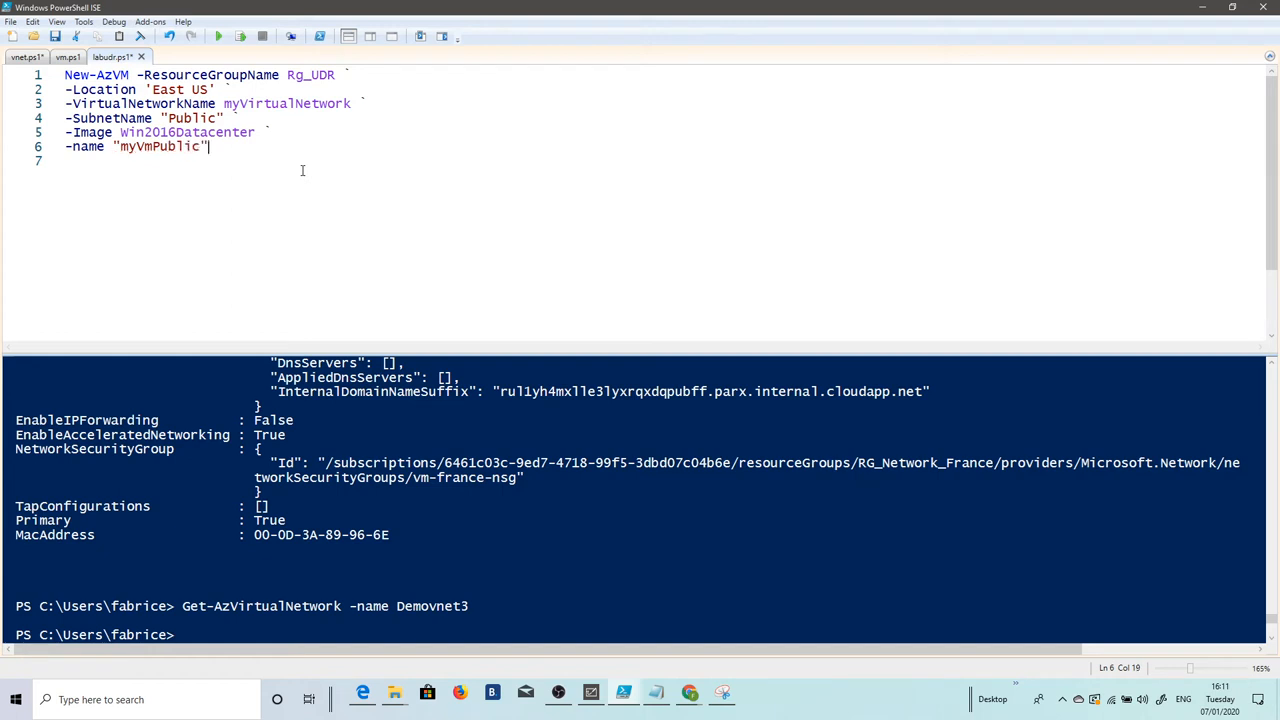
Step: Add the -AsJob switch on a continued line, then run the seven-line New-AzVM selection
key("Return")
type("-as")
key("BackSpace")
key("BackSpace")
key("BackSpace")
key("BackSpace")
type("`")
key("Return")
type("-as")
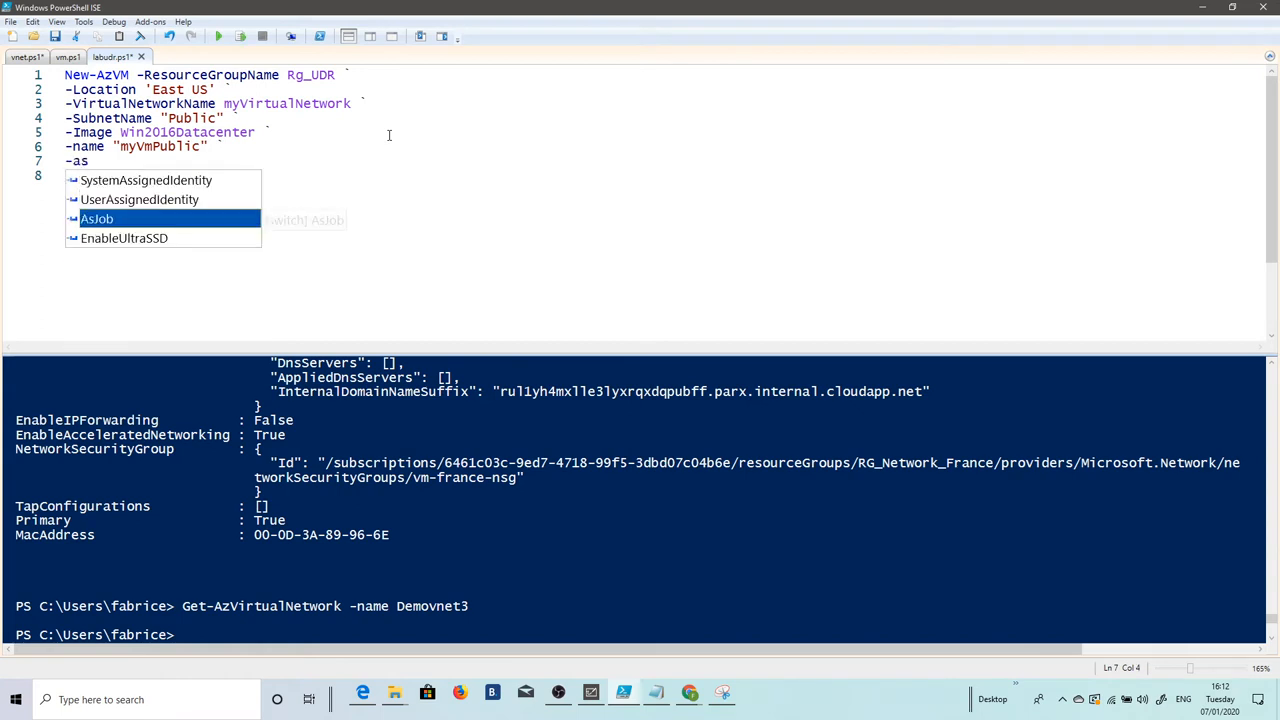
key("Tab")
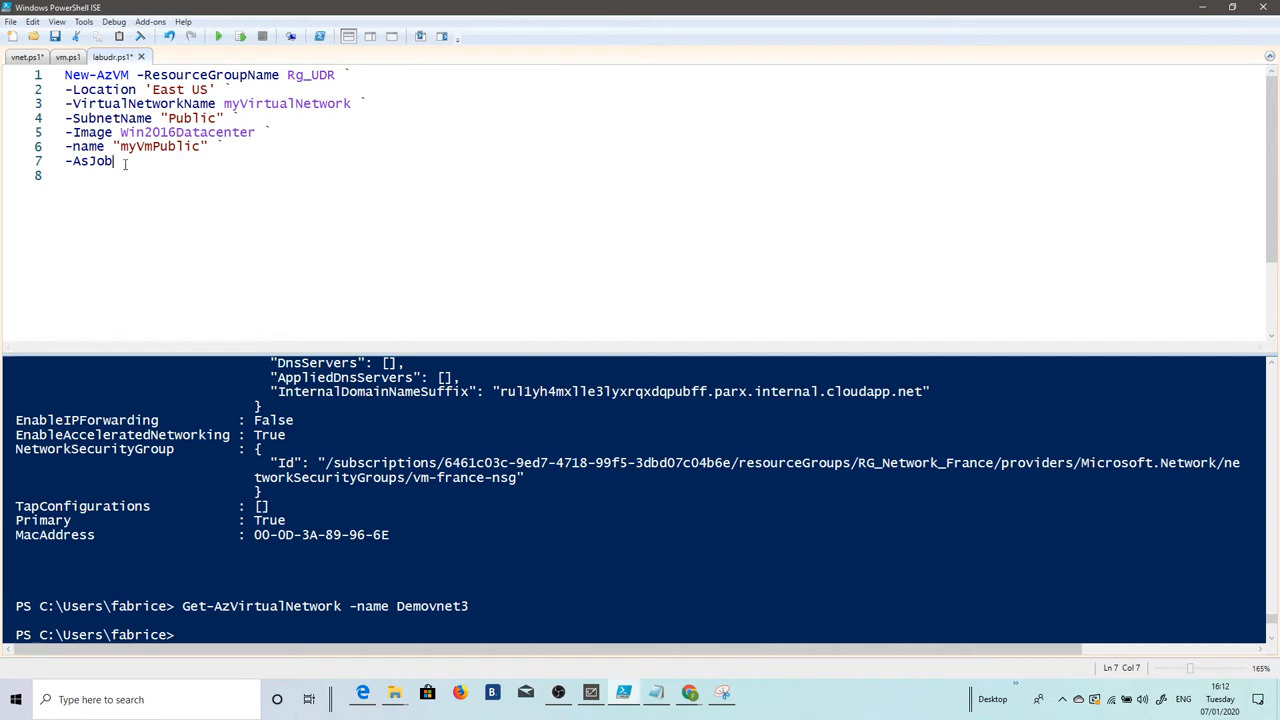
left_click_drag(124, 162, 64, 75)
left_click(240, 37)
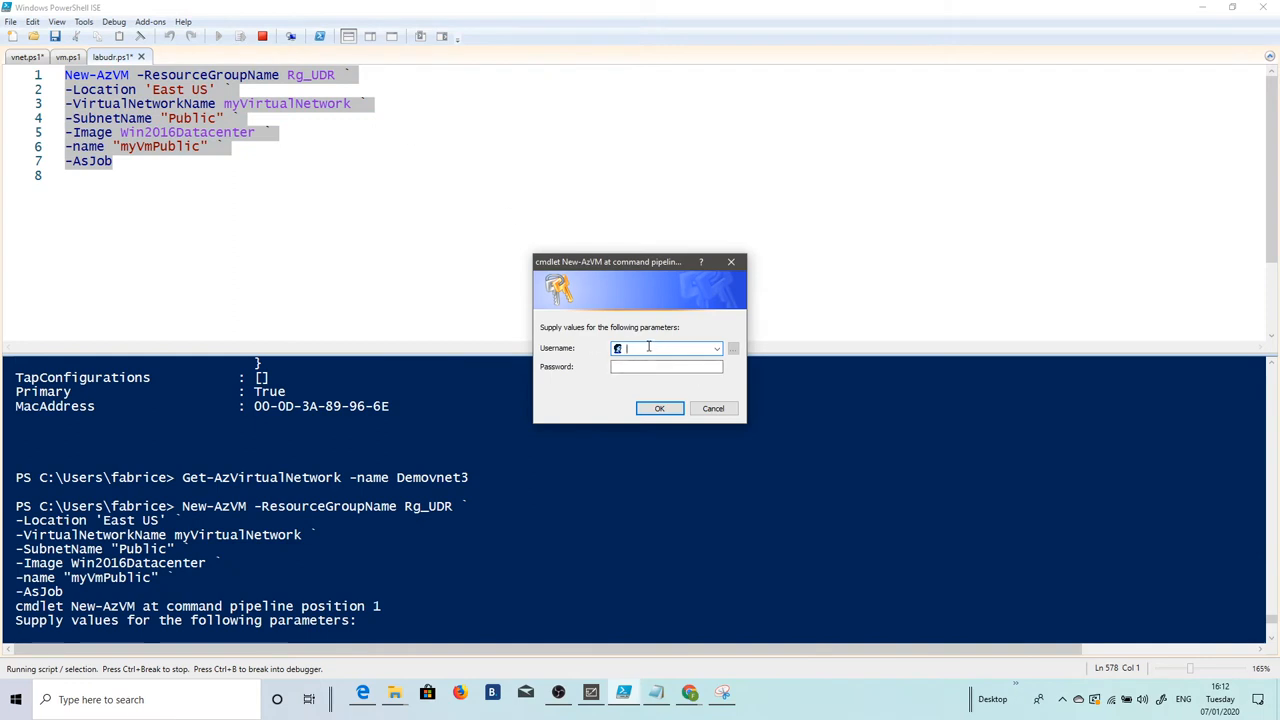
Step: Enter the VM admin username and password, then run Get-Job to see job 1 Running
type("fabrice")
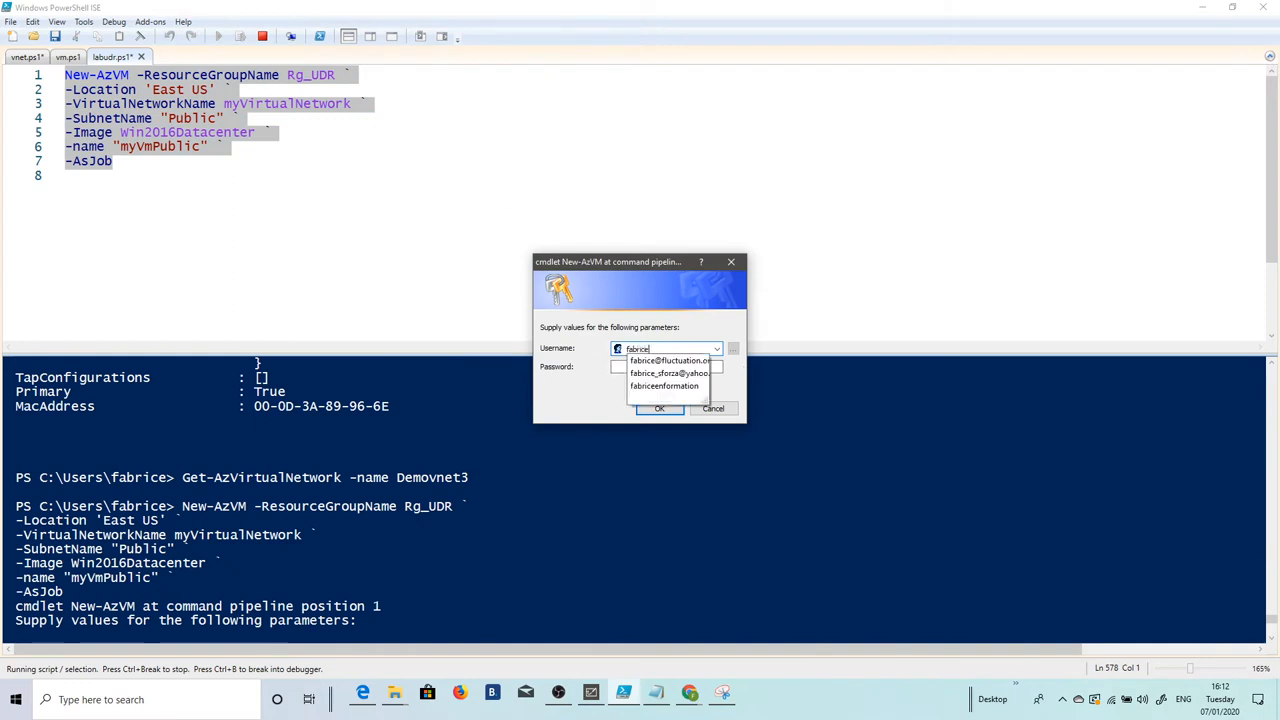
key("Tab")
type("******")
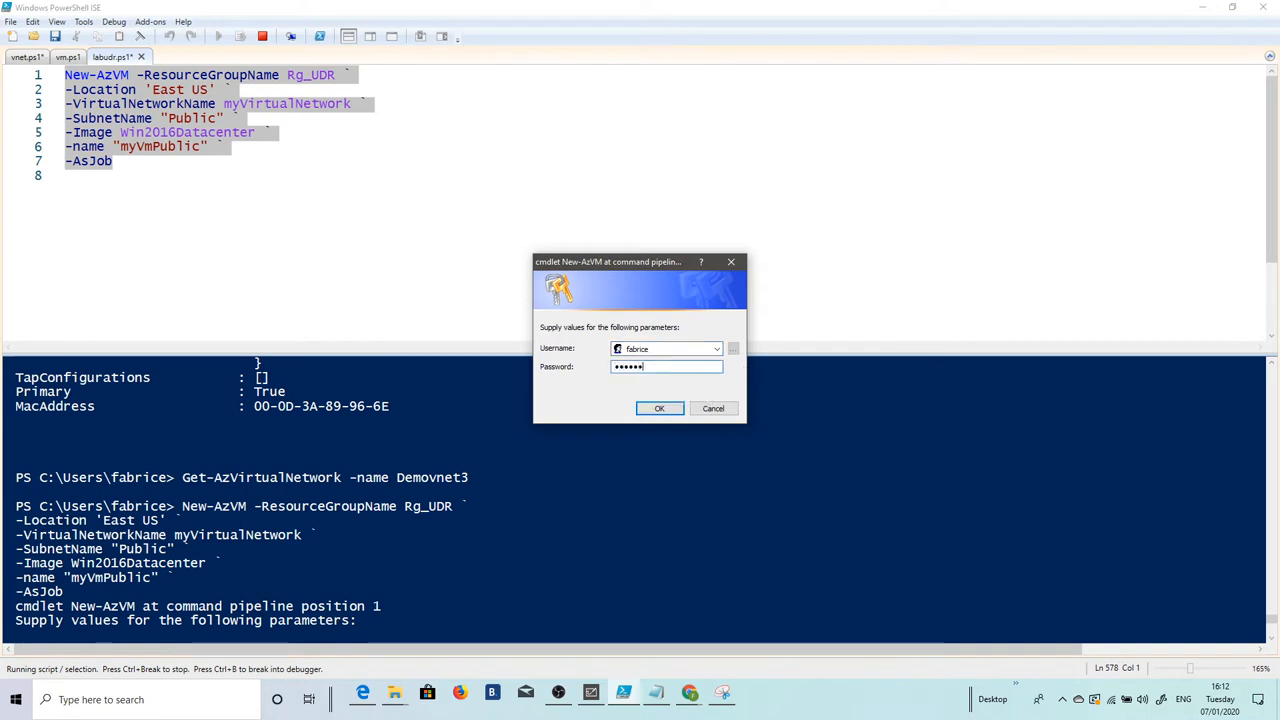
type("********")
key("Return")
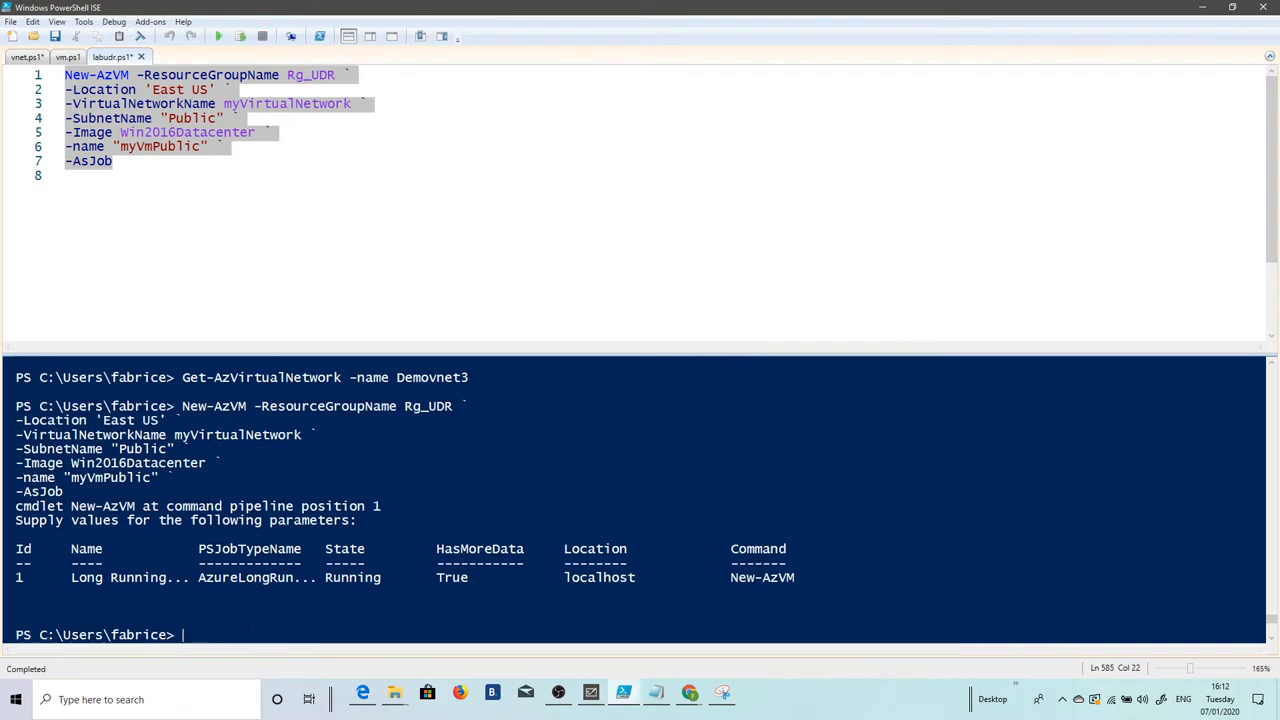
type("get-j")
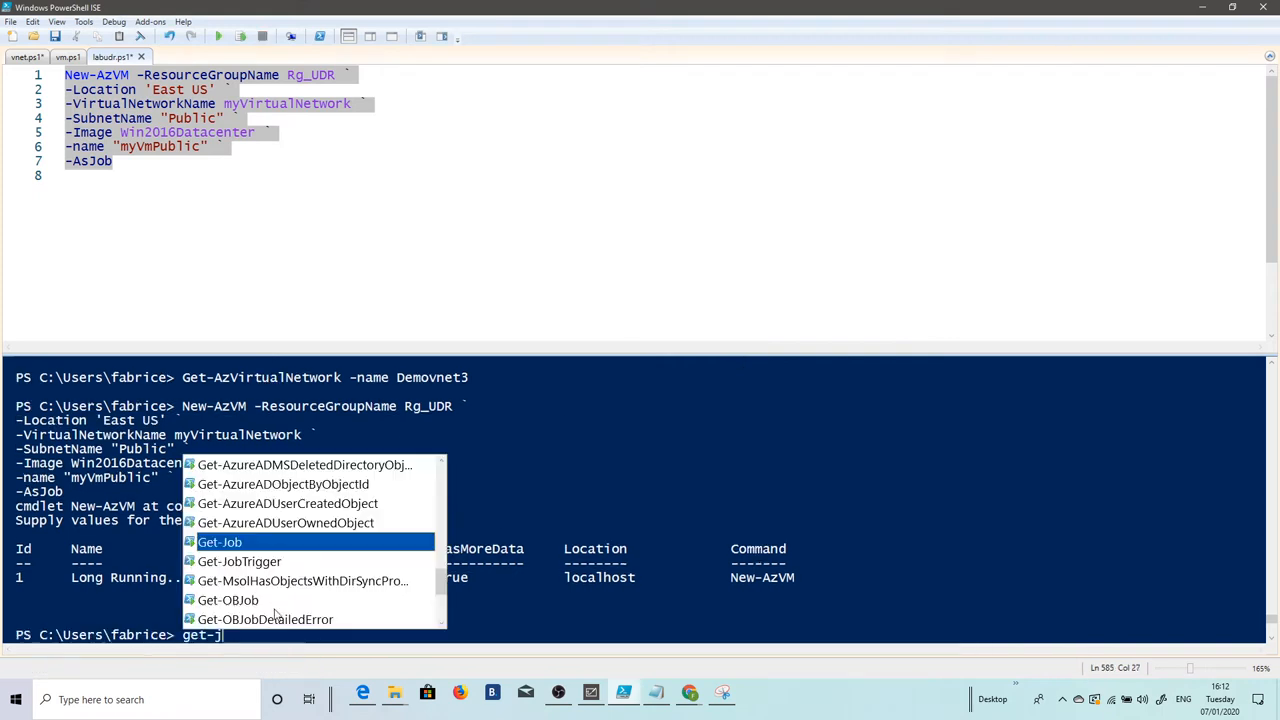
type("ob")
key("Return")
key("Return")
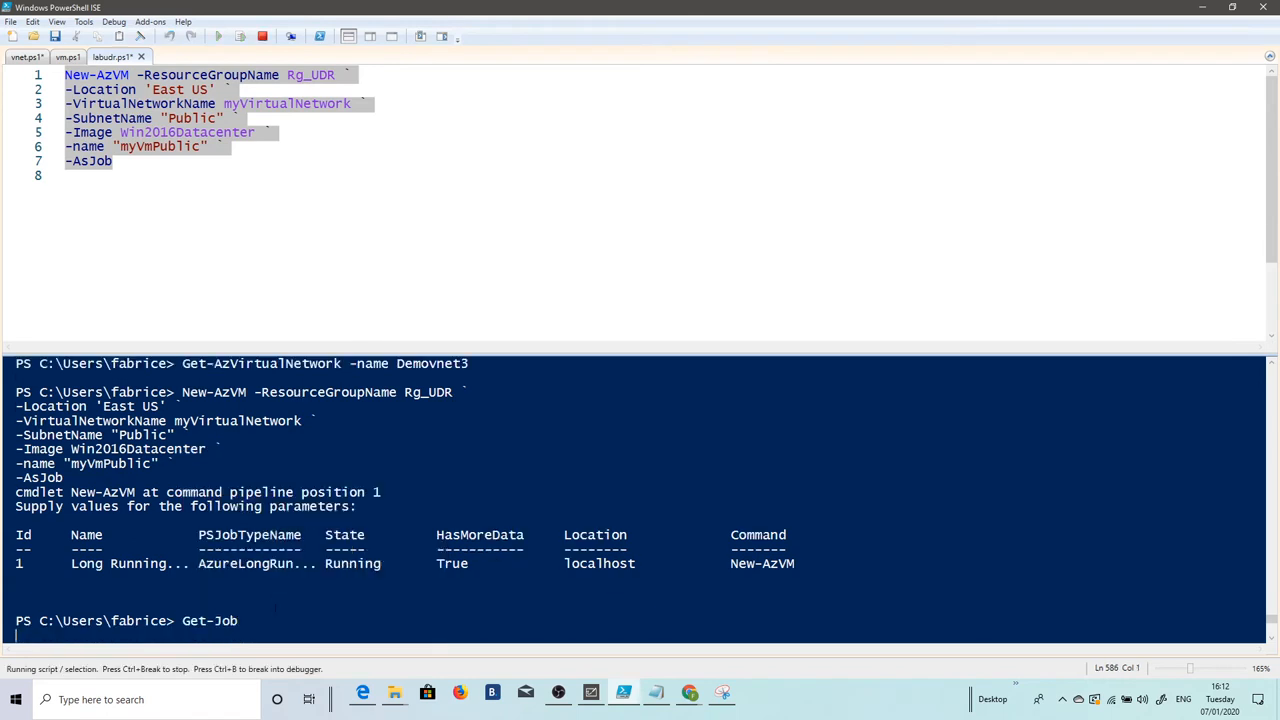
left_click(132, 196)
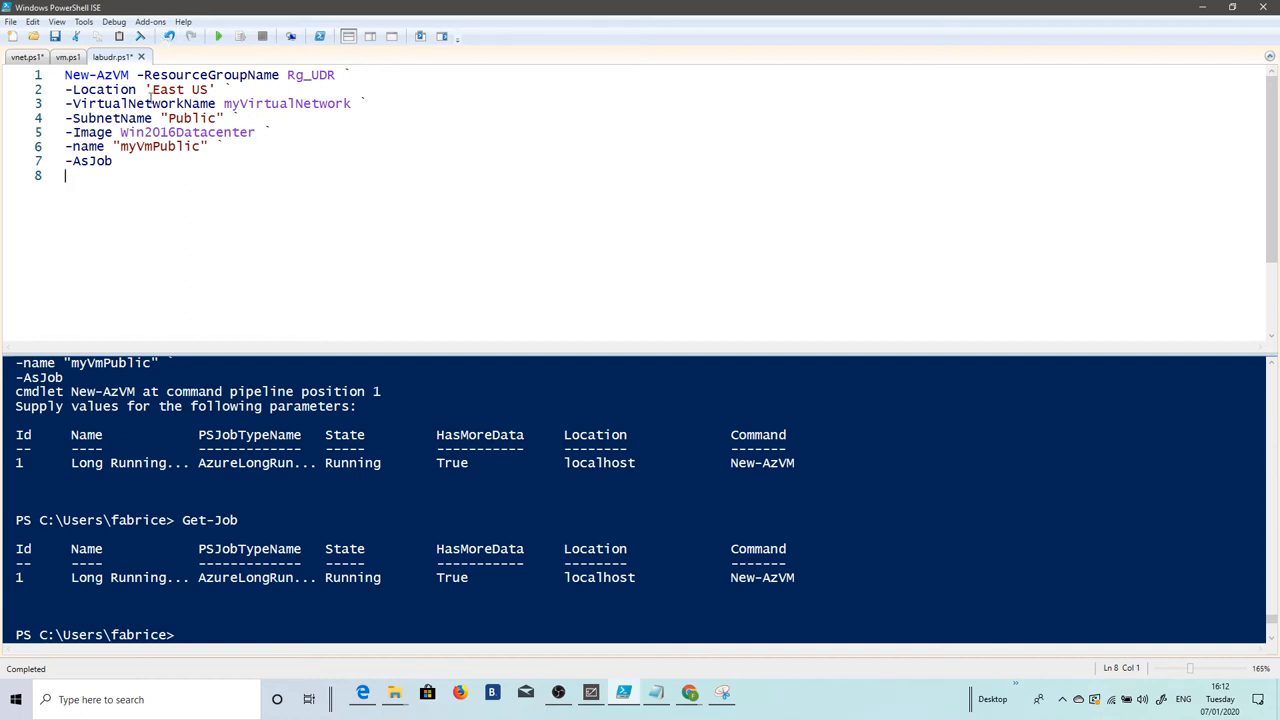
Step: Change the subnet to "Private" and the VM name to "myVmPrivate"
left_click_drag(218, 118, 168, 118)
type("Private")
left_click(204, 147)
key("BackSpace")
key("BackSpace")
key("BackSpace")
key("BackSpace")
key("BackSpace")
key("BackSpace")
type("Pr")
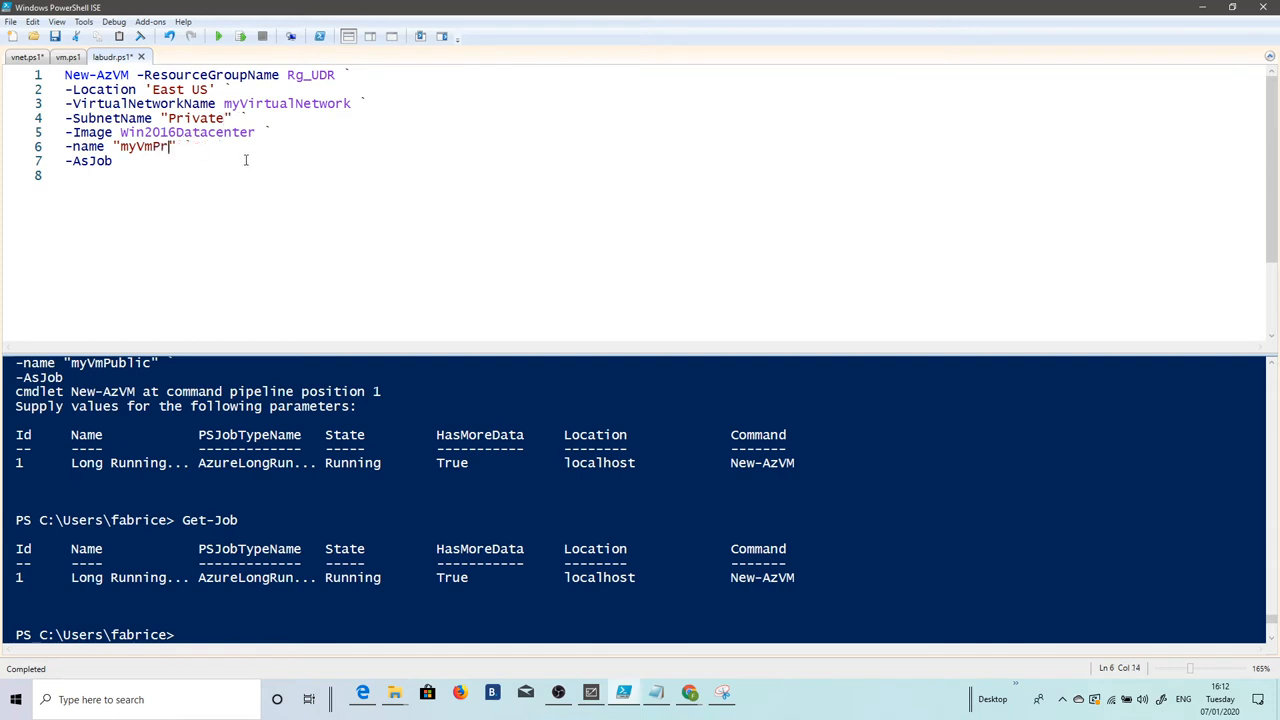
type("ivate")
Step: Run the edited seven-line command and supply the admin credentials to start job 2
left_click_drag(122, 170, 63, 75)
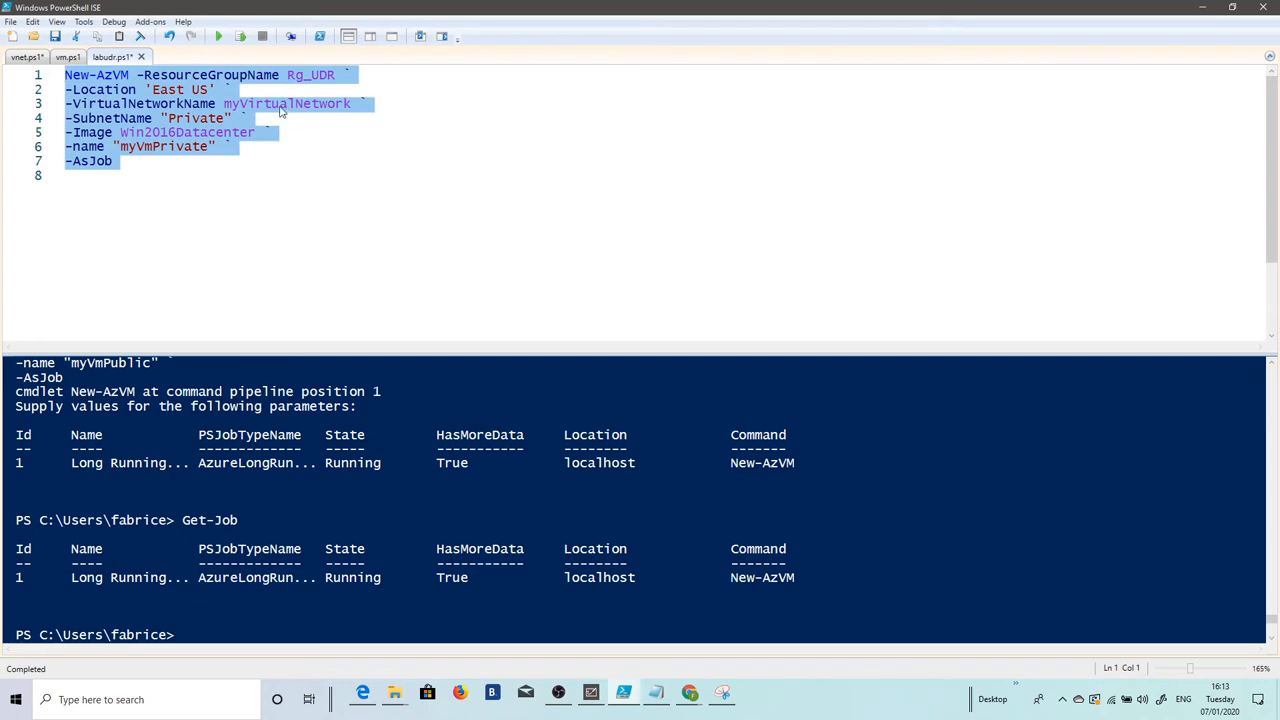
left_click(240, 36)
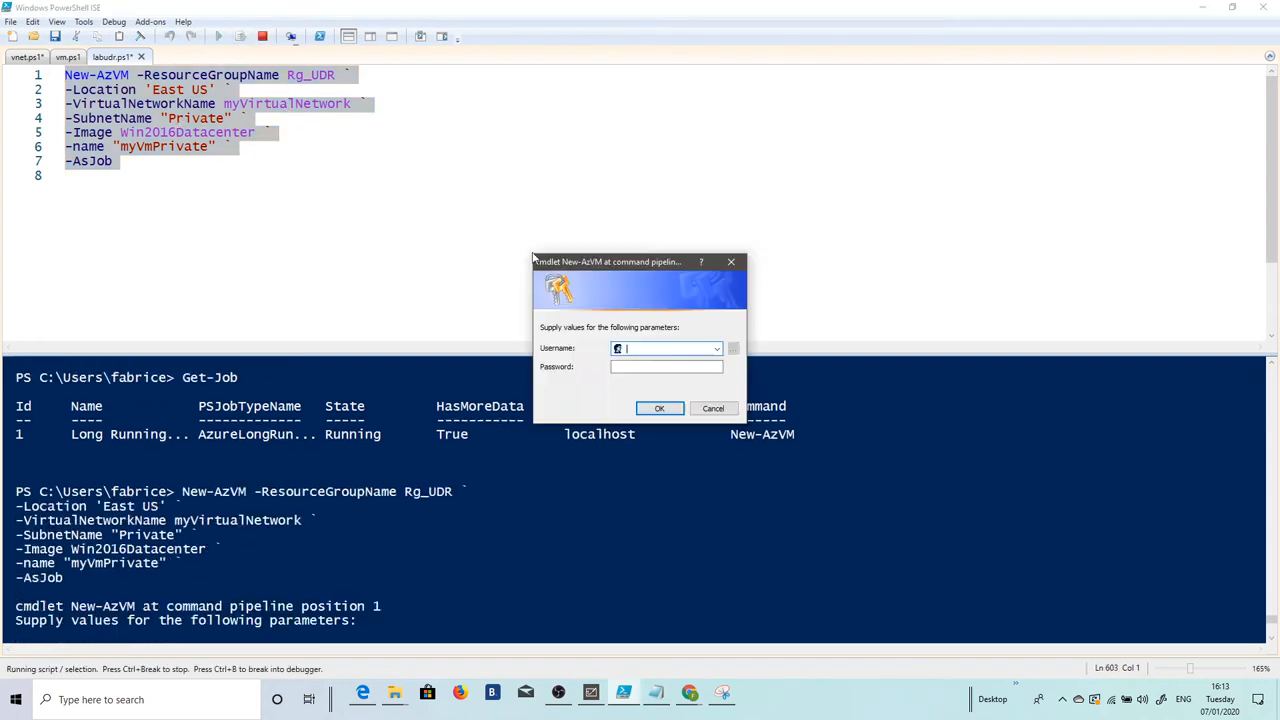
type("fabrice")
key("Tab")
type("************")
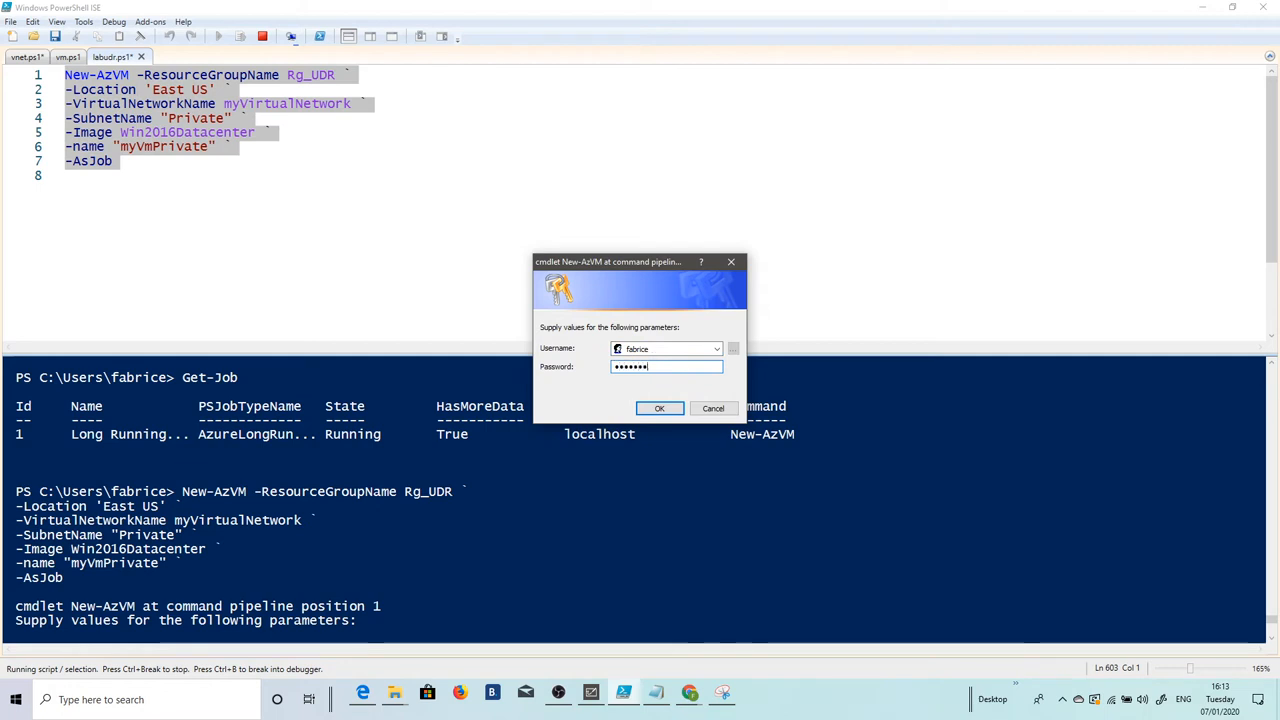
type("*")
key("Return")
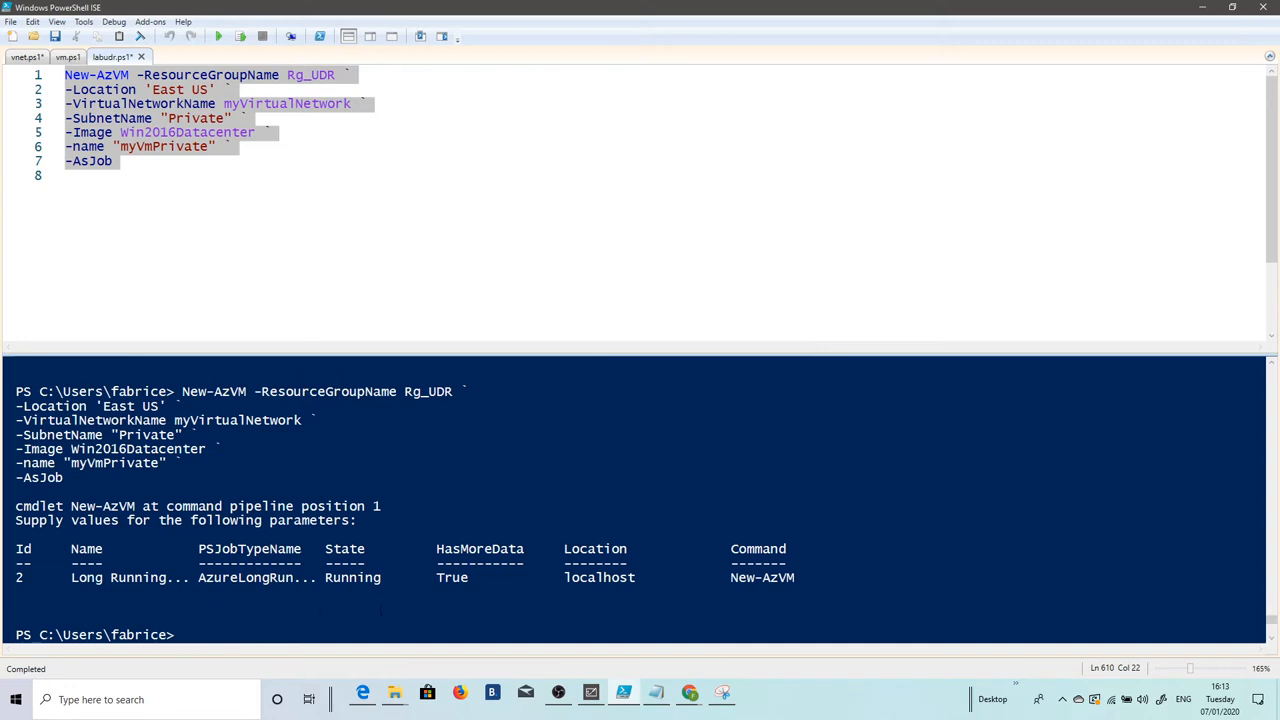
Step: Run Get-Job several times to check the status of both VM creation jobs
type("Get-Job")
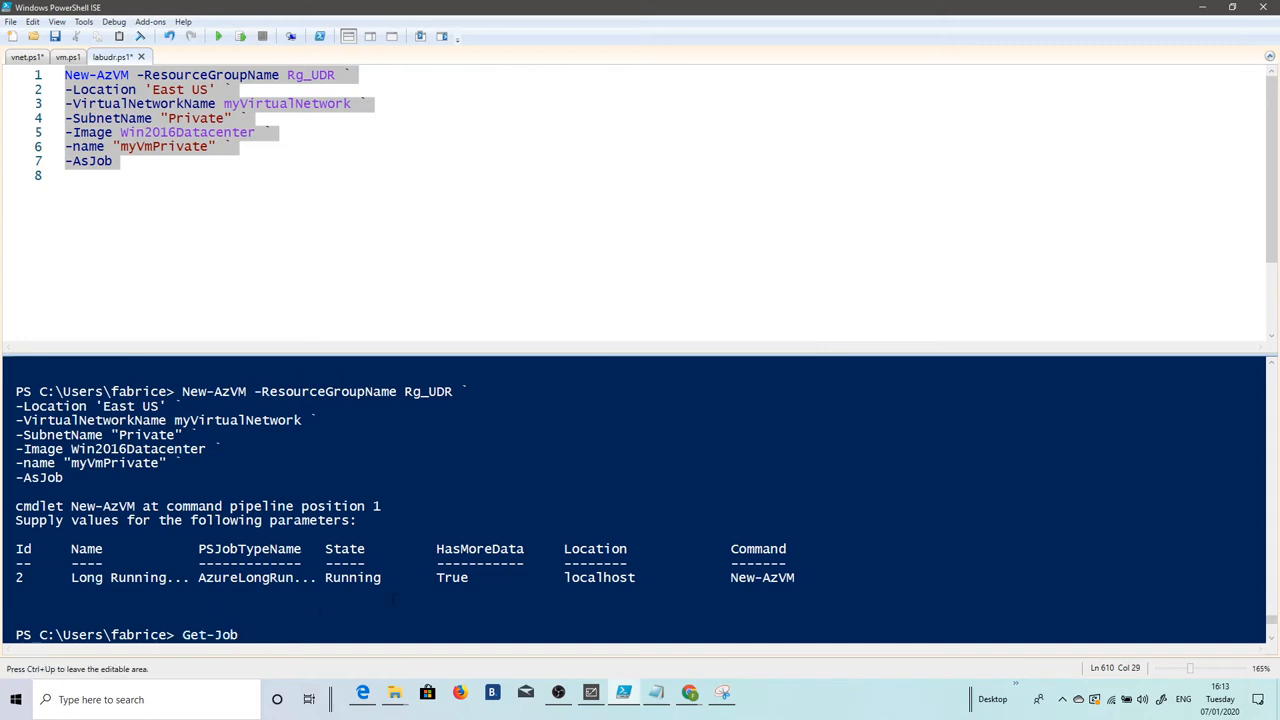
key("Return")
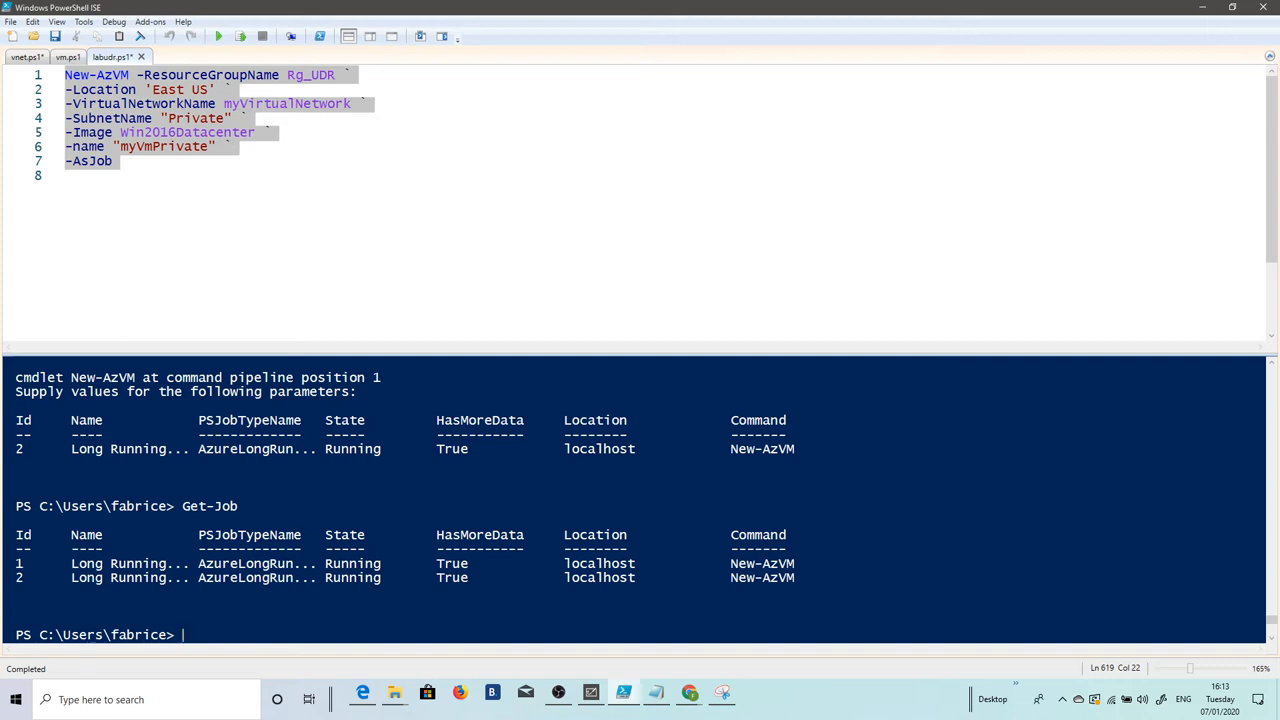
left_click(690, 692)
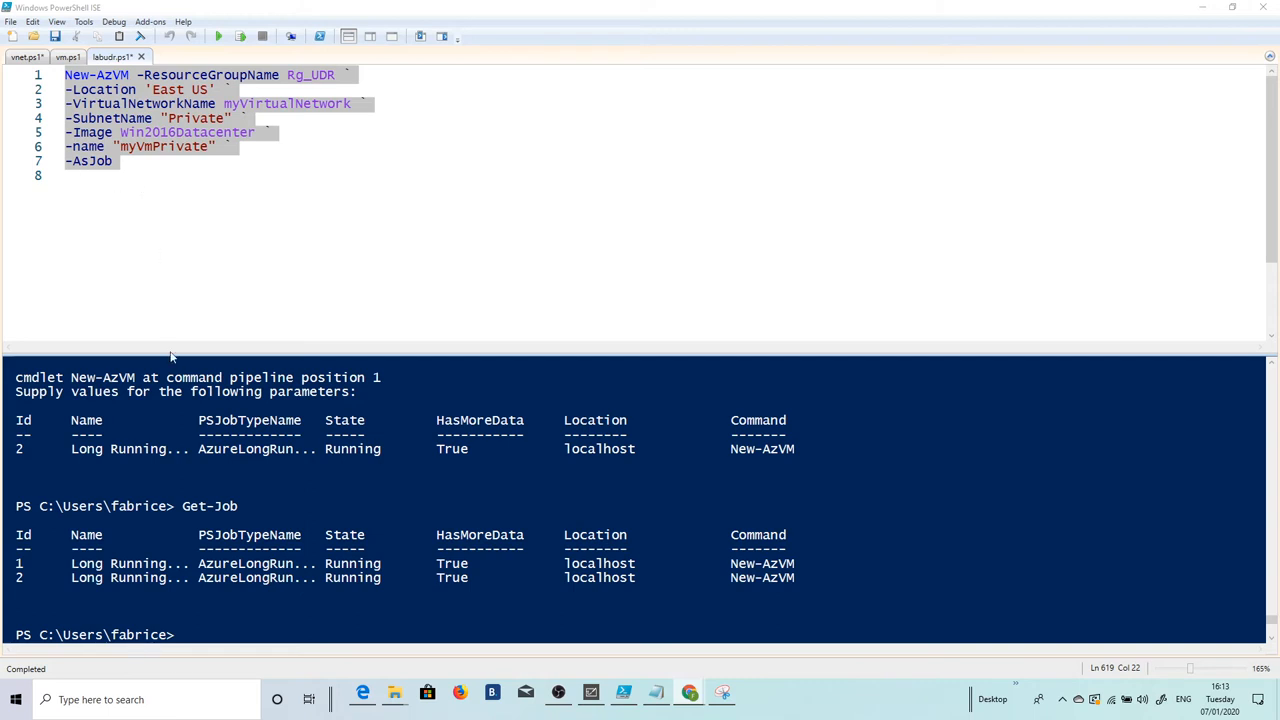
left_click(252, 635)
key("Up")
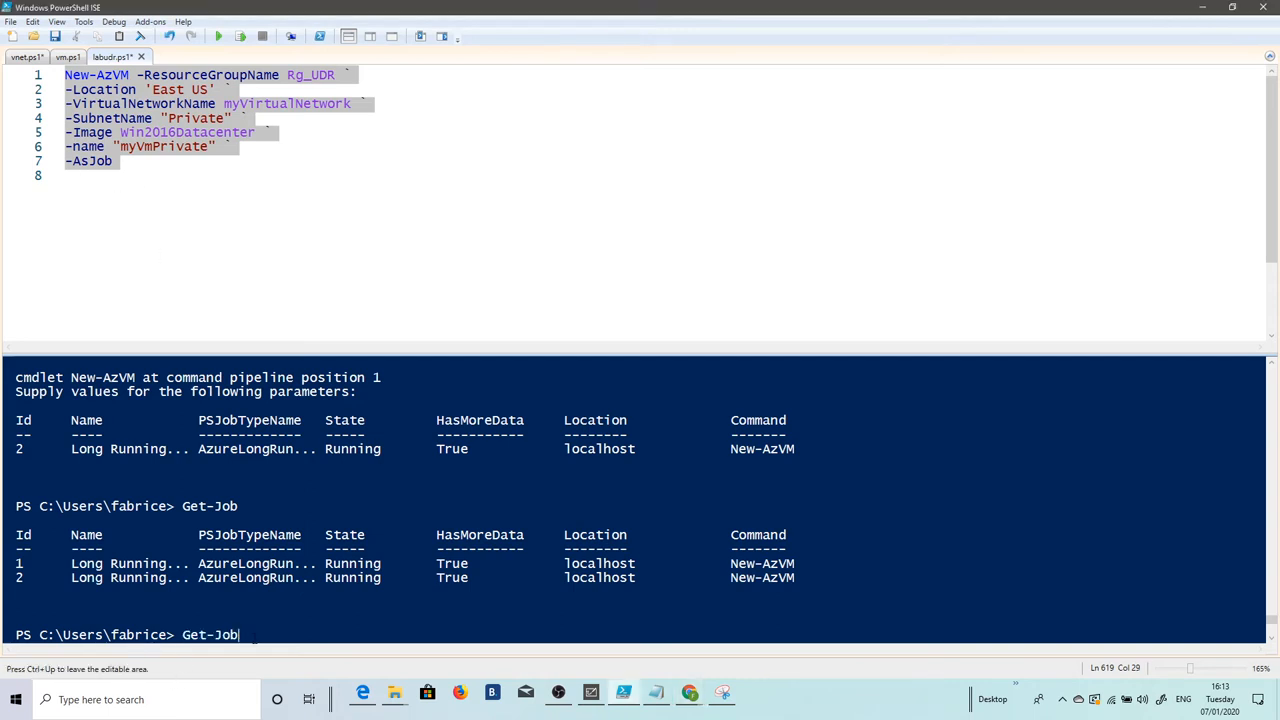
key("Return")
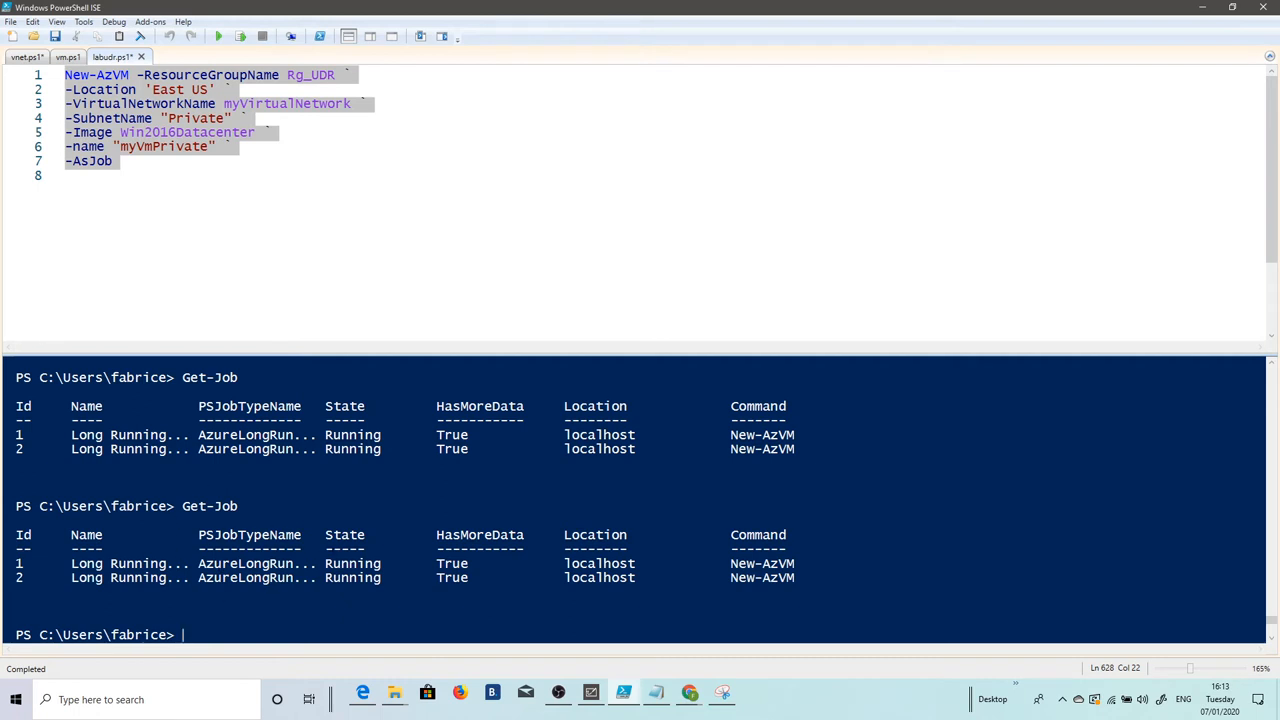
key("Up")
key("Return")
Step: Refresh the Rg_UDR resource list, sort it by type, and open myVmPrivate
left_click(1201, 7)
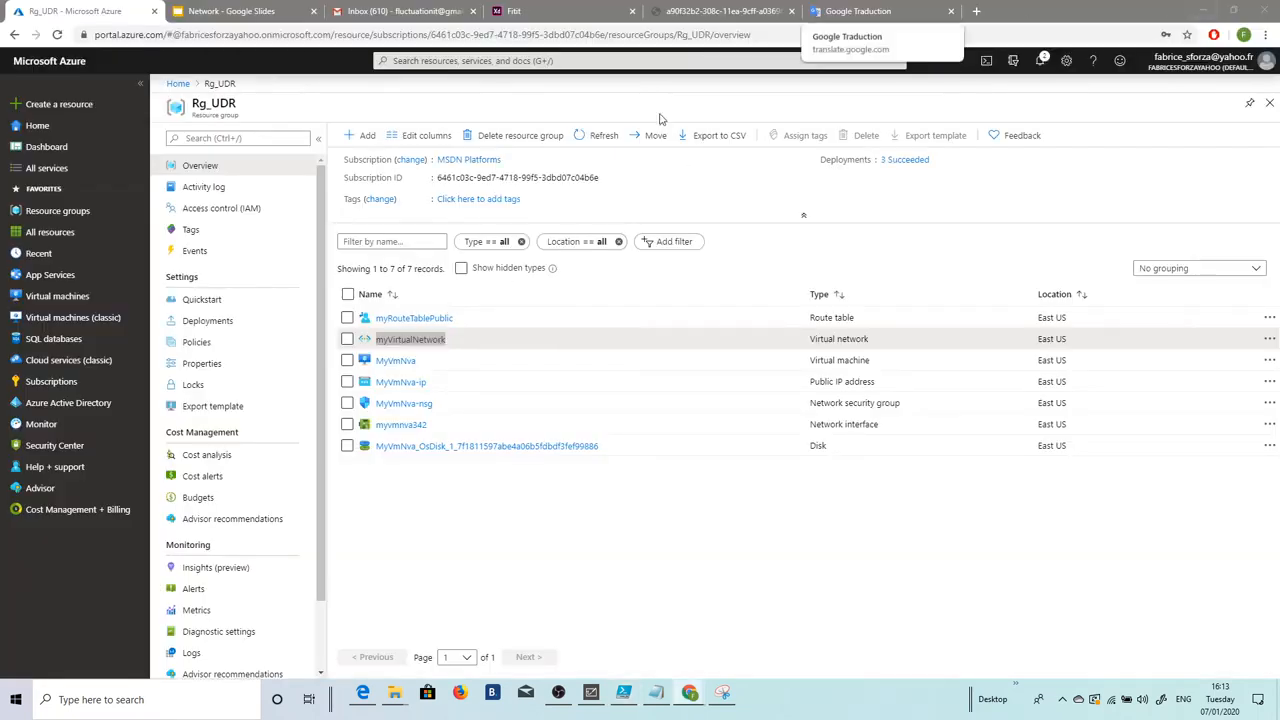
left_click(600, 137)
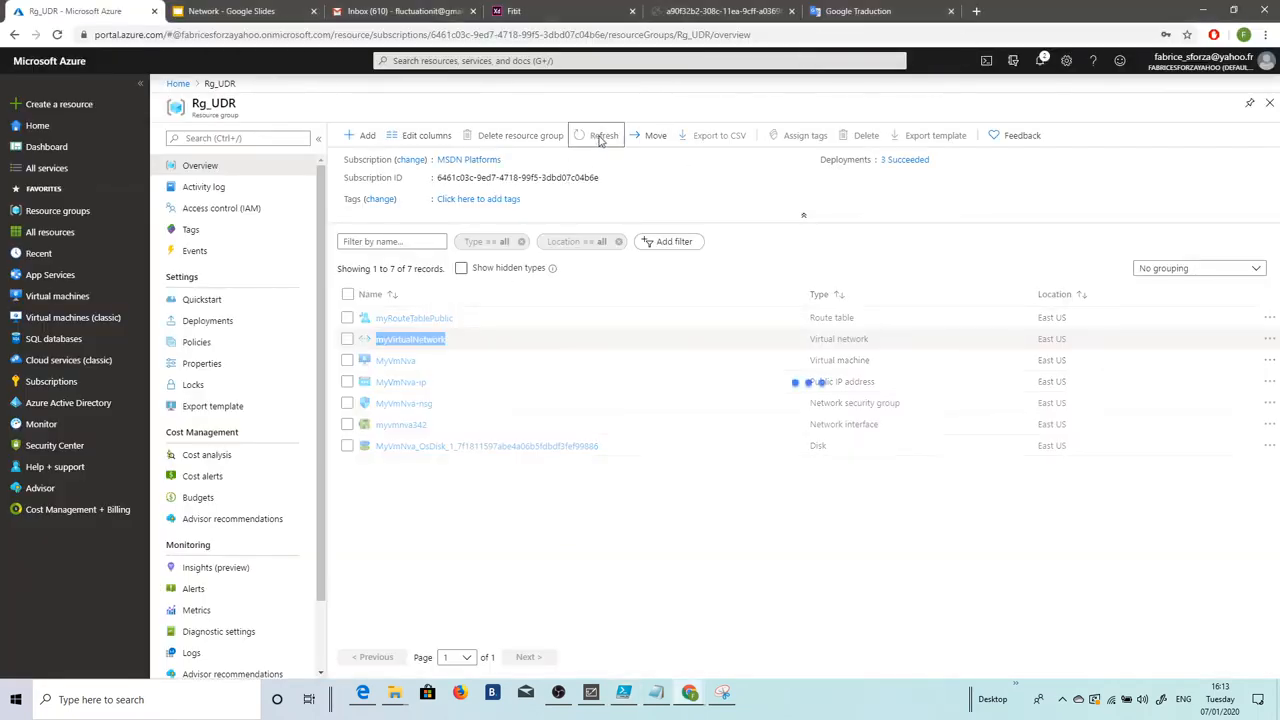
left_click(816, 294)
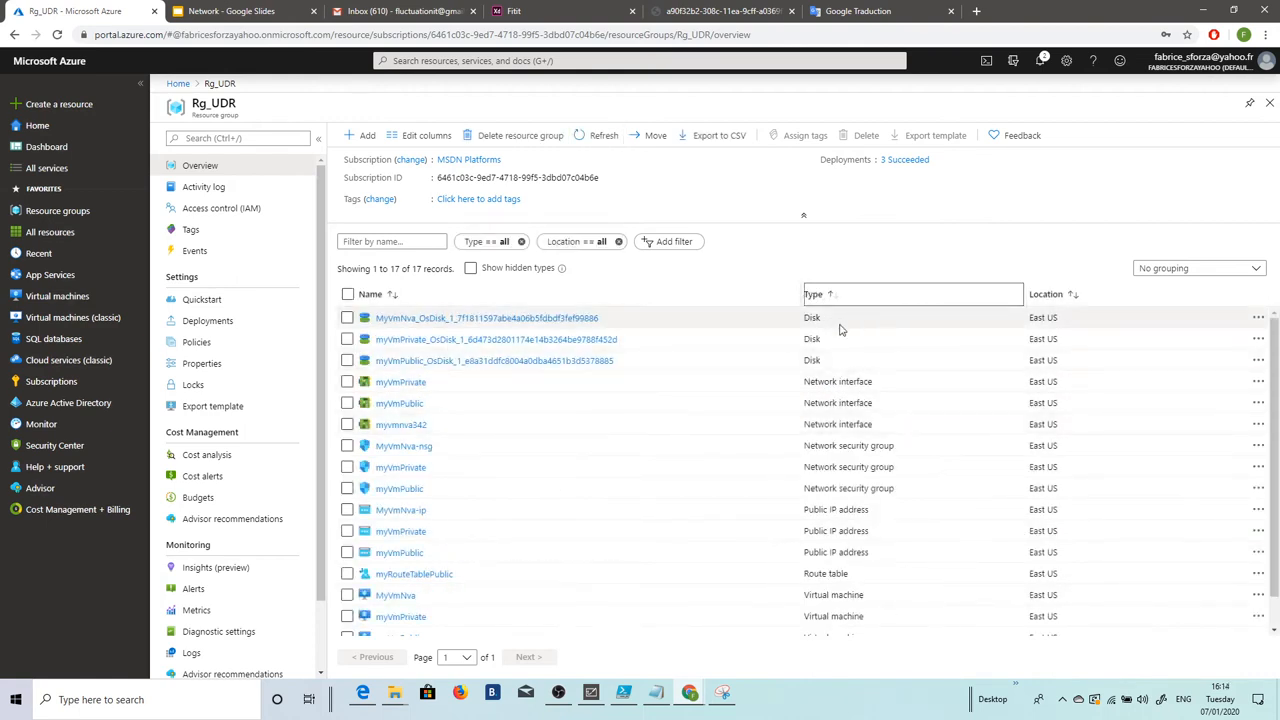
scroll(870, 370, "down", 1)
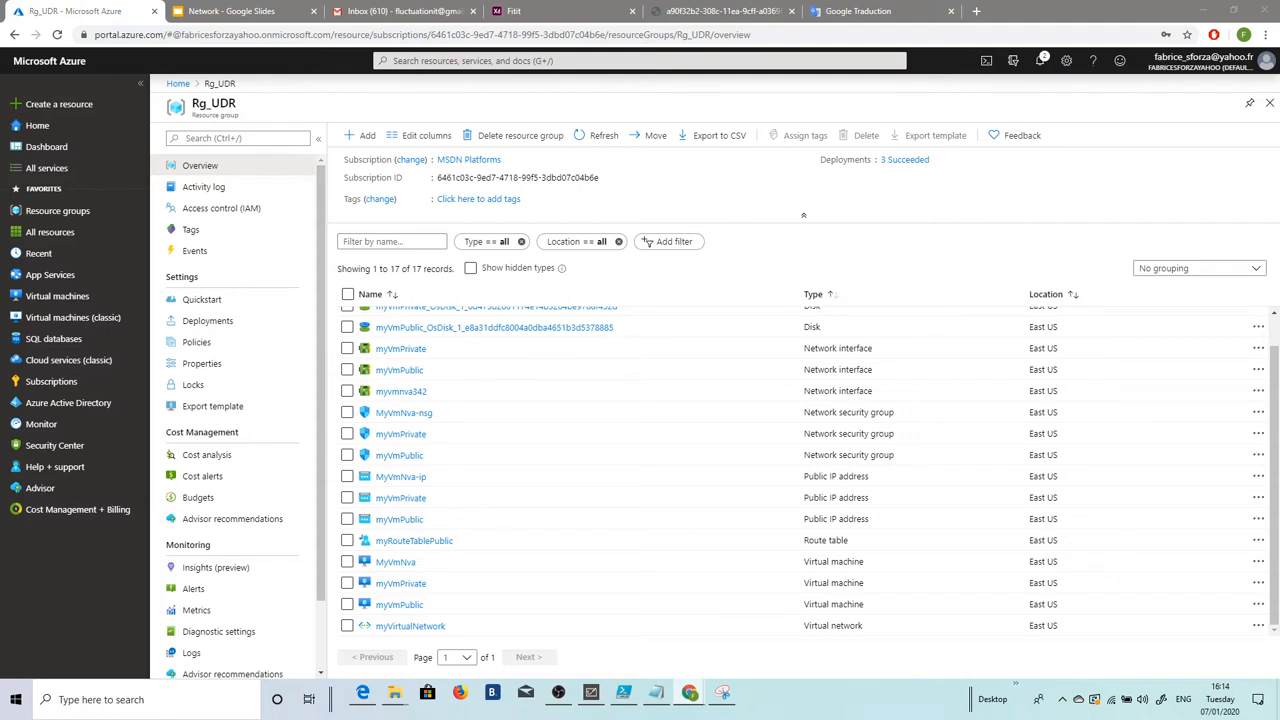
left_click(403, 585)
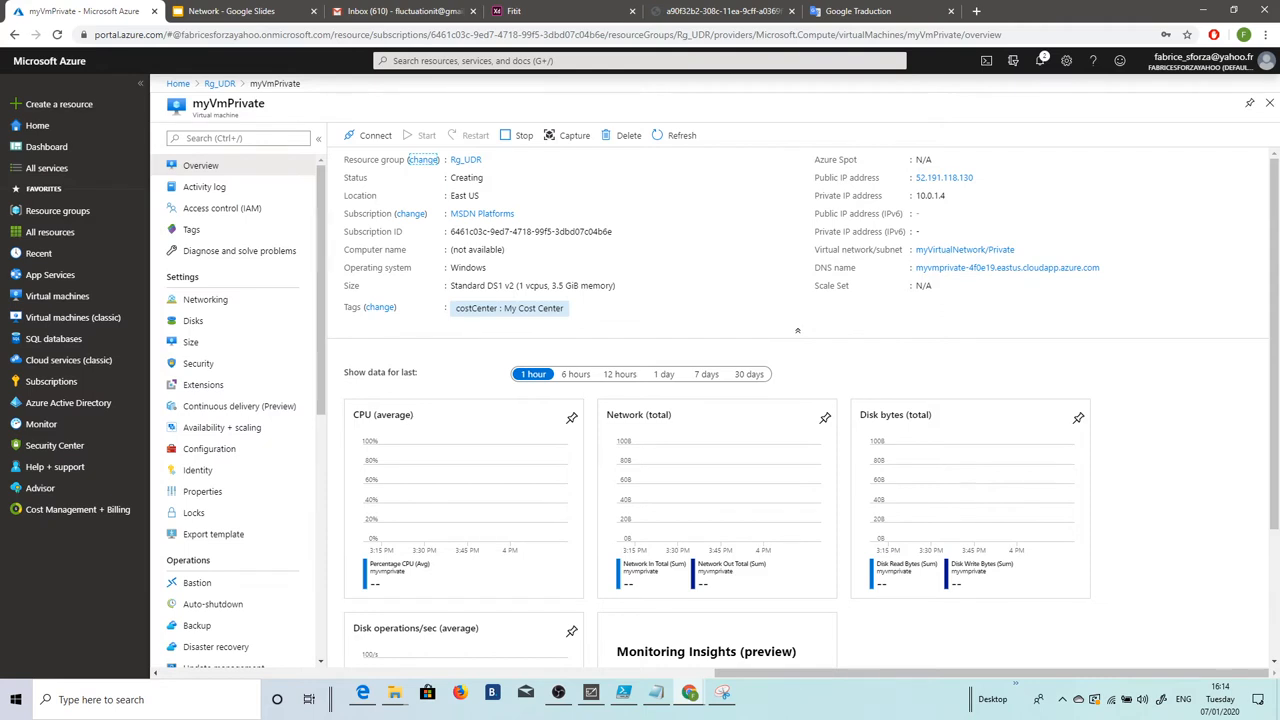
Step: Download and open the myVmPrivate RDP file, then cancel the first connection attempt
left_click(371, 137)
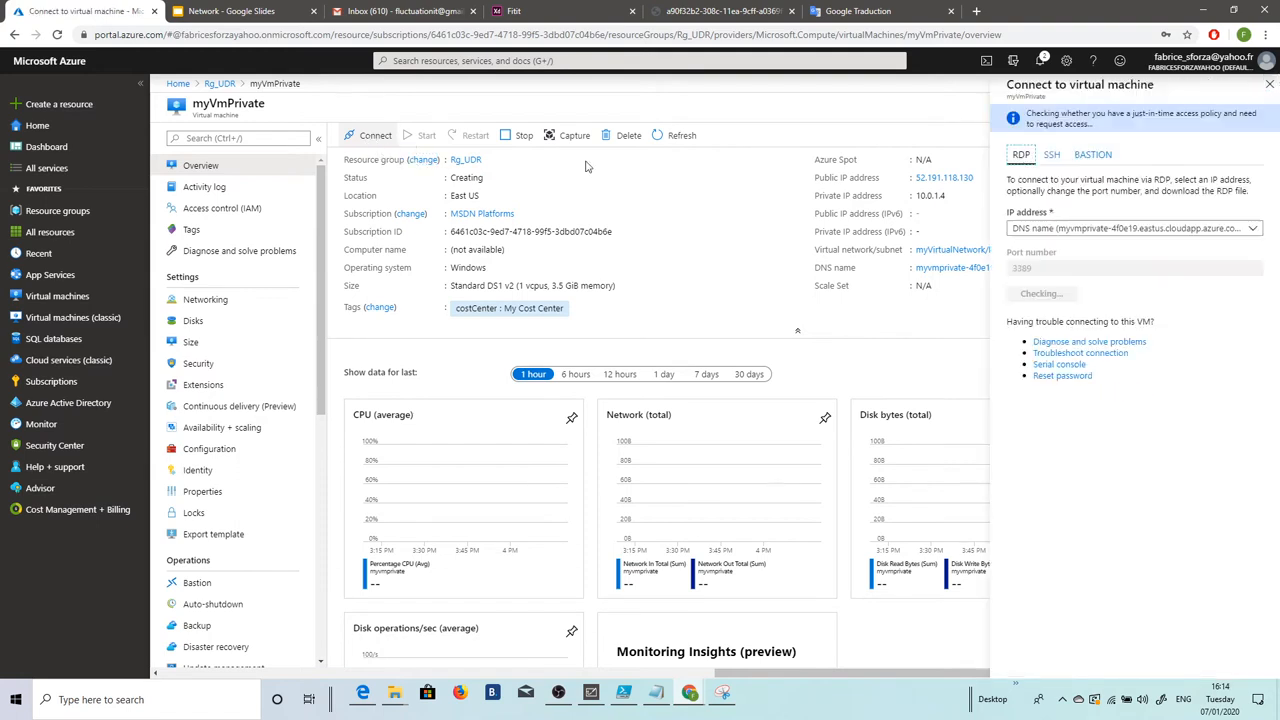
left_click(1045, 290)
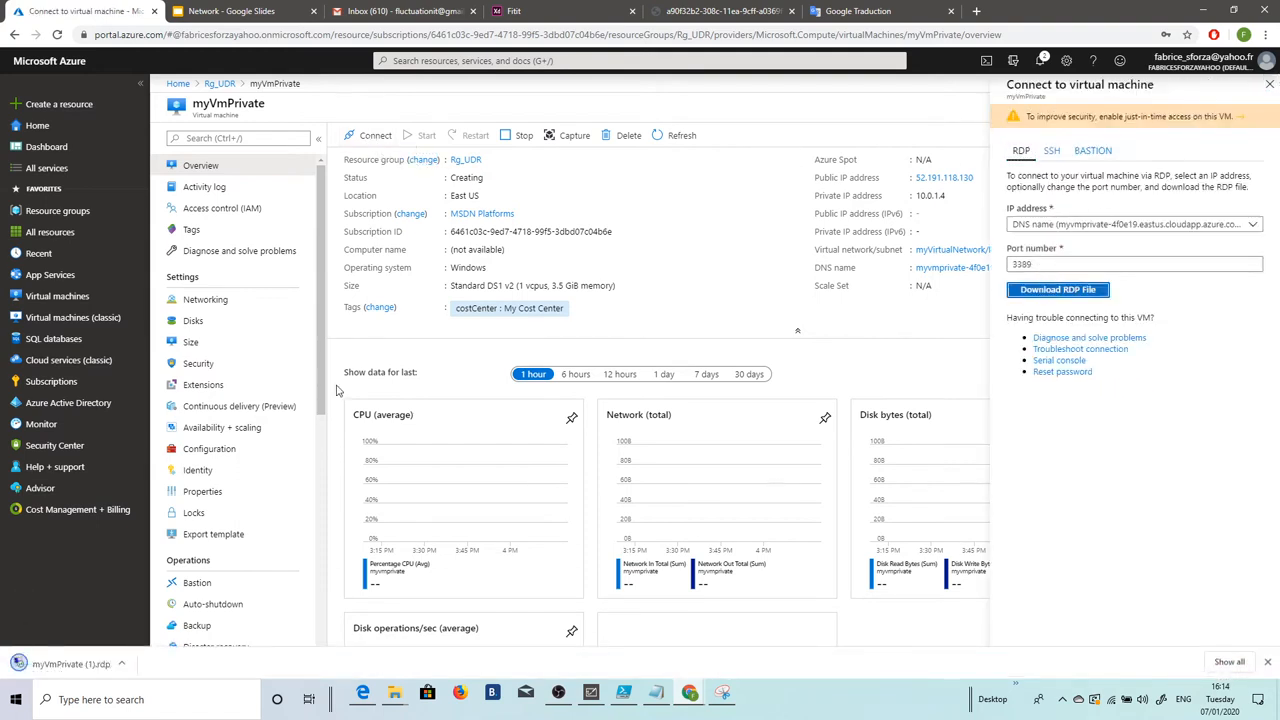
left_click(60, 665)
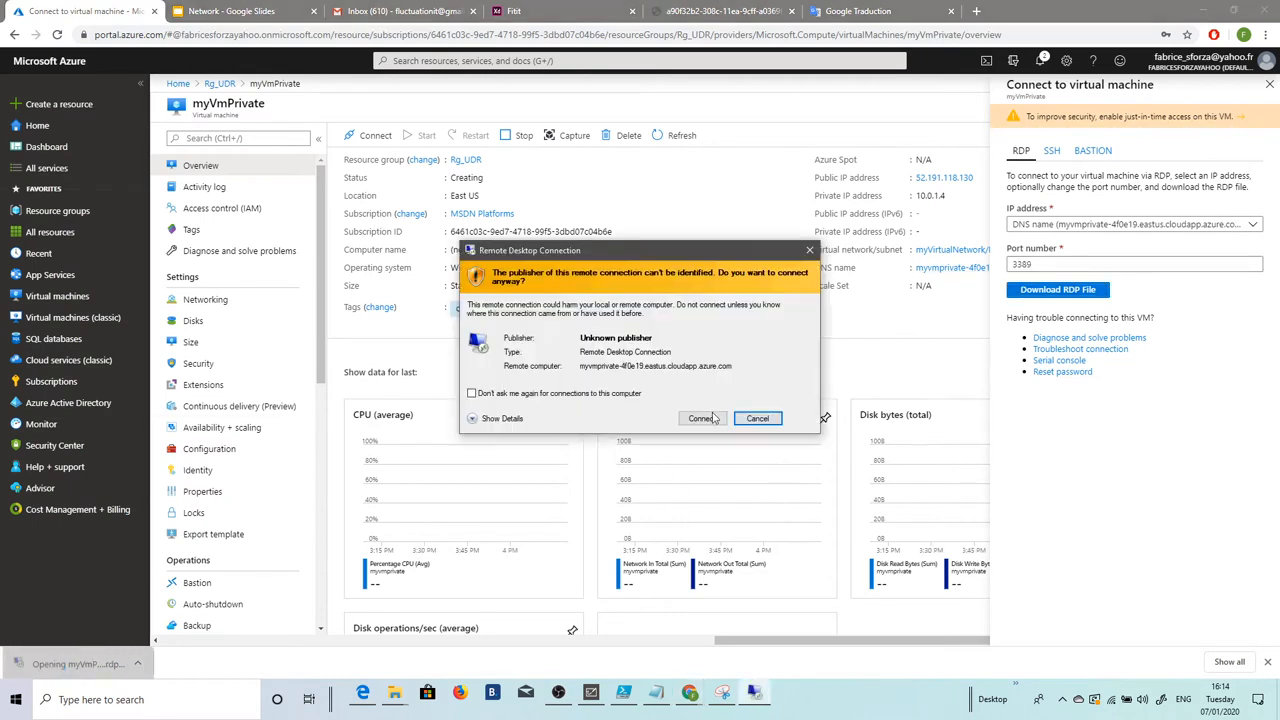
left_click(708, 416)
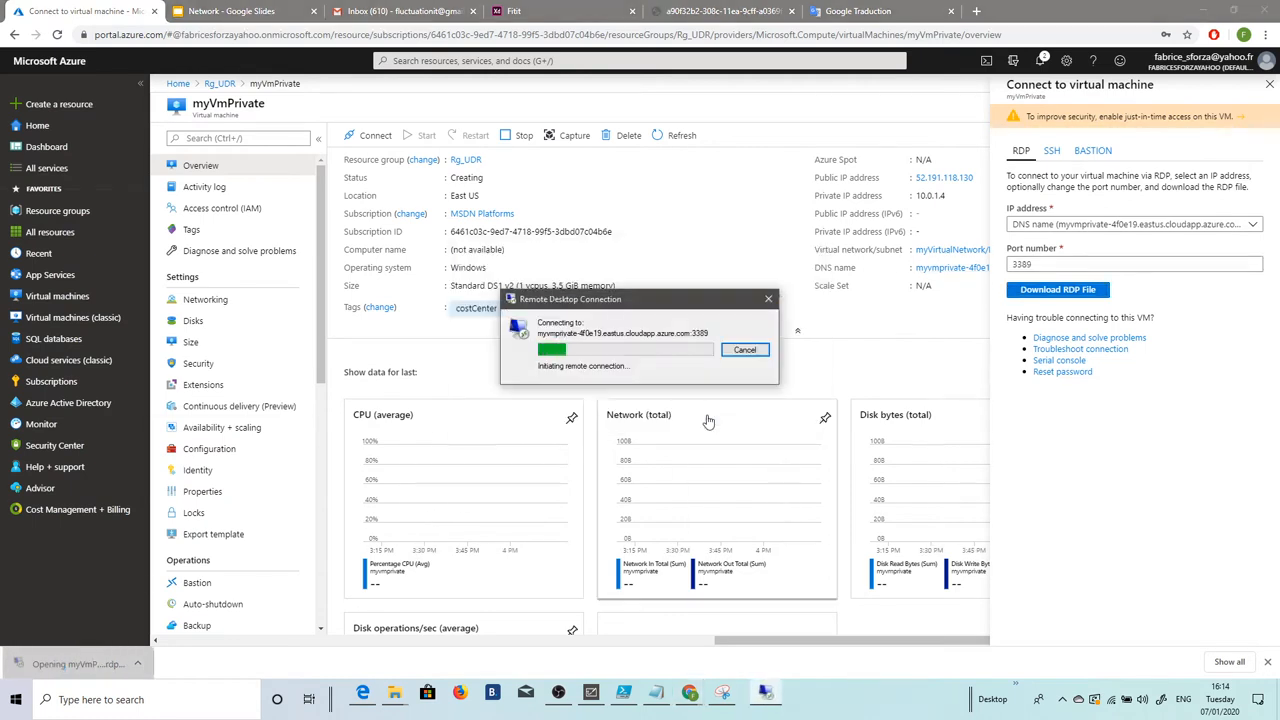
left_click(745, 350)
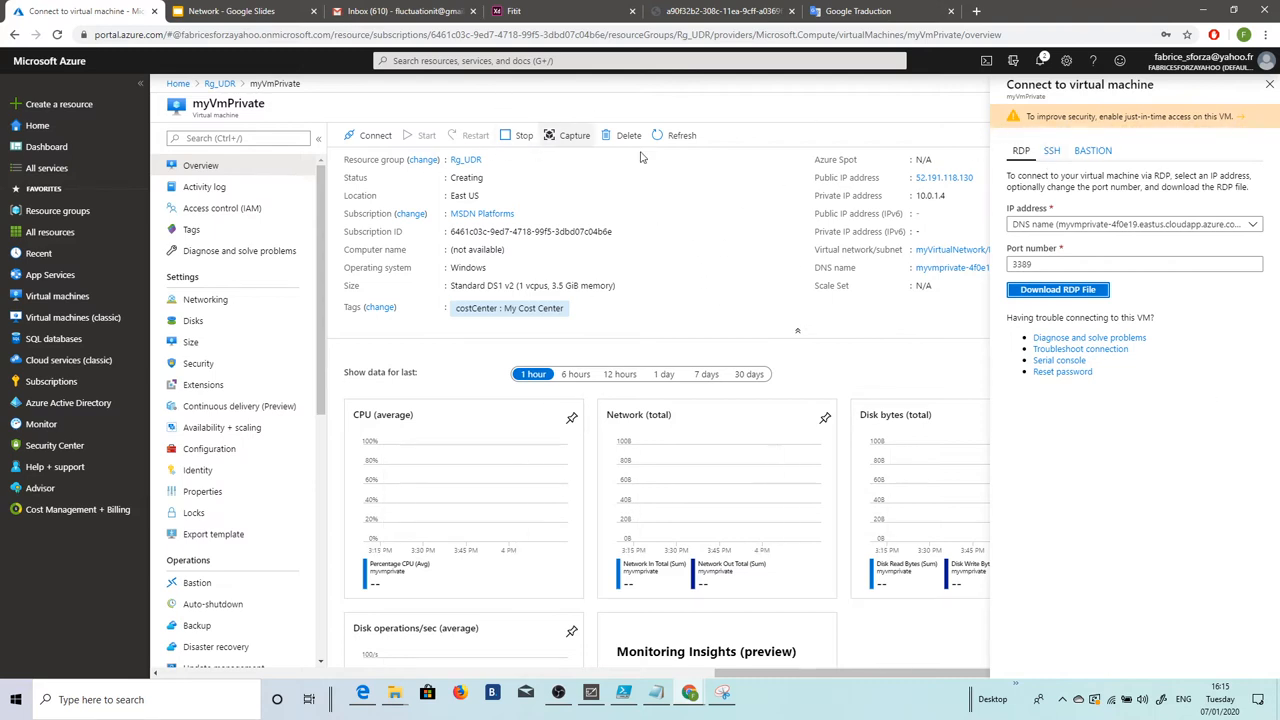
Step: Reopen the downloaded RDP file, sign in with the admin credentials, and accept the certificate
left_click(1026, 288)
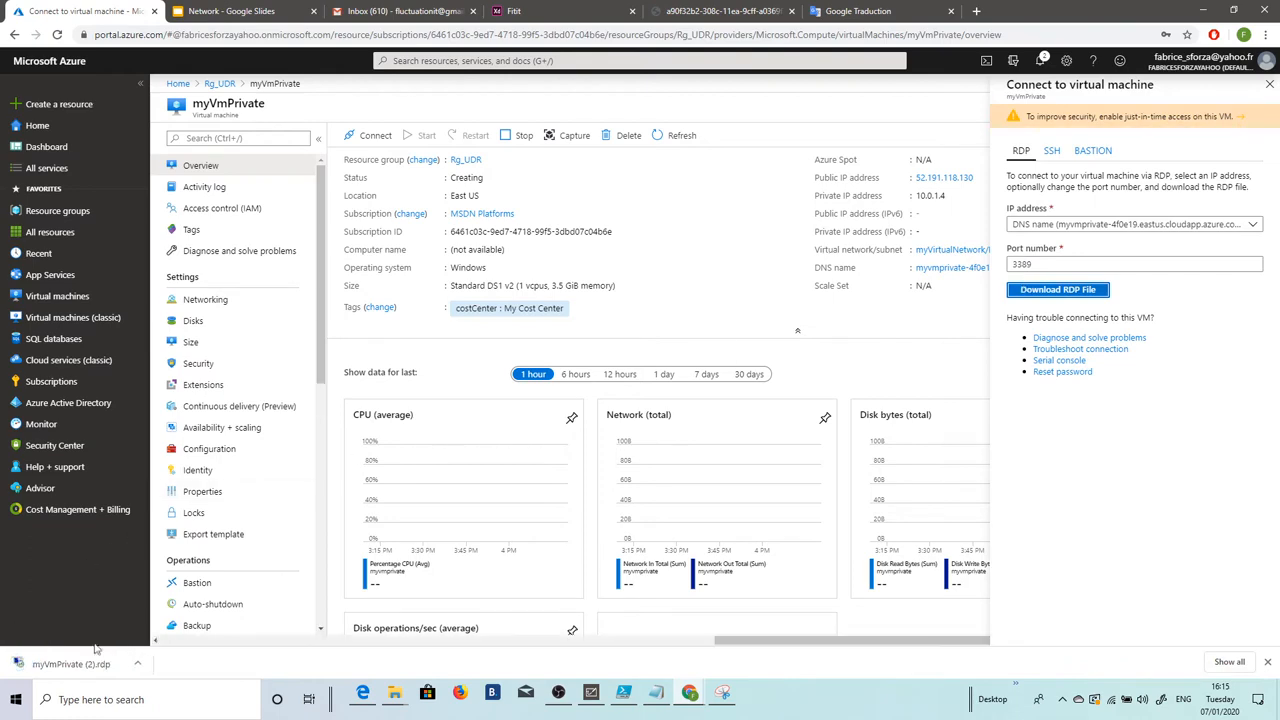
left_click(75, 664)
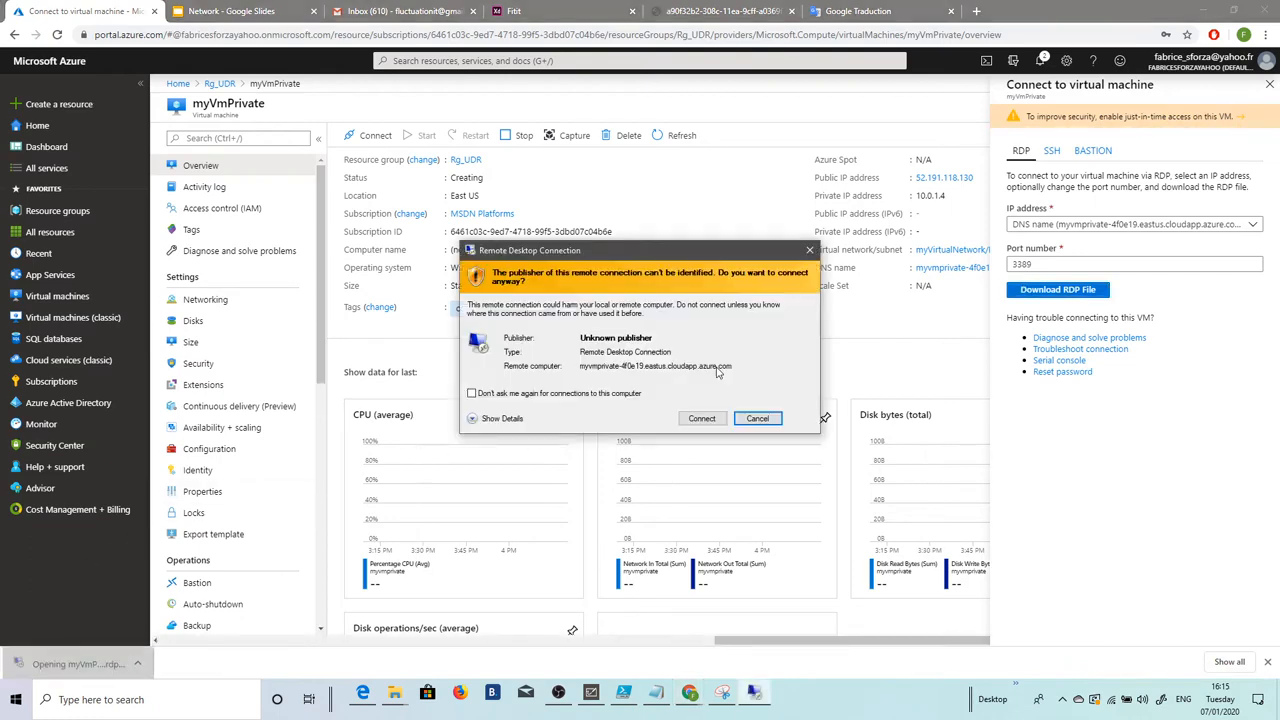
left_click_drag(552, 247, 604, 178)
left_click(737, 340)
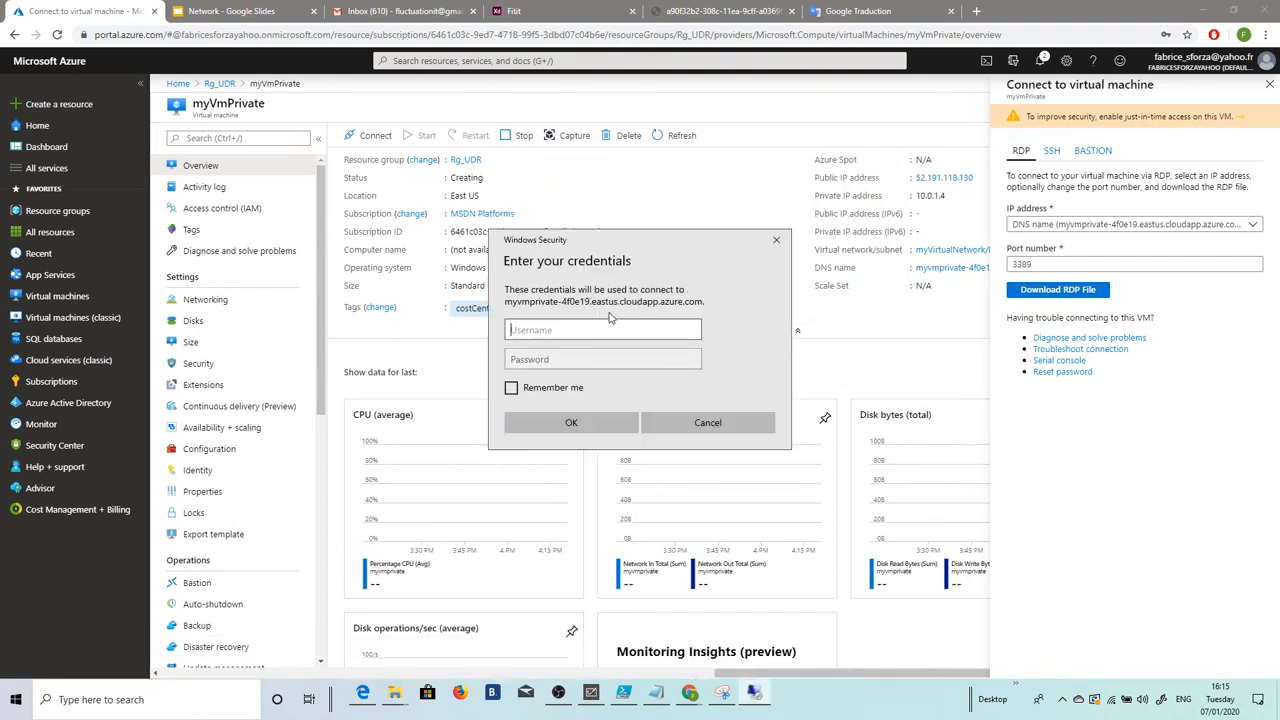
type("fabrice")
key("Tab")
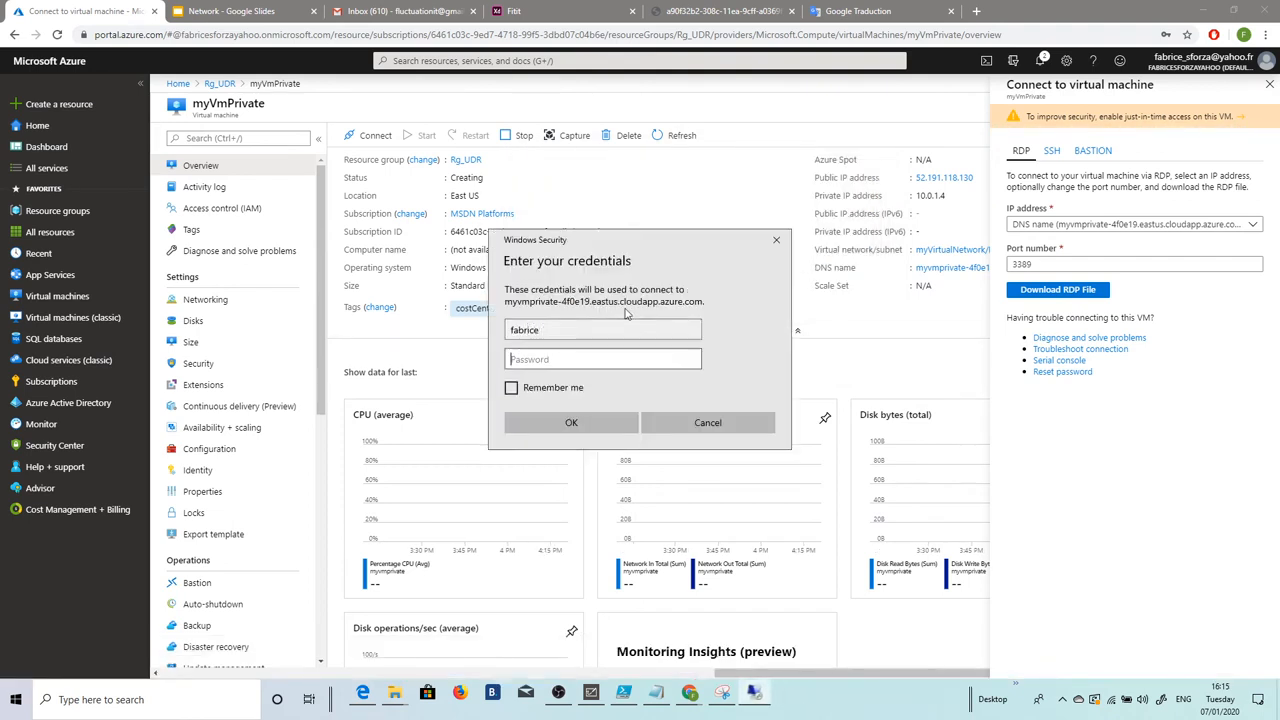
type("*************")
key("Return")
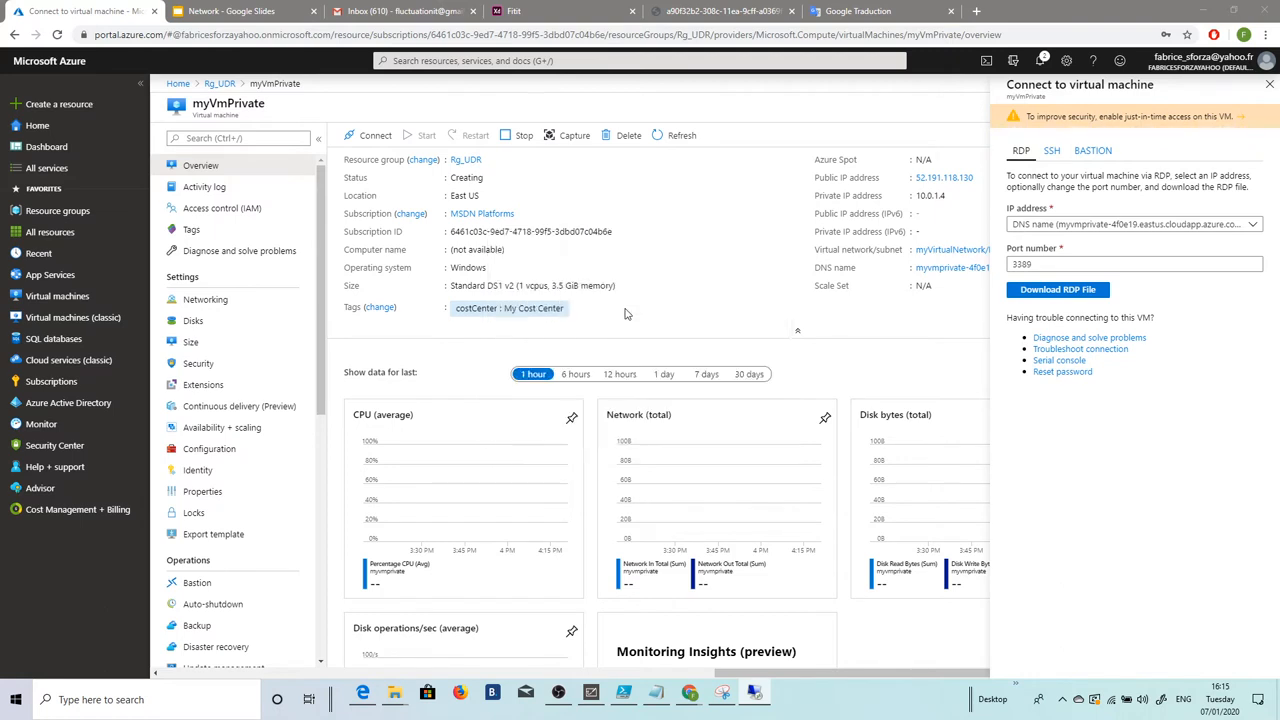
left_click(690, 458)
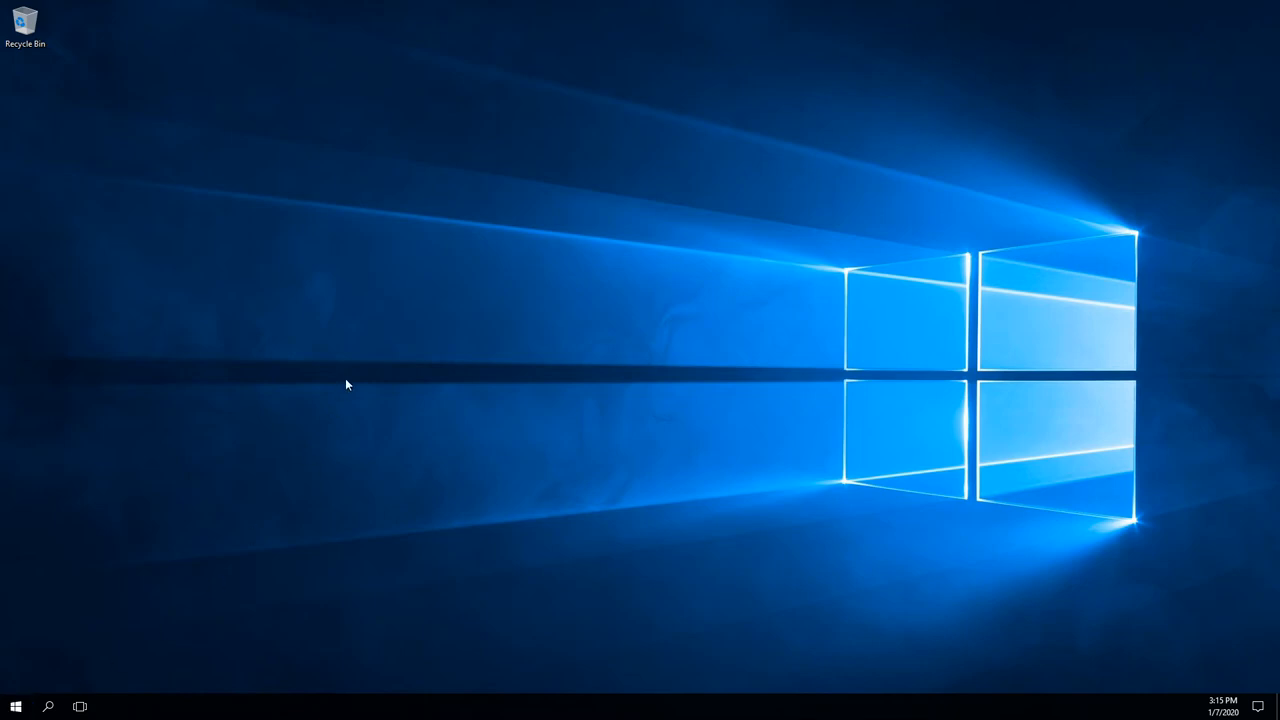
Step: Launch Windows PowerShell from the remote Start menu and position its window over Server Manager
left_click(18, 708)
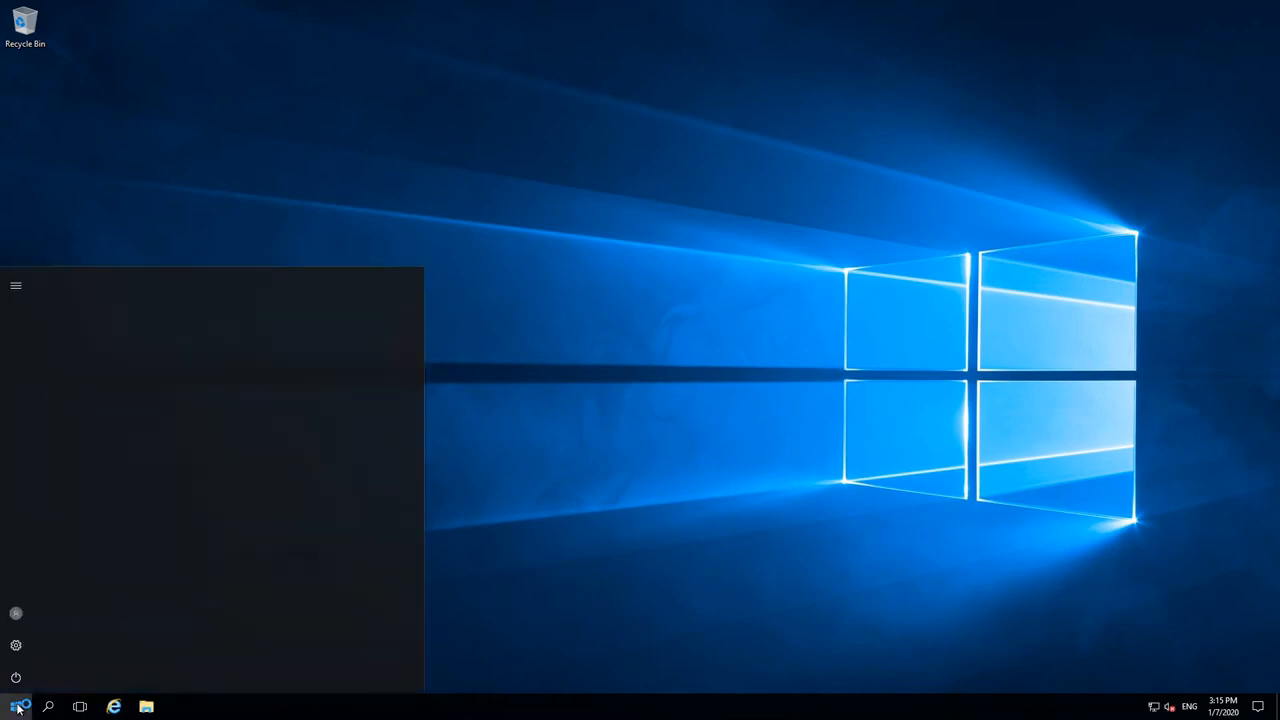
left_click(312, 333)
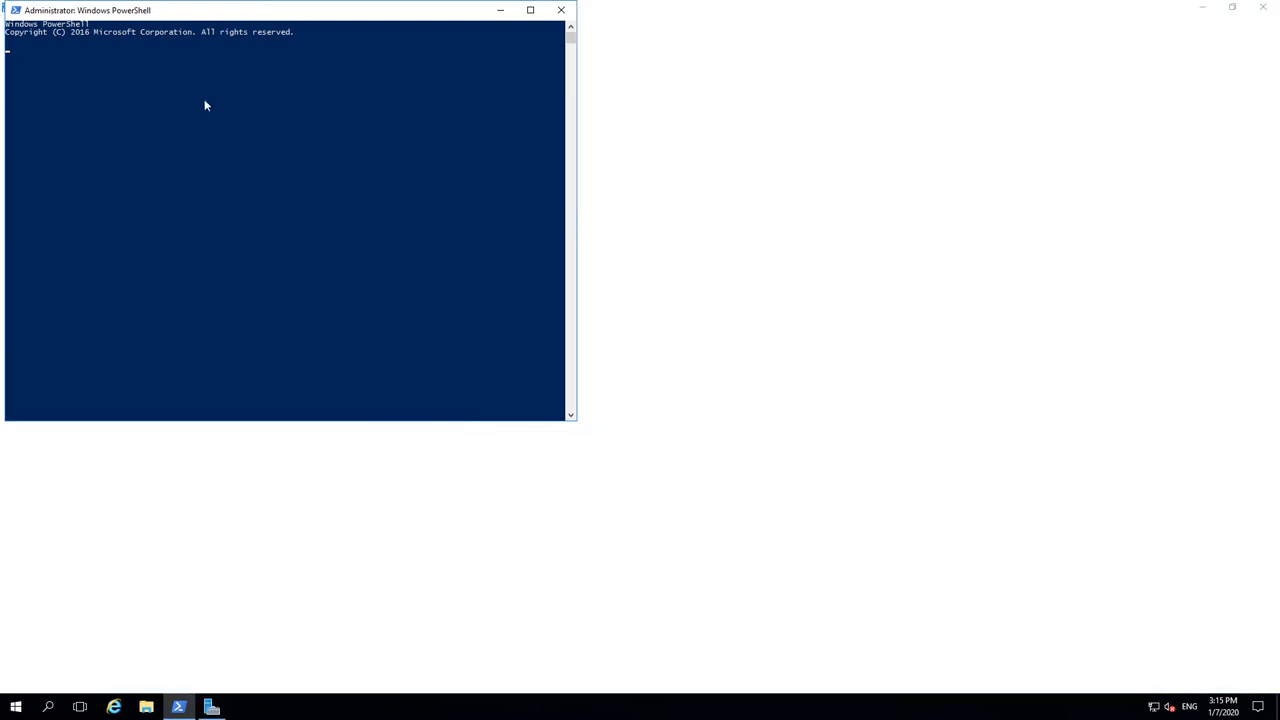
left_click(203, 98)
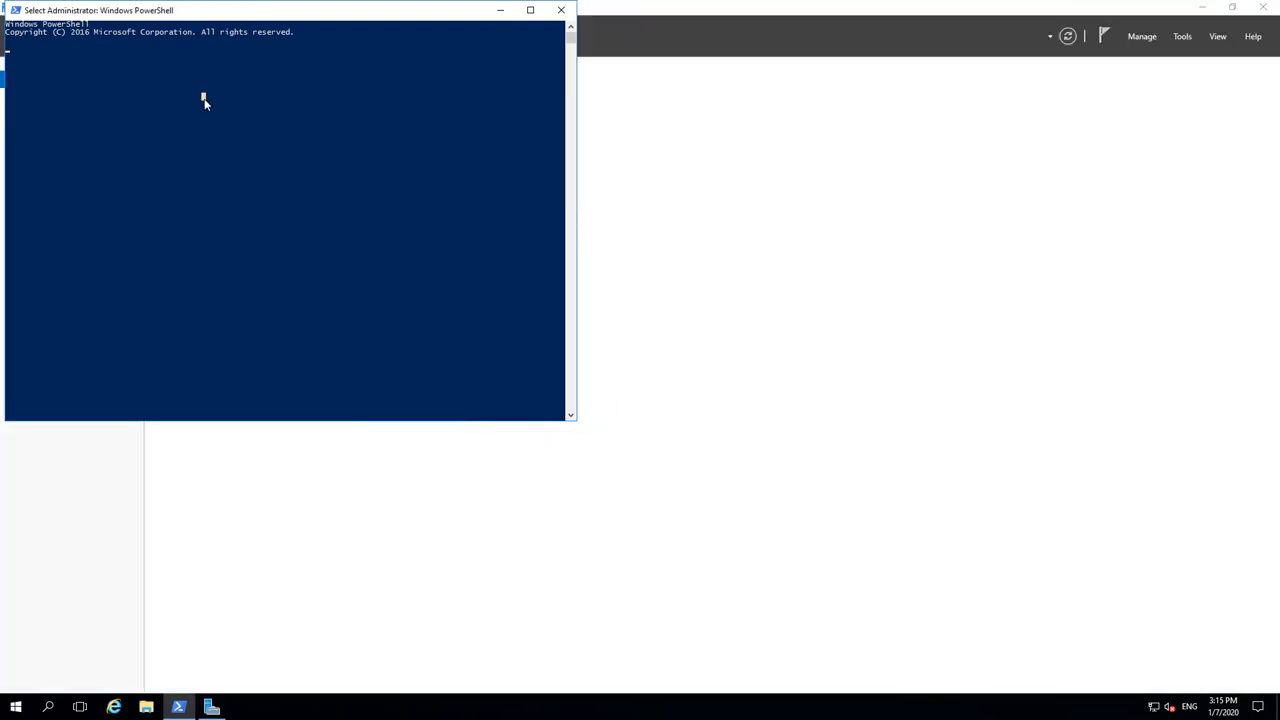
key("Return")
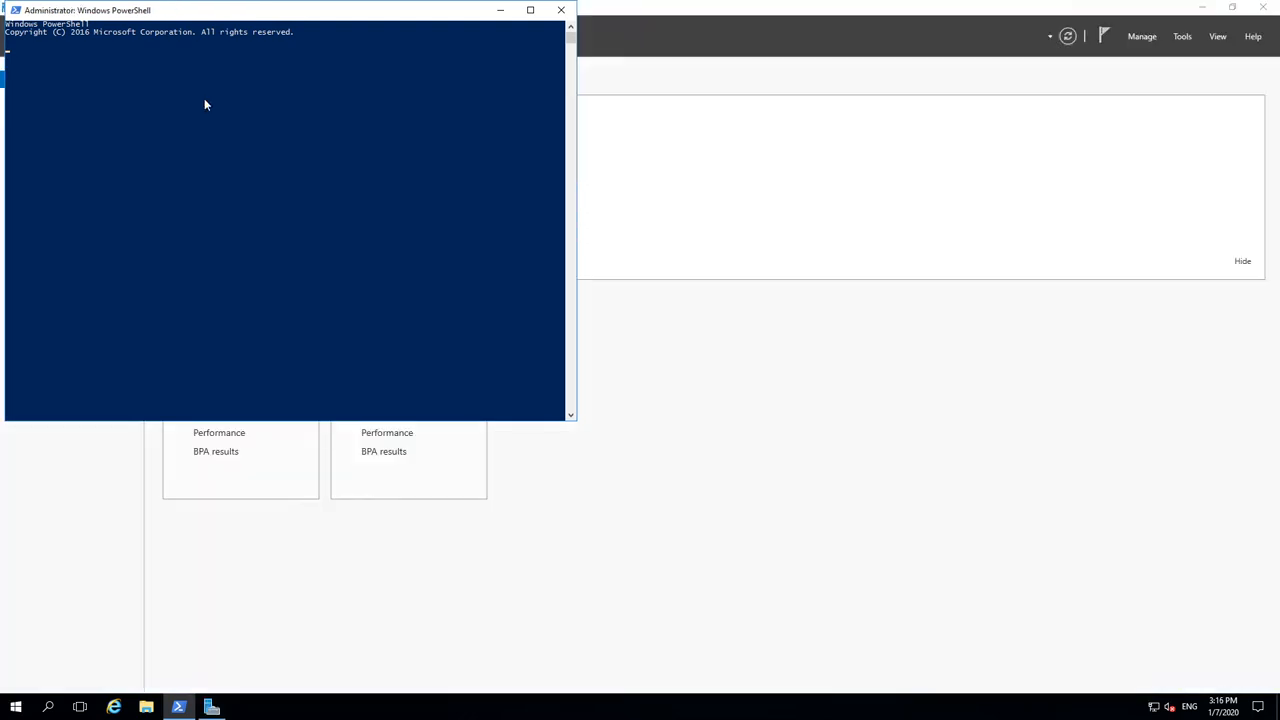
left_click_drag(235, 11, 330, 47)
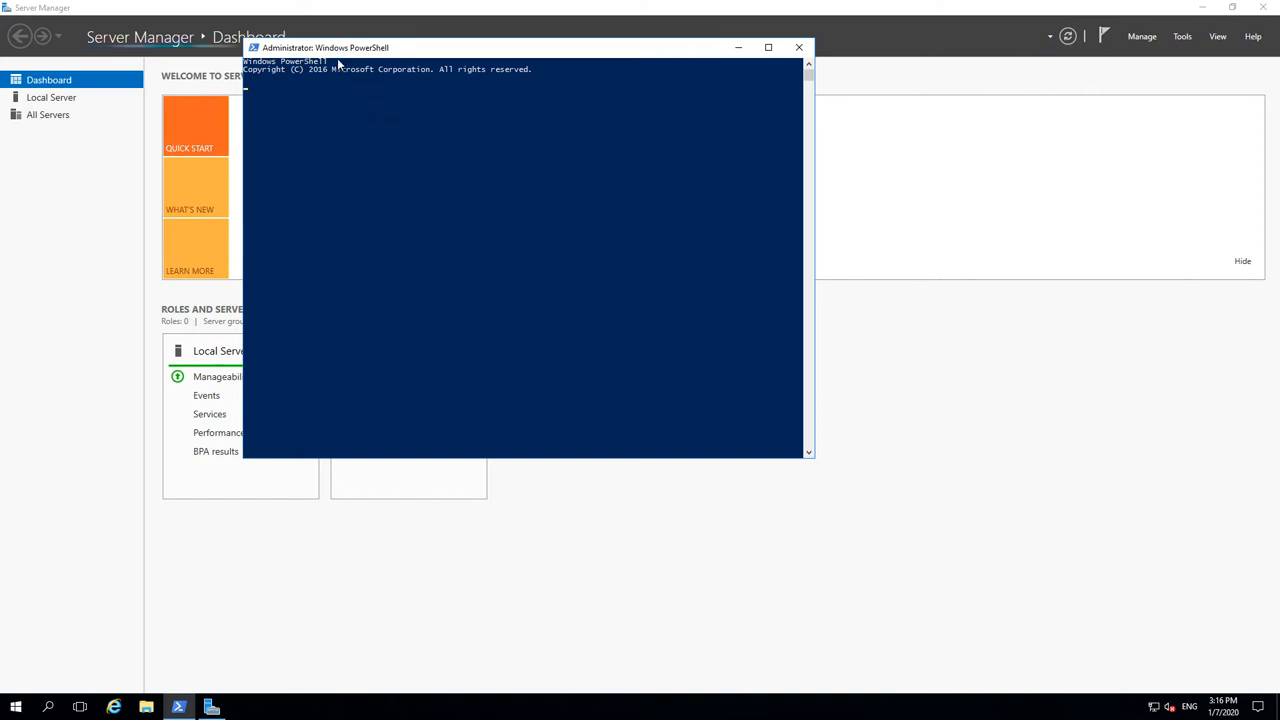
left_click_drag(321, 52, 393, 65)
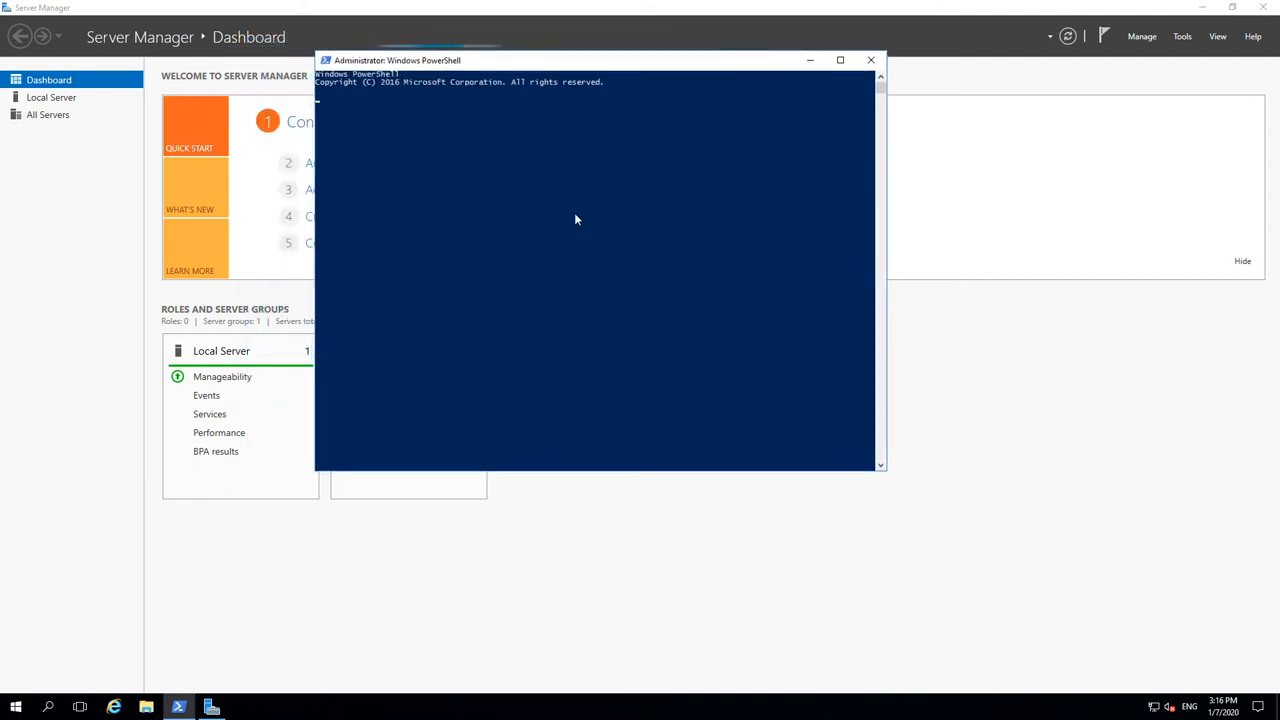
left_click_drag(606, 73, 587, 81)
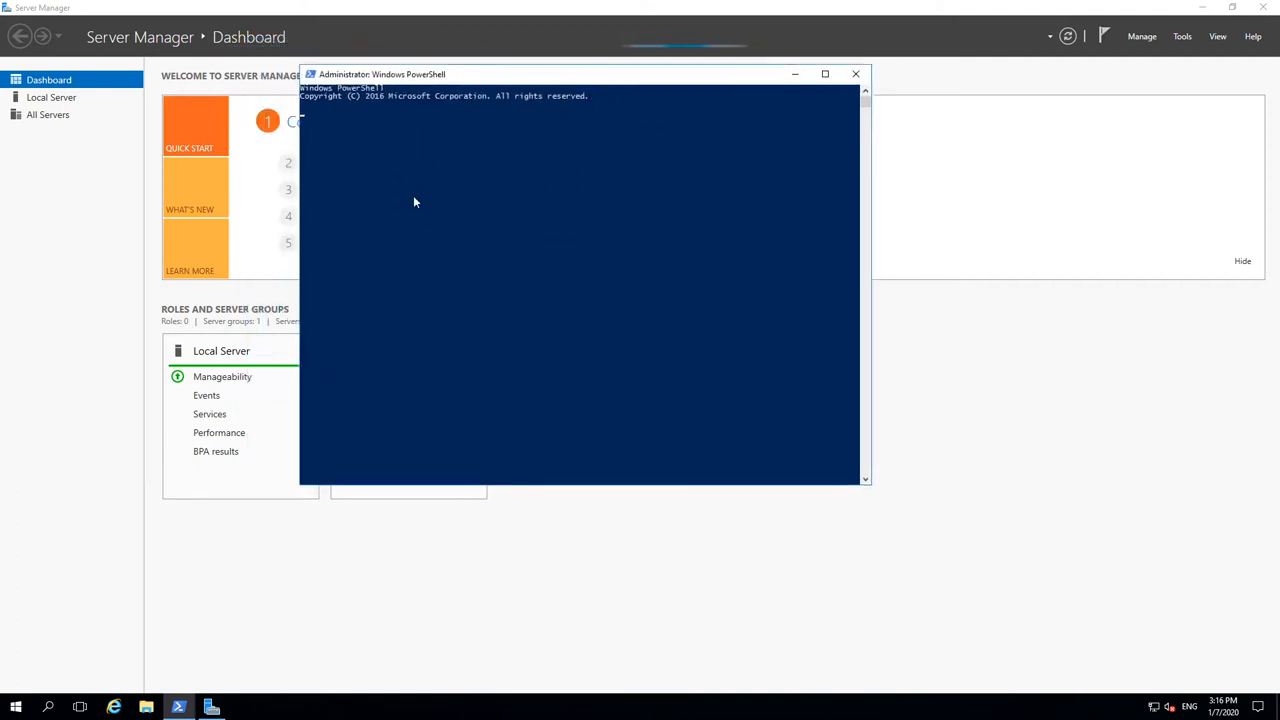
left_click(653, 160)
right_click(683, 152)
Step: Open Command Prompt via a cmd search and start powershell in it after correcting a typo
left_click(20, 708)
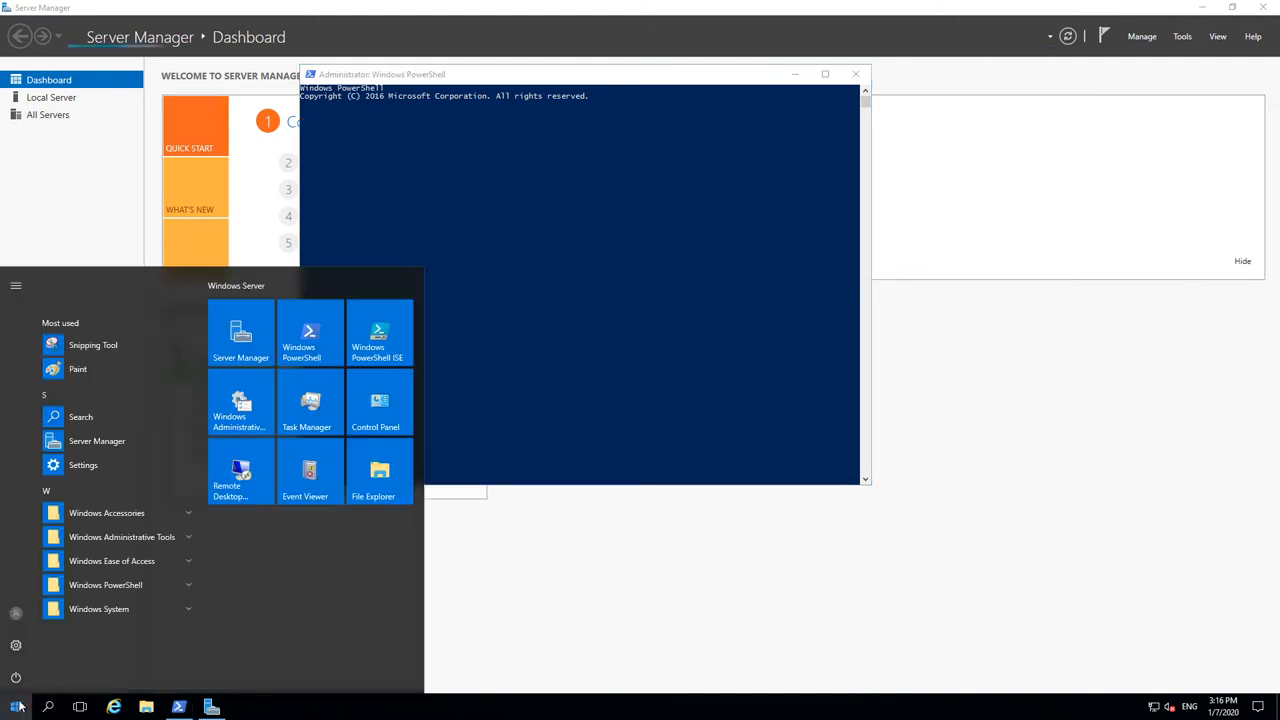
type("cmd")
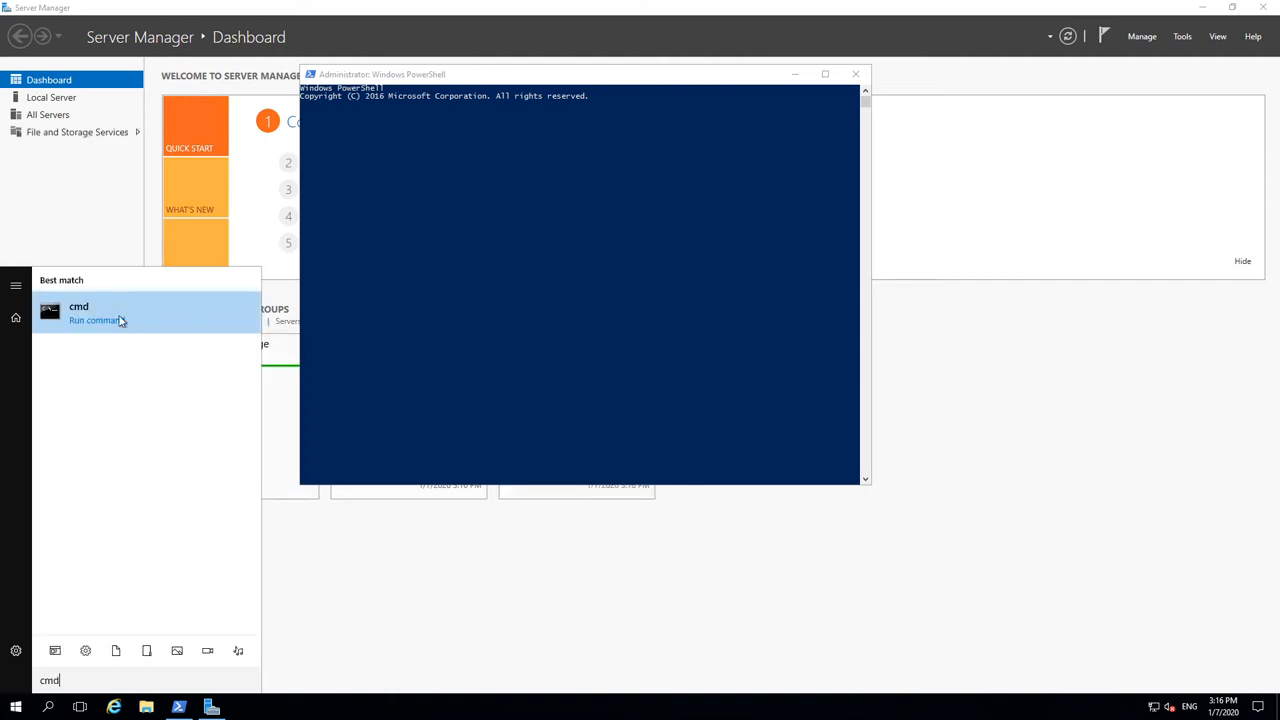
left_click(117, 321)
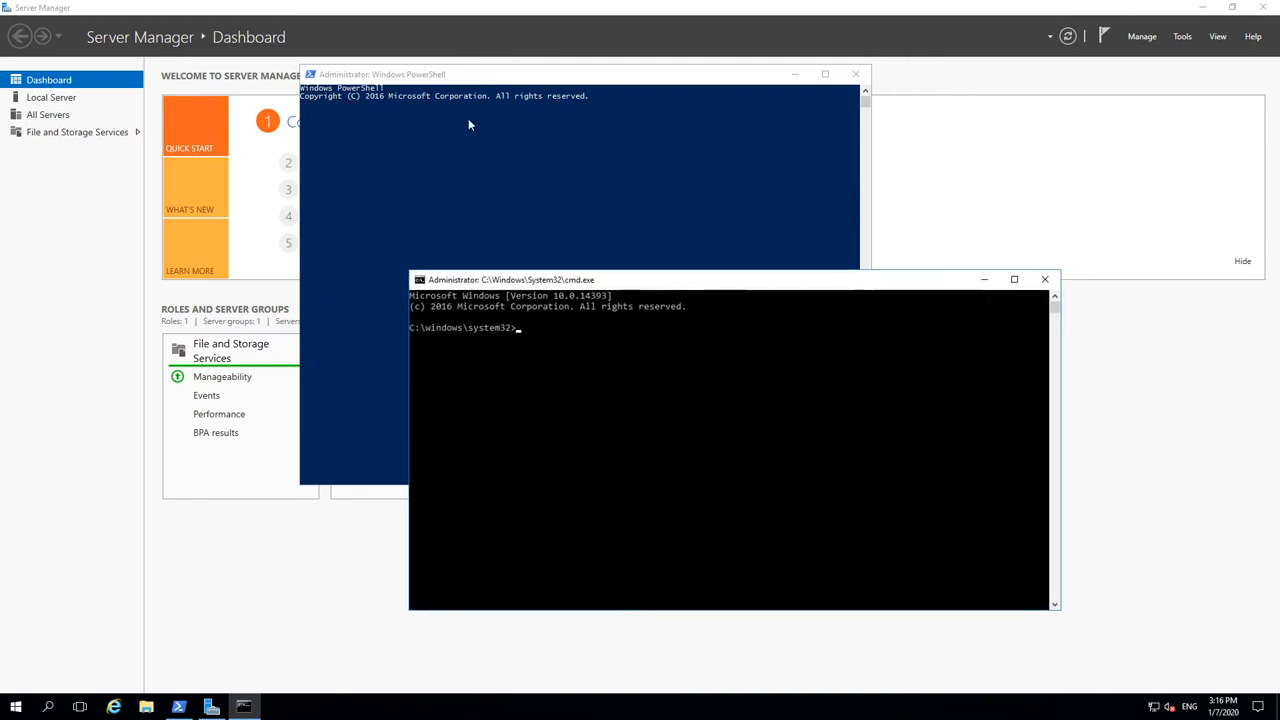
left_click(556, 347)
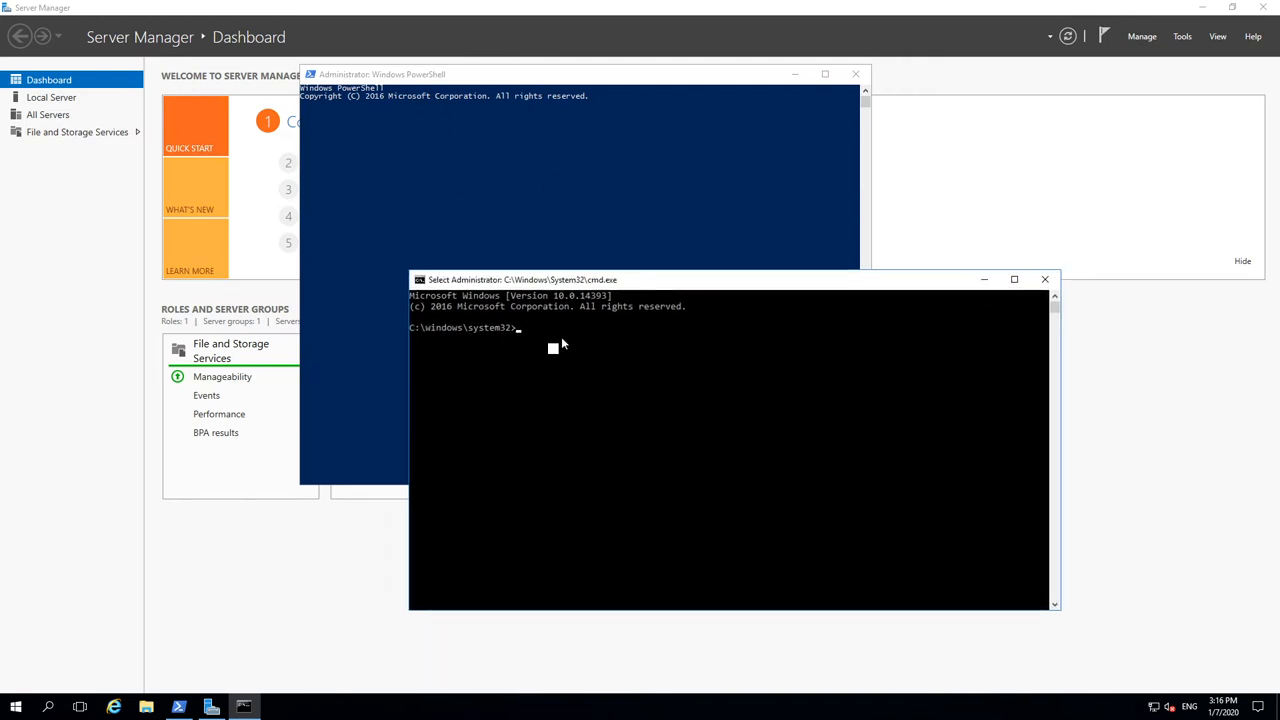
type("powershl")
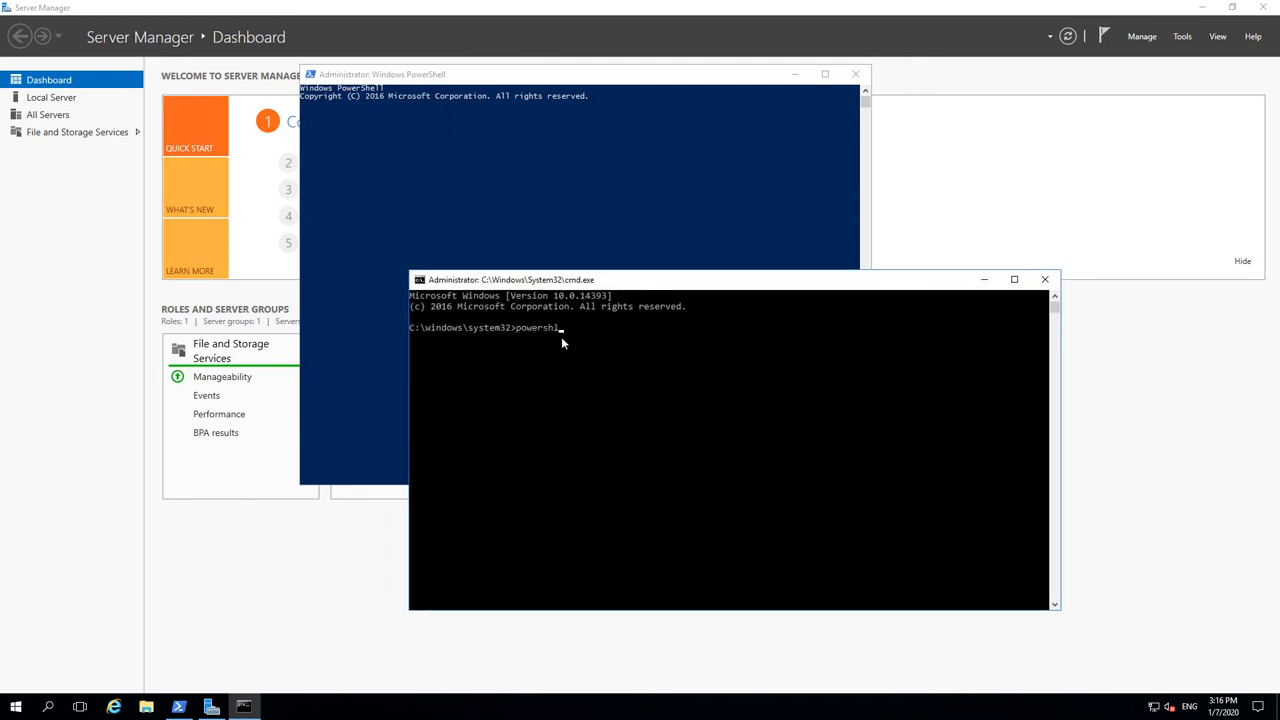
type("l")
key("Return")
type("powershell")
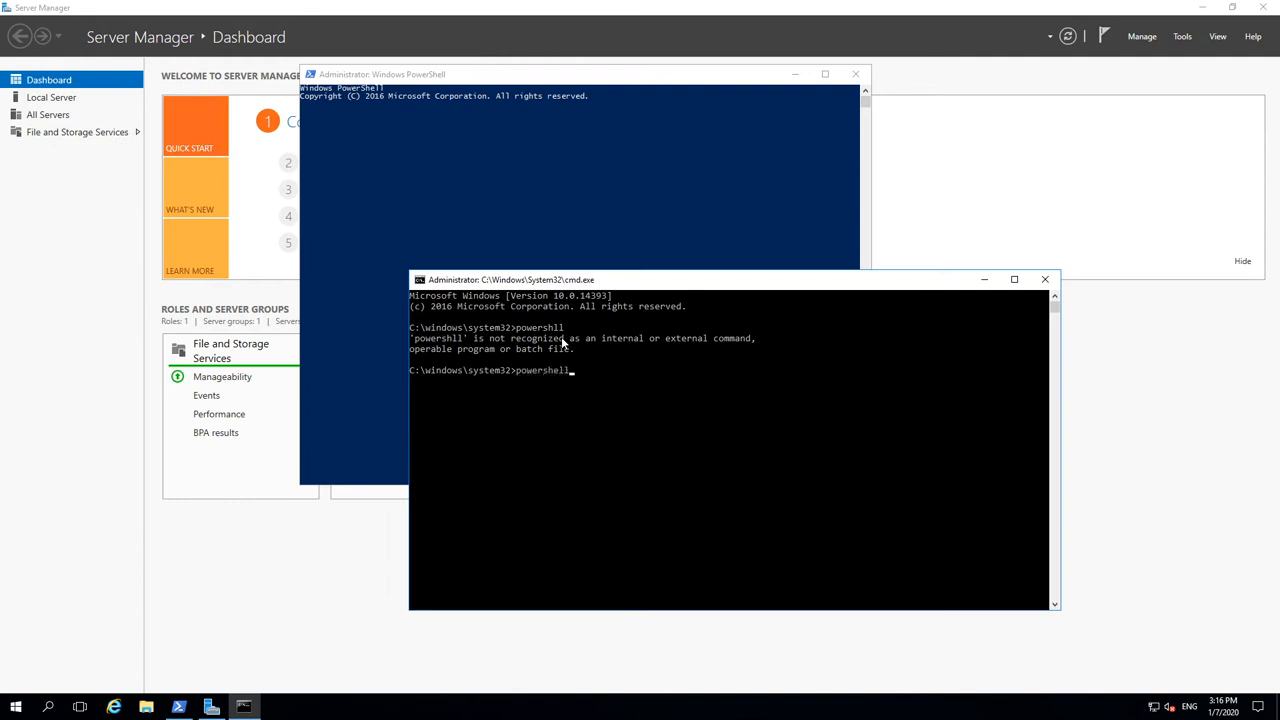
key("Return")
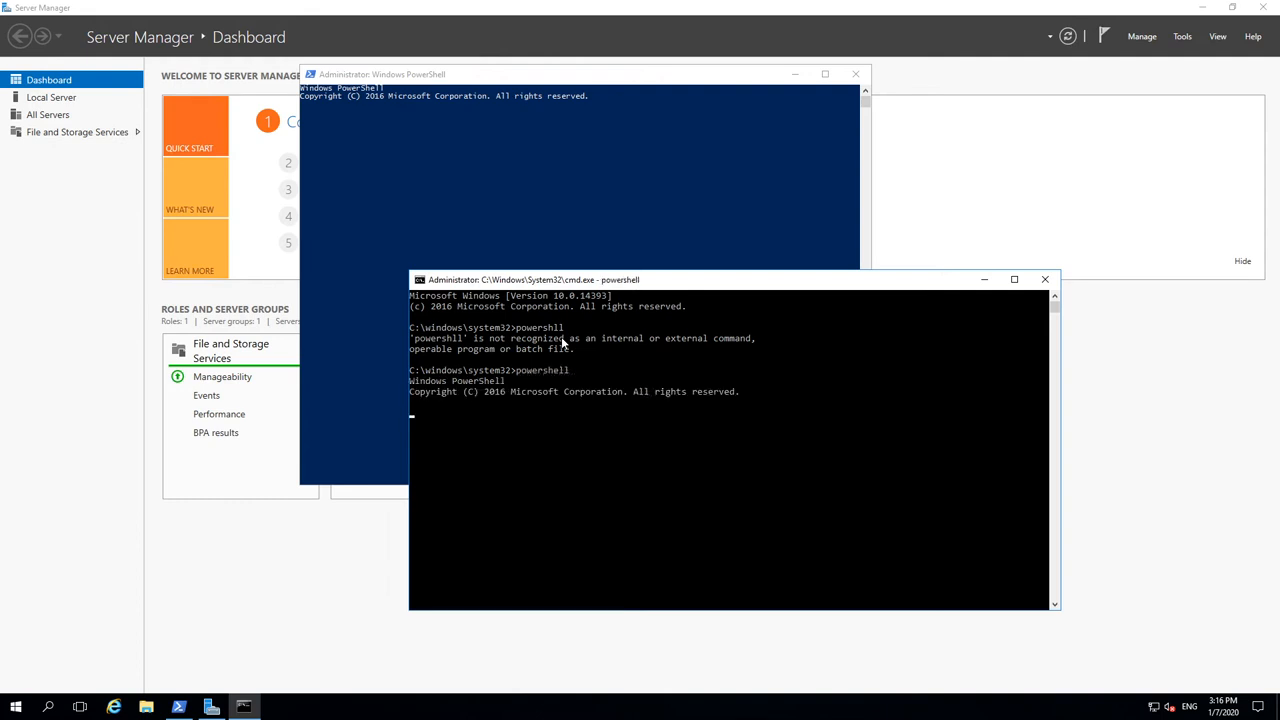
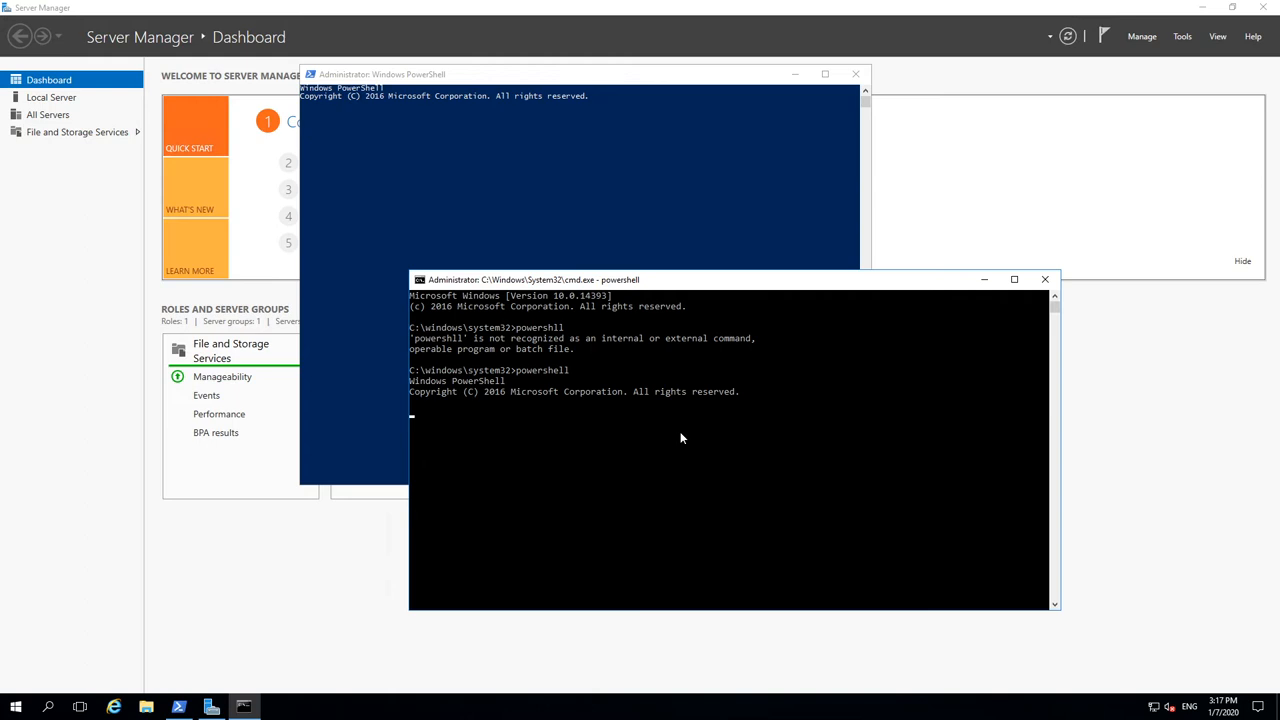
Step: Move the cmd console aside and exit its text-selection mode
left_click(585, 464)
right_click(586, 461)
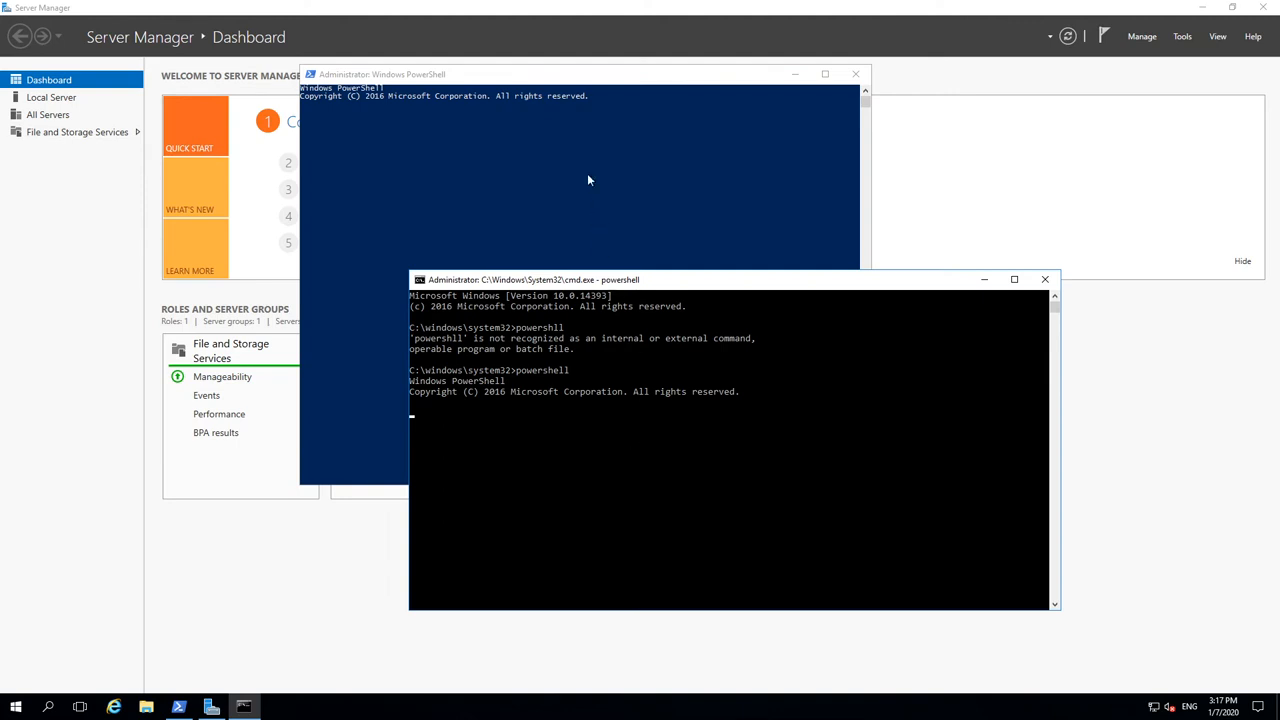
left_click(563, 370)
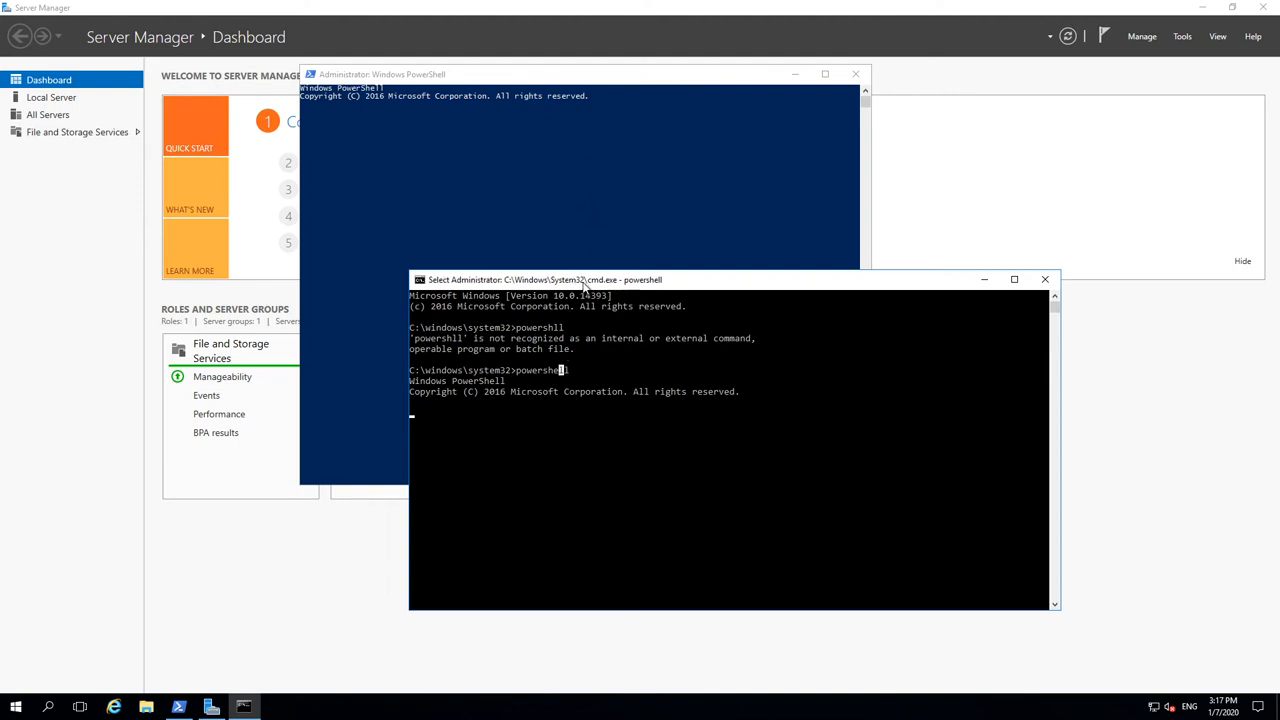
left_click_drag(582, 282, 653, 192)
left_click(92, 226)
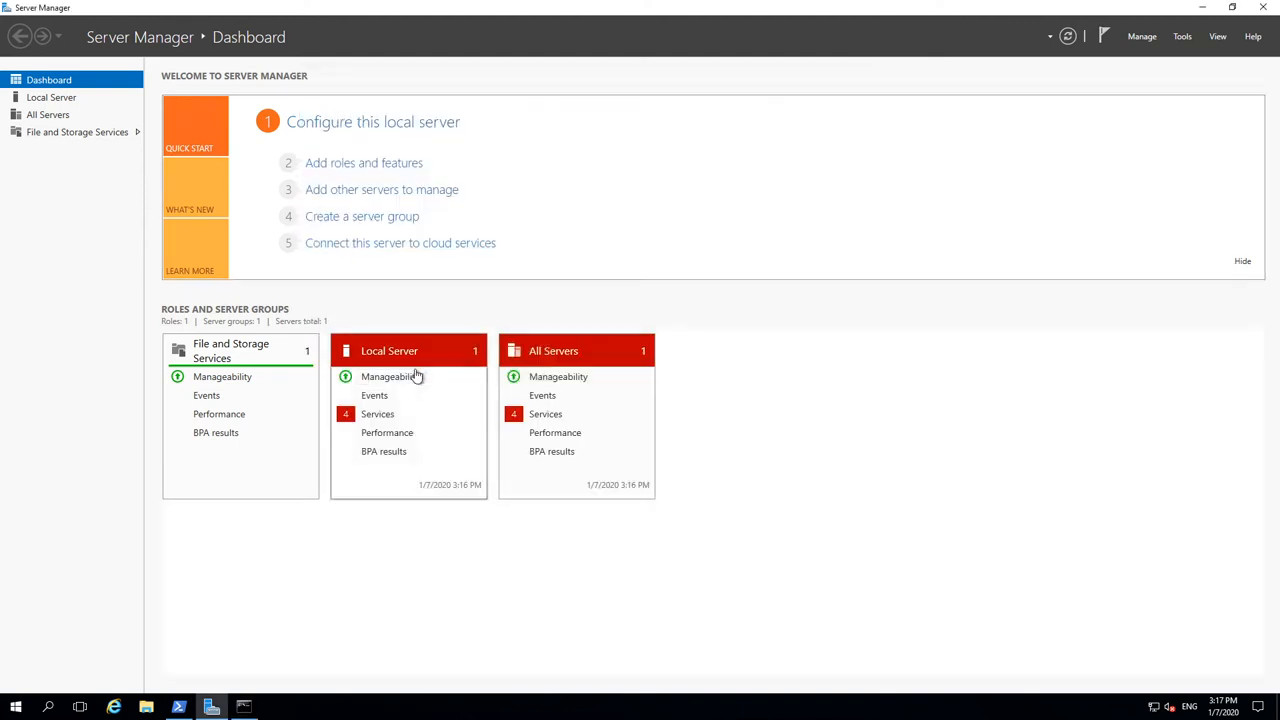
left_click(240, 708)
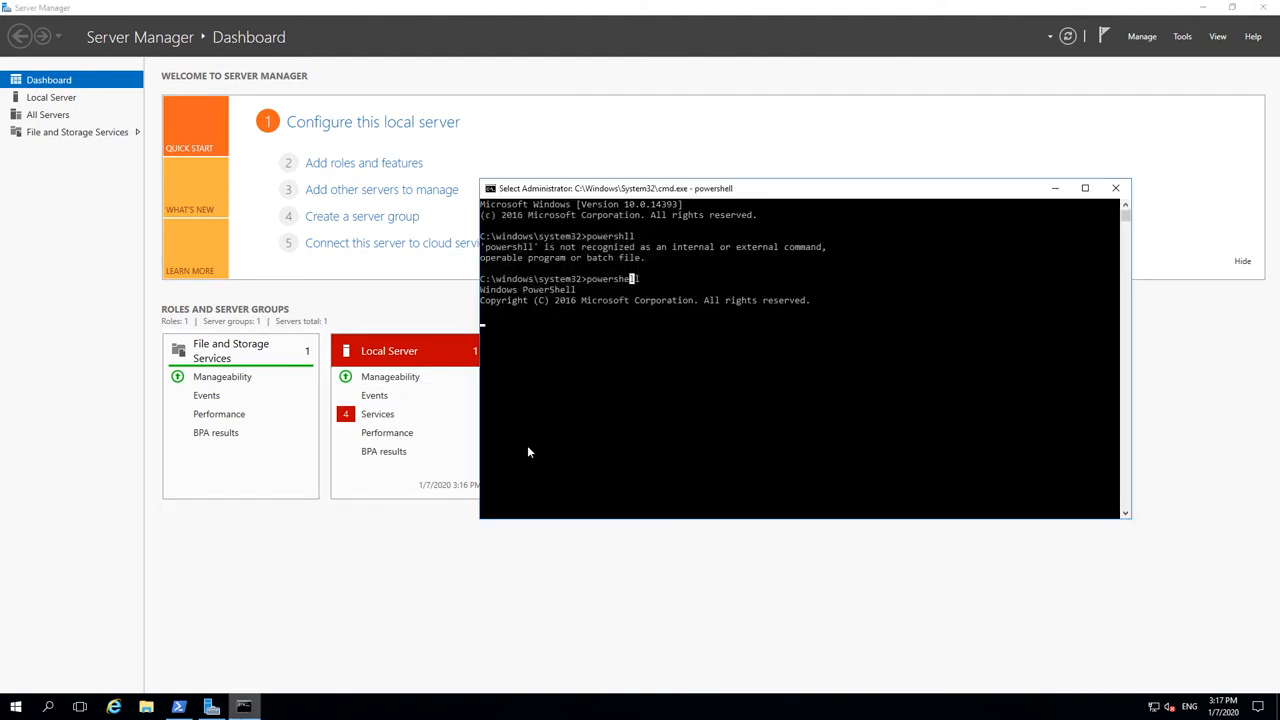
left_click(557, 428)
key("Return")
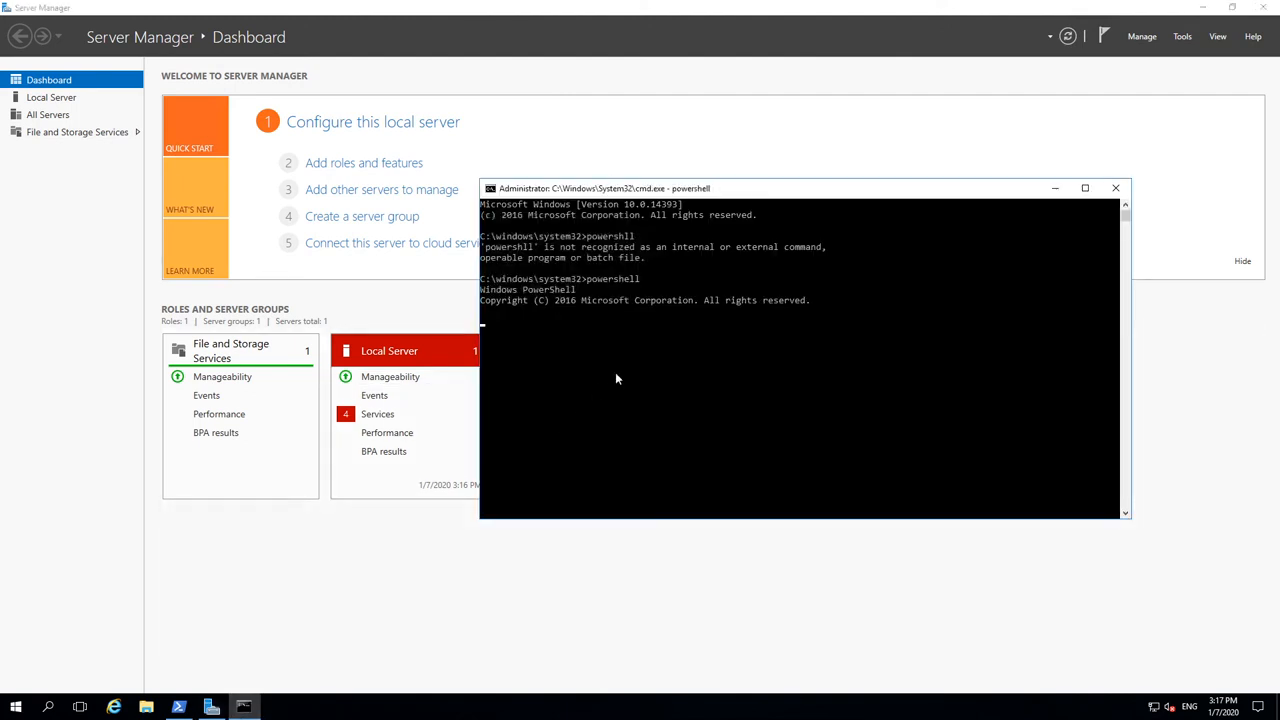
Step: Leave selection mode in Windows PowerShell, then close it and the cmd console running PowerShell
left_click(179, 707)
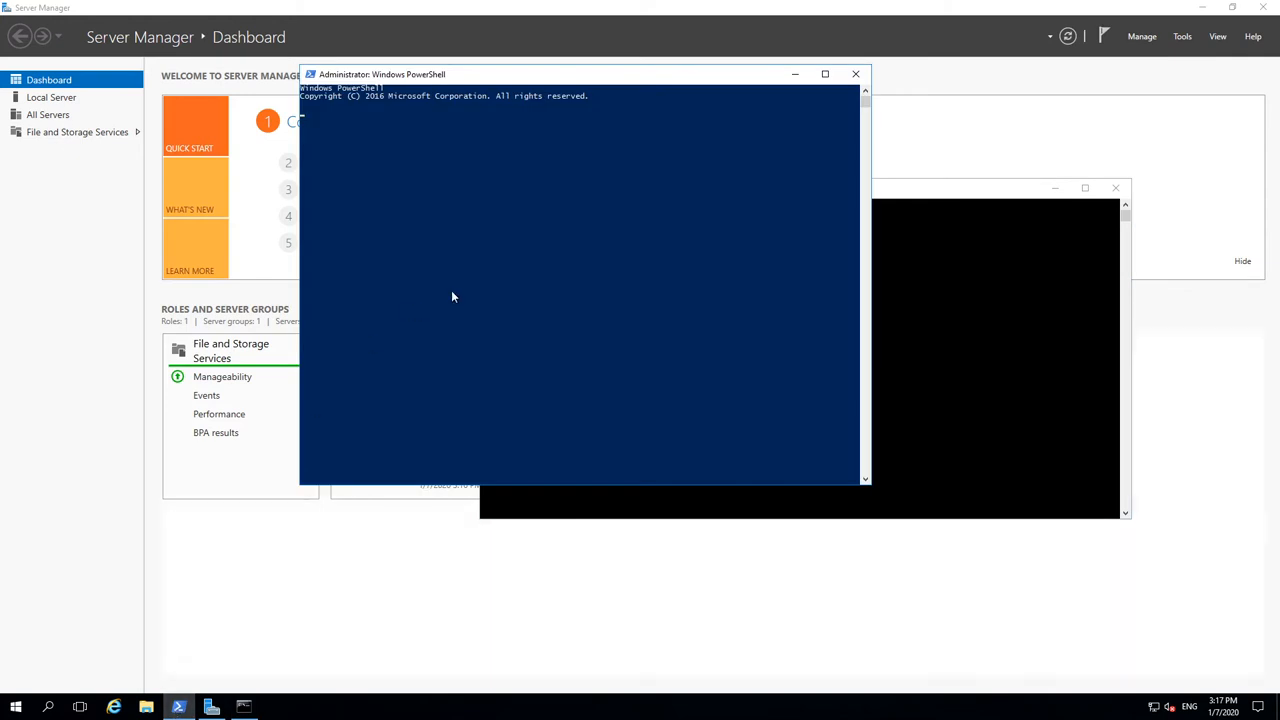
left_click(451, 291)
left_click_drag(481, 66, 464, 170)
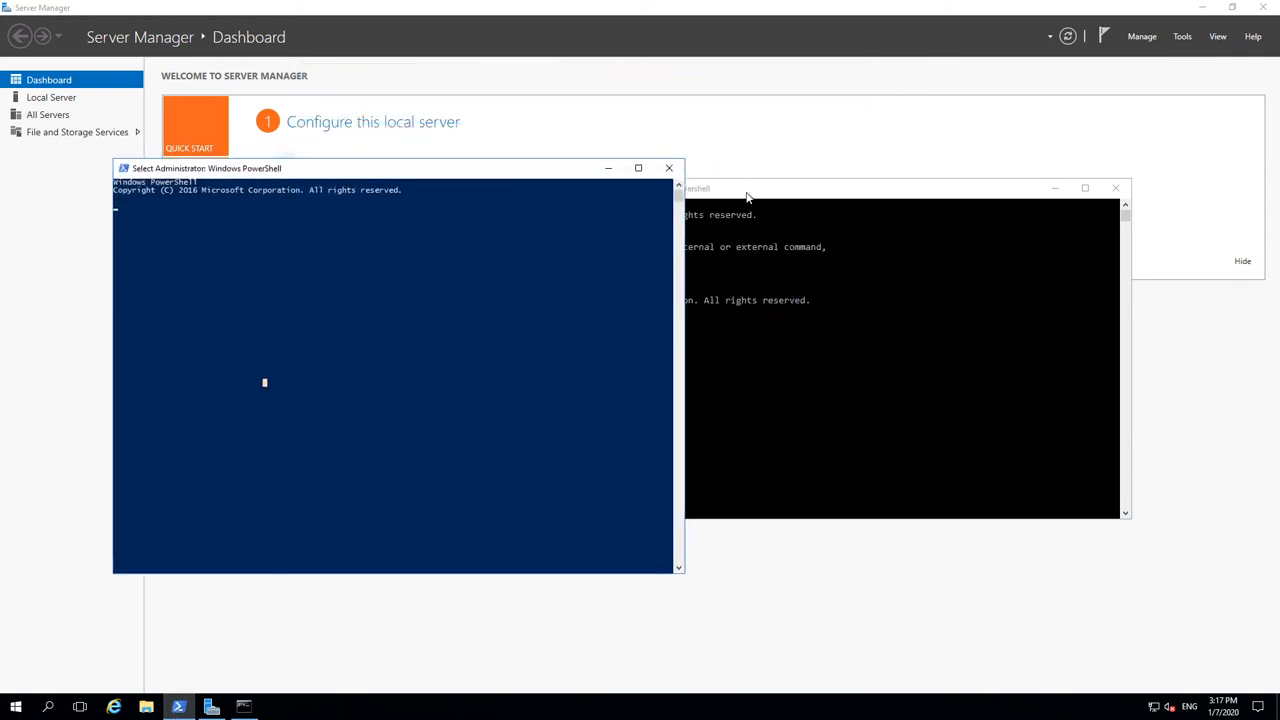
left_click(746, 196)
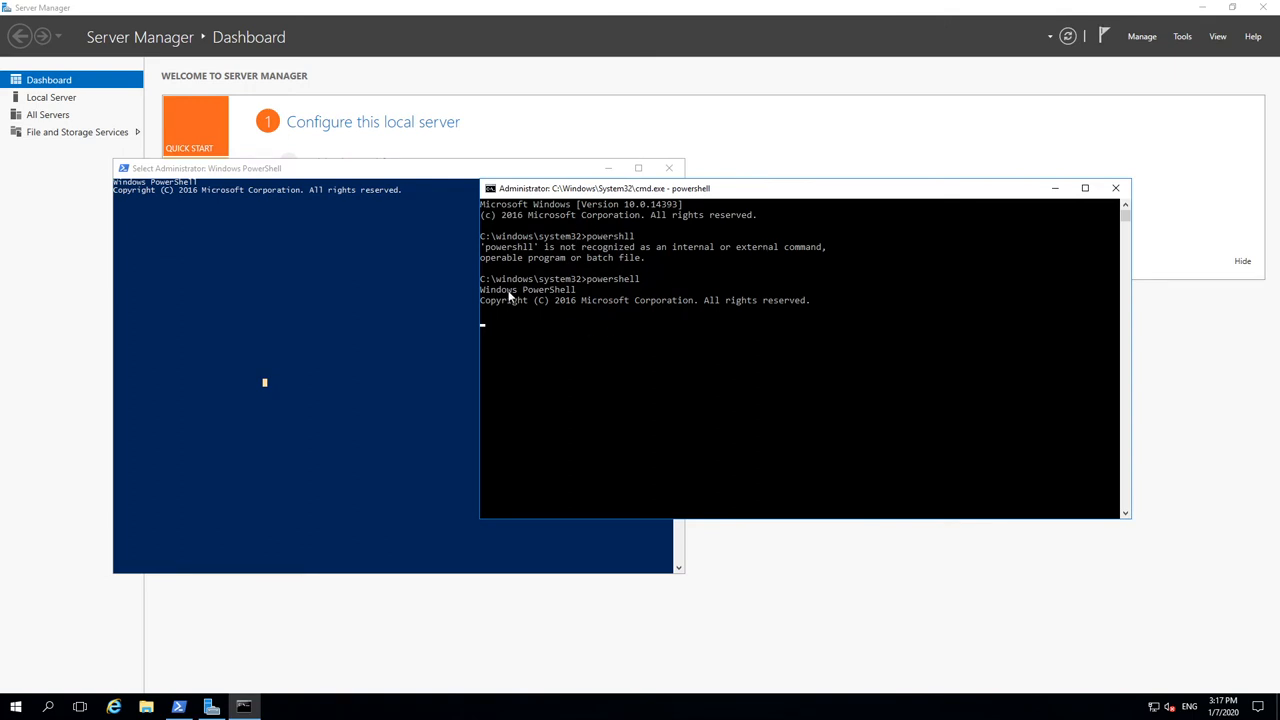
left_click(399, 169)
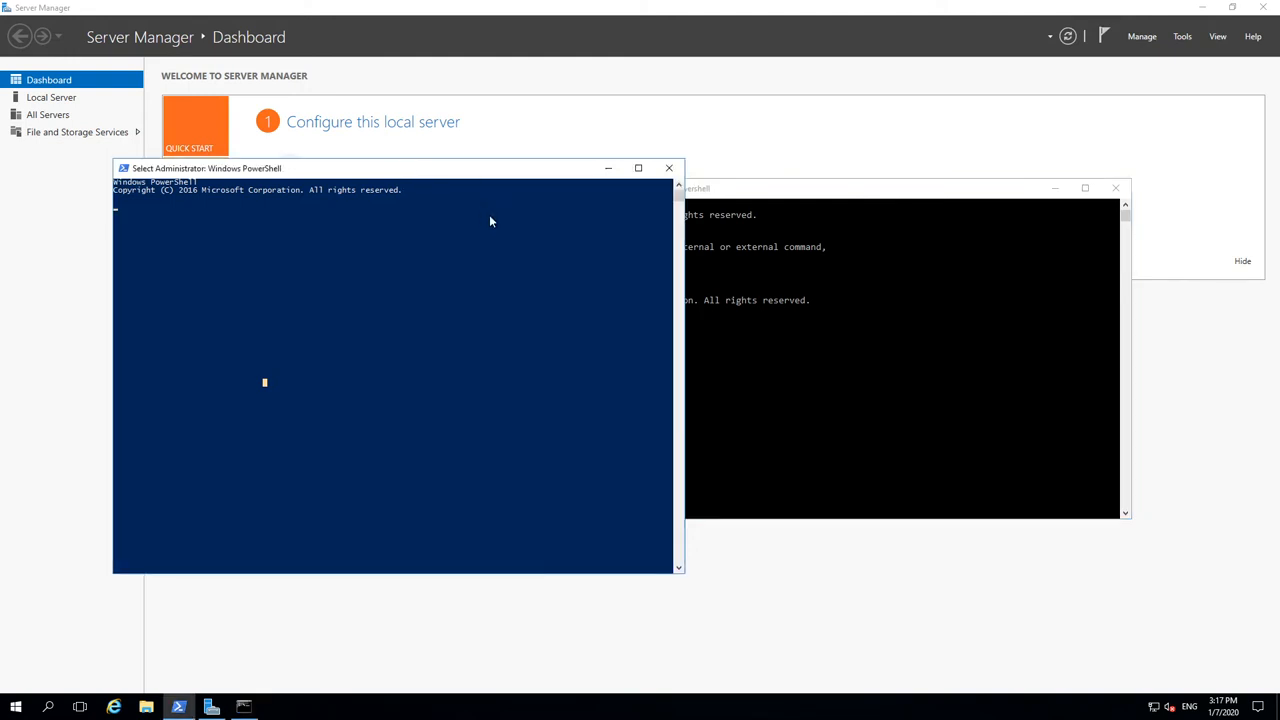
key("Escape")
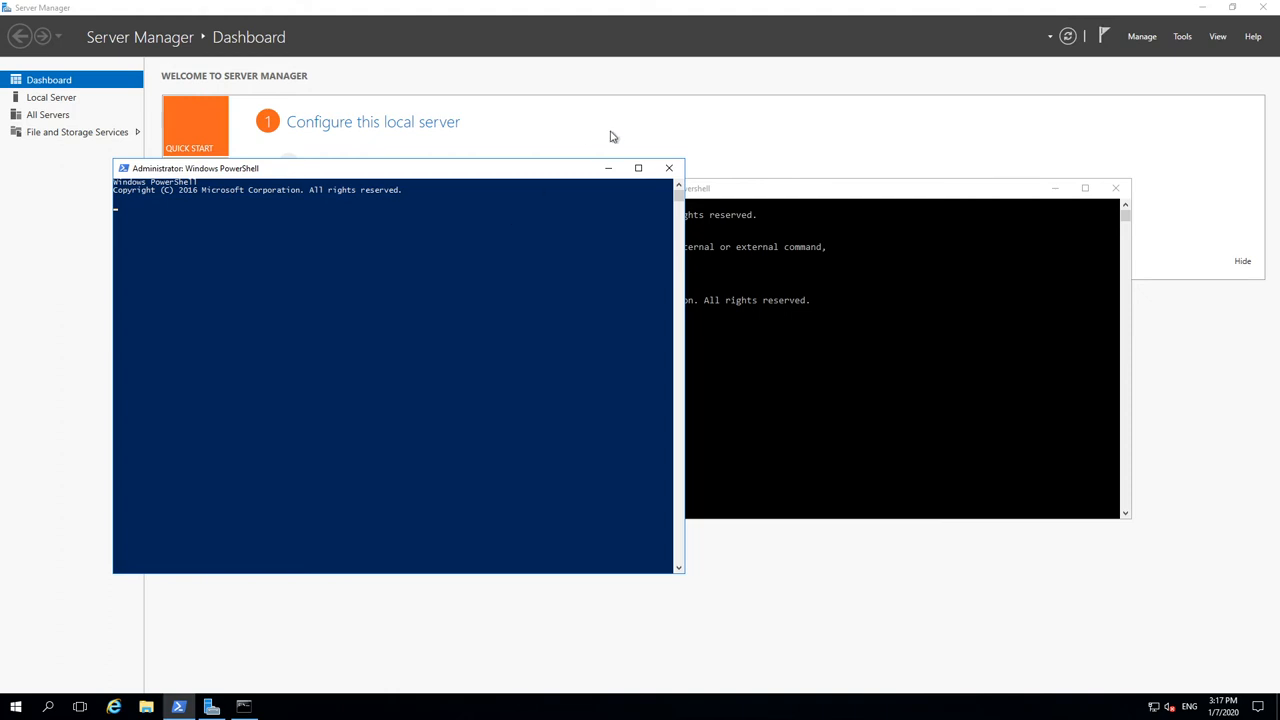
left_click(669, 168)
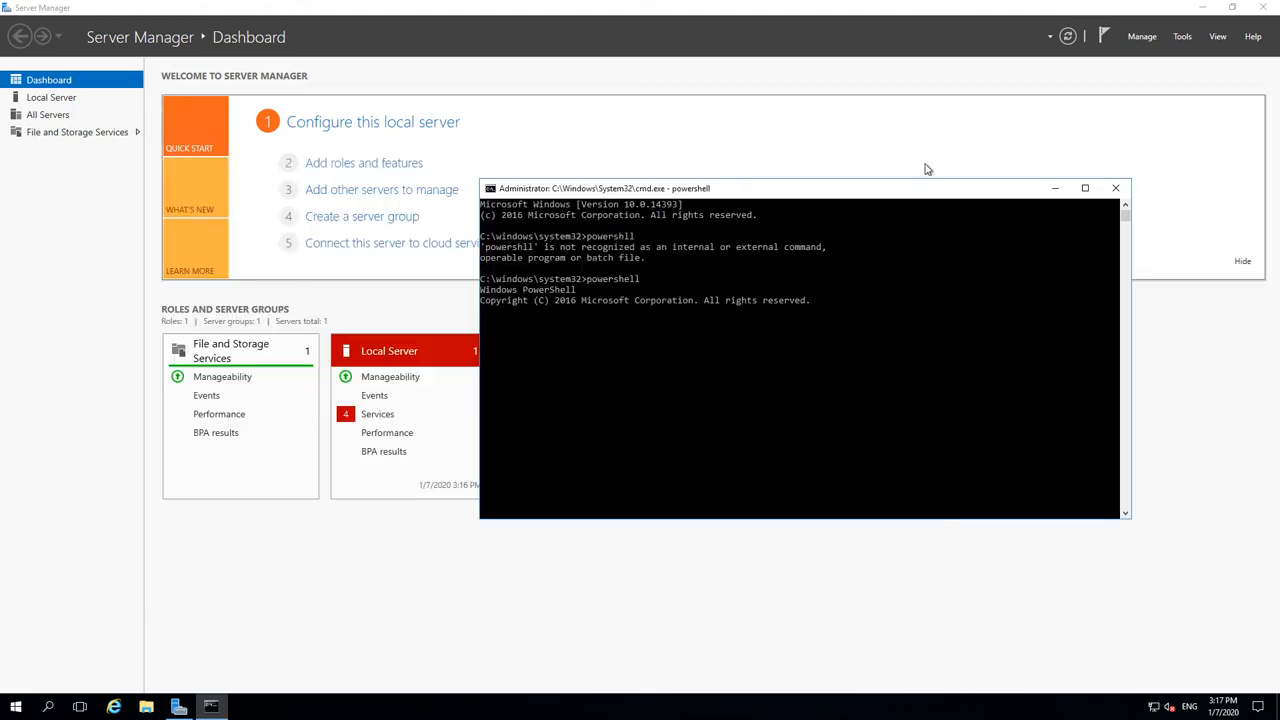
left_click(1116, 188)
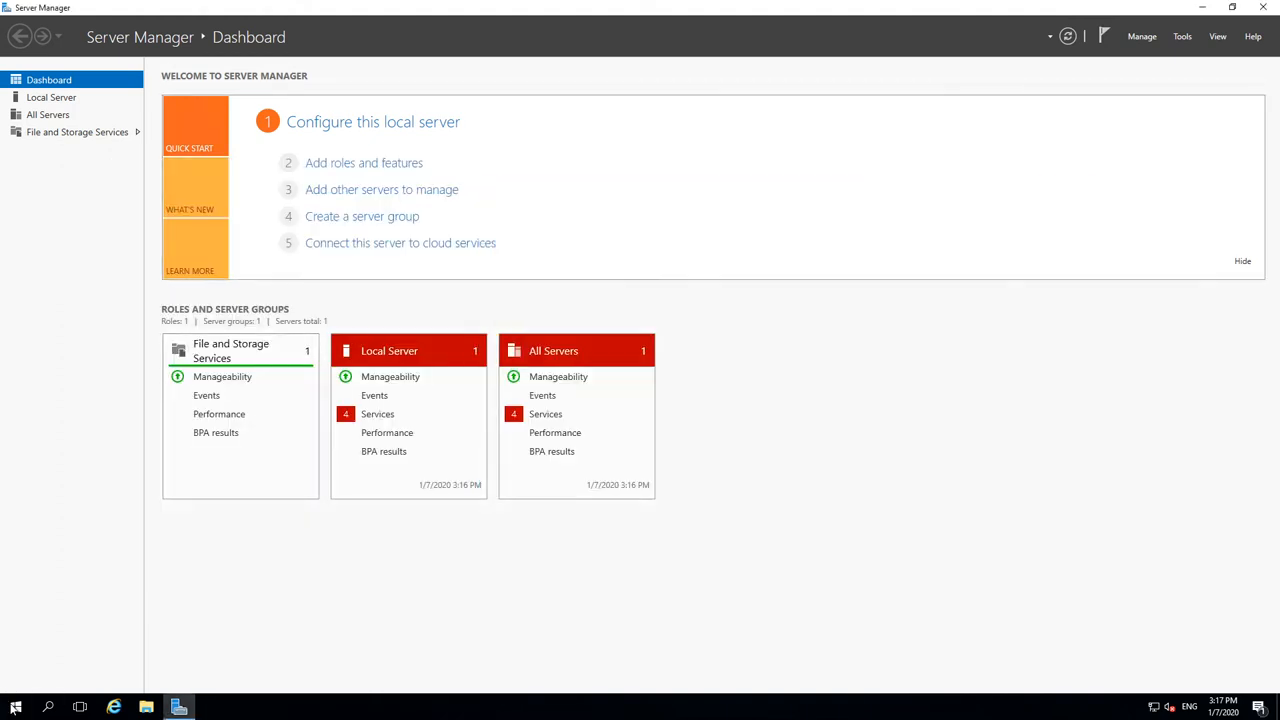
Step: Run Command Prompt as administrator from a cmd search and start powershell inside it
left_click(16, 707)
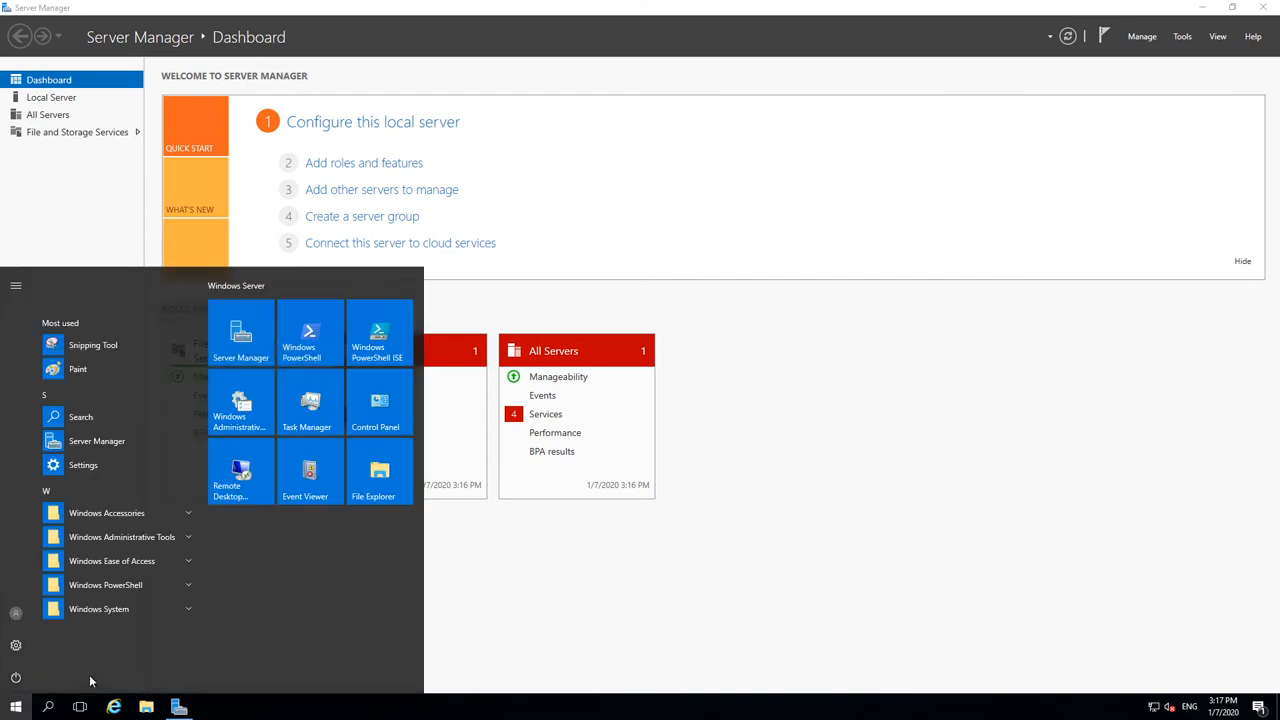
type("cmd")
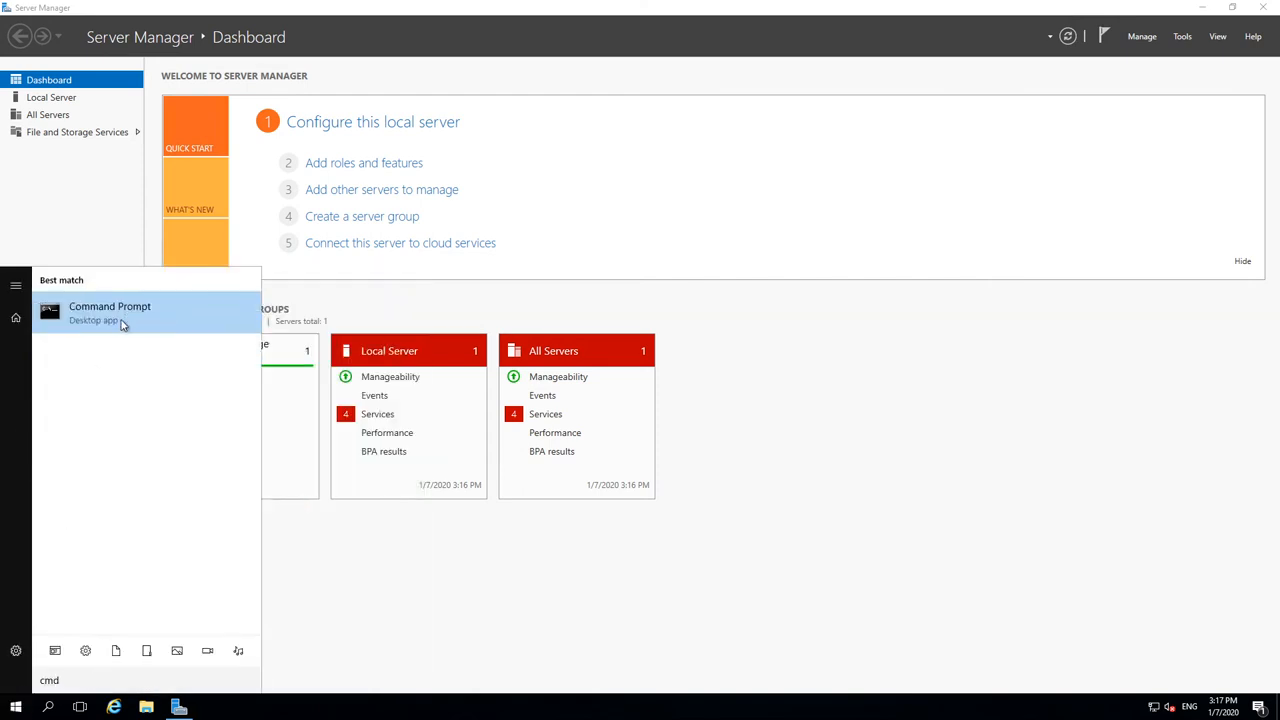
right_click(120, 320)
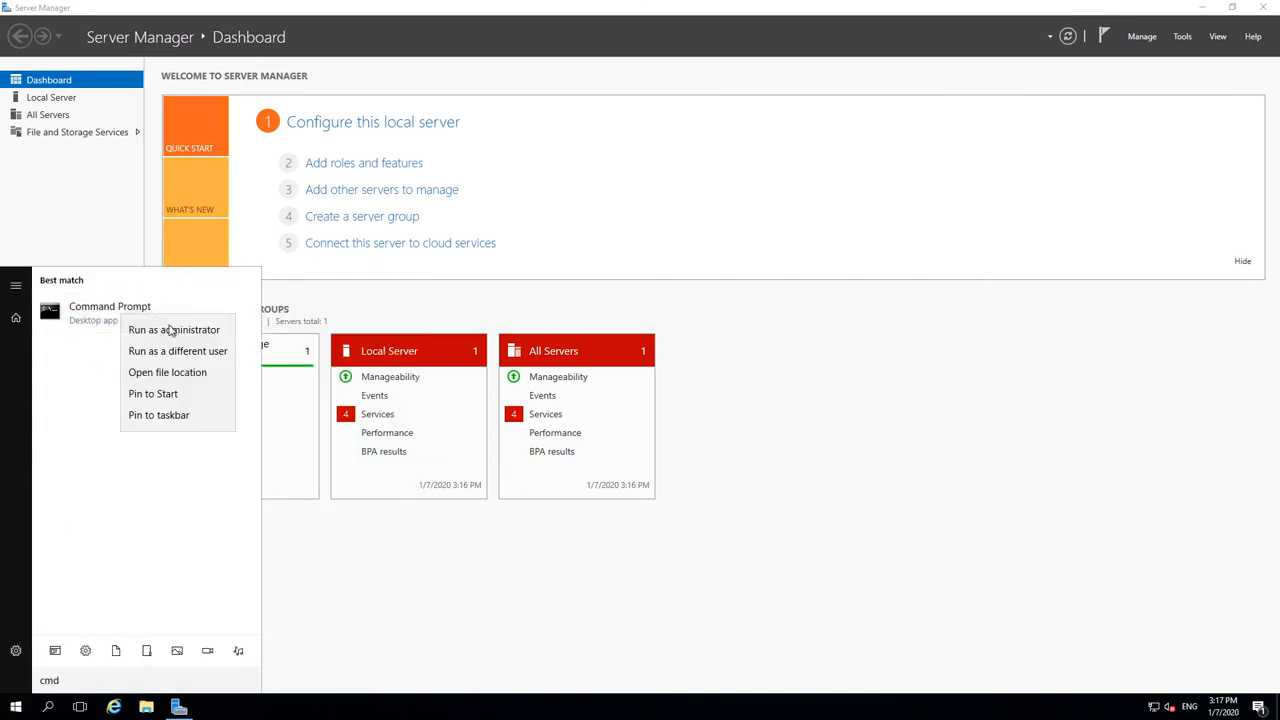
left_click(171, 330)
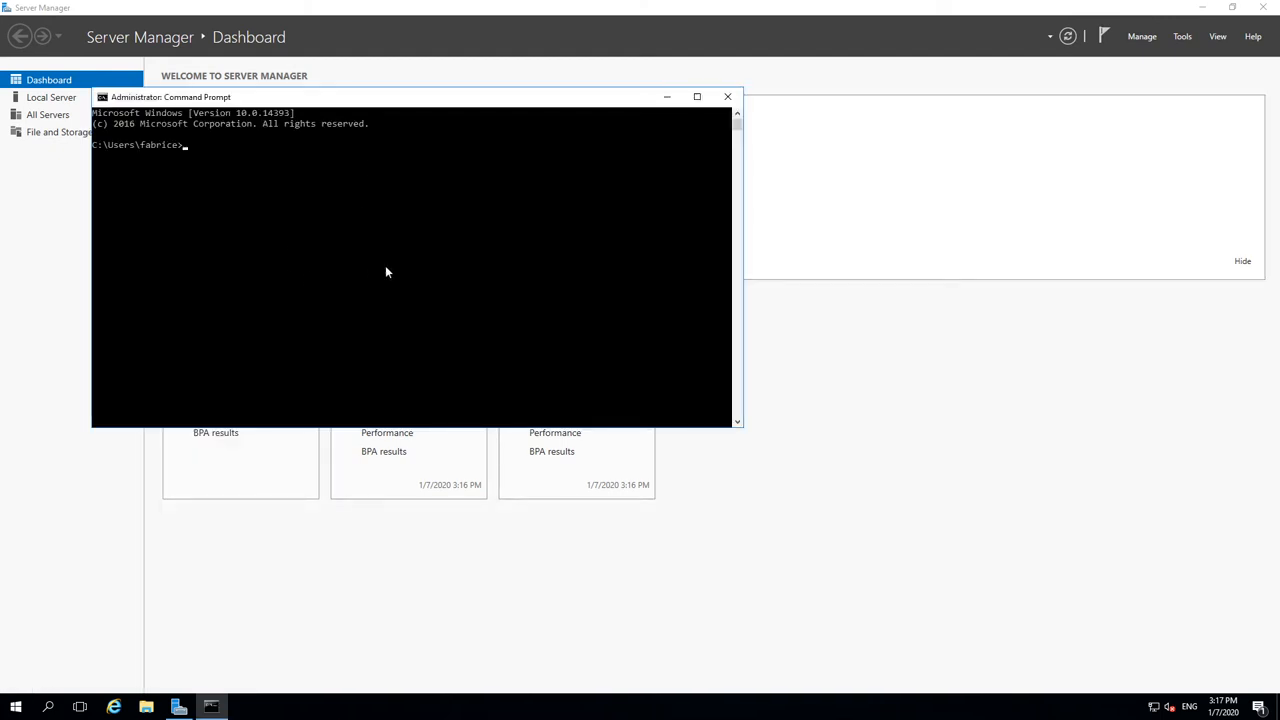
type("powershell")
key("Return")
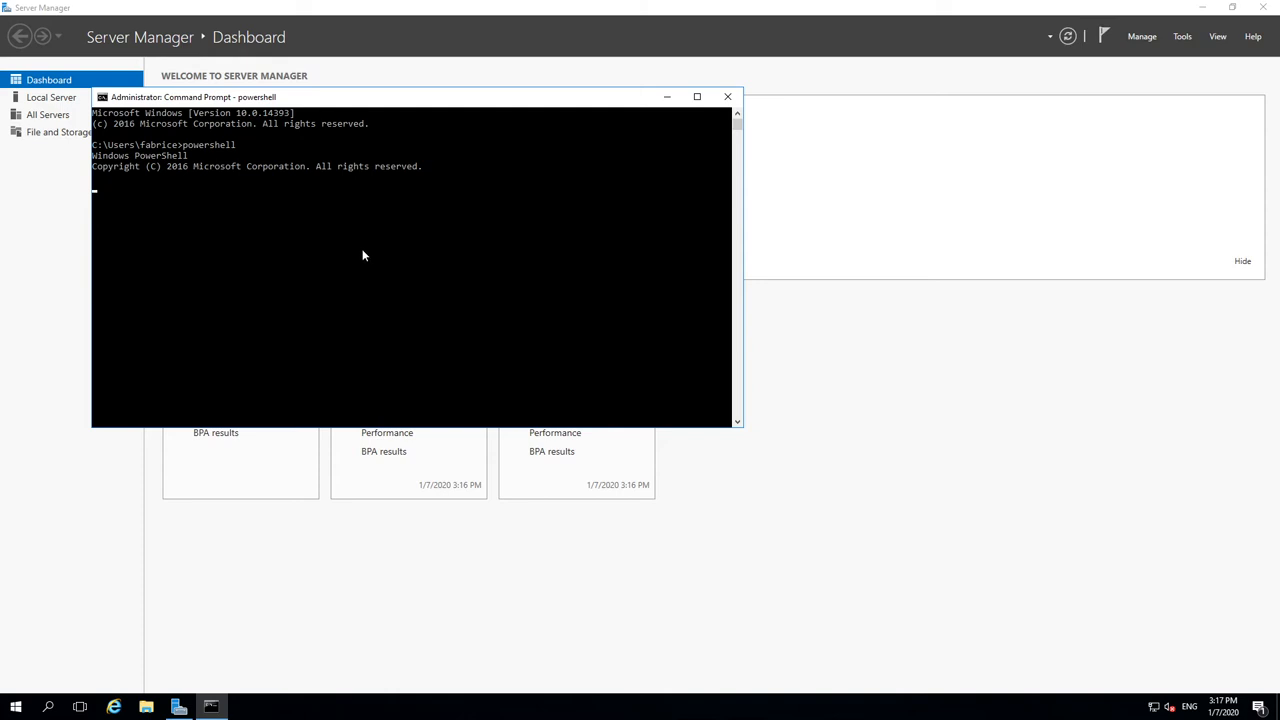
left_click_drag(291, 100, 481, 102)
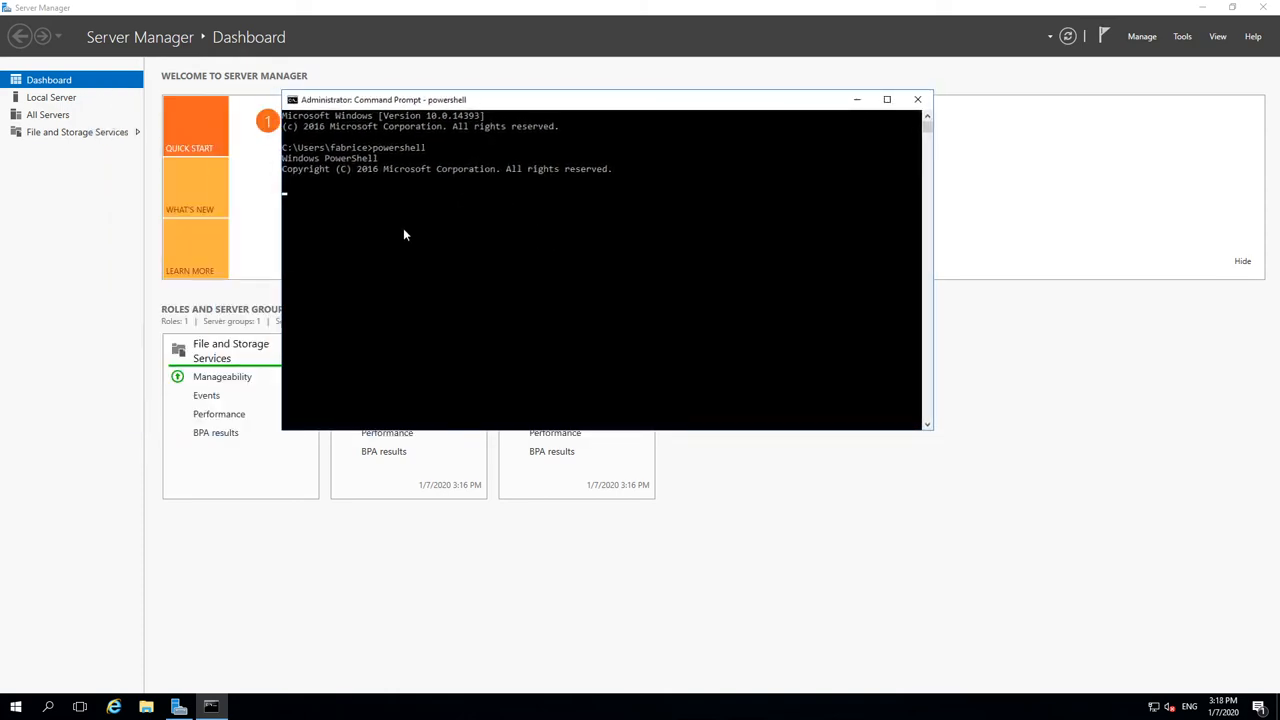
Step: Open the Run dialog, paste the clipboard contents into it, then close it
right_click(12, 703)
left_click(45, 638)
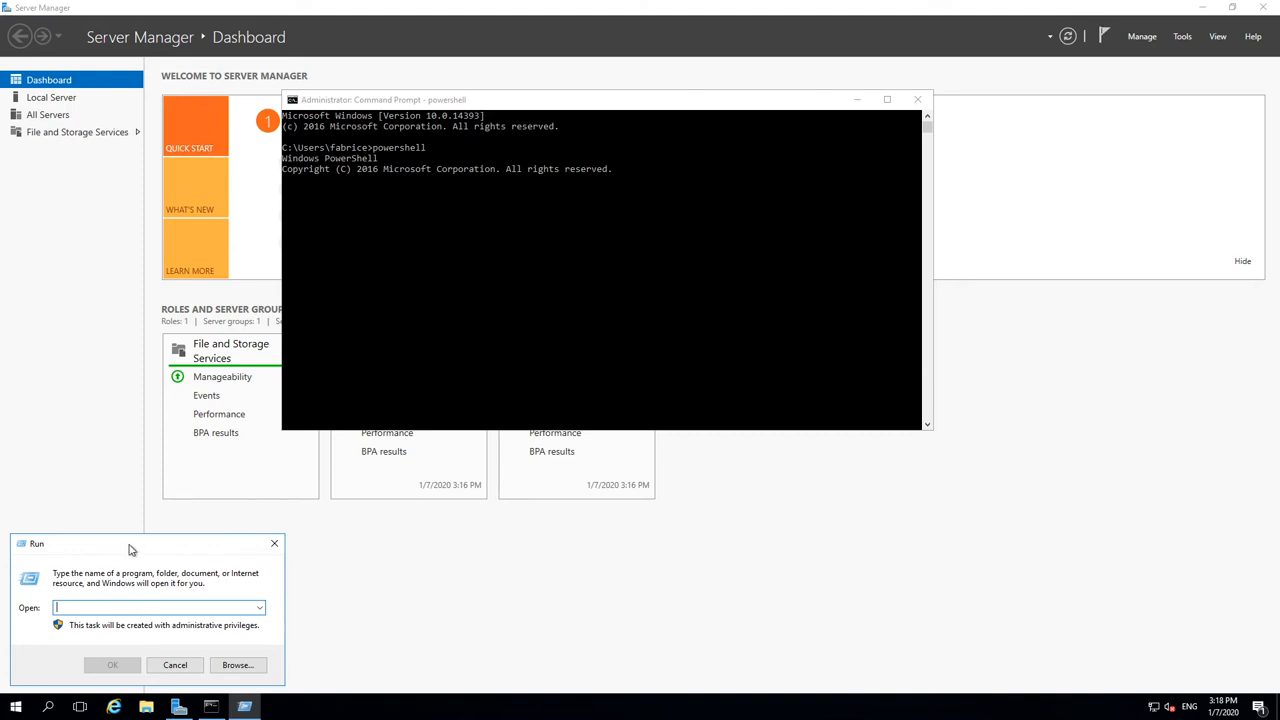
left_click_drag(131, 543, 173, 533)
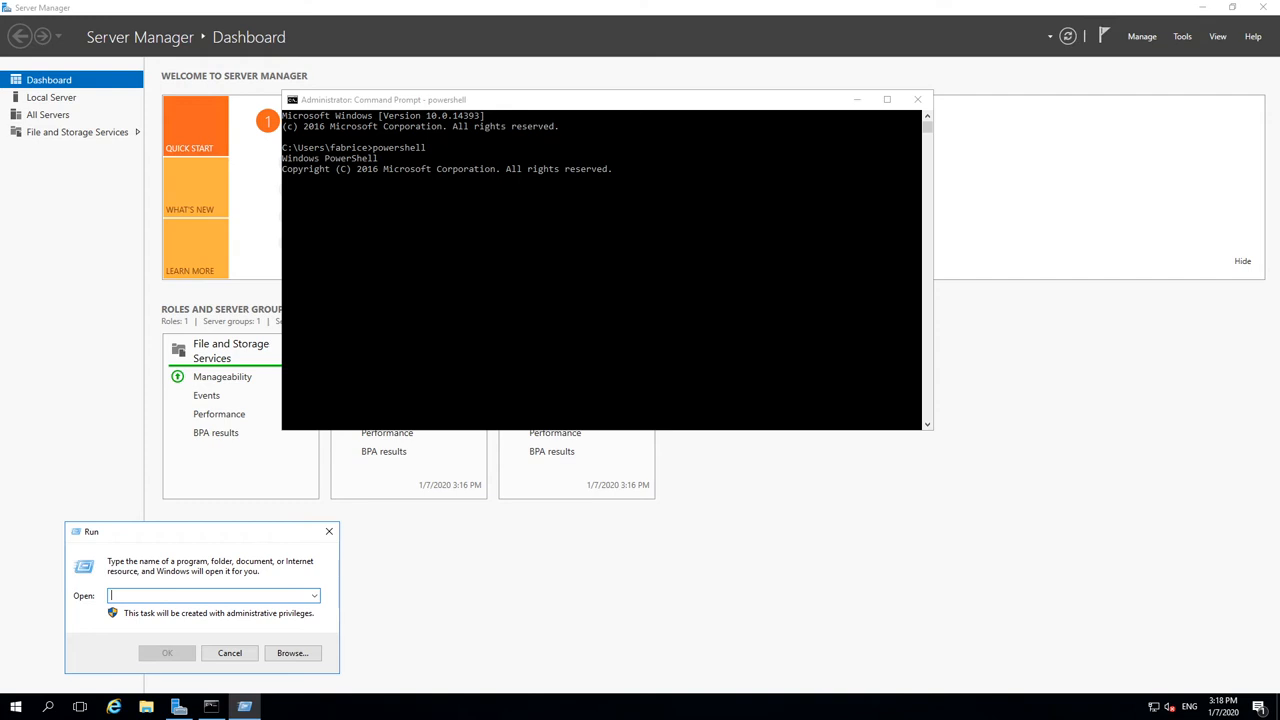
right_click(157, 594)
left_click(212, 469)
left_click(329, 531)
left_click(459, 157)
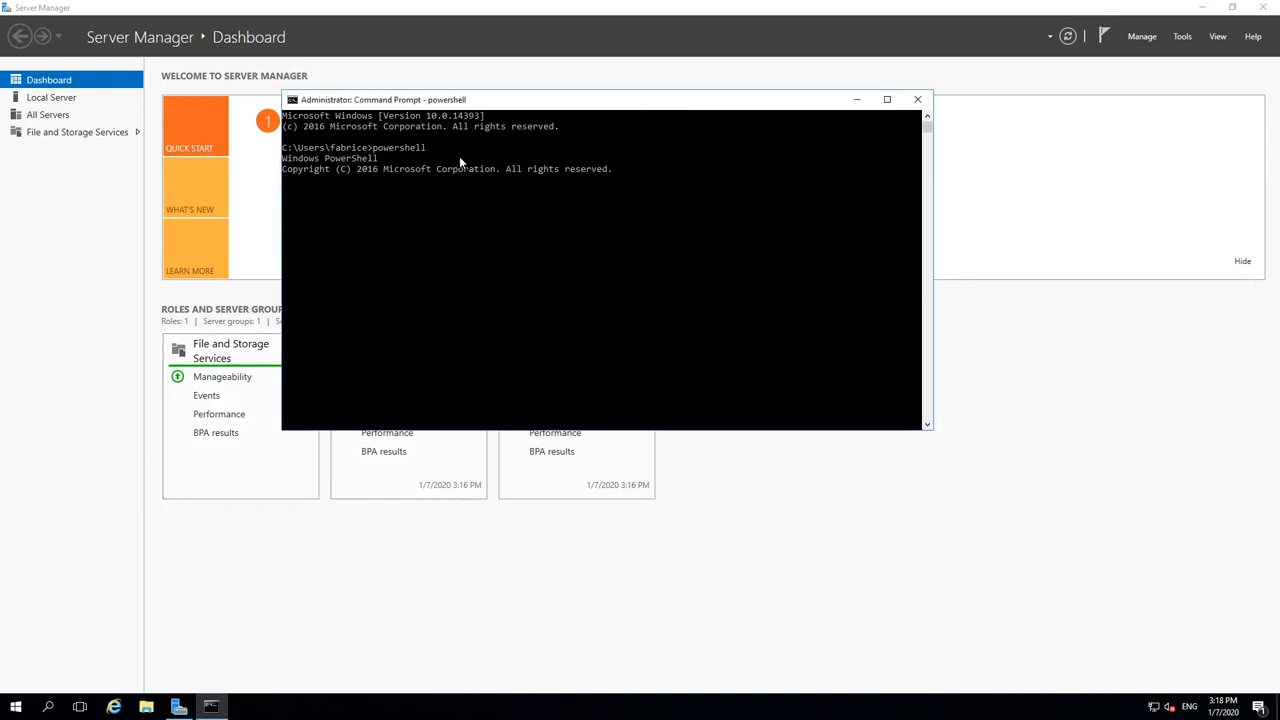
Step: Minimize Server Manager, leave selection mode, and close the administrator PowerShell console
right_click(16, 706)
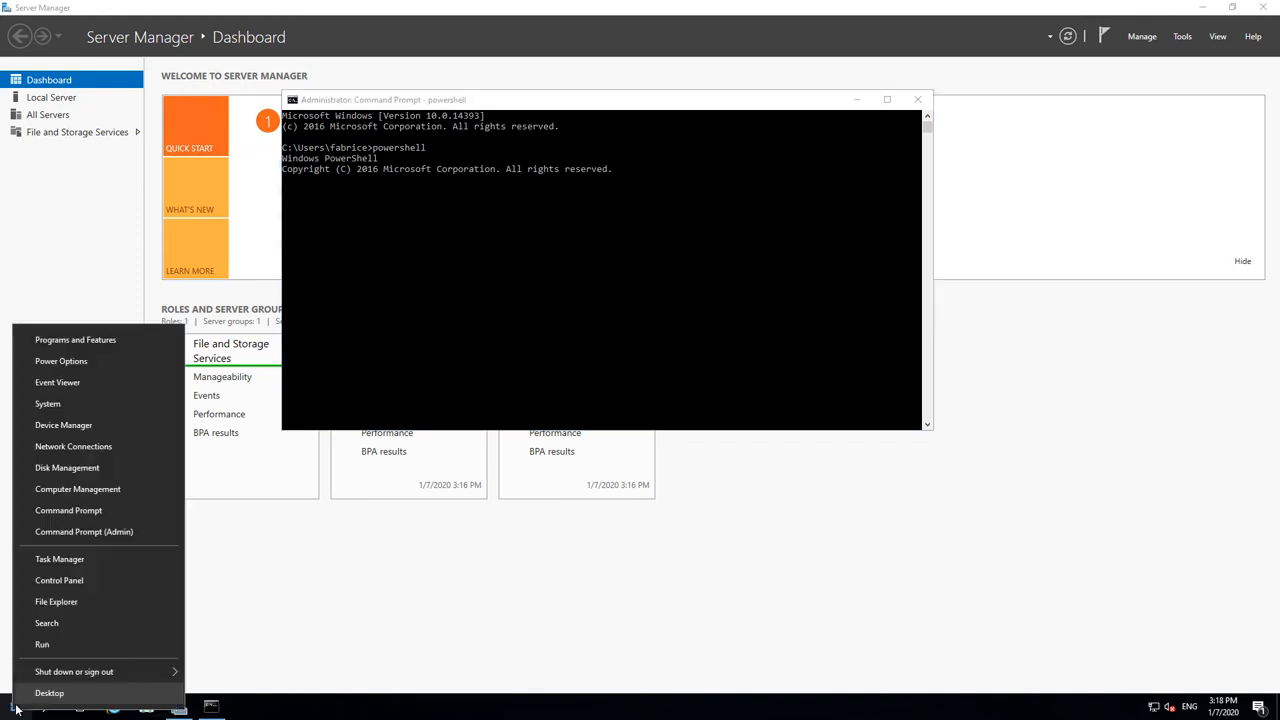
left_click(79, 582)
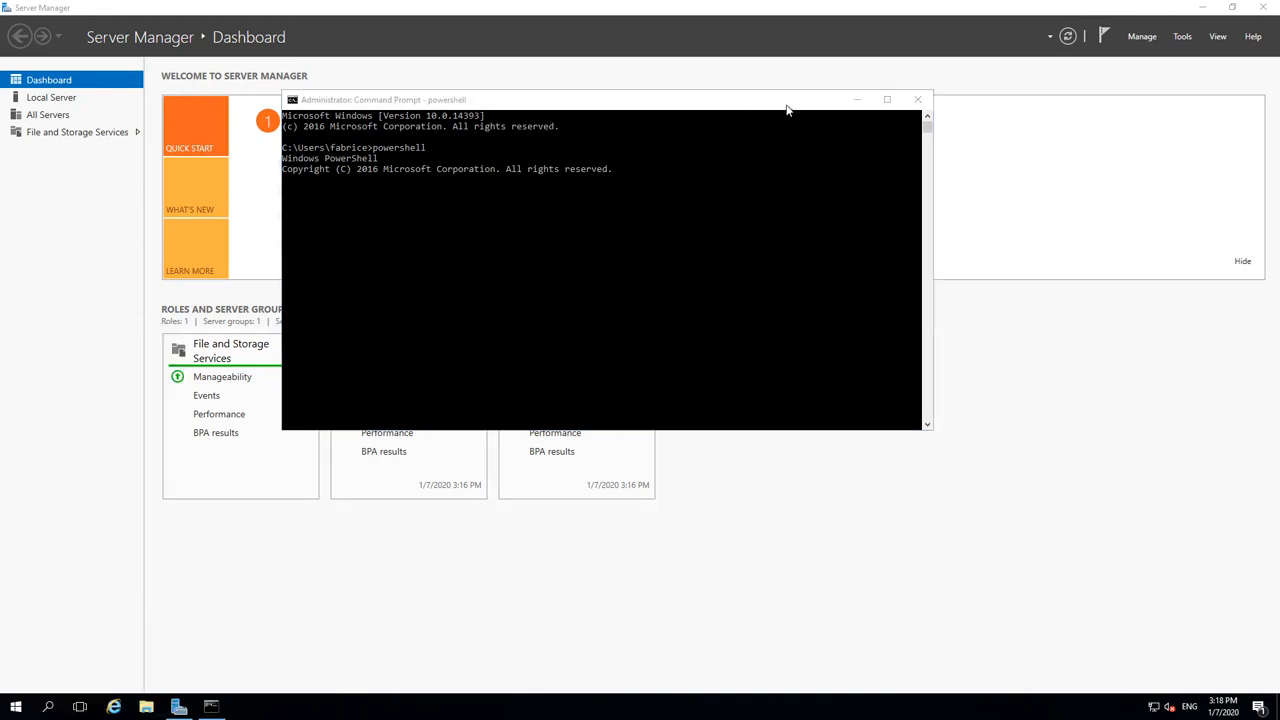
left_click(857, 101)
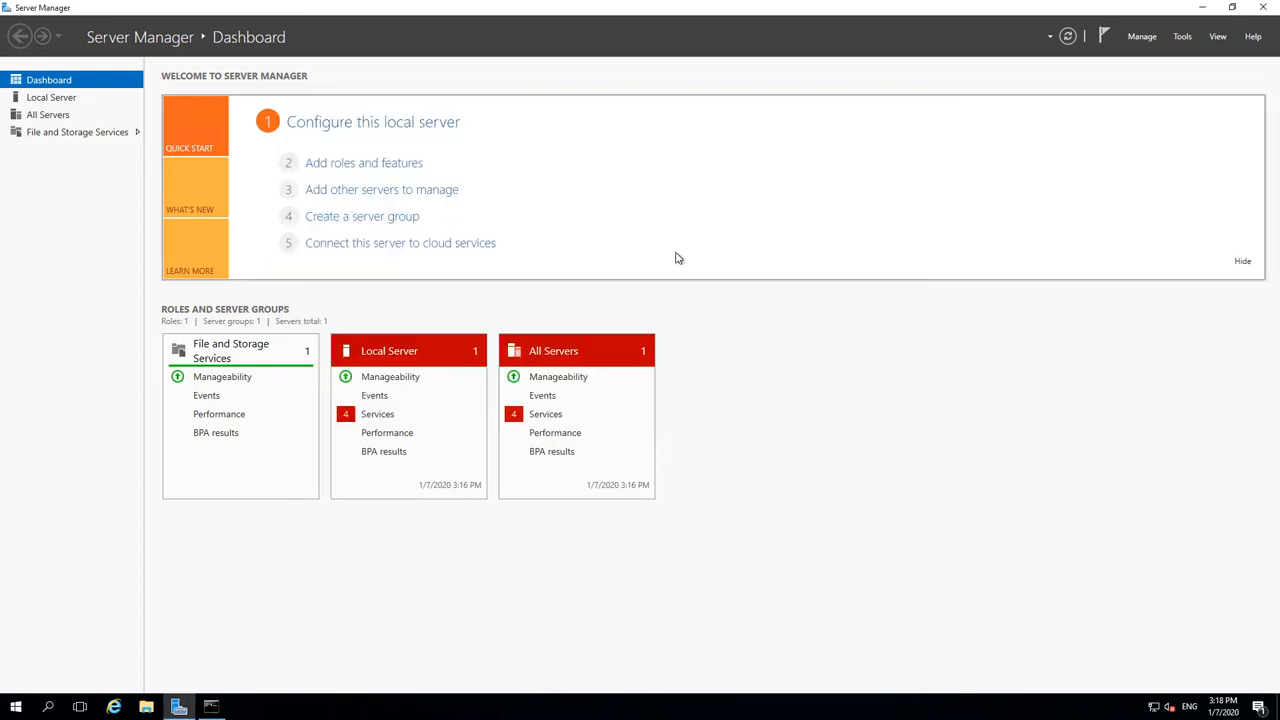
left_click(1202, 8)
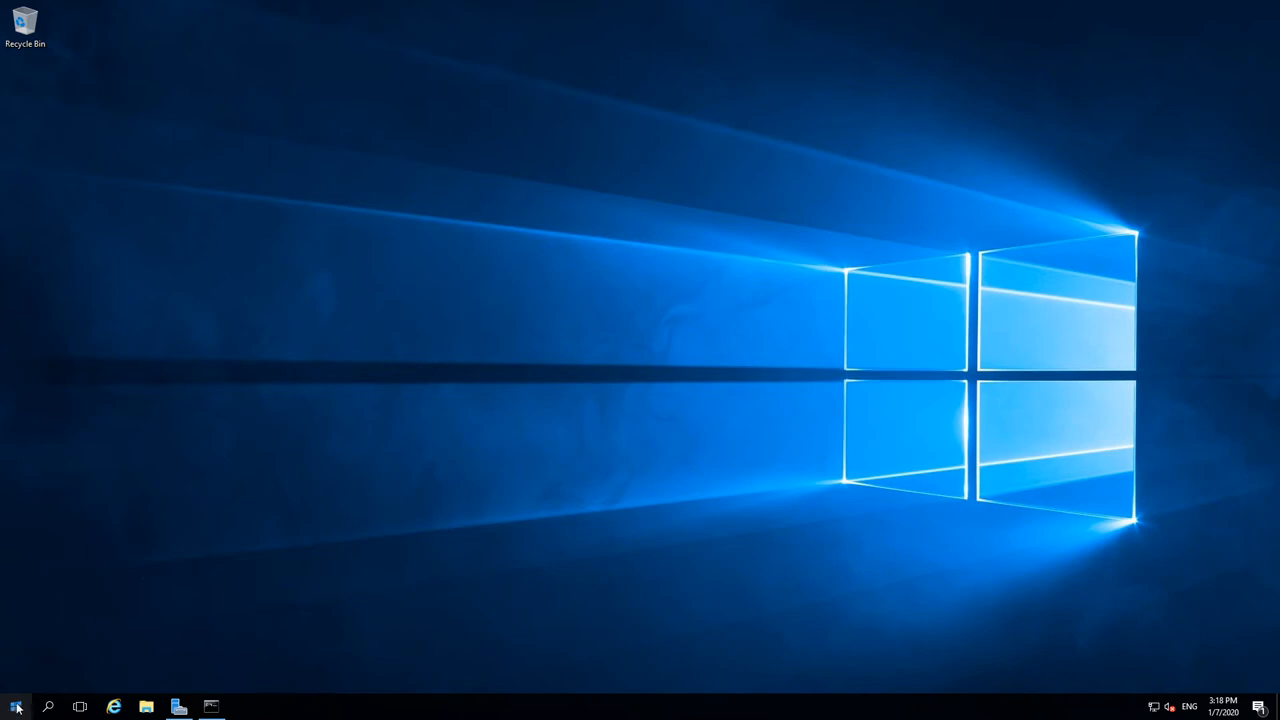
left_click(211, 706)
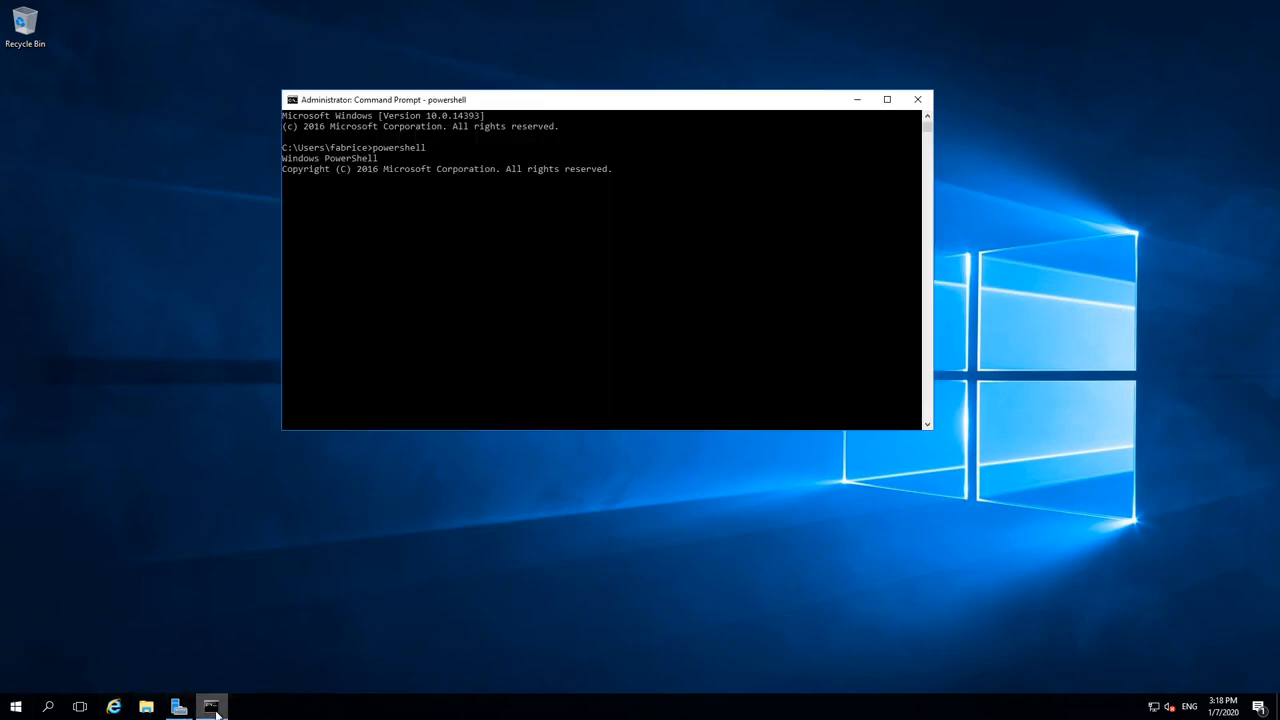
left_click(481, 331)
key("Escape")
left_click(917, 99)
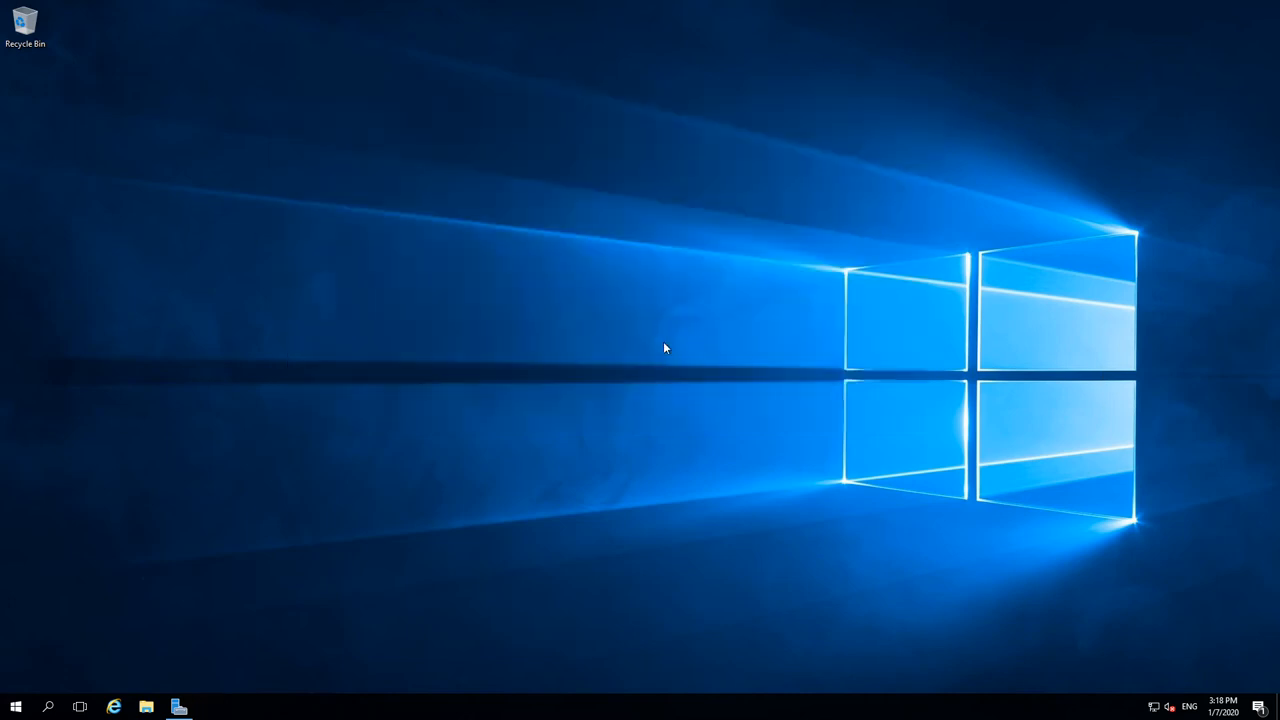
Step: Open Windows Firewall with Advanced Security from a 'fire' search and maximize it
left_click(16, 706)
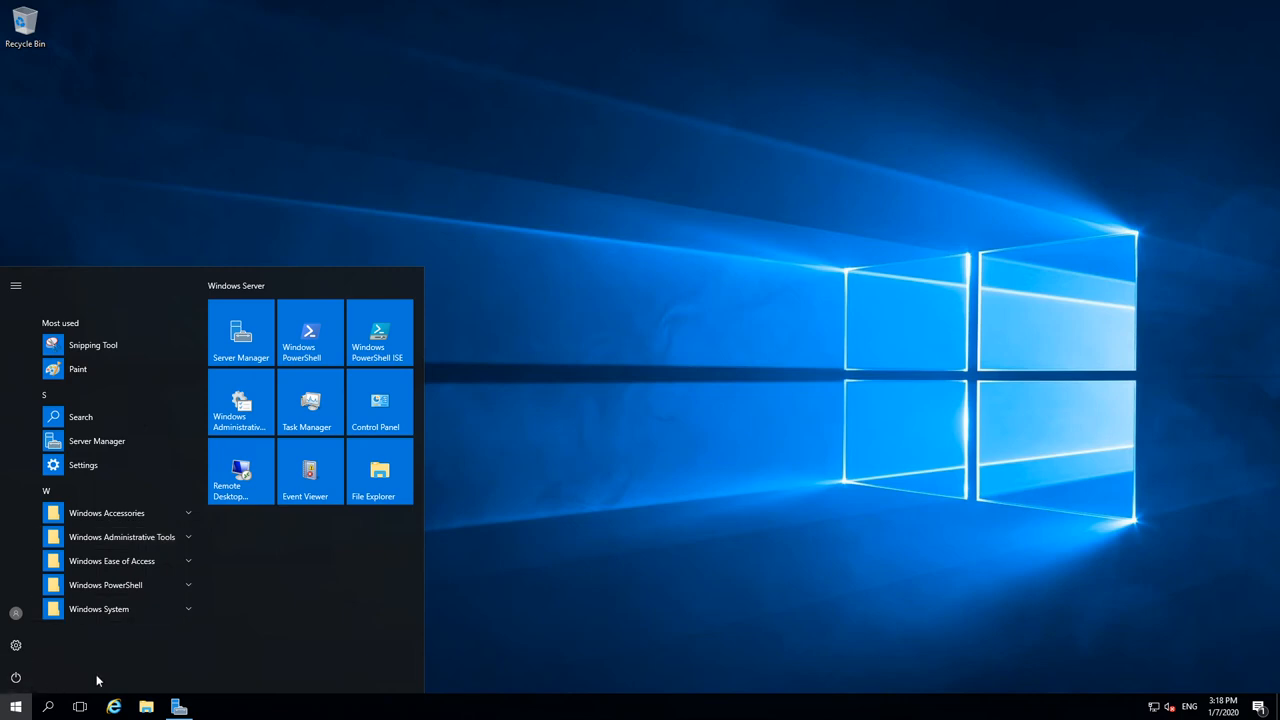
type("fire")
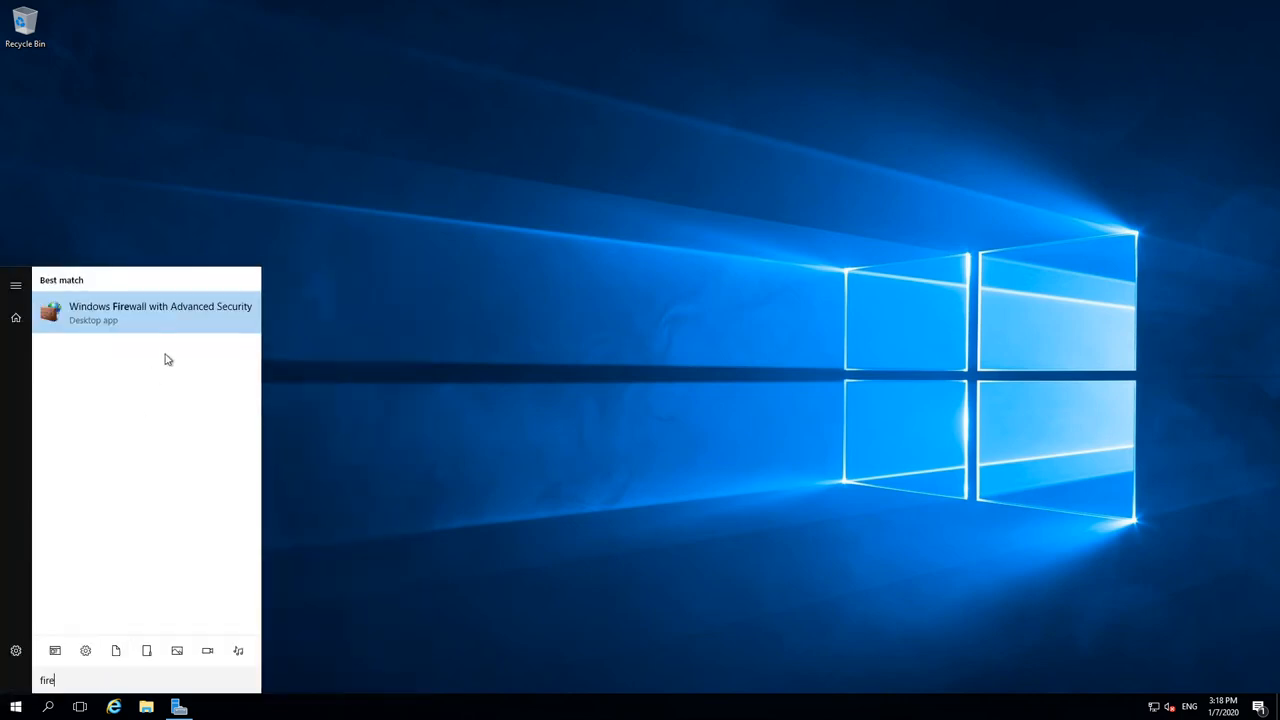
left_click(172, 318)
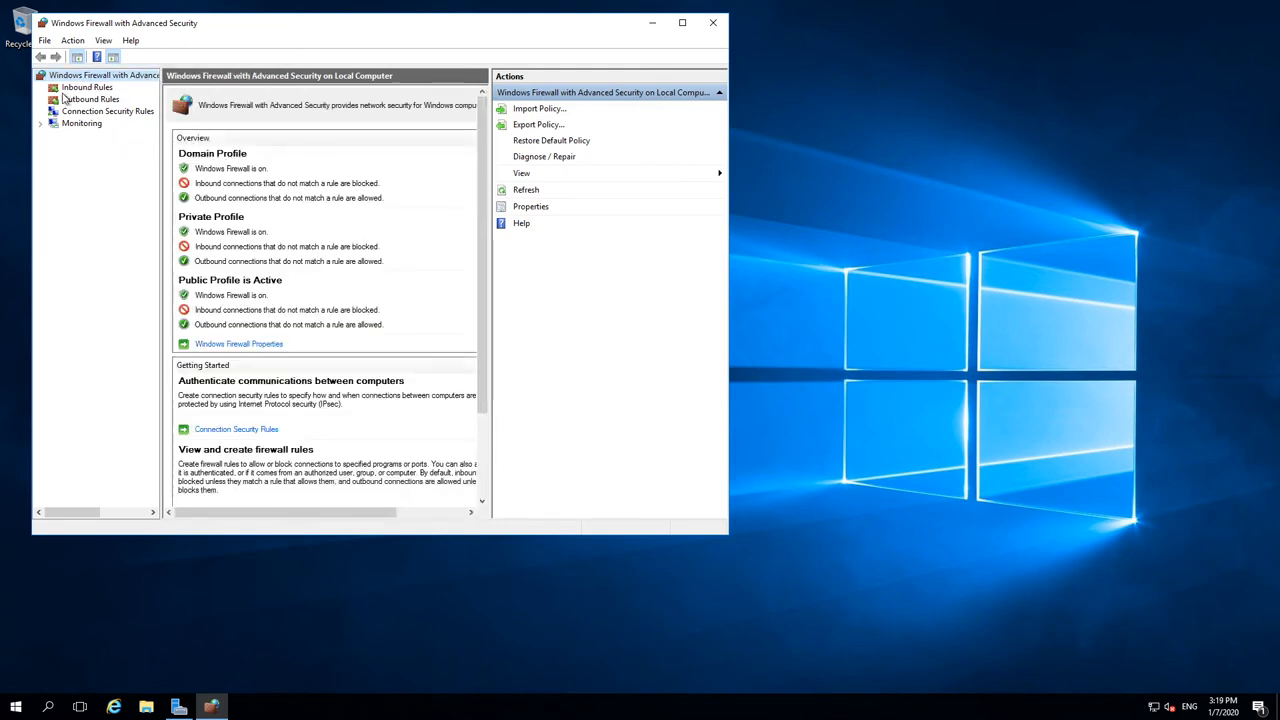
left_click(682, 22)
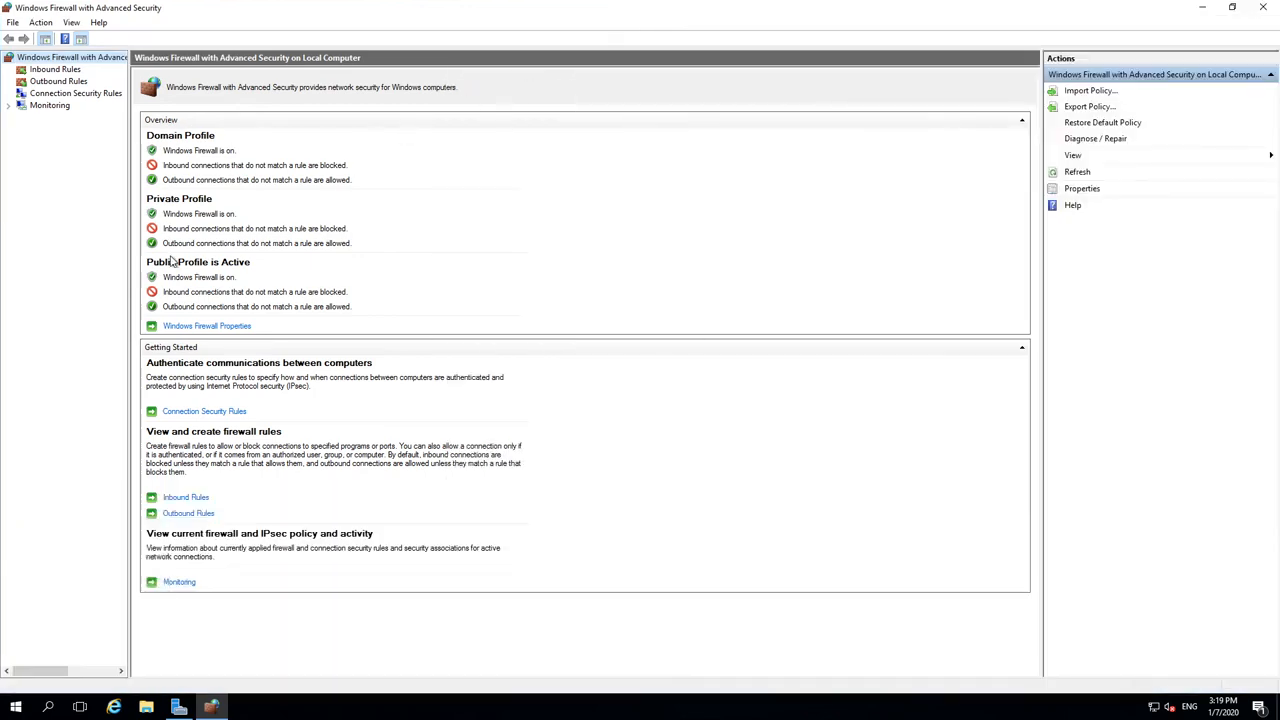
Step: Set Firewall state to Off for the Domain, Private and Public profiles, apply, and minimize
left_click(209, 326)
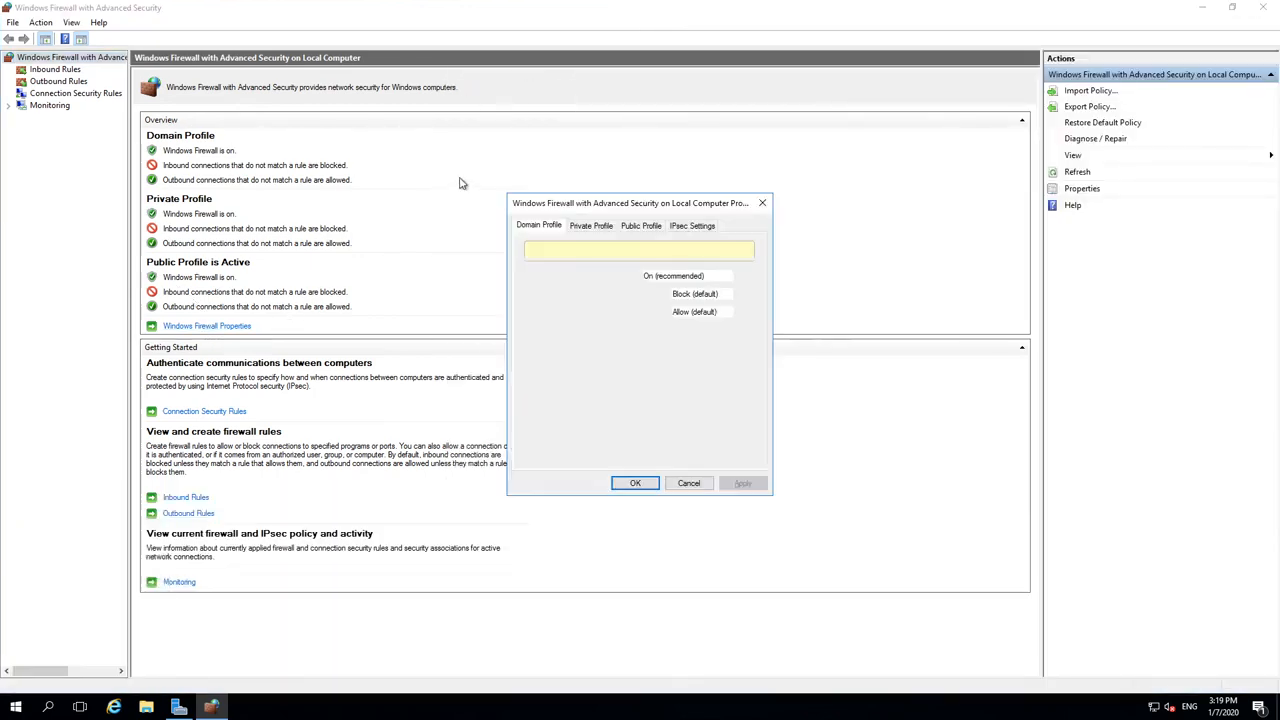
left_click(705, 276)
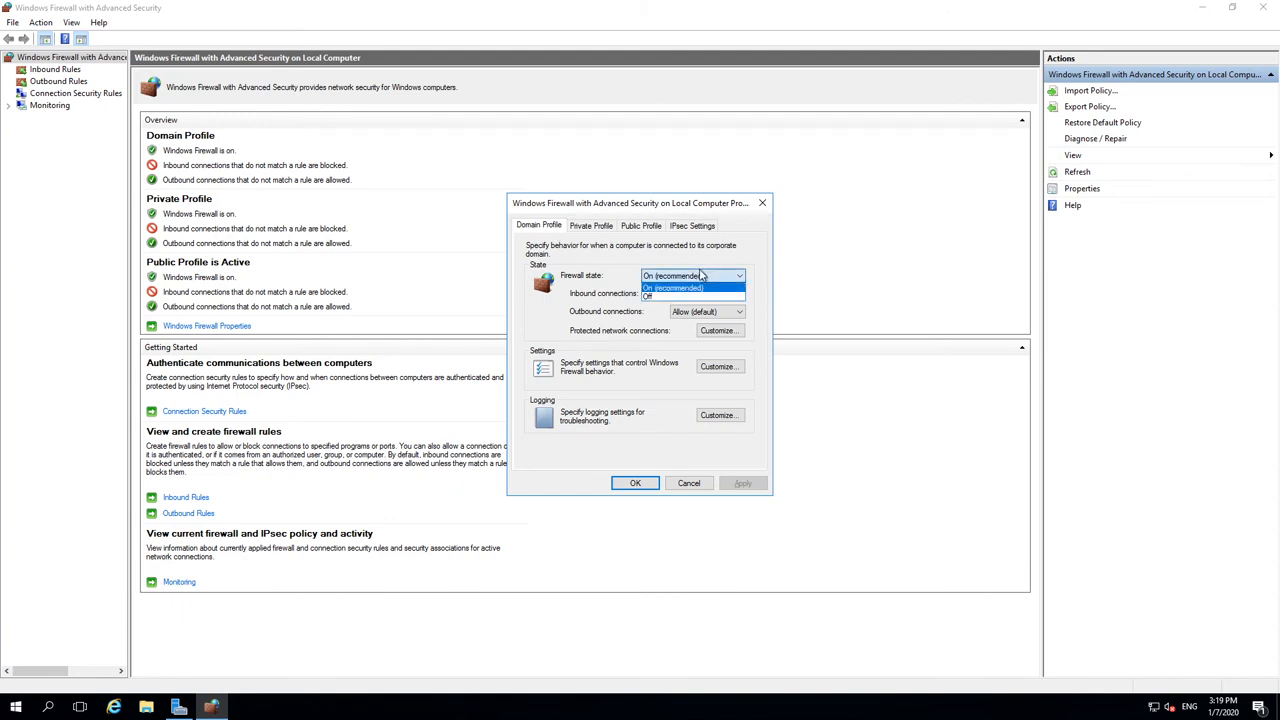
left_click(660, 297)
left_click(591, 225)
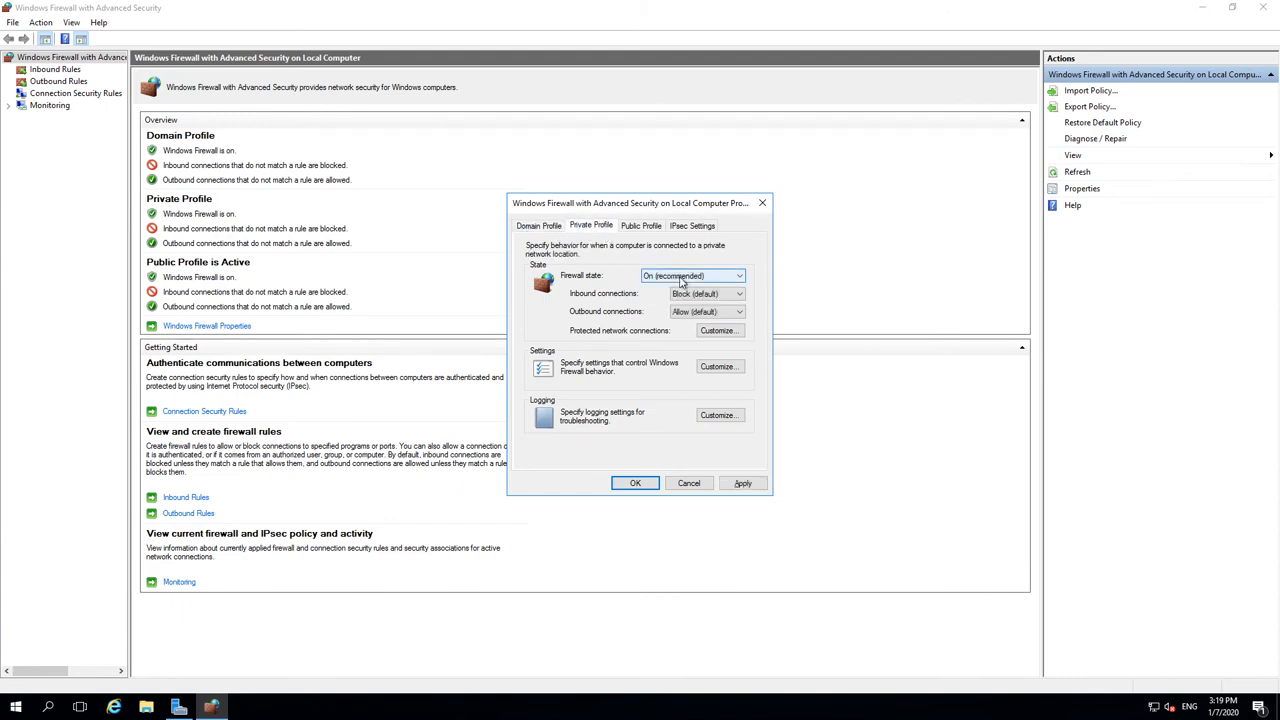
left_click(705, 276)
left_click(648, 297)
left_click(641, 225)
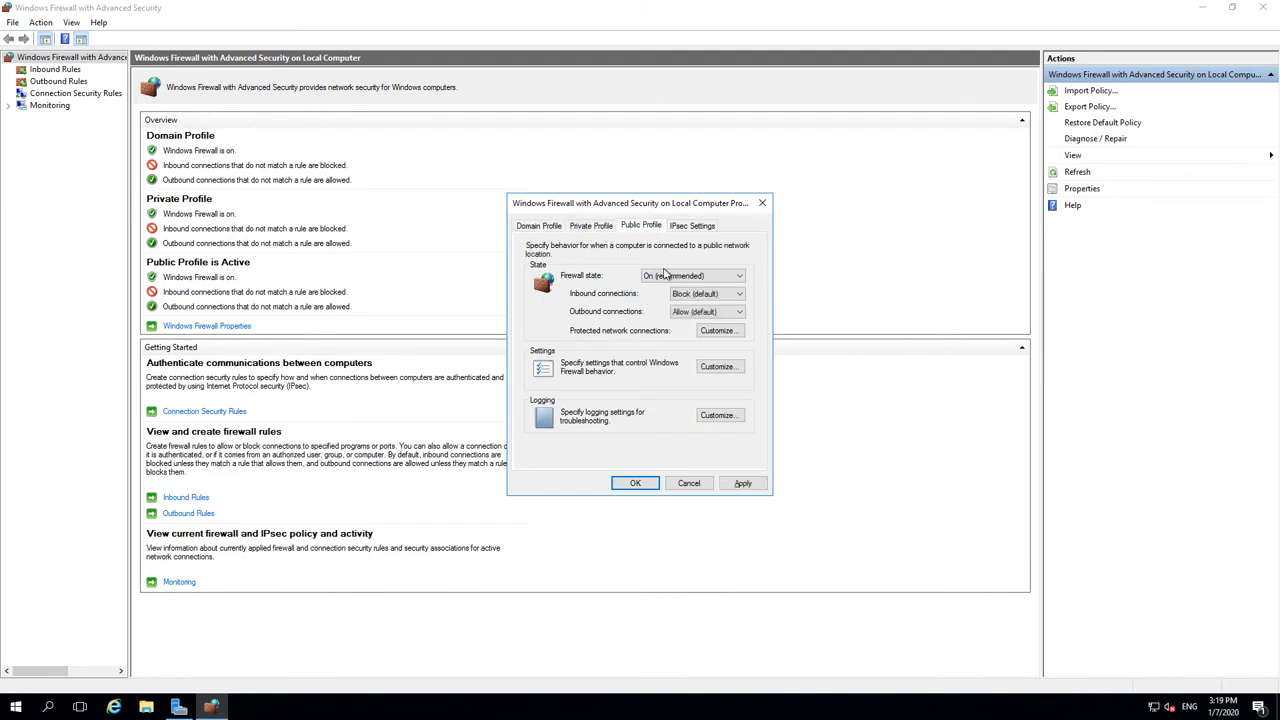
left_click(665, 277)
left_click(656, 297)
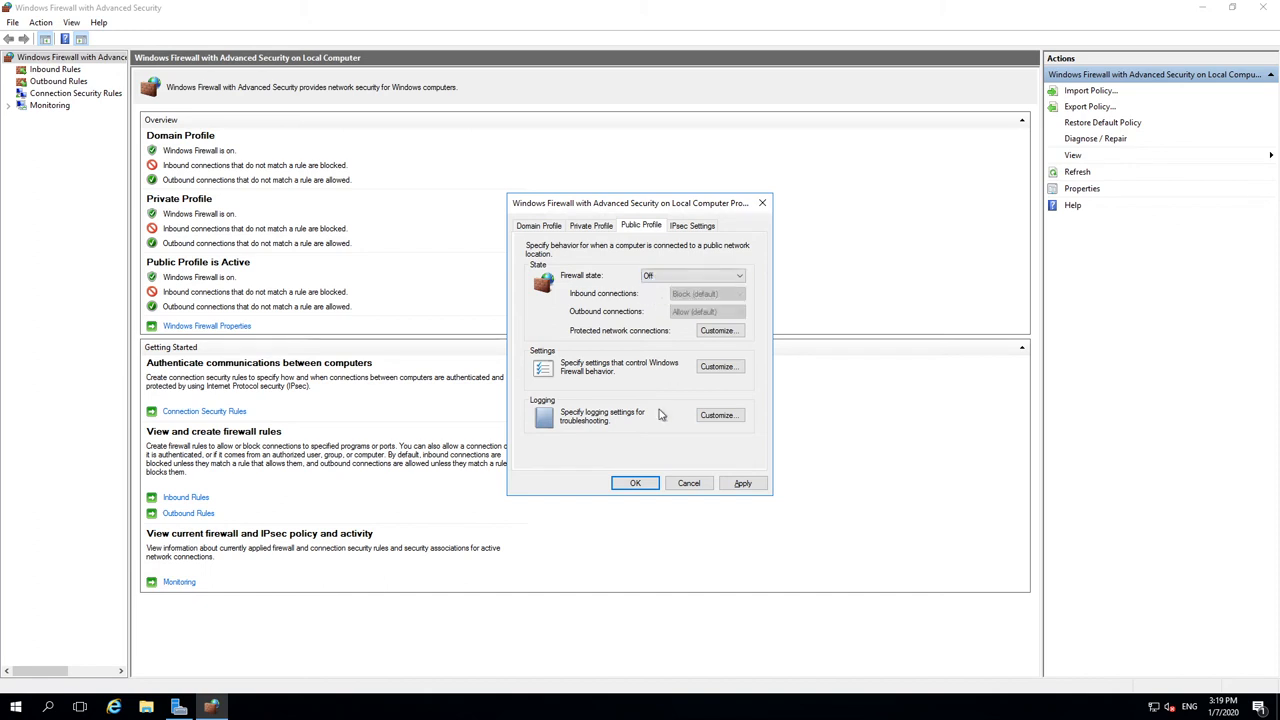
left_click(635, 483)
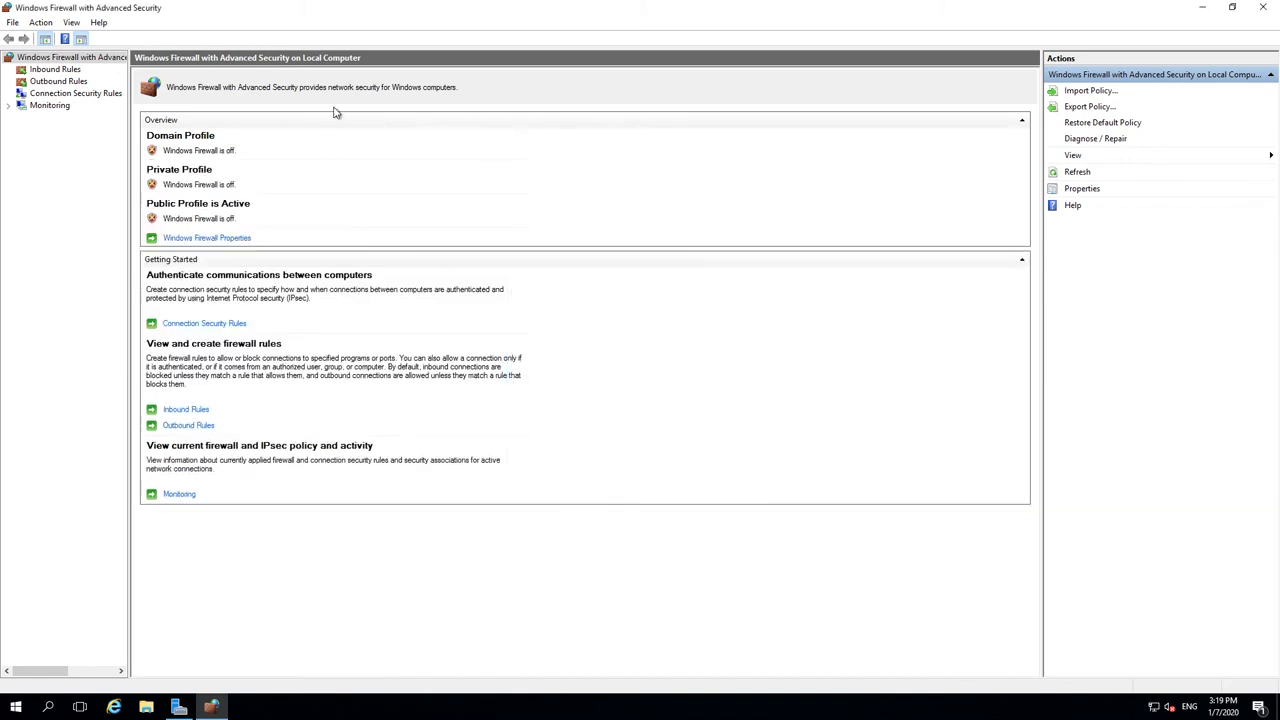
left_click(1202, 7)
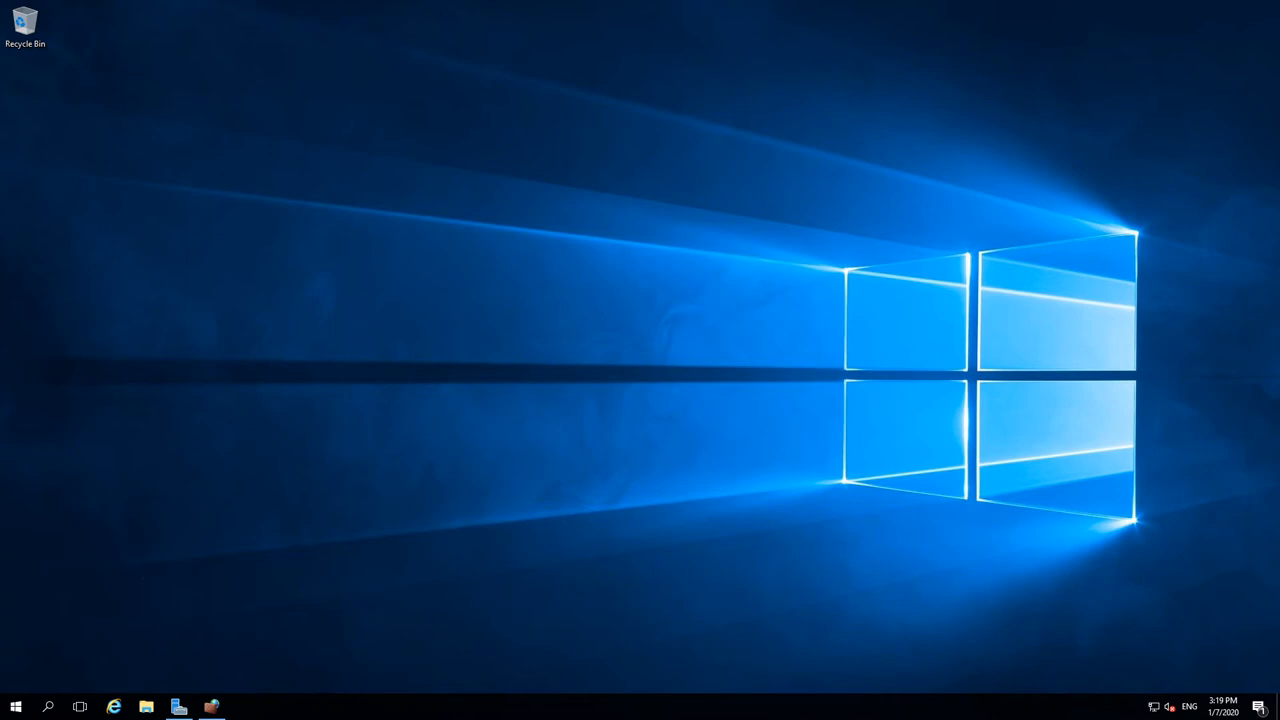
key("super+x")
left_click(44, 641)
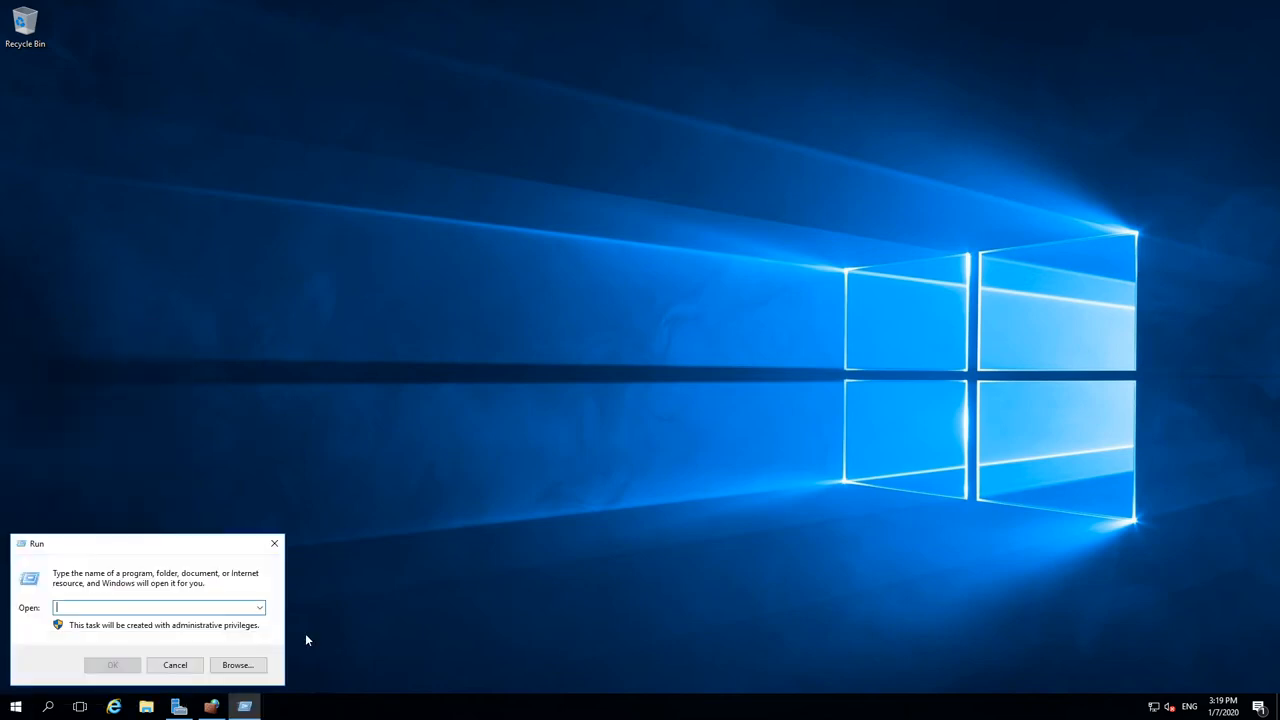
type("mstsc")
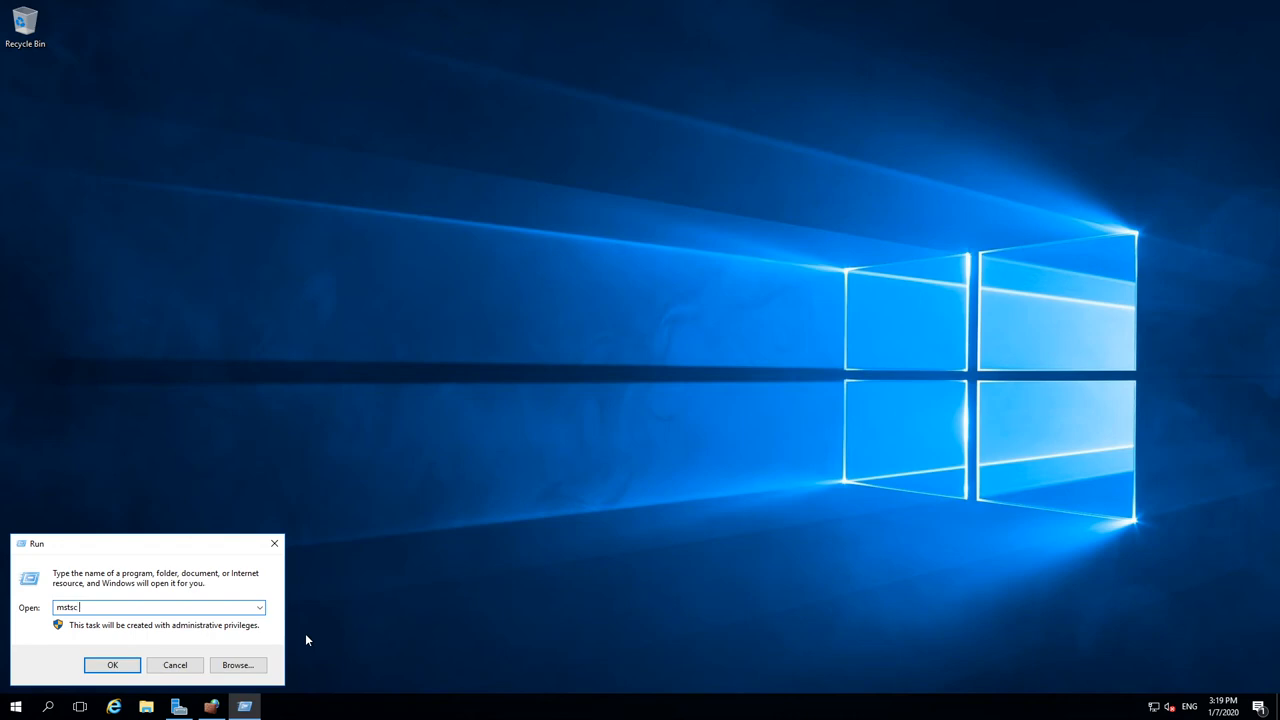
type(" /v")
type(":myvmn")
type("01")
key("Return")
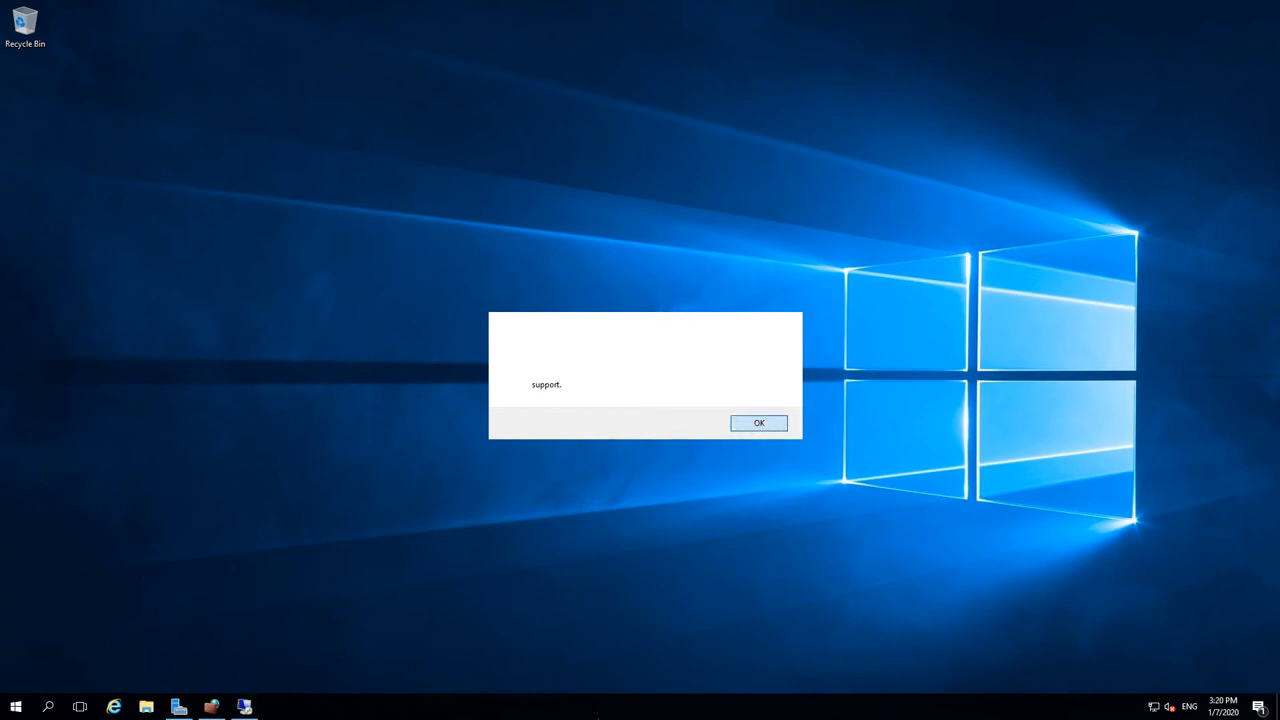
left_click(752, 426)
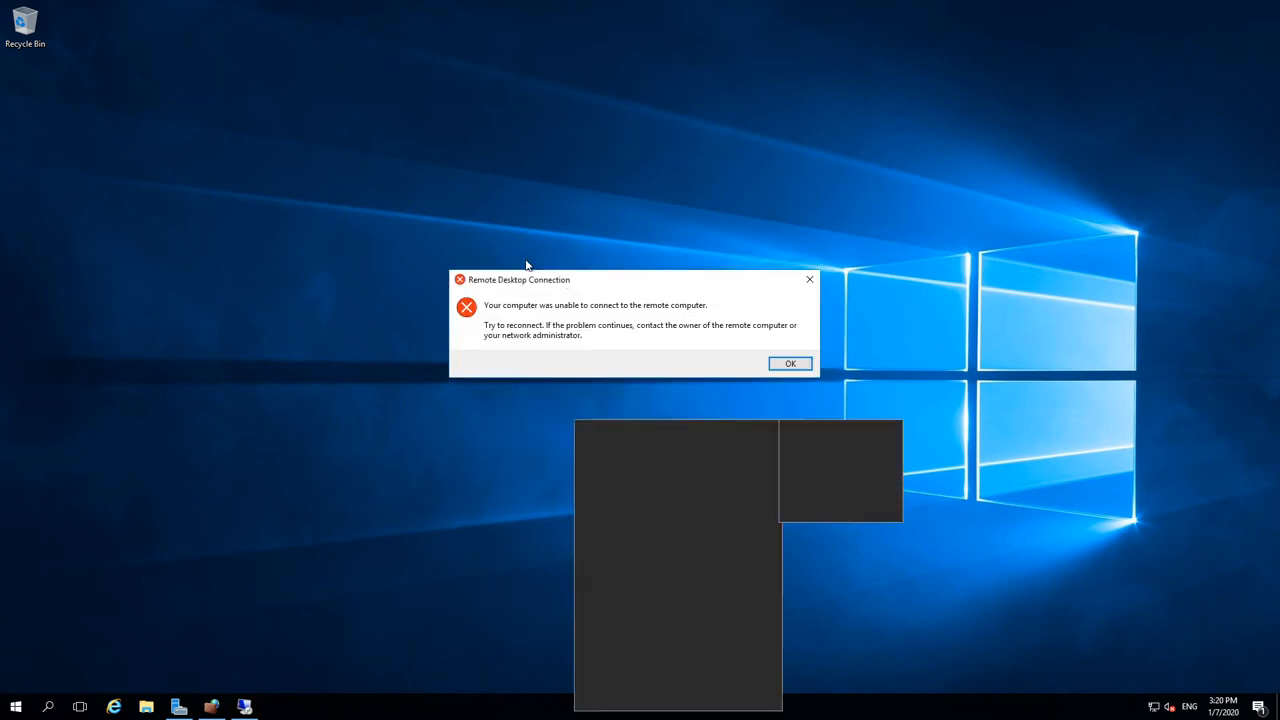
left_click(790, 364)
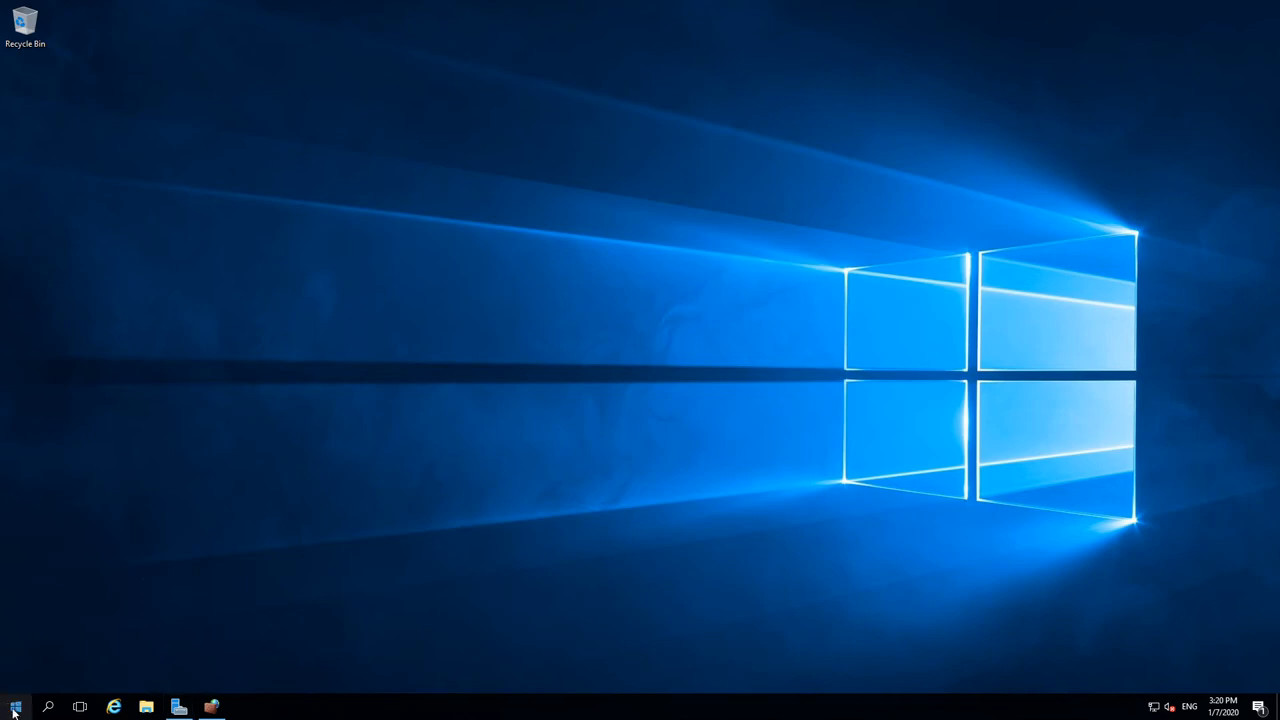
Step: Open a Command Prompt, view Rg_UDR's resource list in the Azure portal, then return to the VM
right_click(17, 708)
left_click(116, 506)
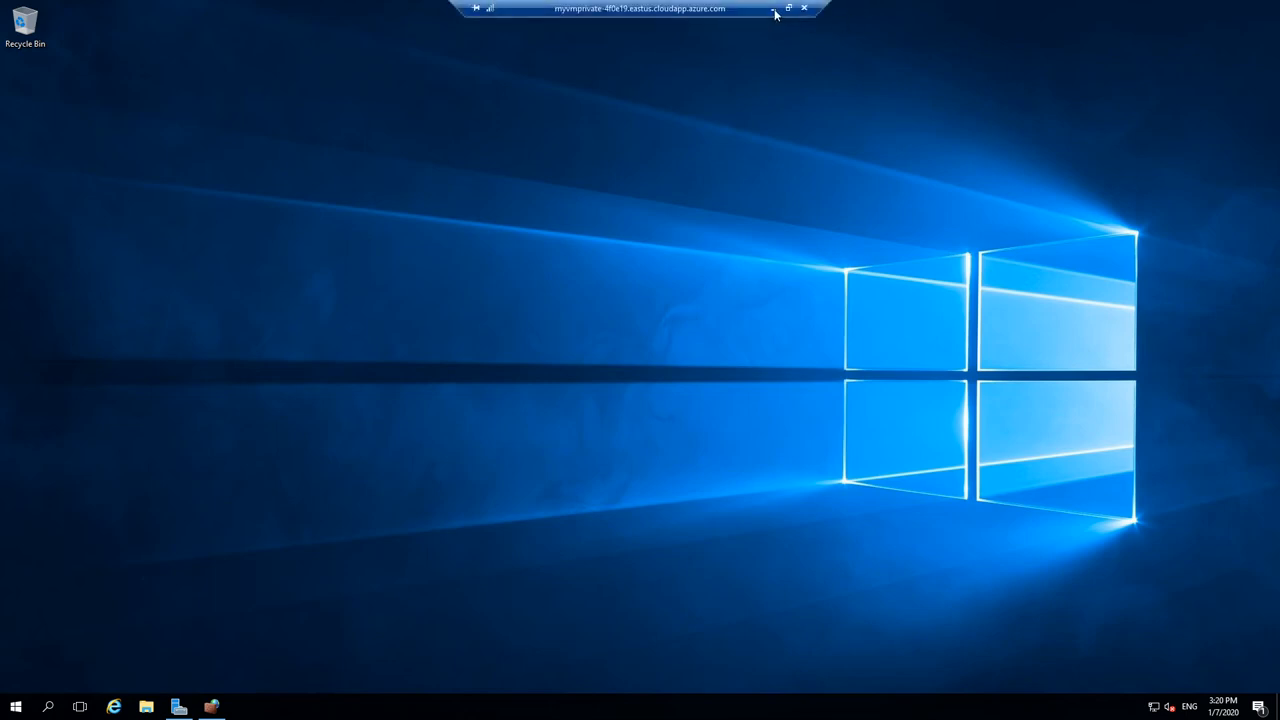
left_click(778, 14)
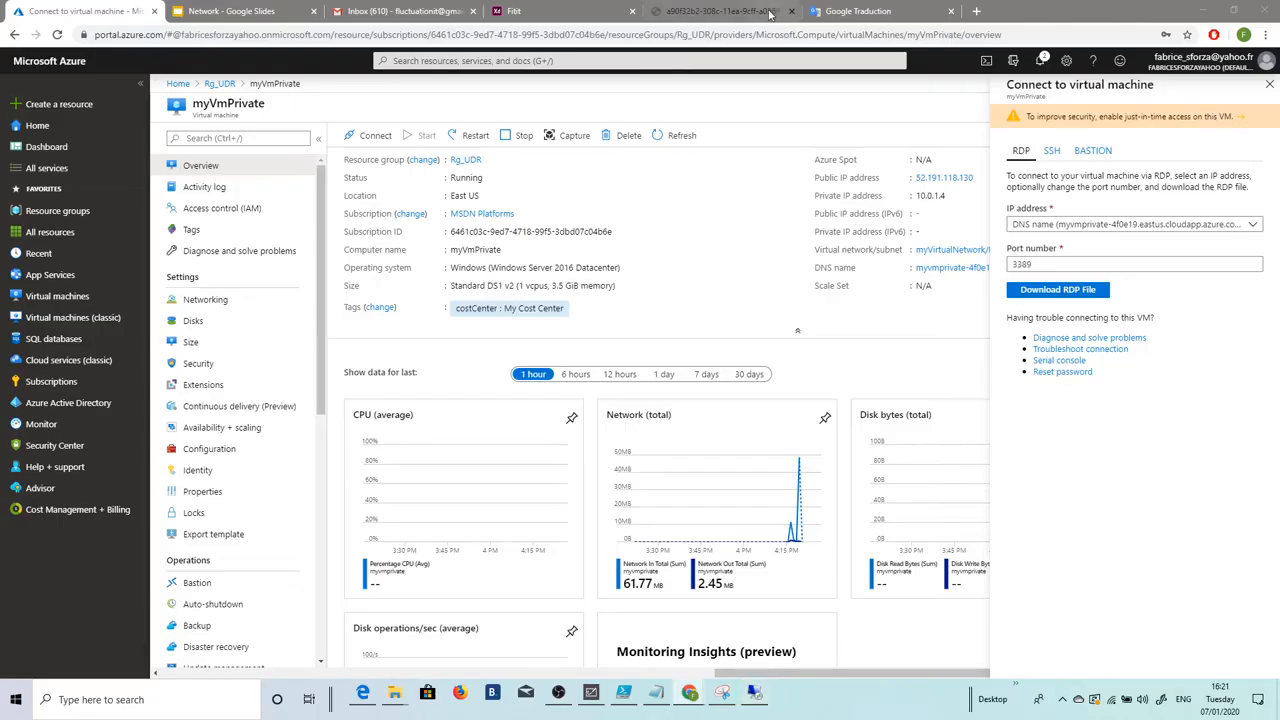
left_click(220, 84)
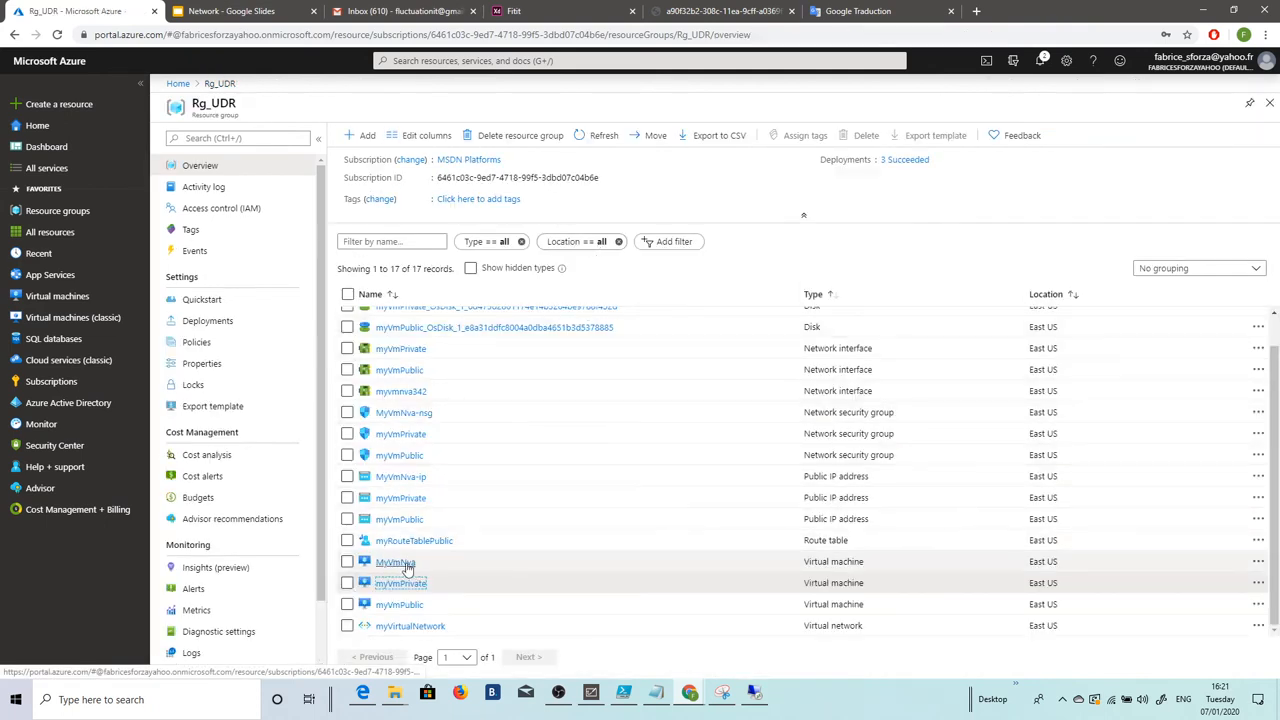
left_click(755, 692)
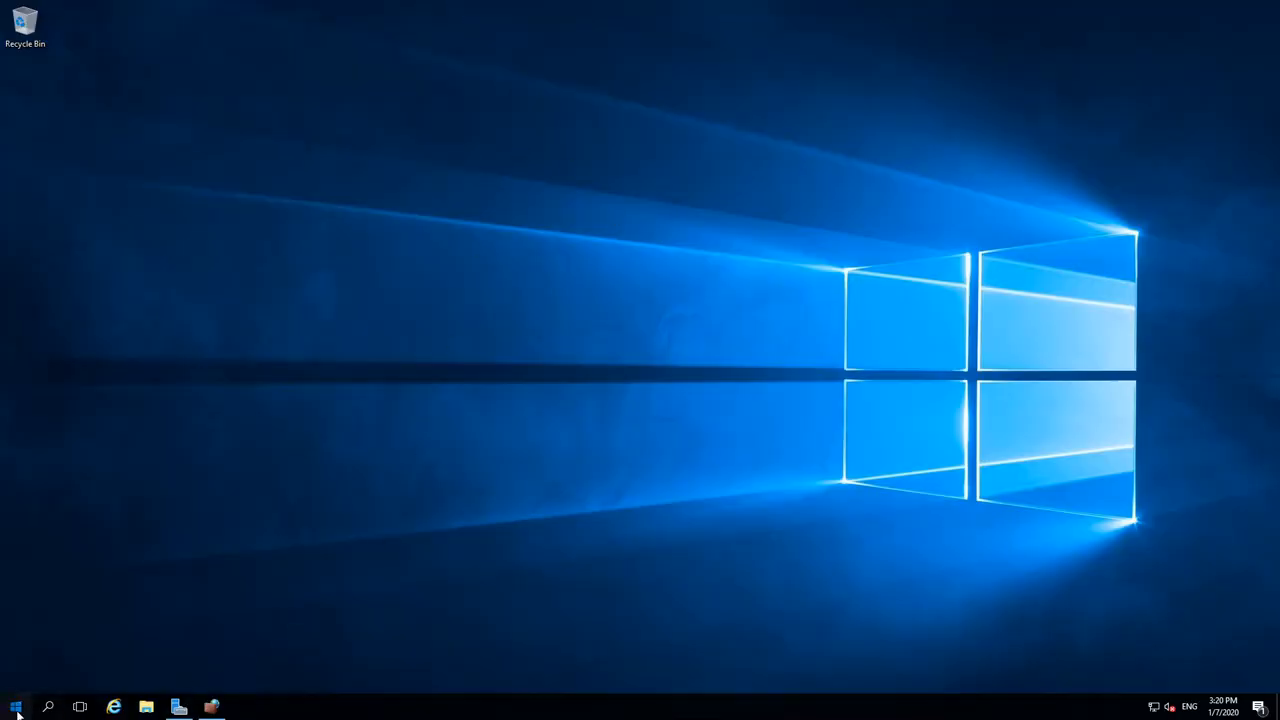
left_click(16, 708)
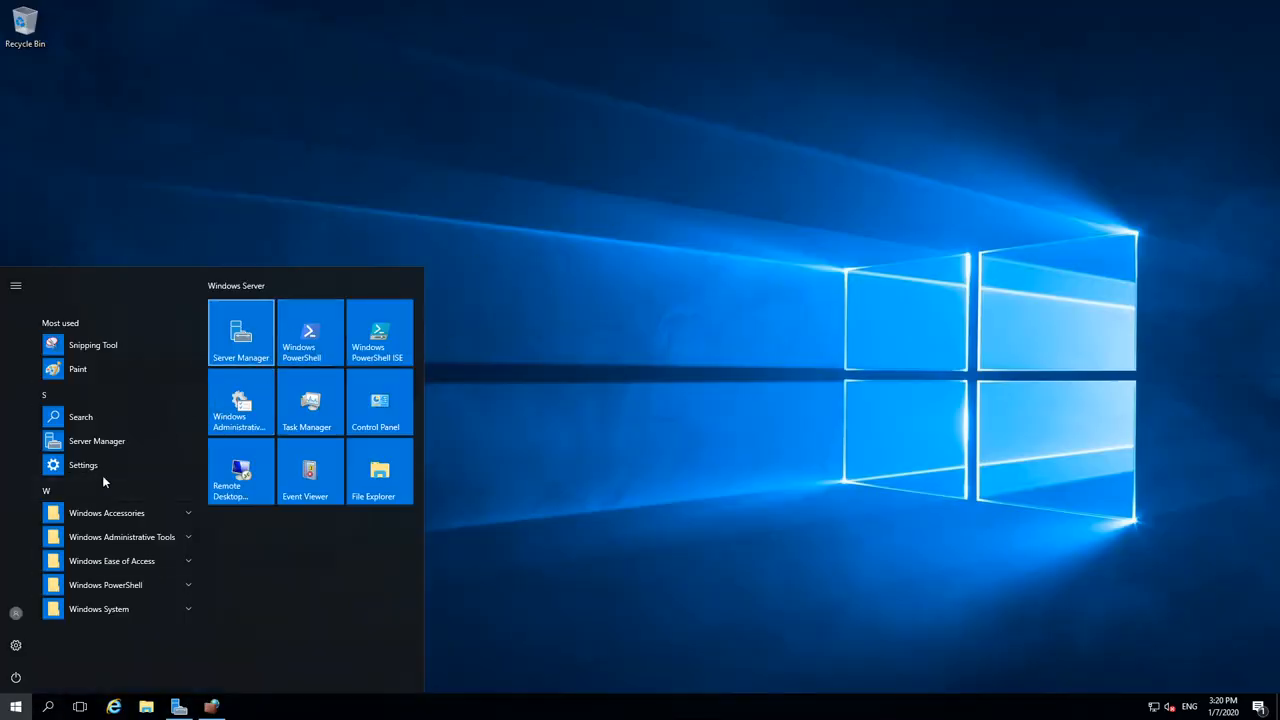
Step: Open Task Manager, check CPU and memory on the Performance tab, then minimize it
right_click(16, 707)
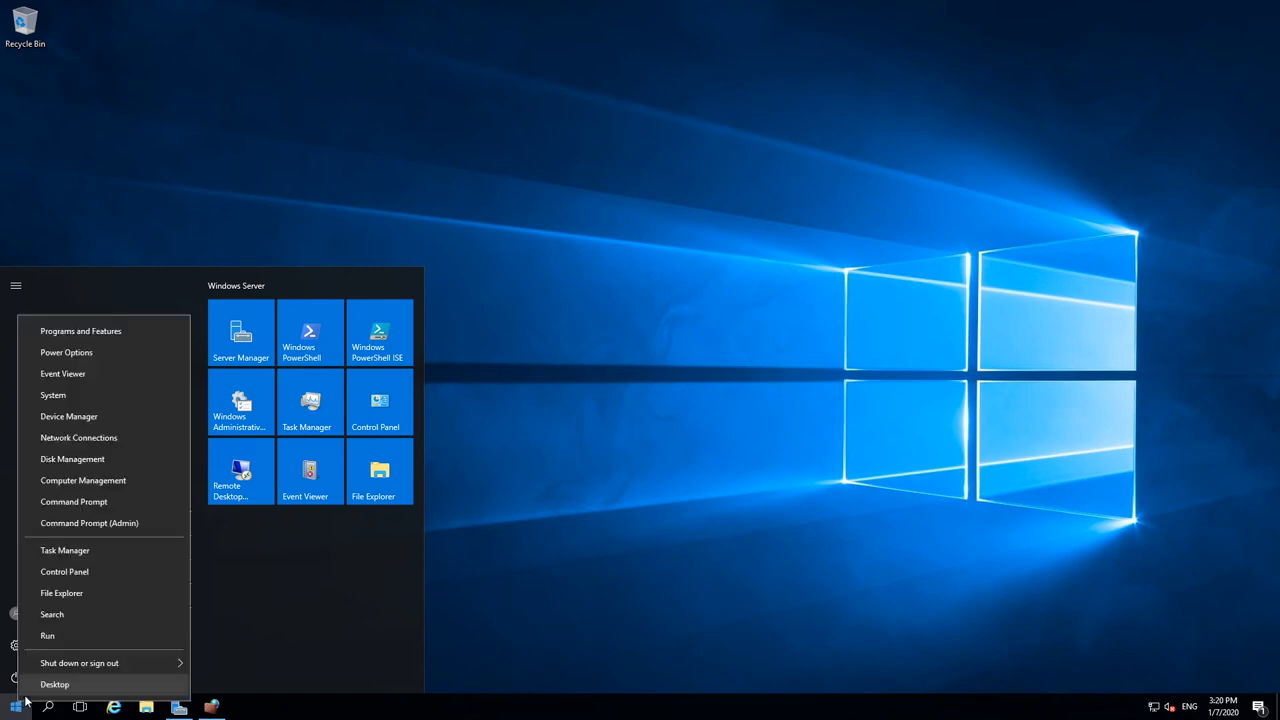
left_click(94, 499)
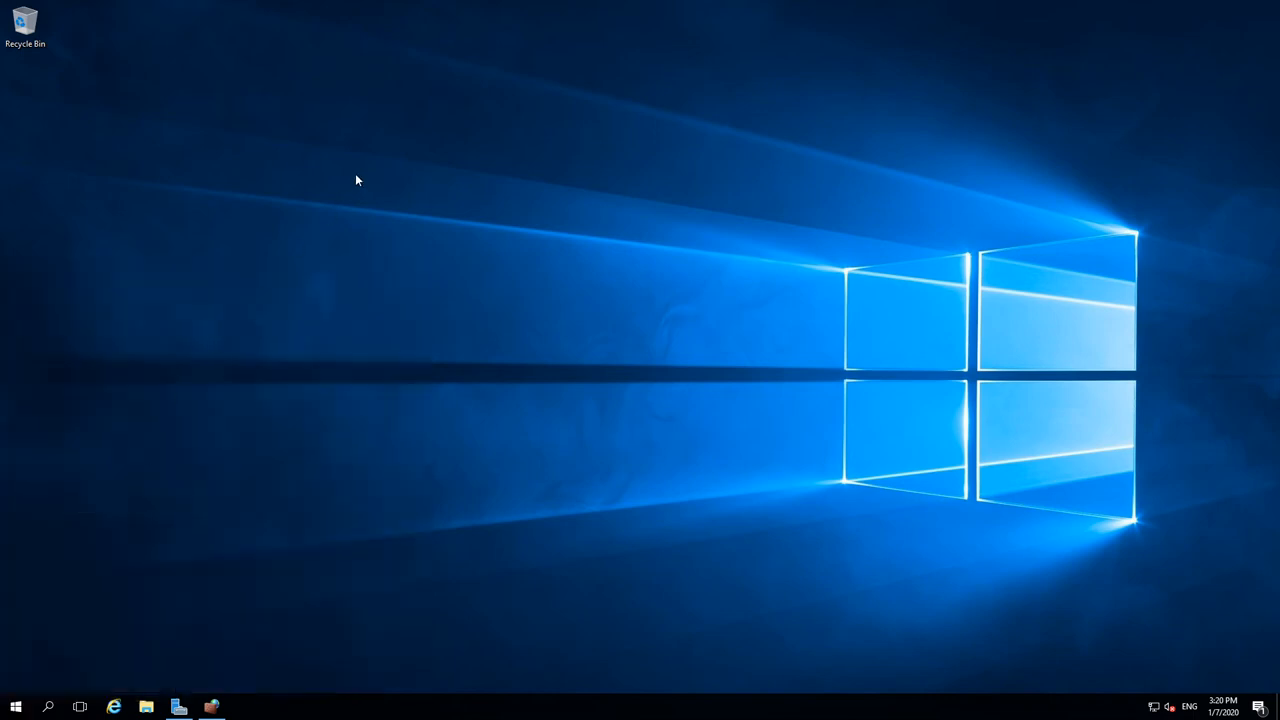
right_click(681, 711)
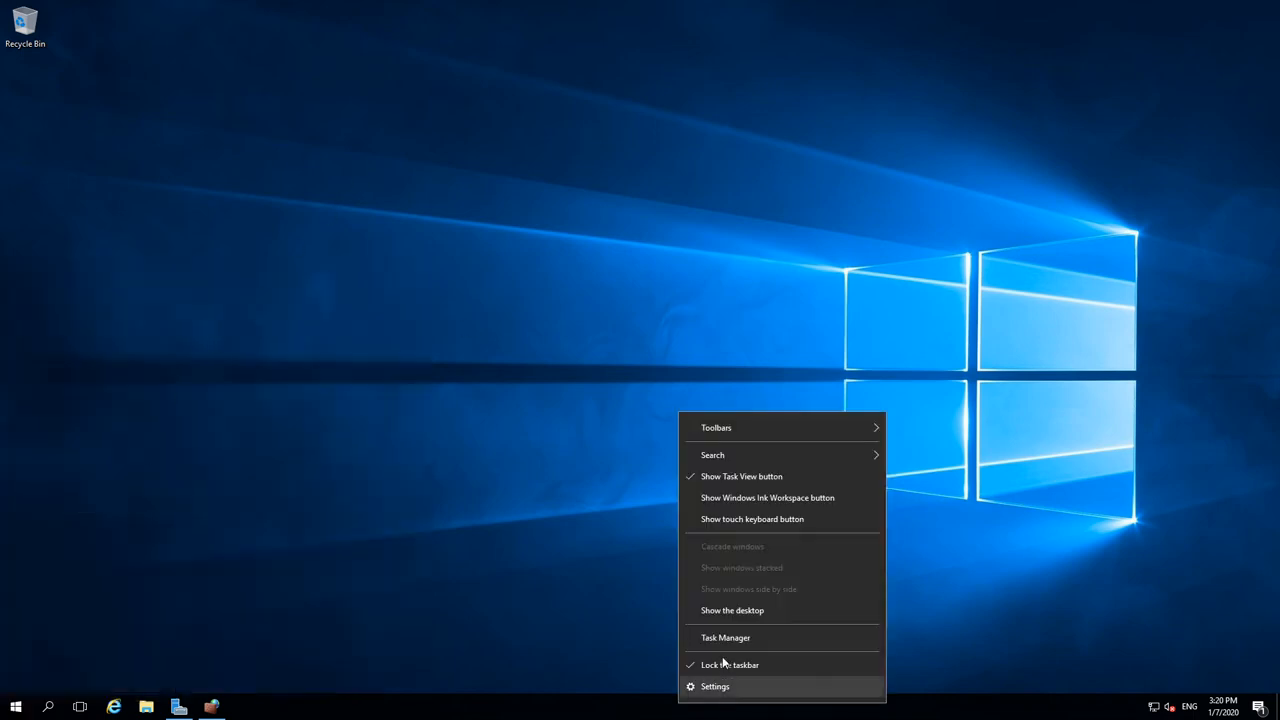
left_click(721, 632)
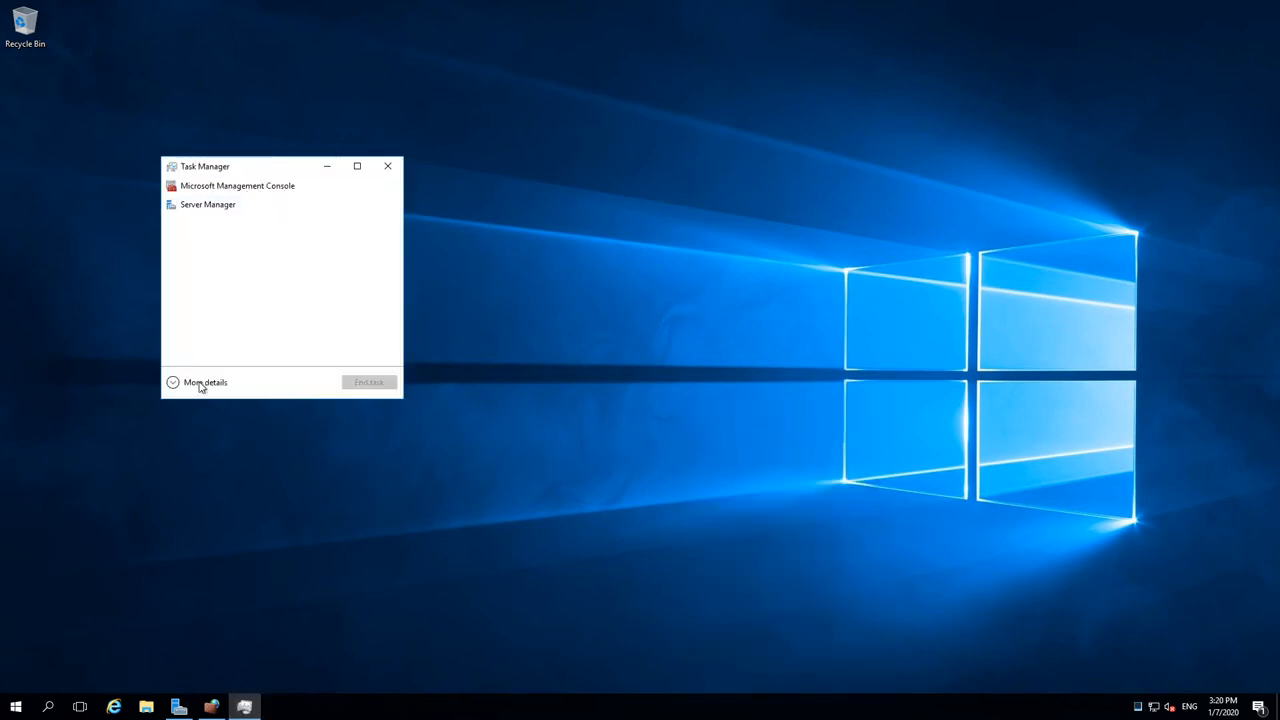
left_click(203, 384)
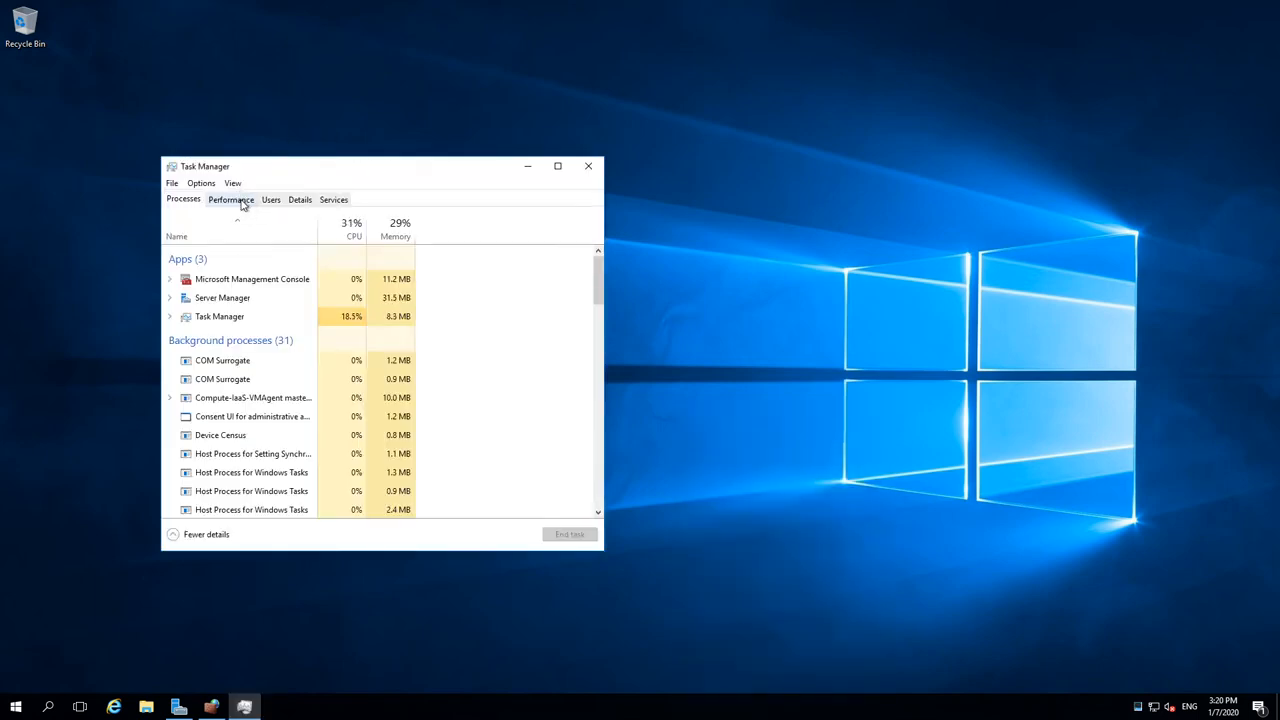
left_click(245, 203)
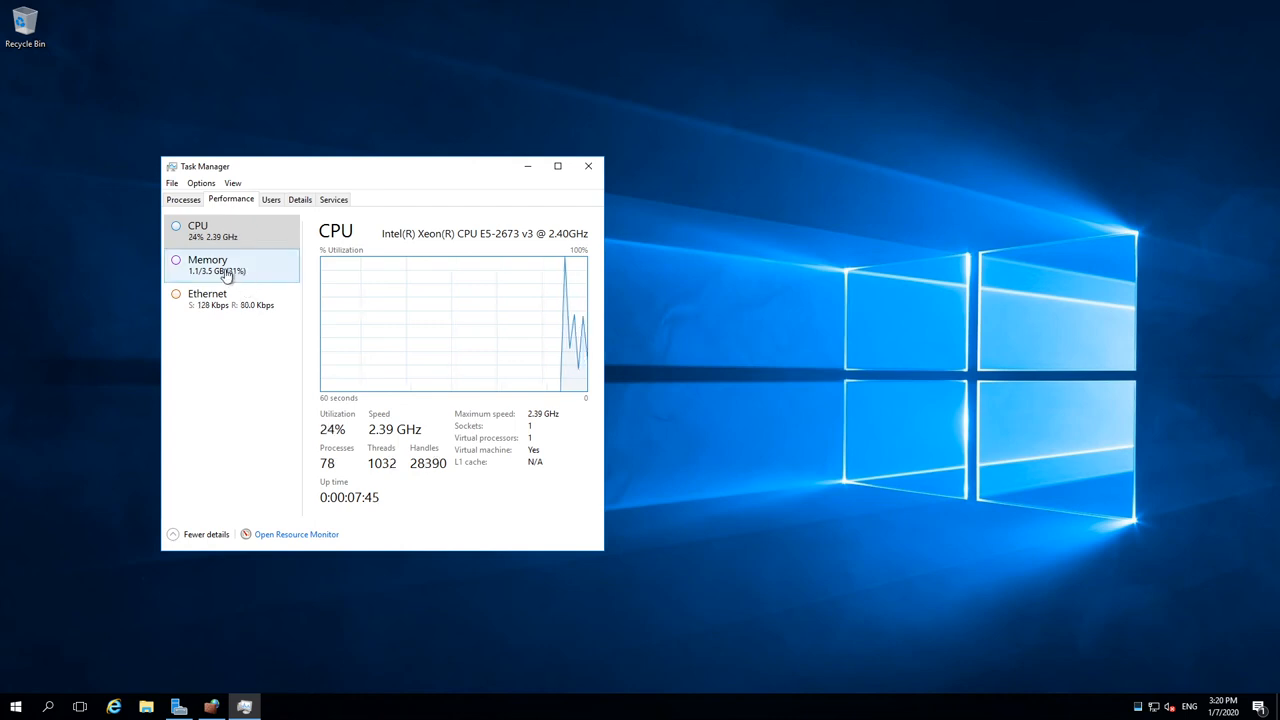
left_click(527, 168)
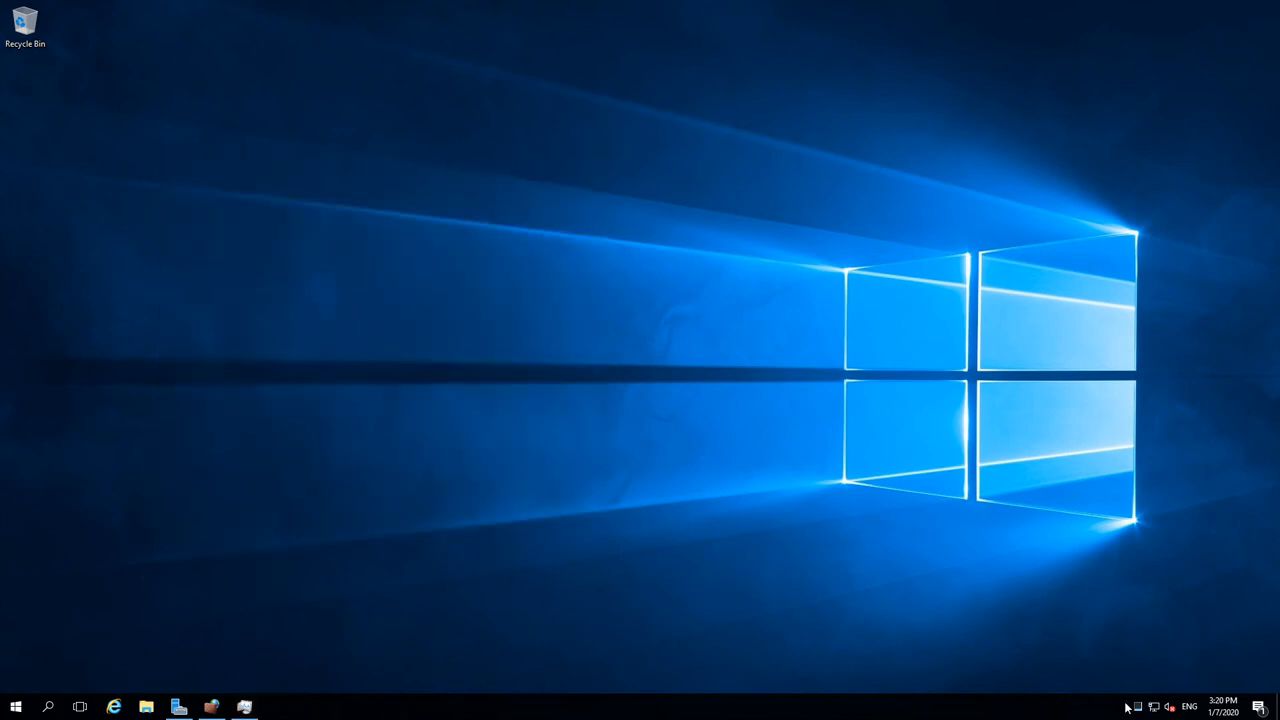
Step: Open an administrator Command Prompt and run ping myvmnva, cancelling it with Ctrl+C after it resolves to 10.0.2.4
left_click(25, 709)
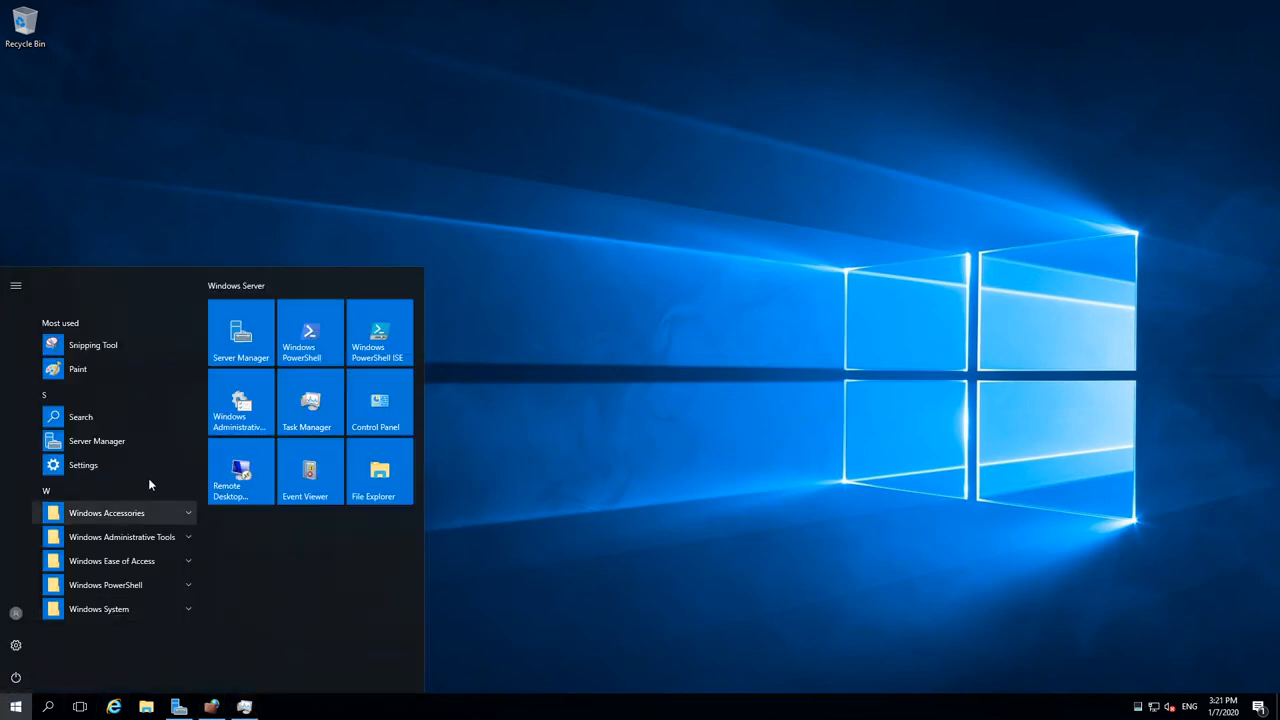
type("cmd")
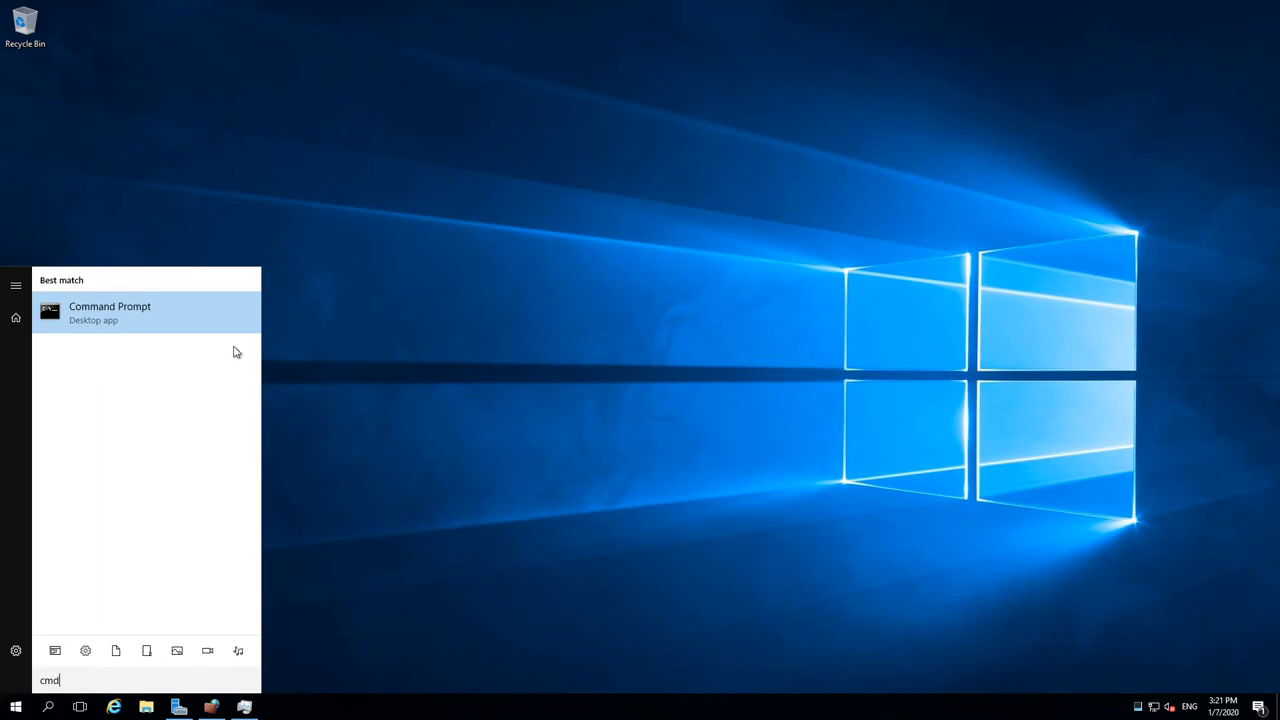
left_click(166, 314)
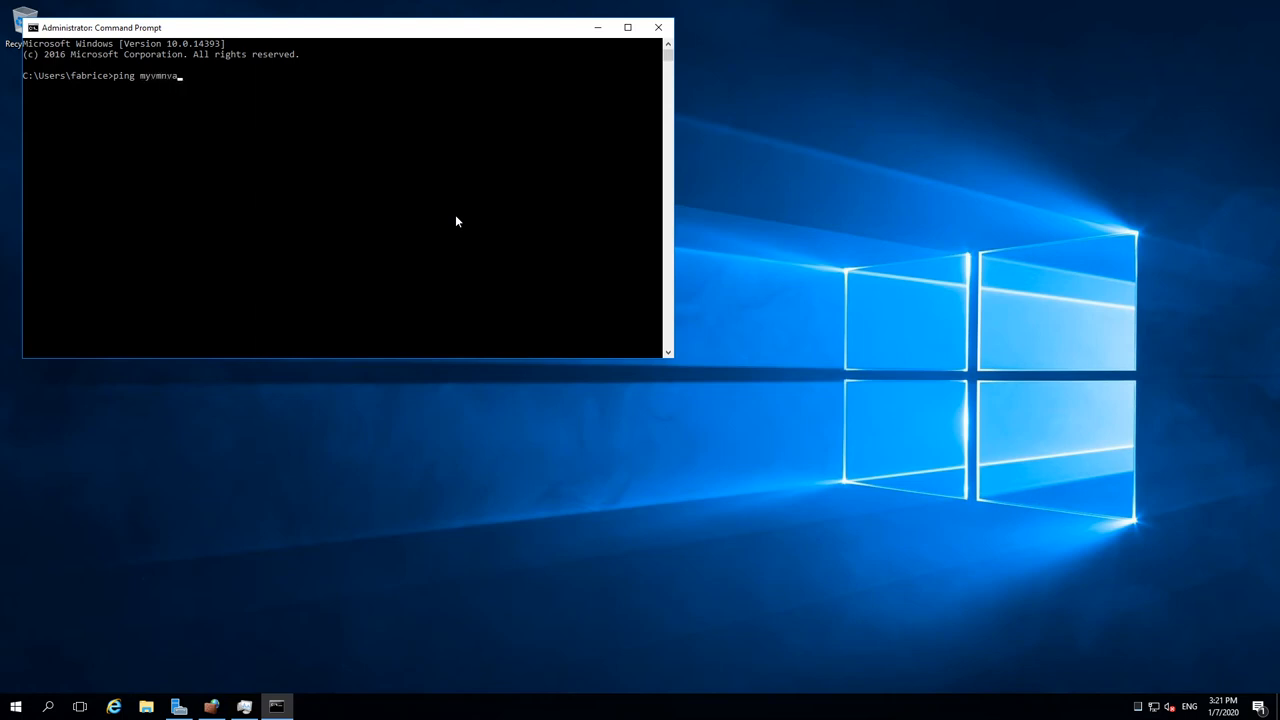
type("ping myvmnva")
key("Return")
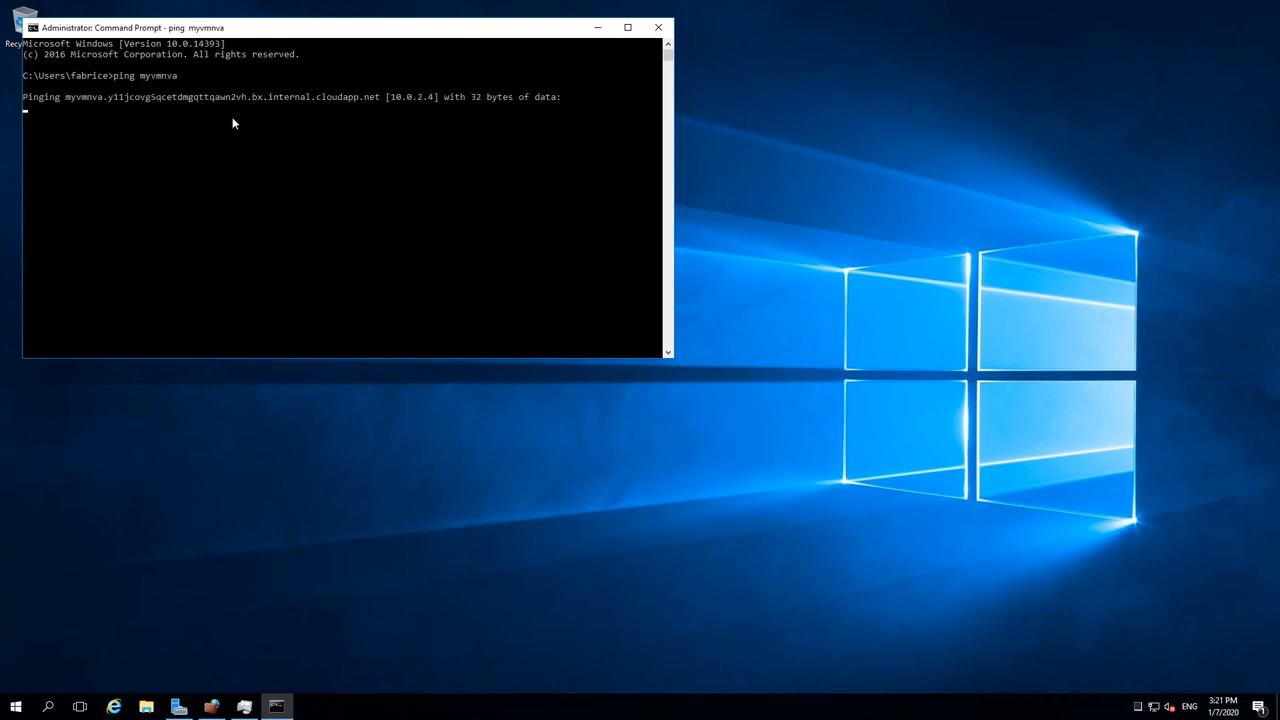
key("ctrl+c")
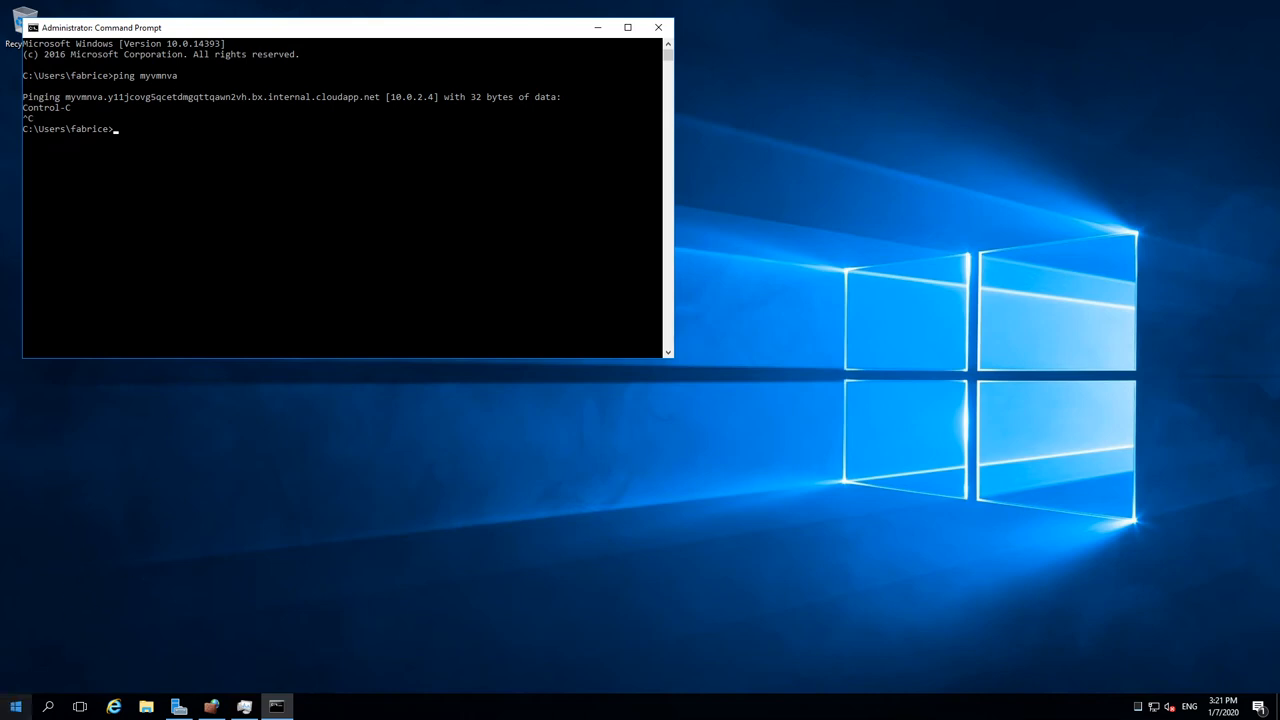
Step: Launch mstsc from Run and connect to myvmnva with the admin credentials, accepting the certificate
right_click(26, 702)
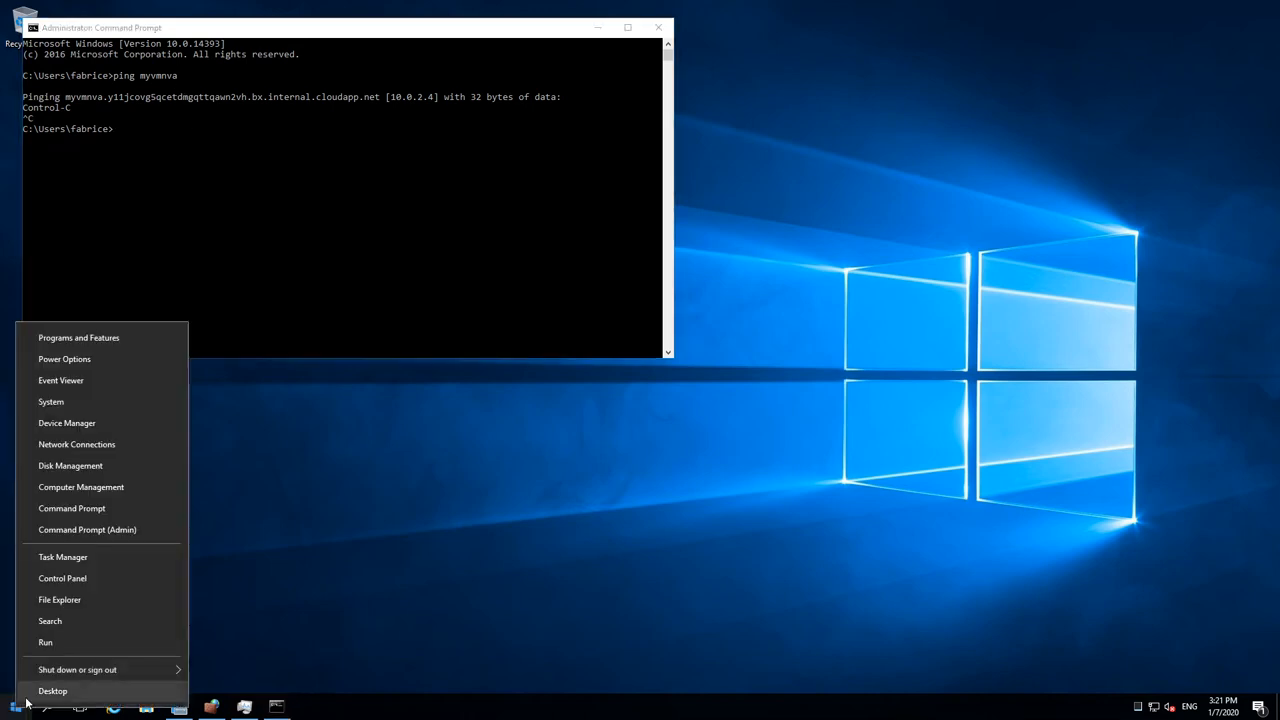
left_click(66, 643)
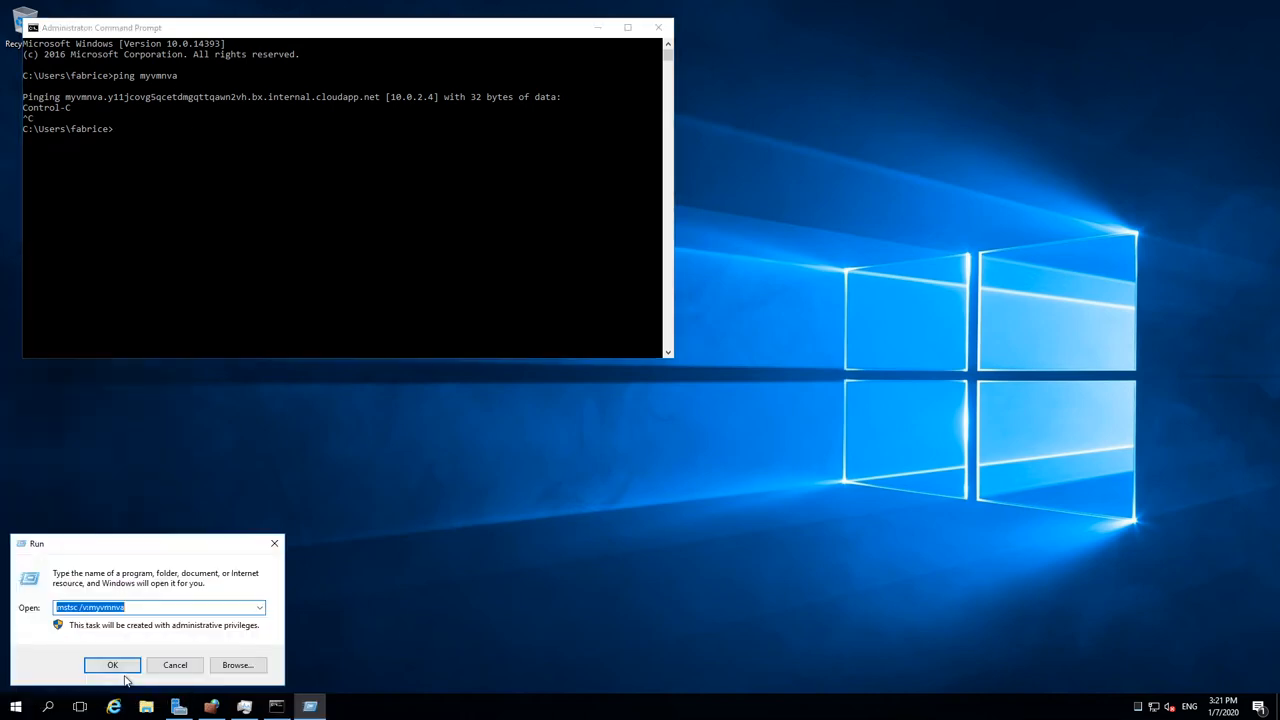
type("mstsc")
key("Return")
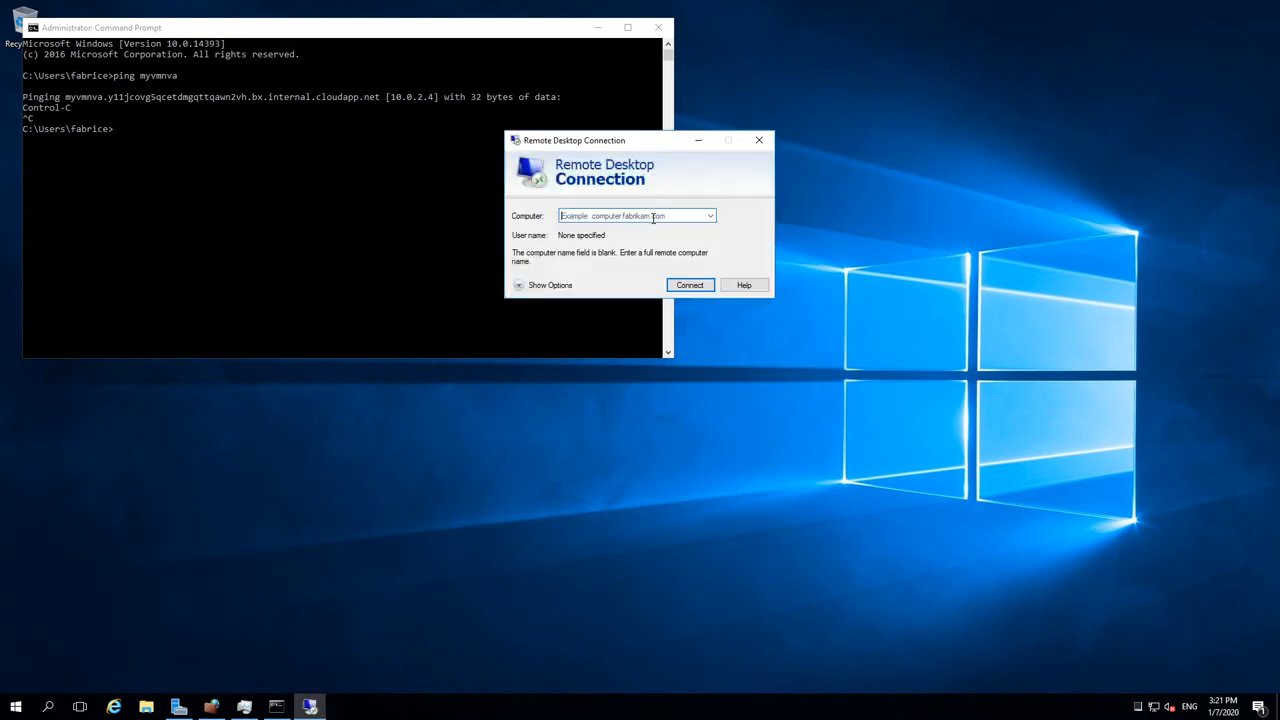
type("myvmn")
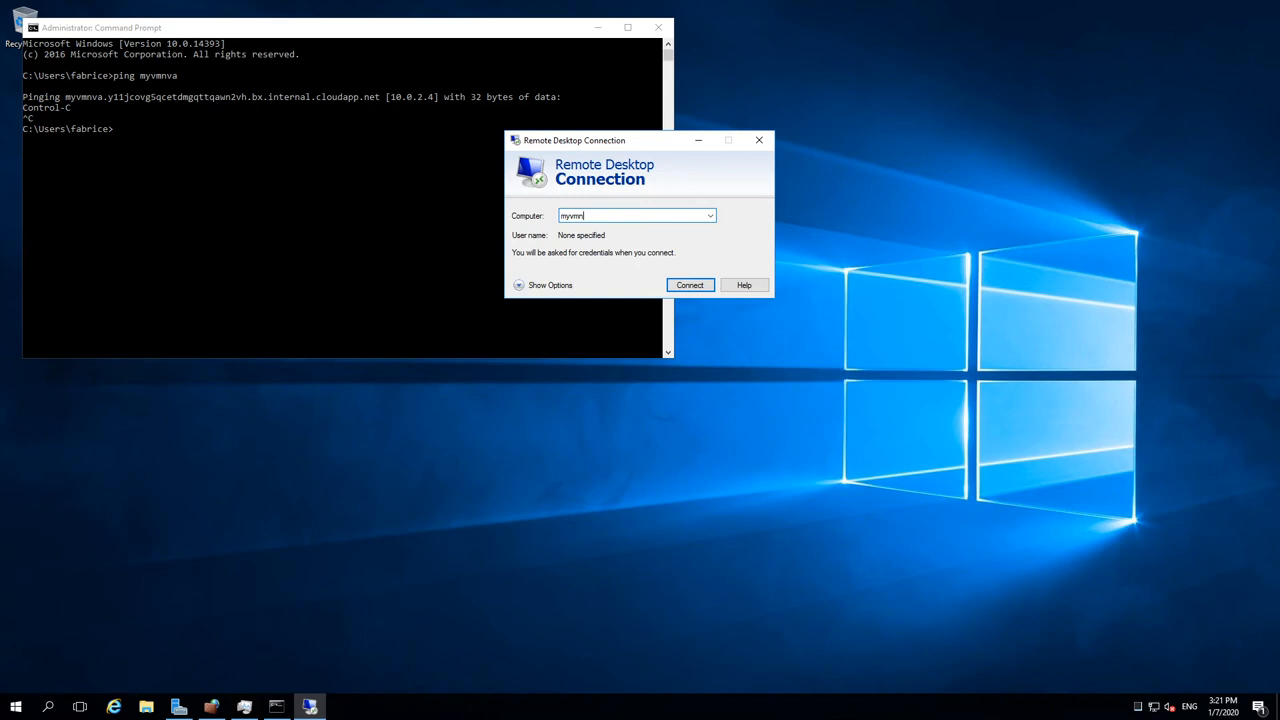
type("va")
key("Return")
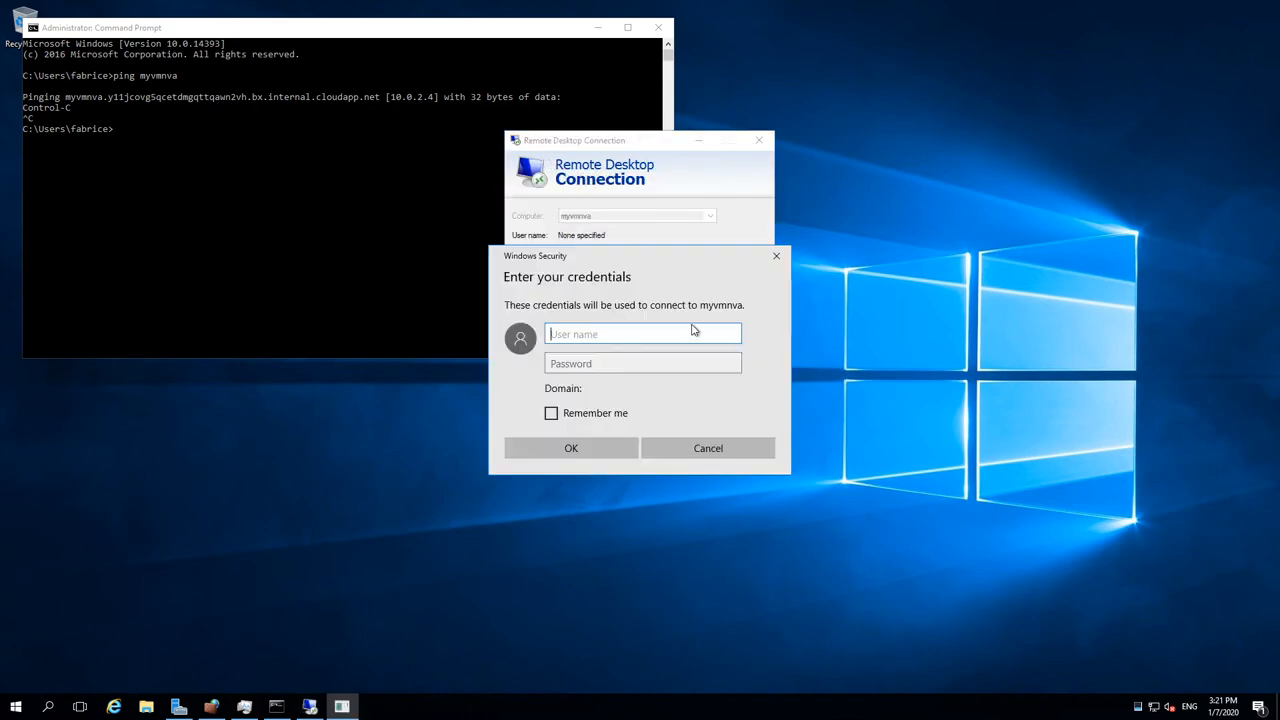
type("fabrice")
key("Tab")
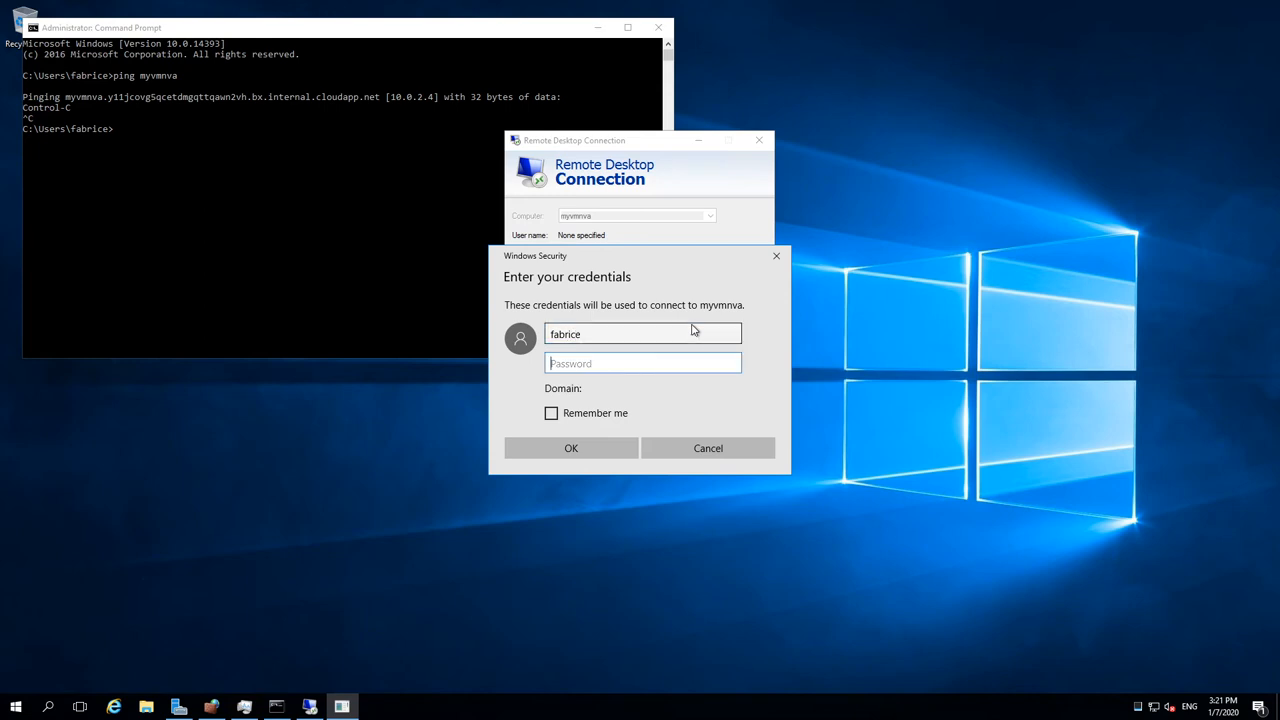
type("•••••••••")
key("Return")
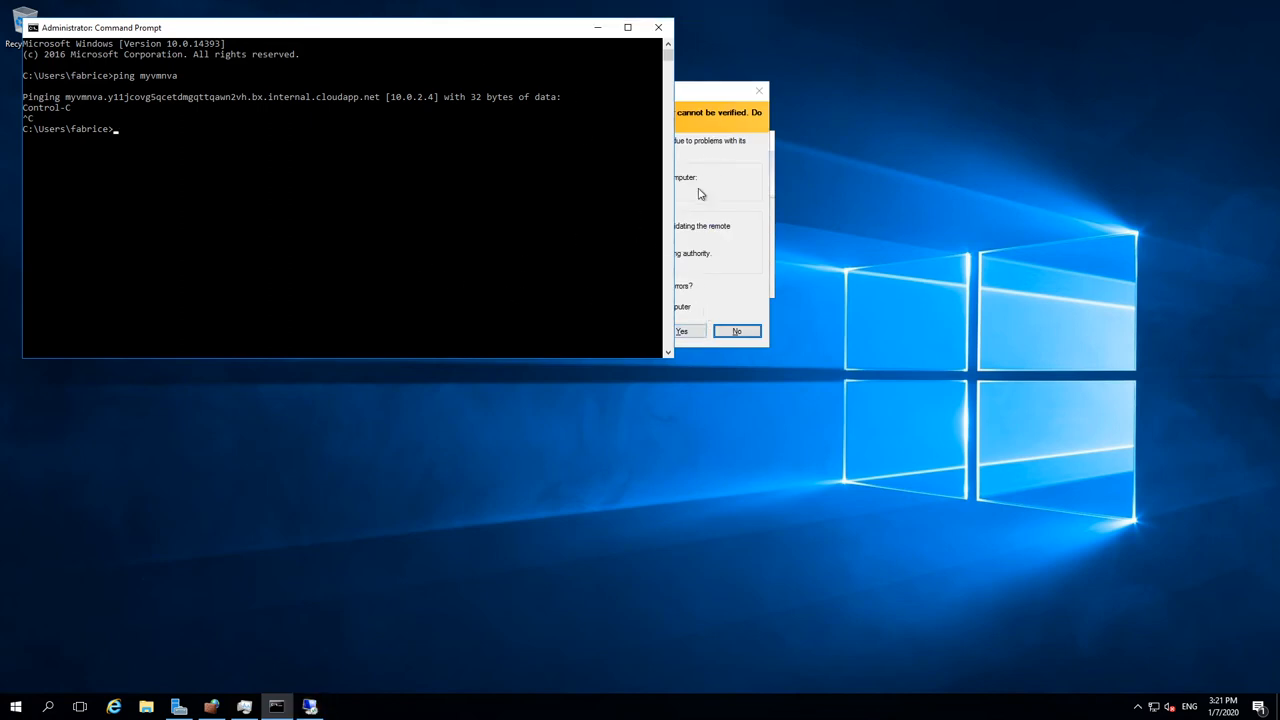
left_click(715, 144)
left_click(672, 331)
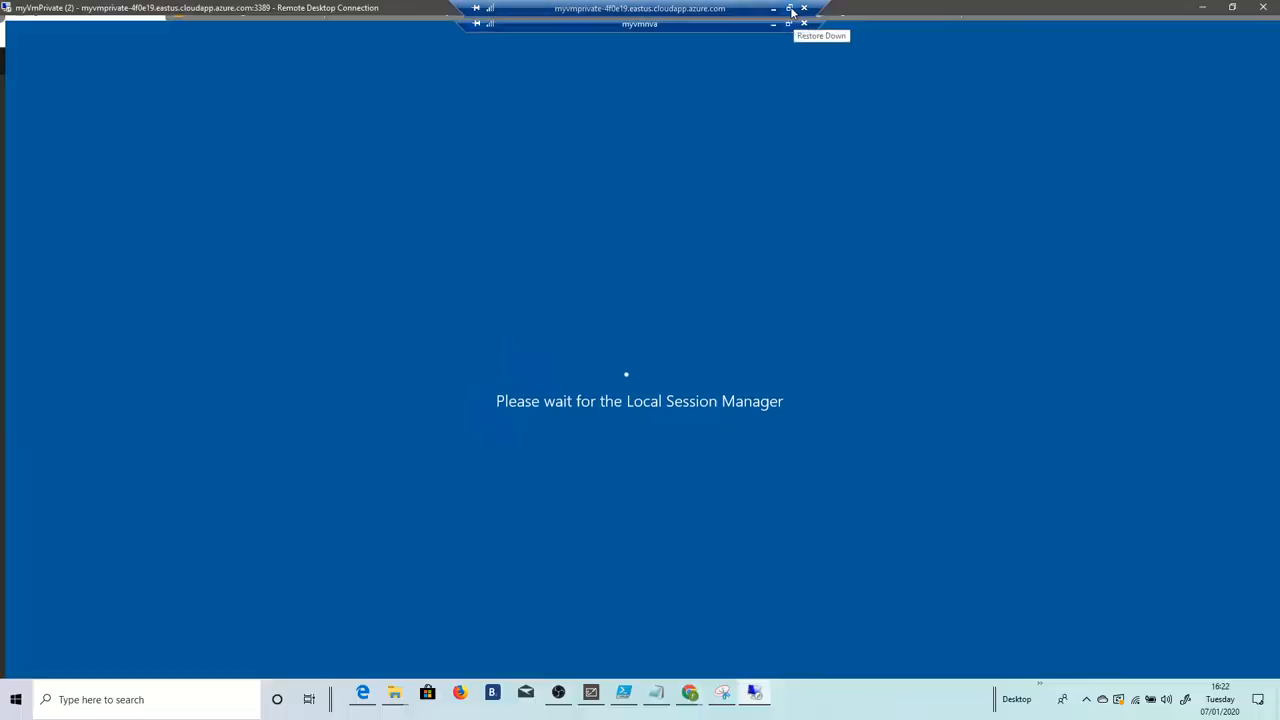
Step: Resize the session windows, close the remote Command Prompt, and enlarge the myvmnva window
left_click(795, 7)
left_click_drag(240, 12, 328, 40)
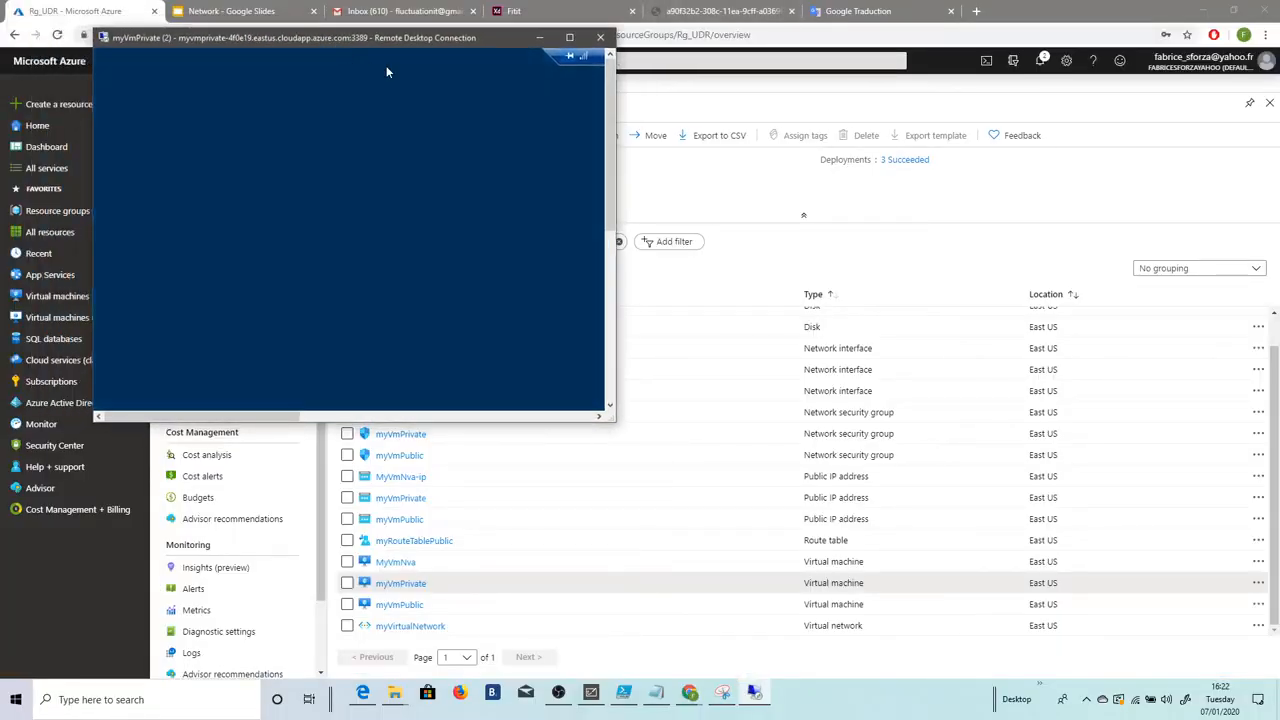
left_click_drag(611, 418, 1212, 648)
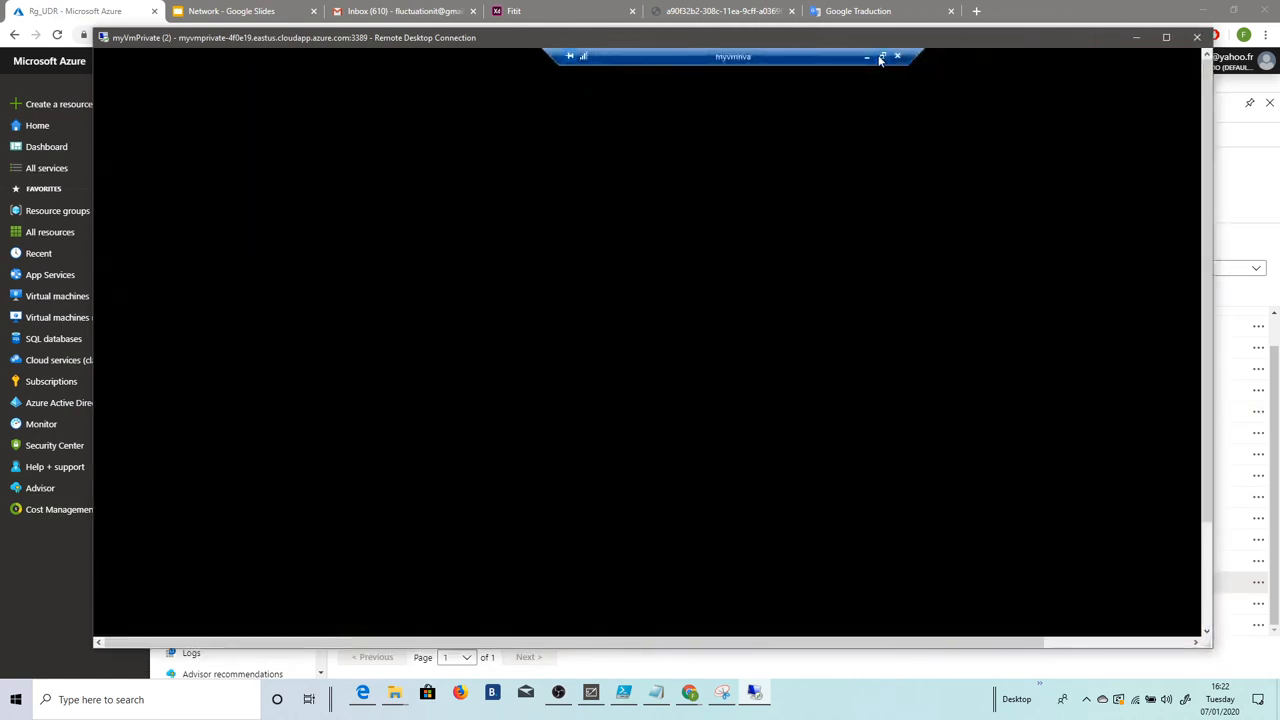
left_click(880, 57)
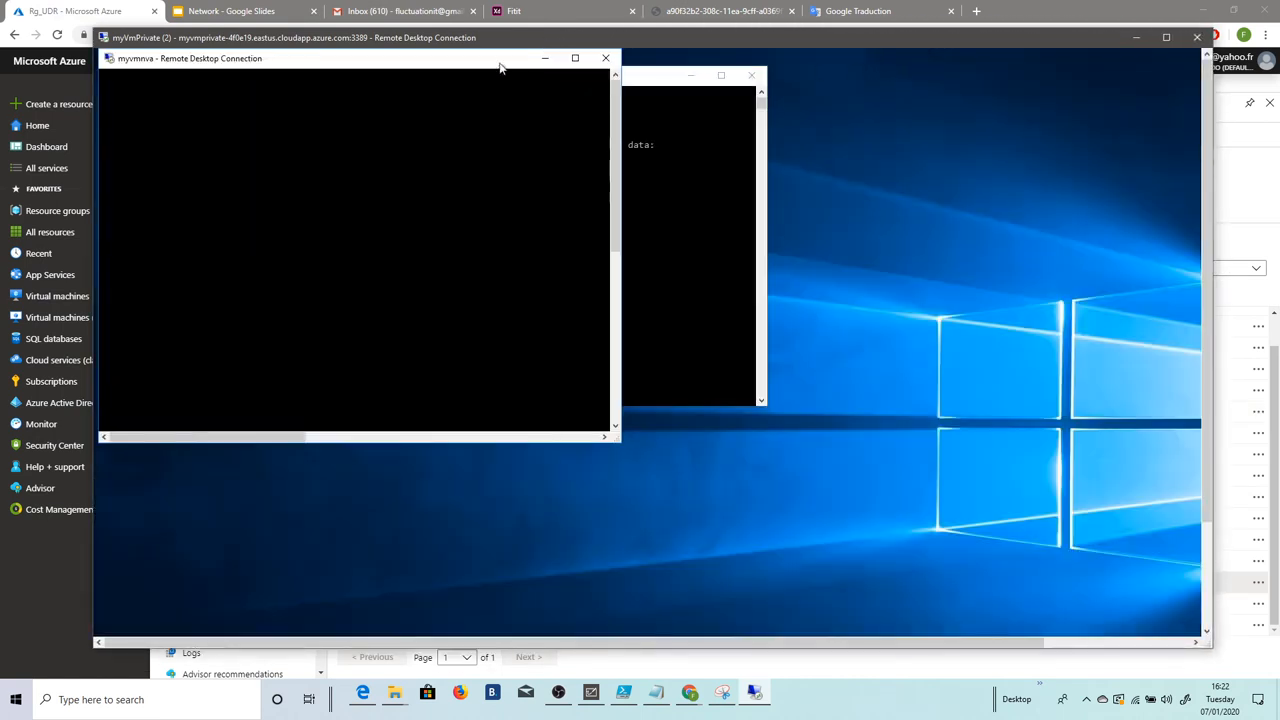
left_click(1166, 38)
left_click(600, 97)
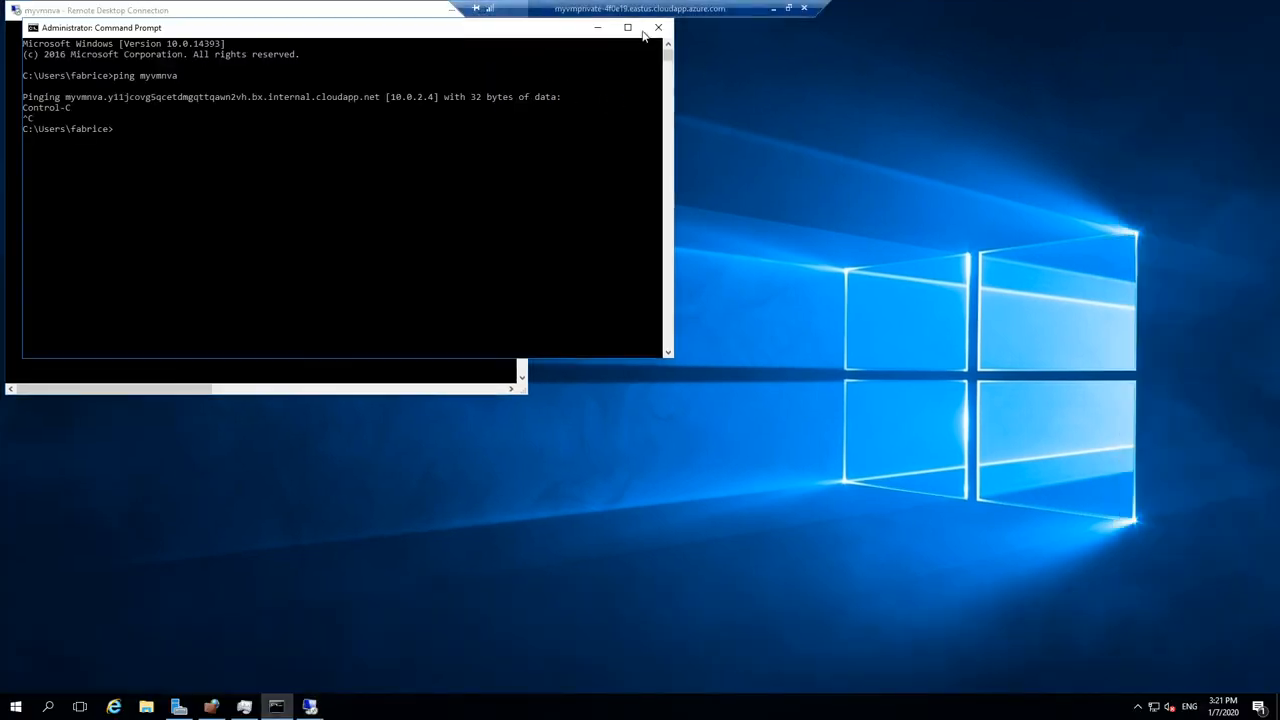
left_click(658, 30)
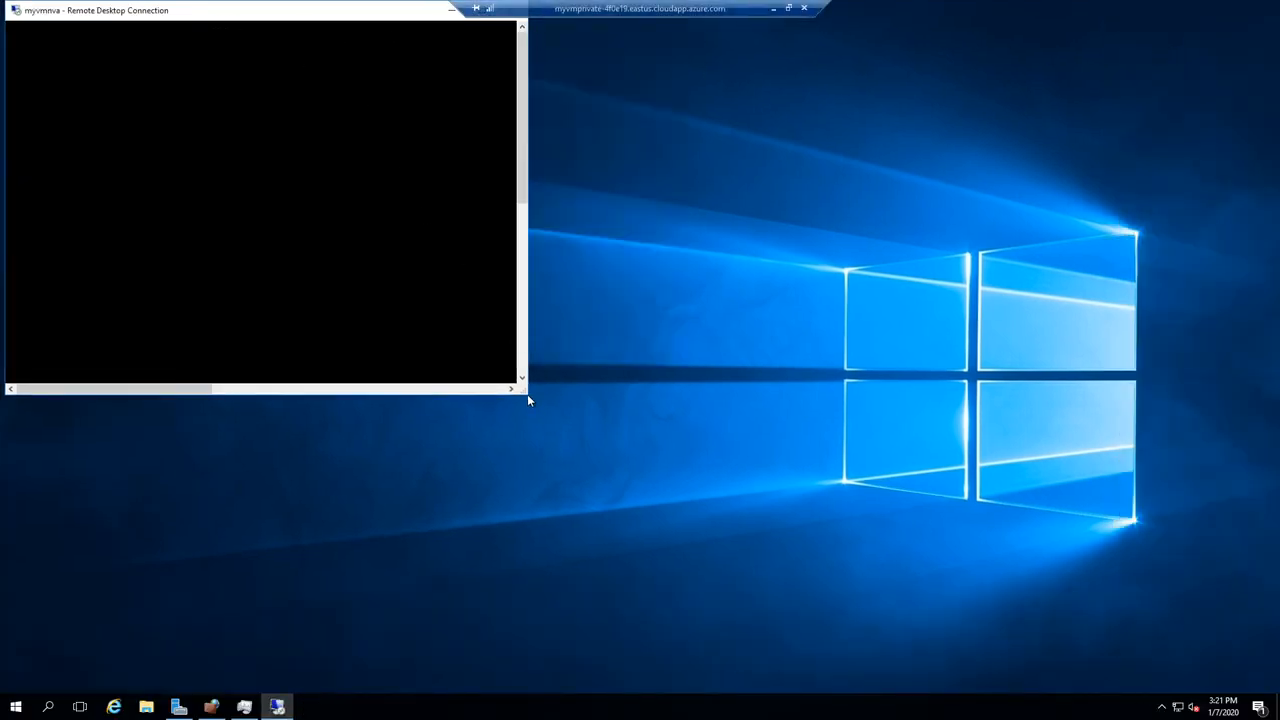
left_click_drag(527, 394, 1000, 688)
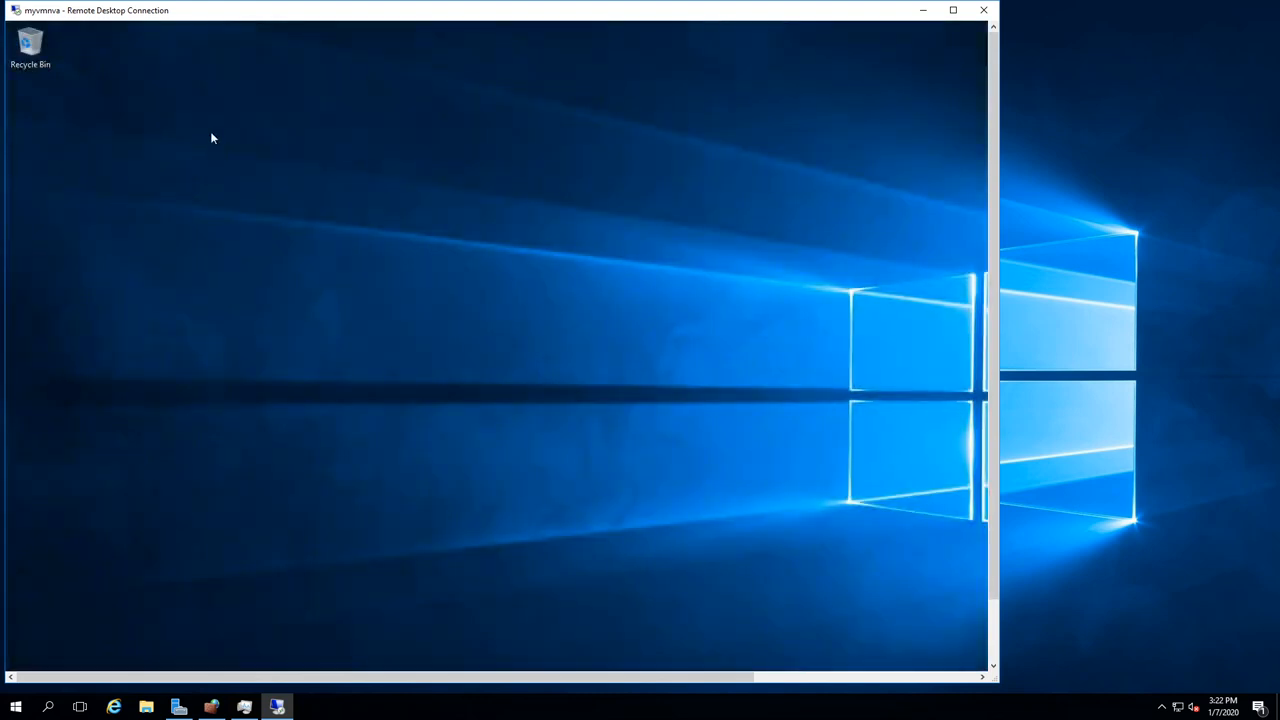
Step: Browse the programs list in the myvmnva session, then dismiss it
left_click(993, 642)
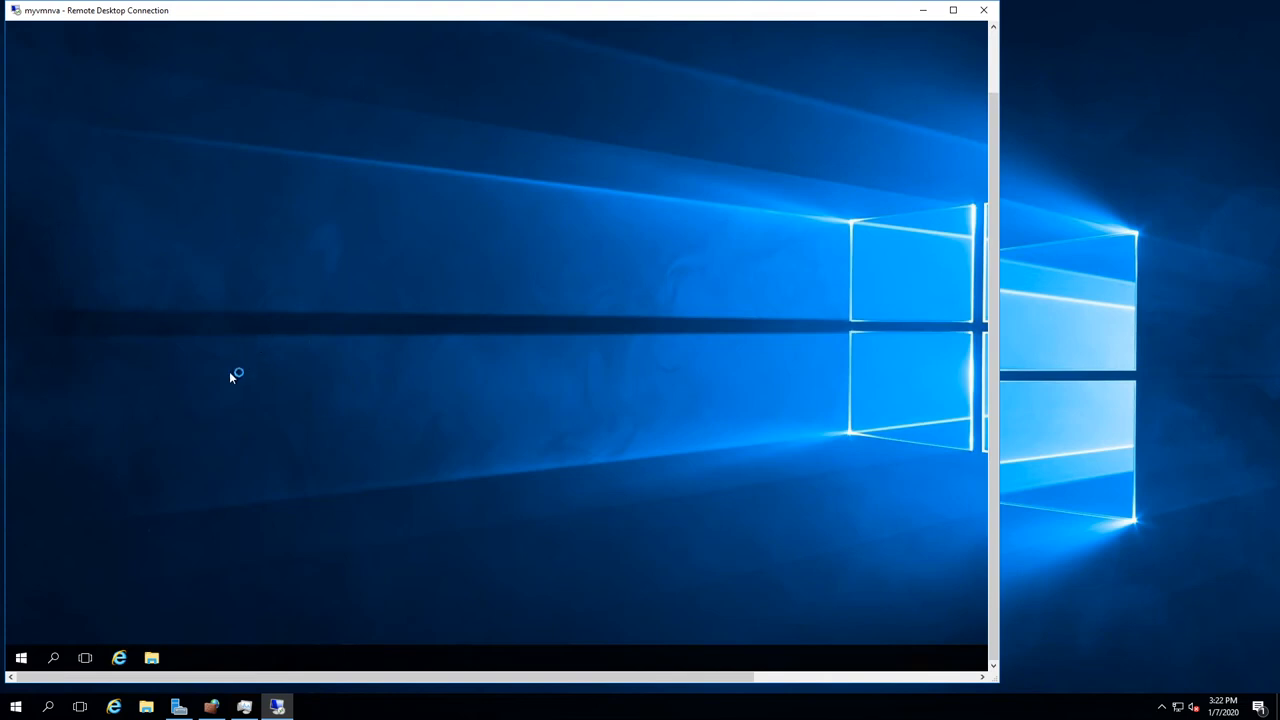
left_click(21, 658)
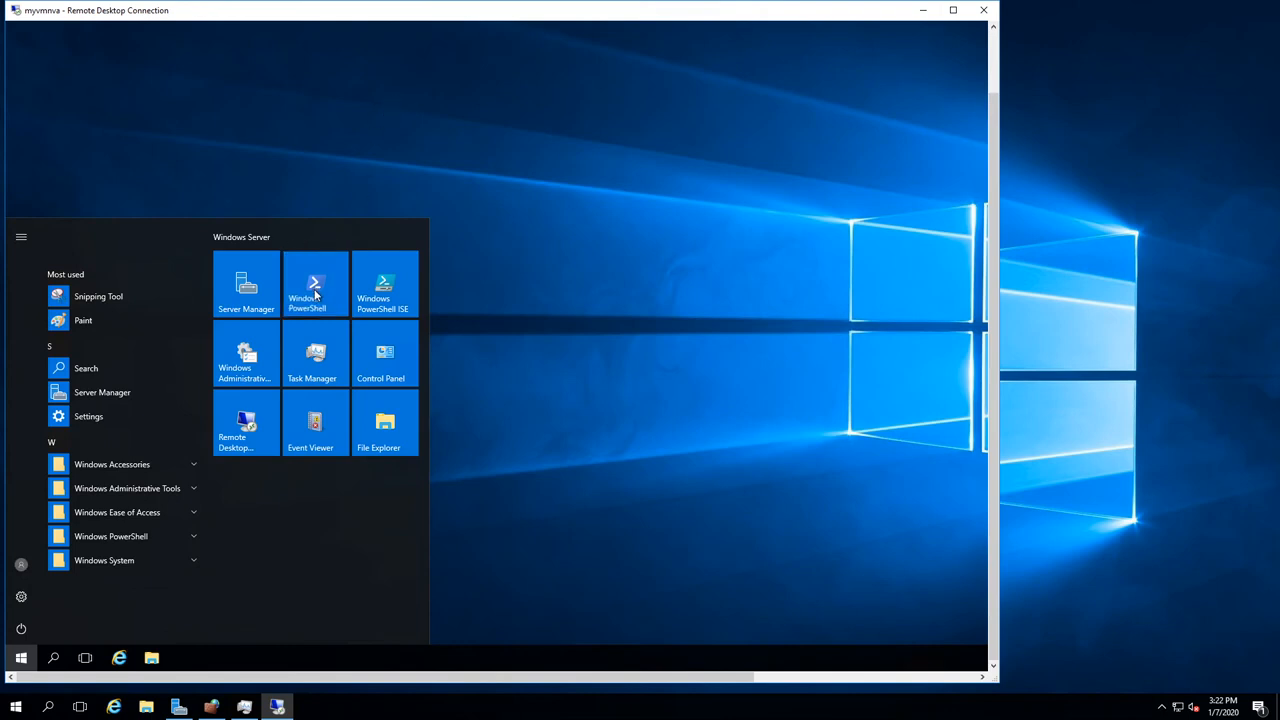
left_click(341, 125)
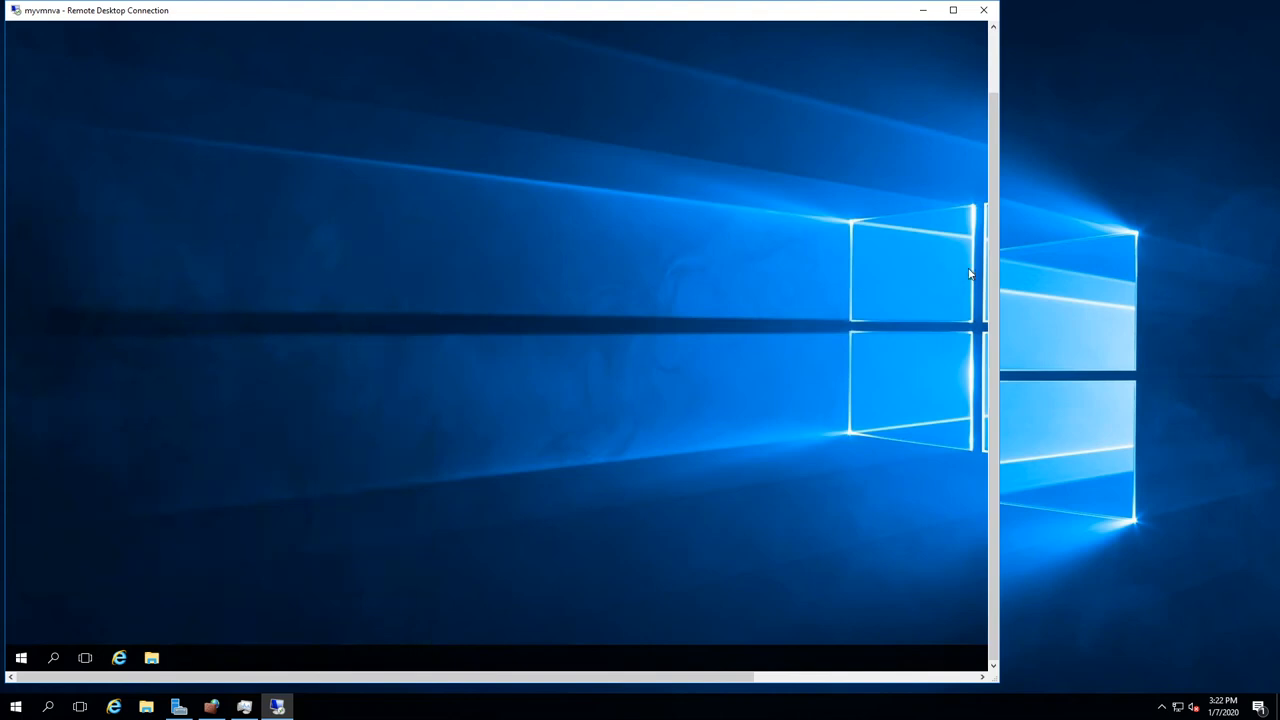
left_click_drag(996, 289, 955, 471)
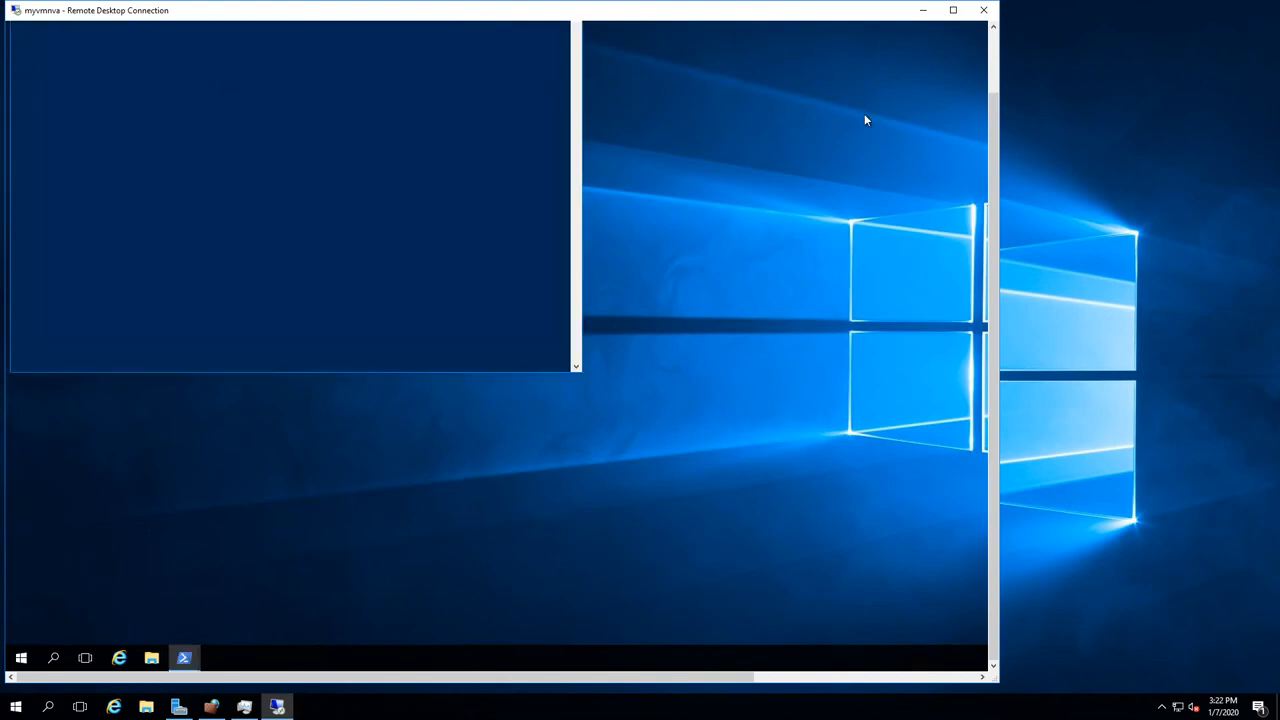
left_click(992, 70)
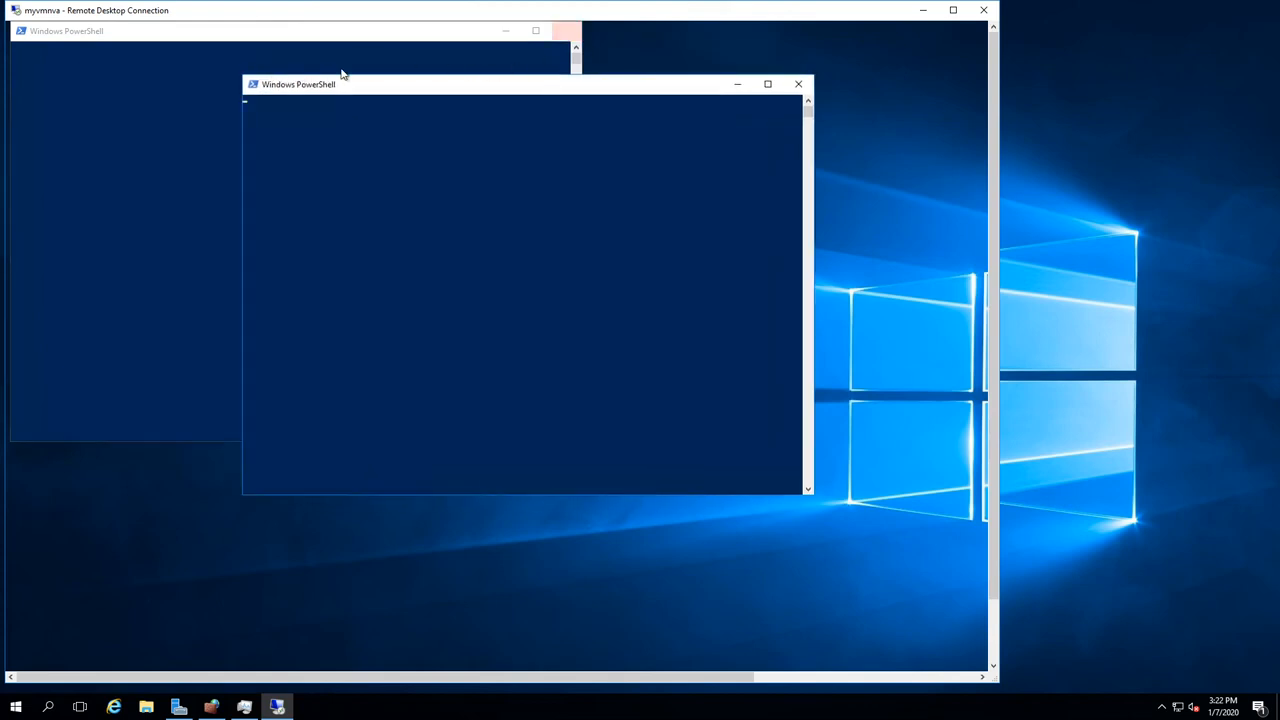
Step: Close the background PowerShell window, move the other one, and dismiss the low-memory warning
left_click(566, 30)
left_click(553, 165)
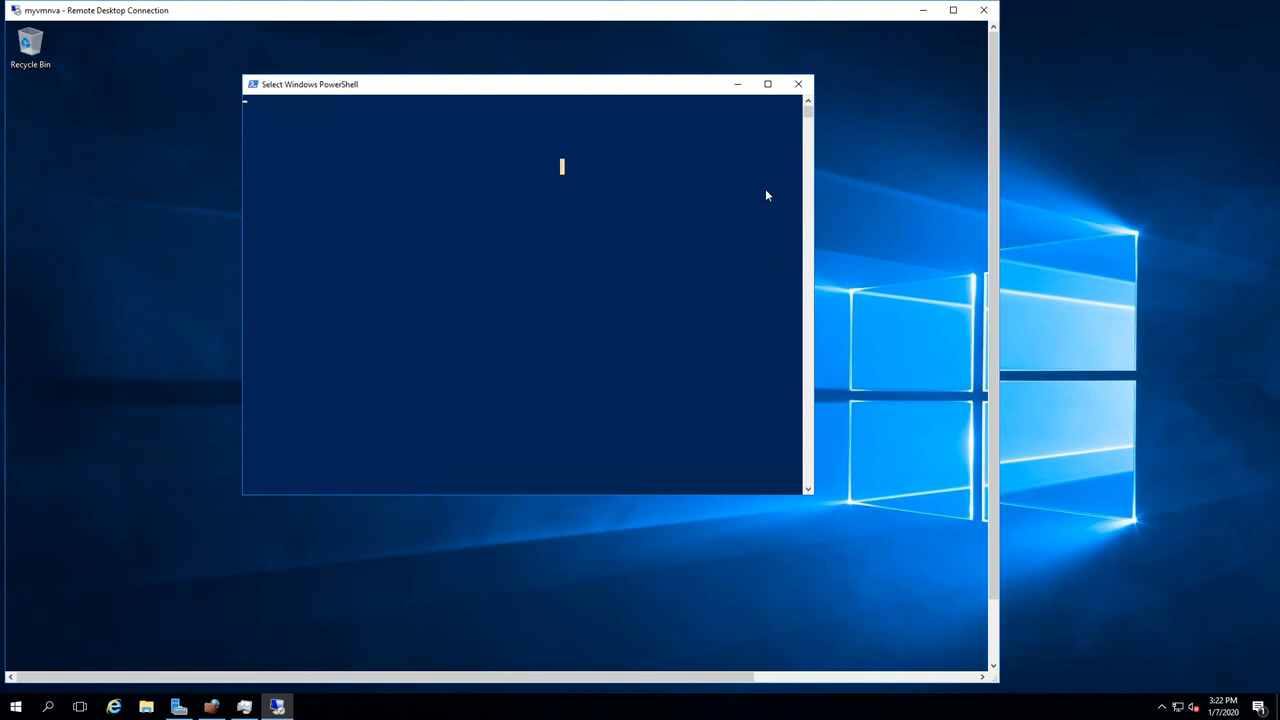
key("Escape")
left_click_drag(352, 85, 326, 73)
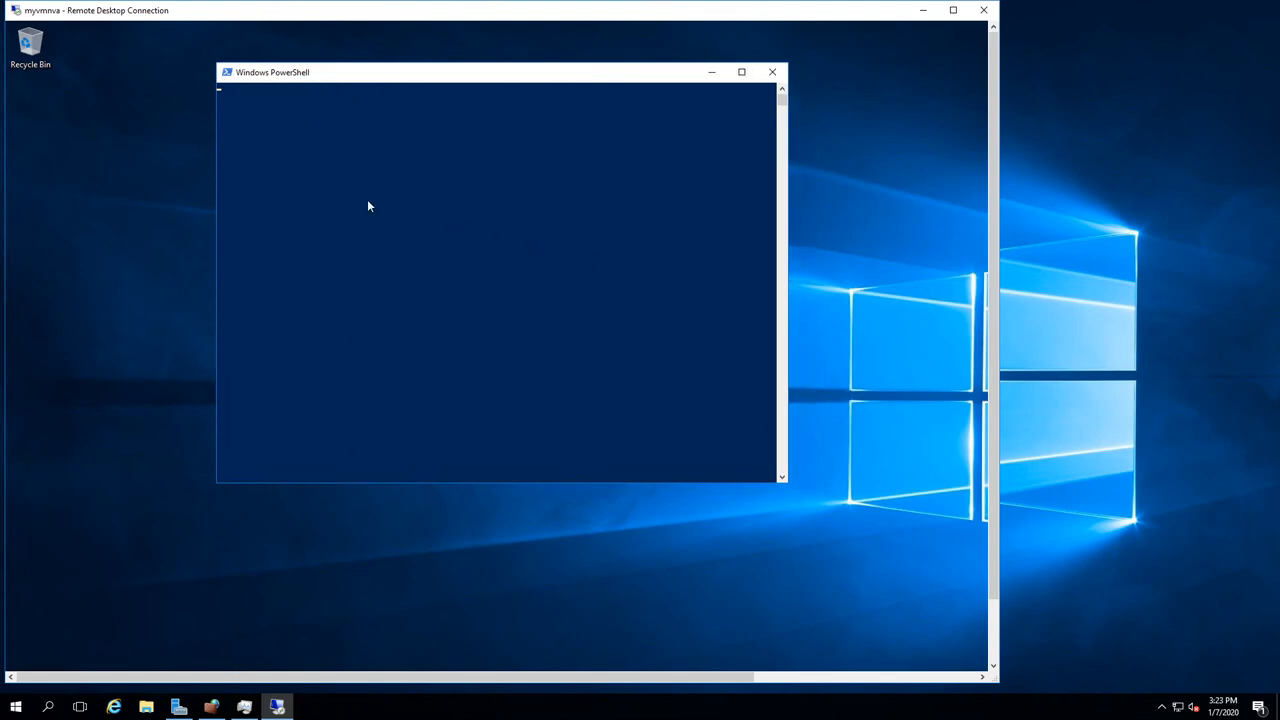
left_click(994, 663)
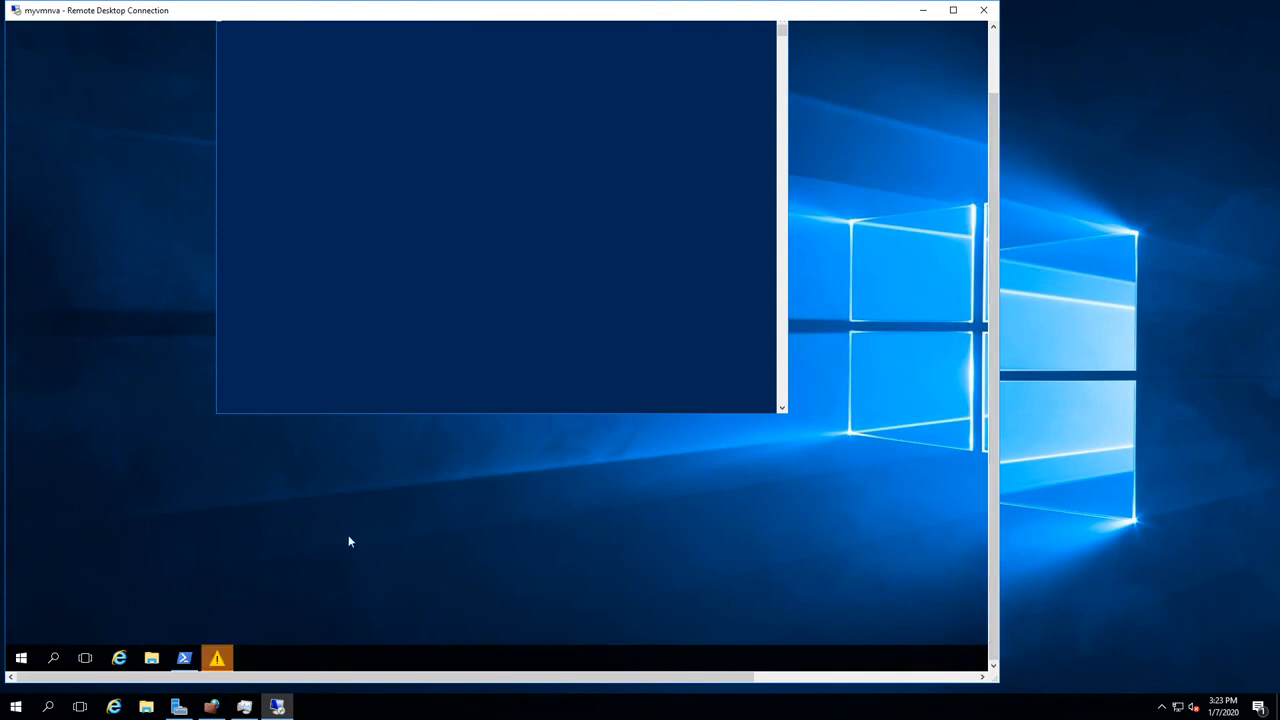
left_click(215, 662)
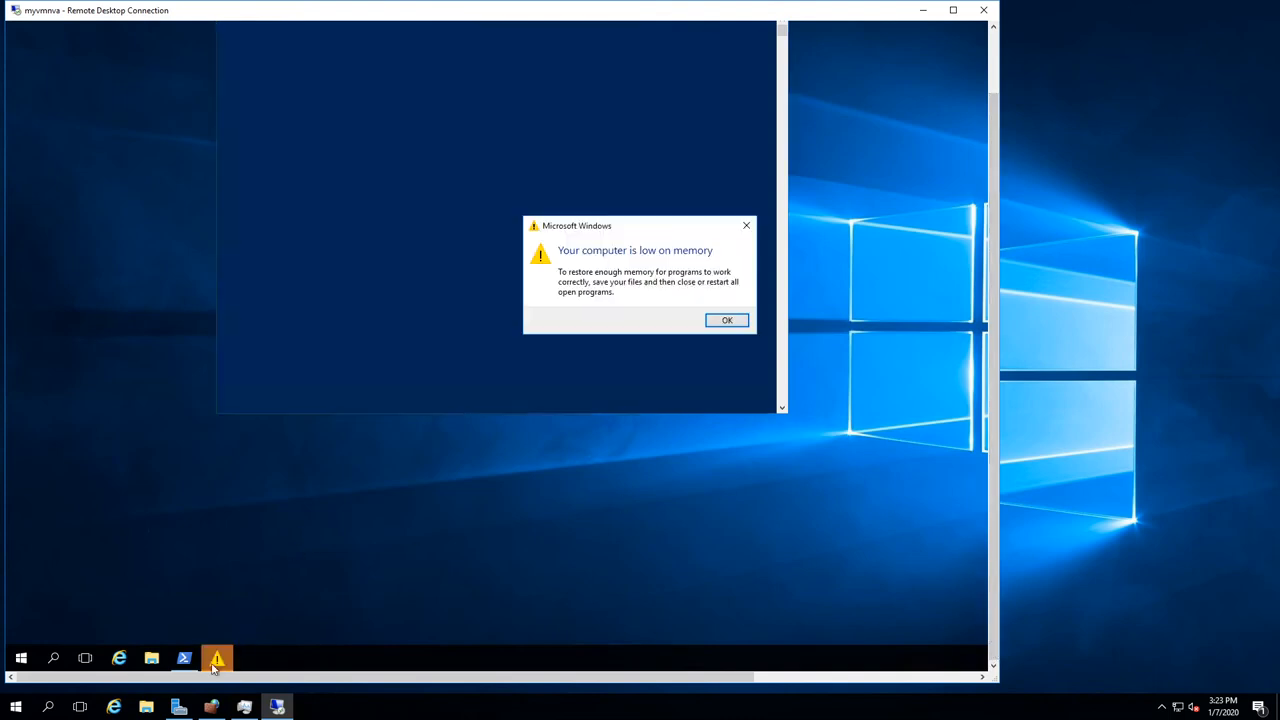
left_click(727, 320)
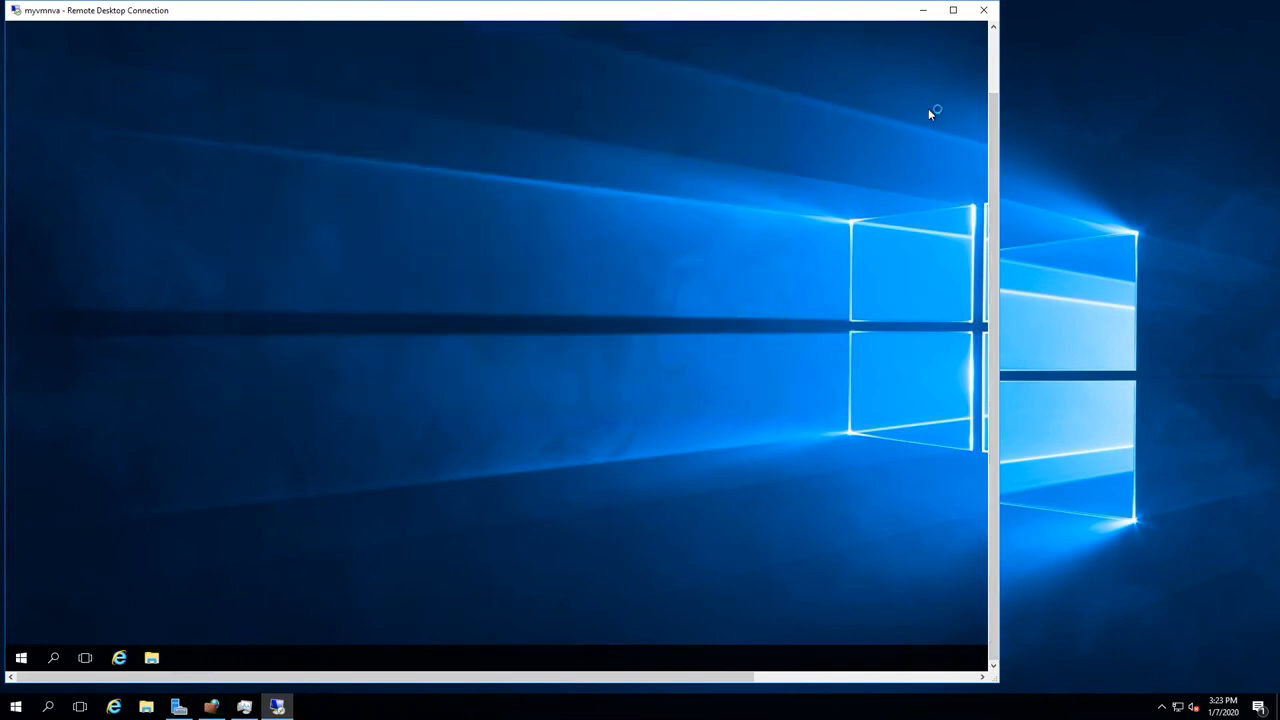
left_click_drag(995, 128, 995, 400)
right_click(407, 666)
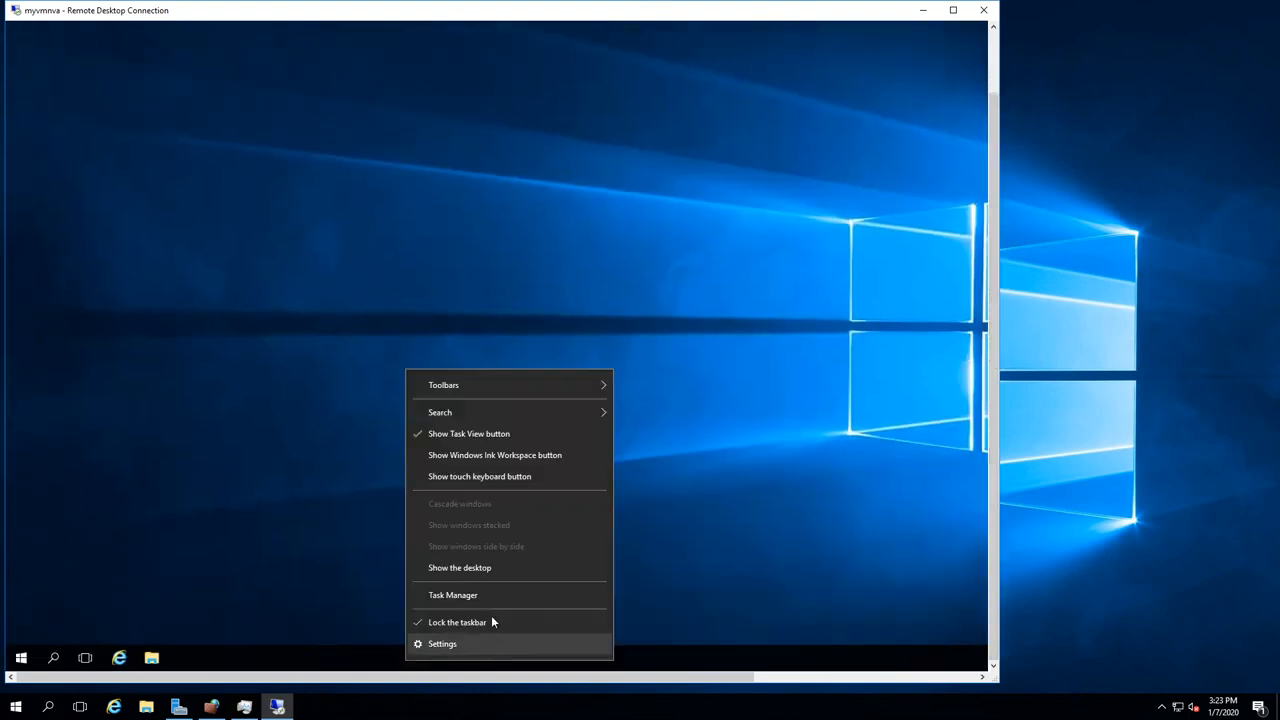
left_click(487, 596)
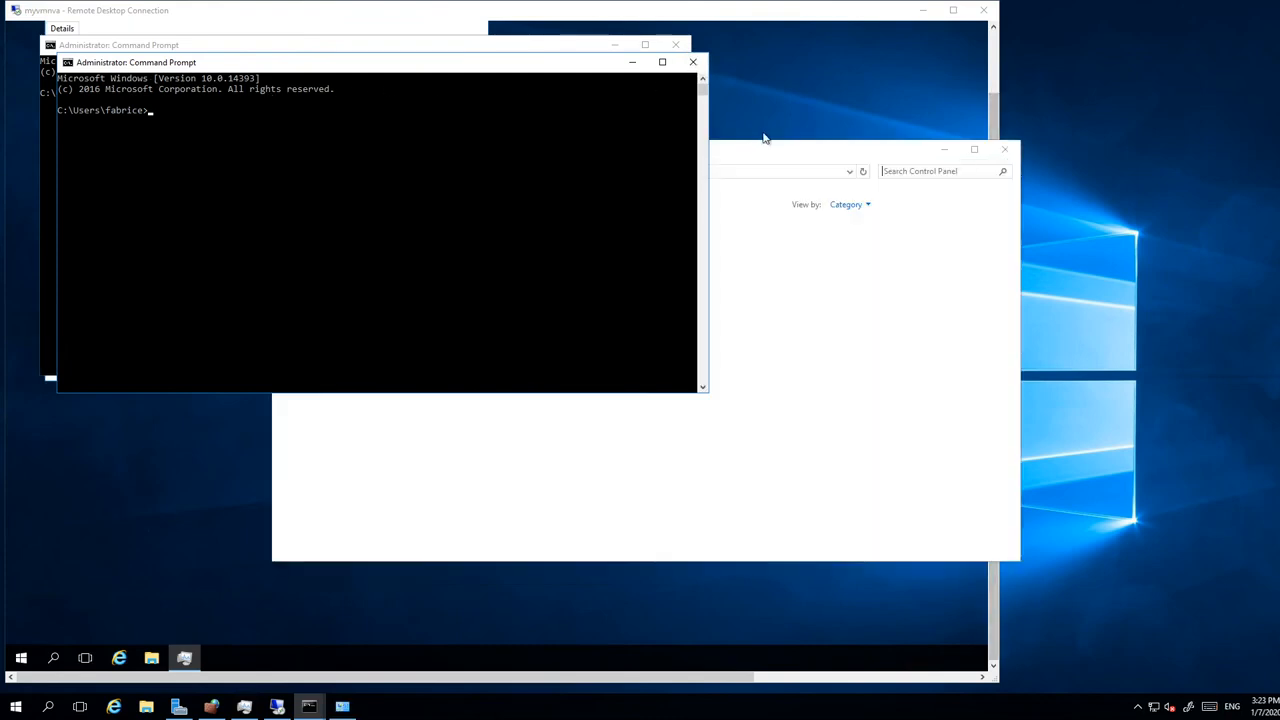
left_click(770, 145)
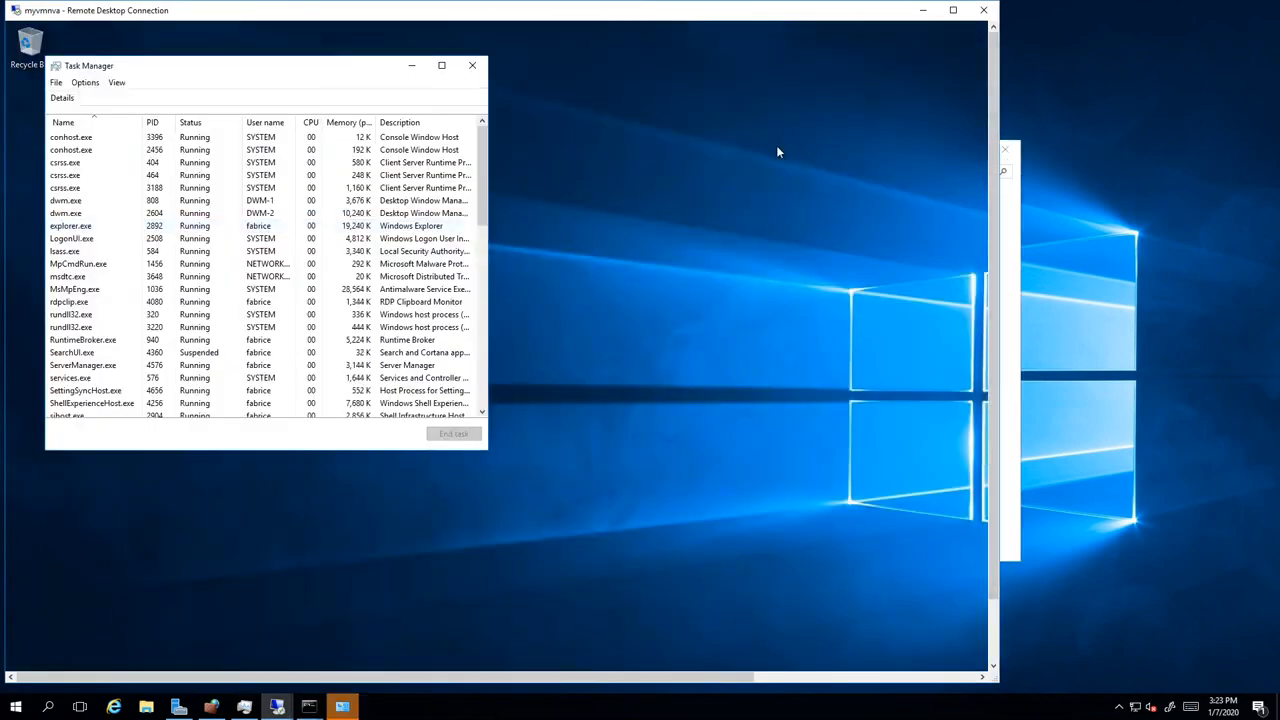
left_click(86, 82)
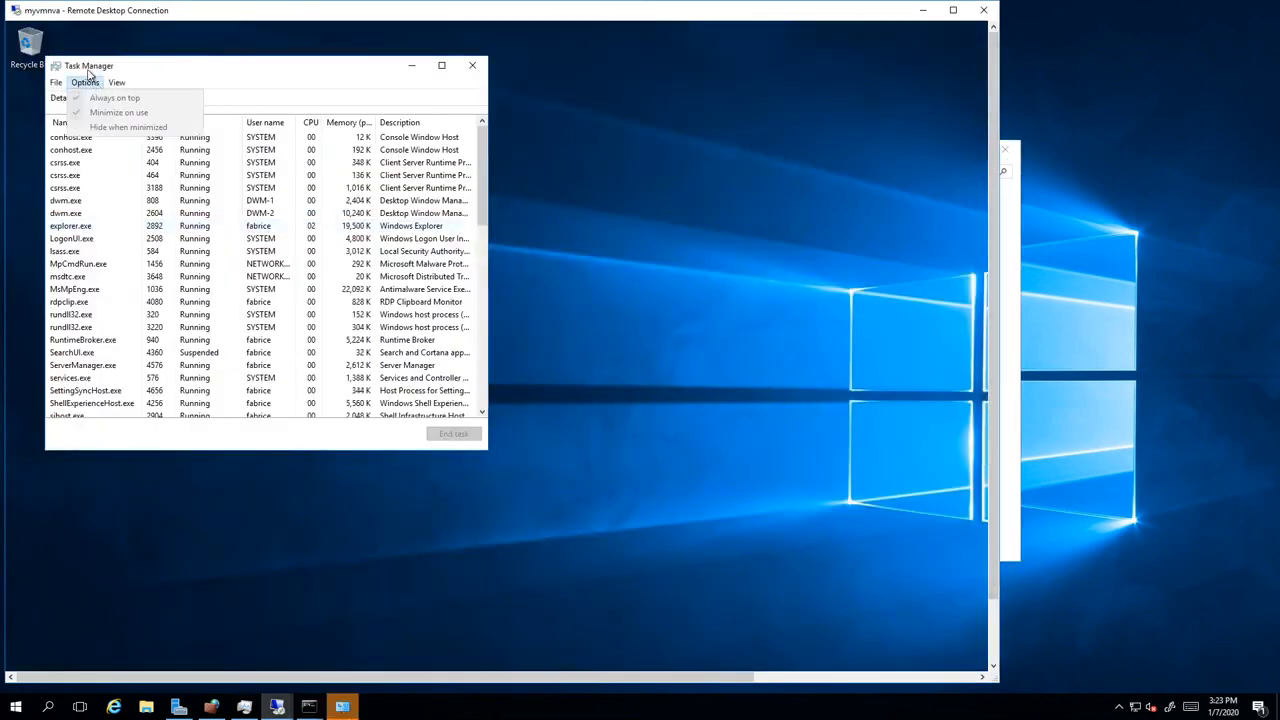
left_click(65, 175)
left_click(453, 433)
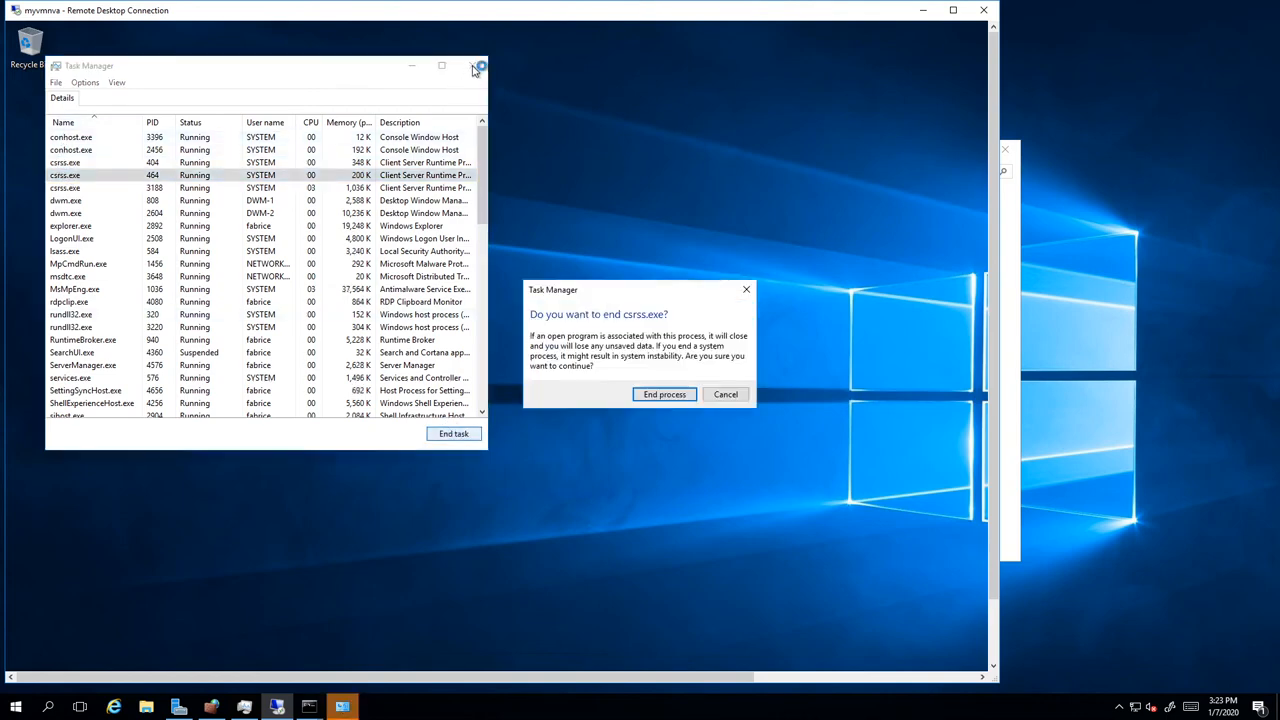
left_click(727, 396)
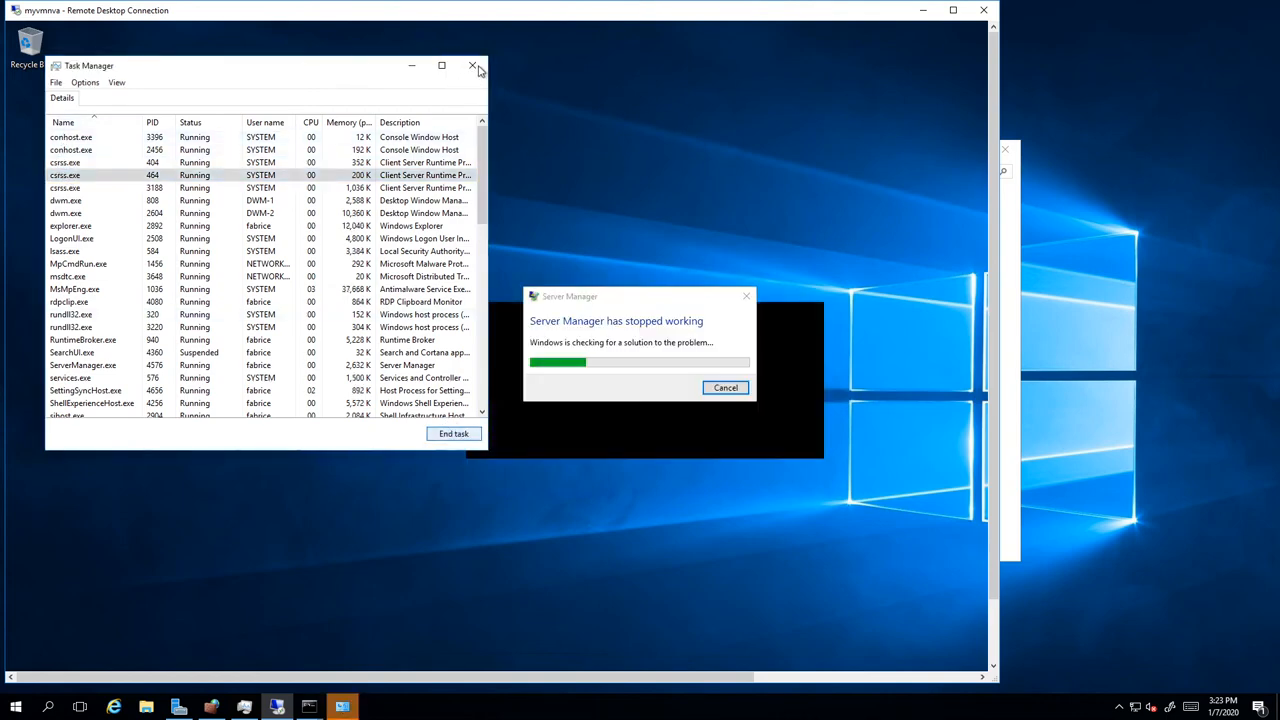
left_click(472, 65)
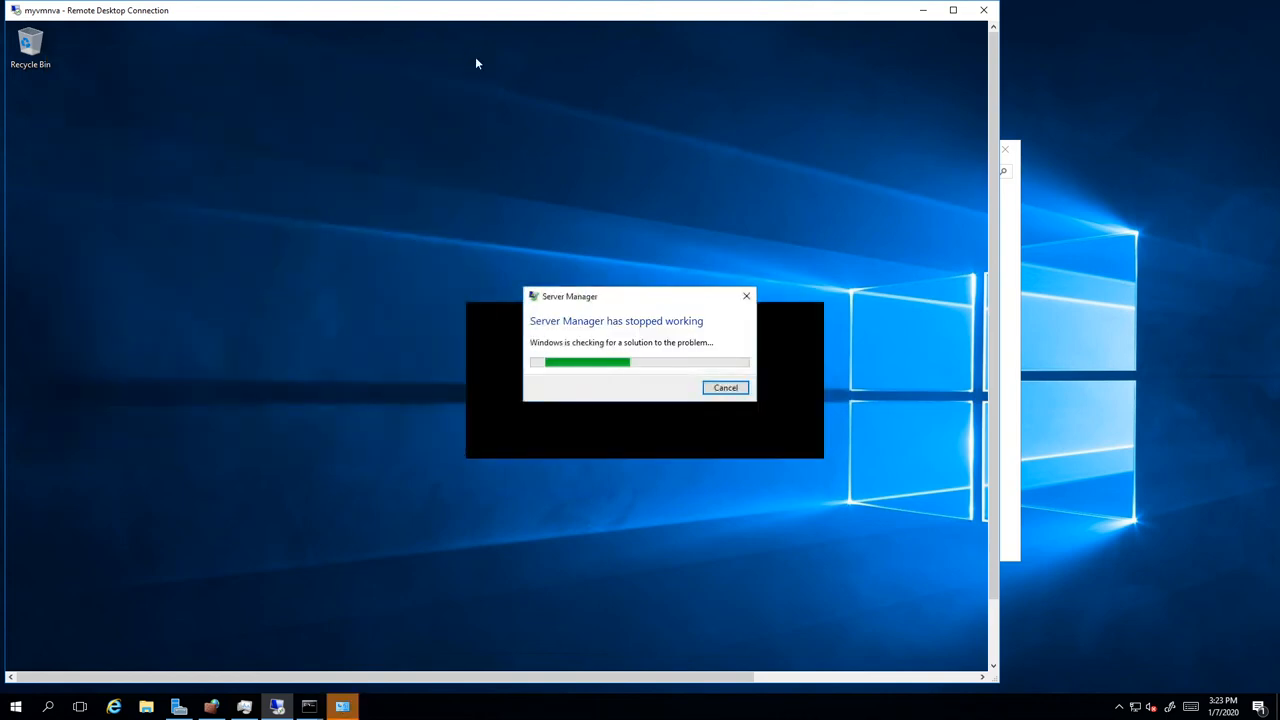
left_click(727, 390)
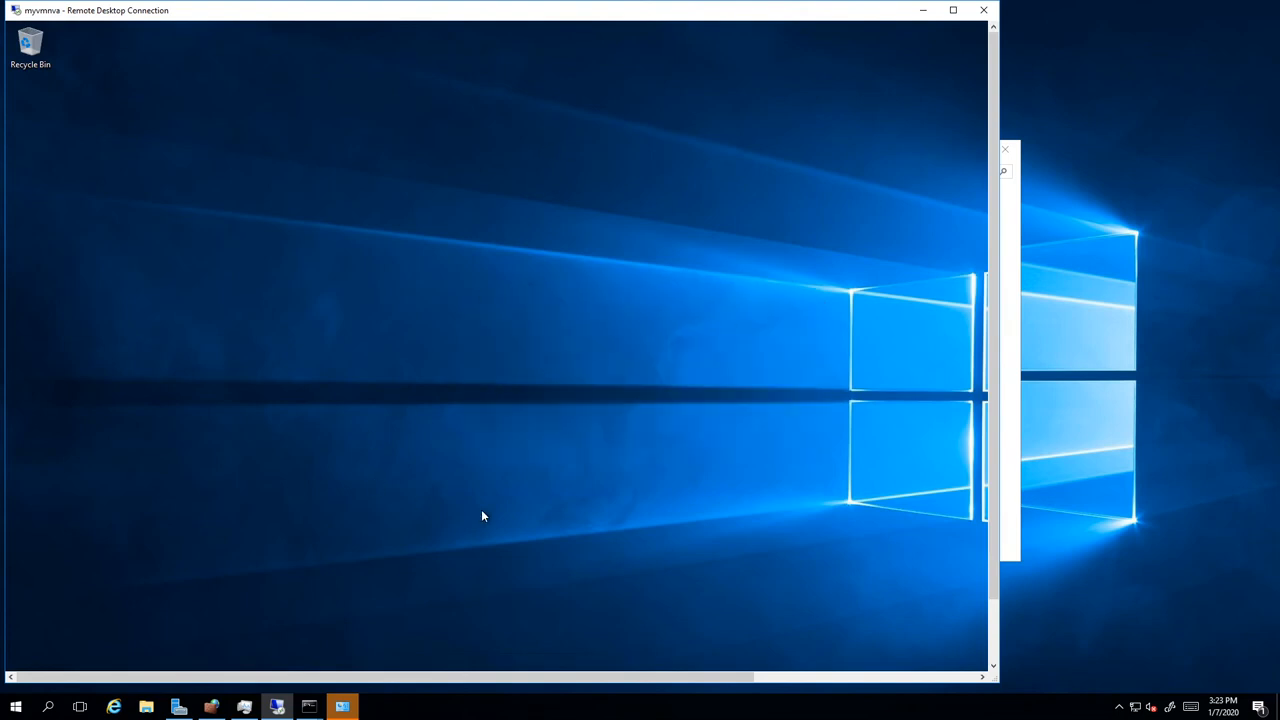
left_click(994, 640)
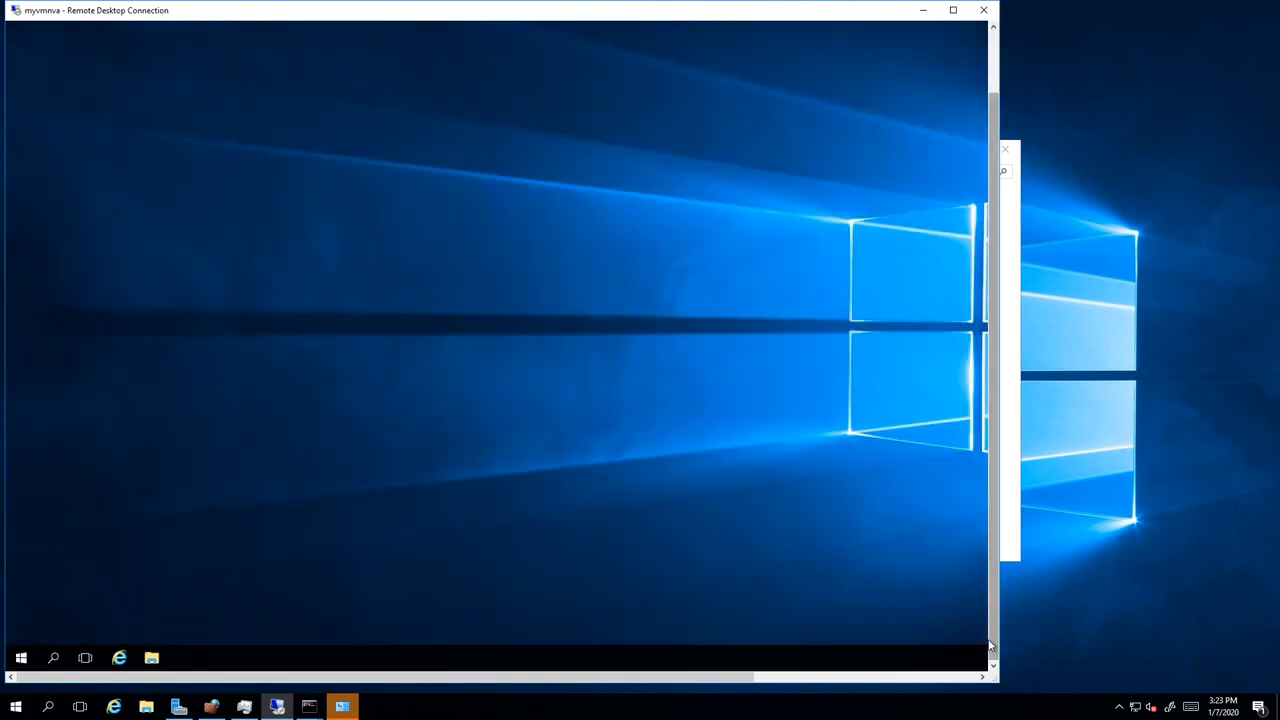
Step: Launch Windows PowerShell in myvmnva, centre its window, and clear the console selection marks
left_click(21, 657)
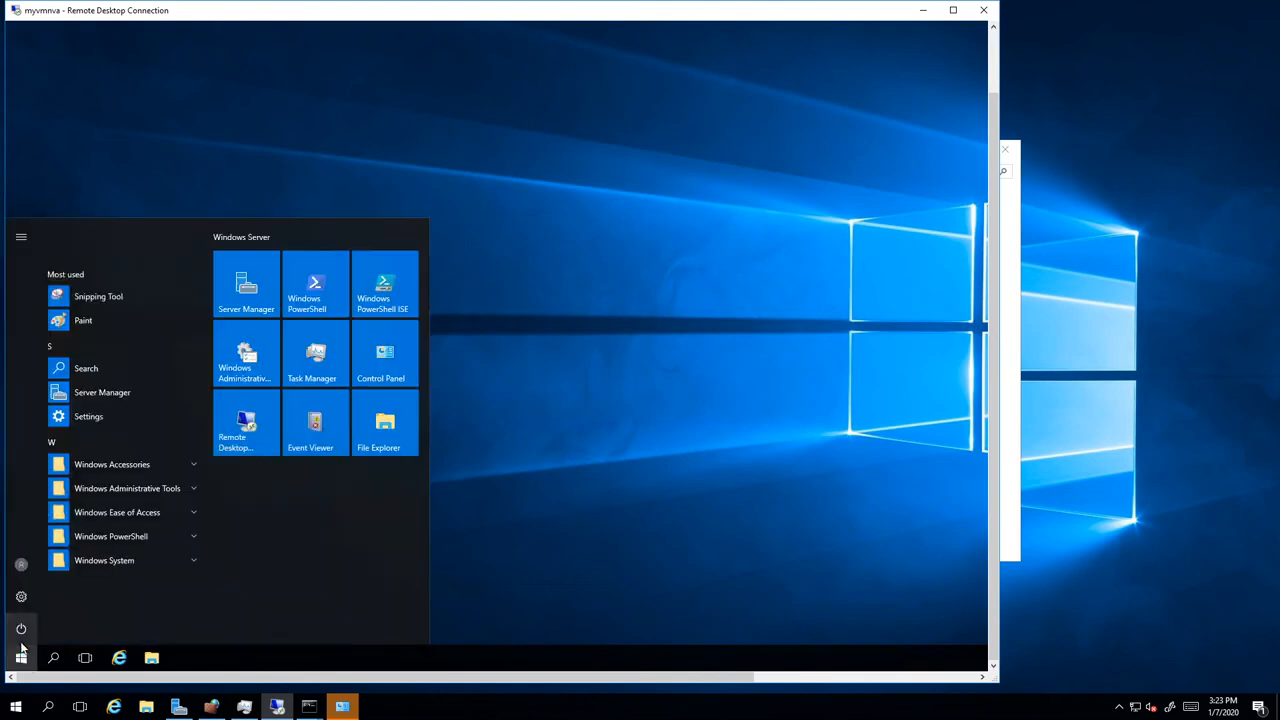
left_click(314, 292)
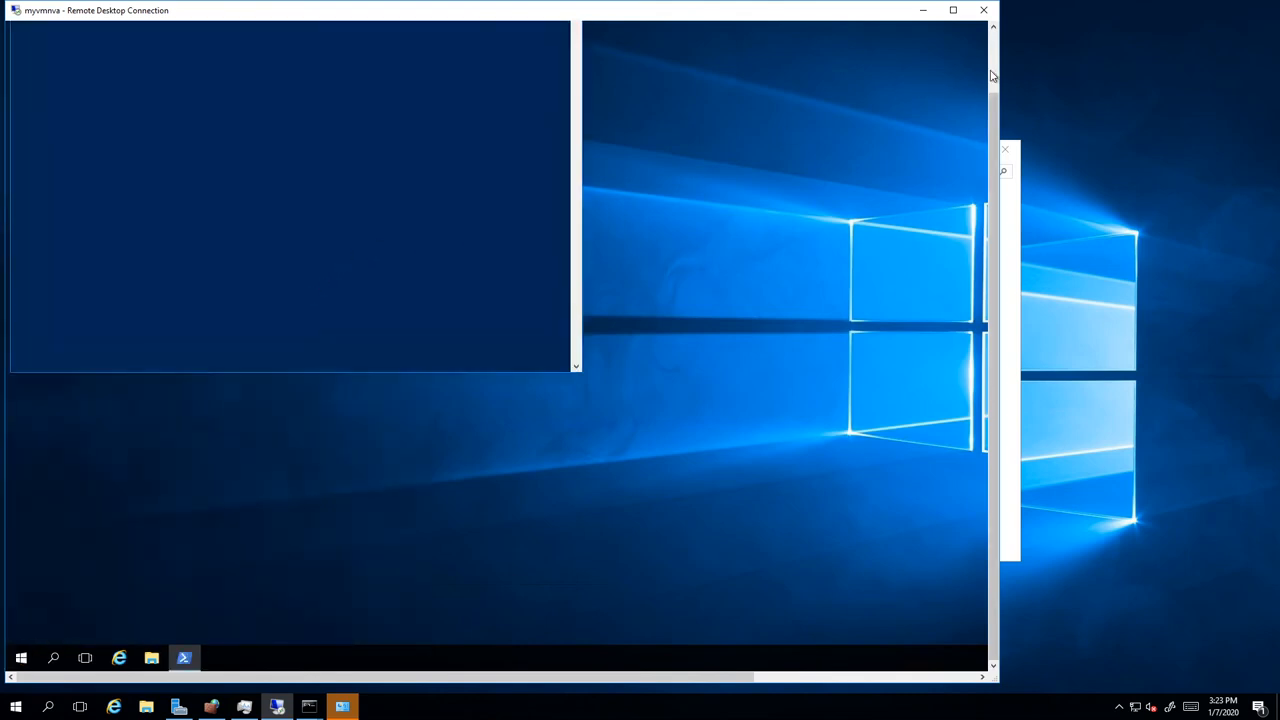
left_click(992, 77)
left_click_drag(129, 34, 334, 120)
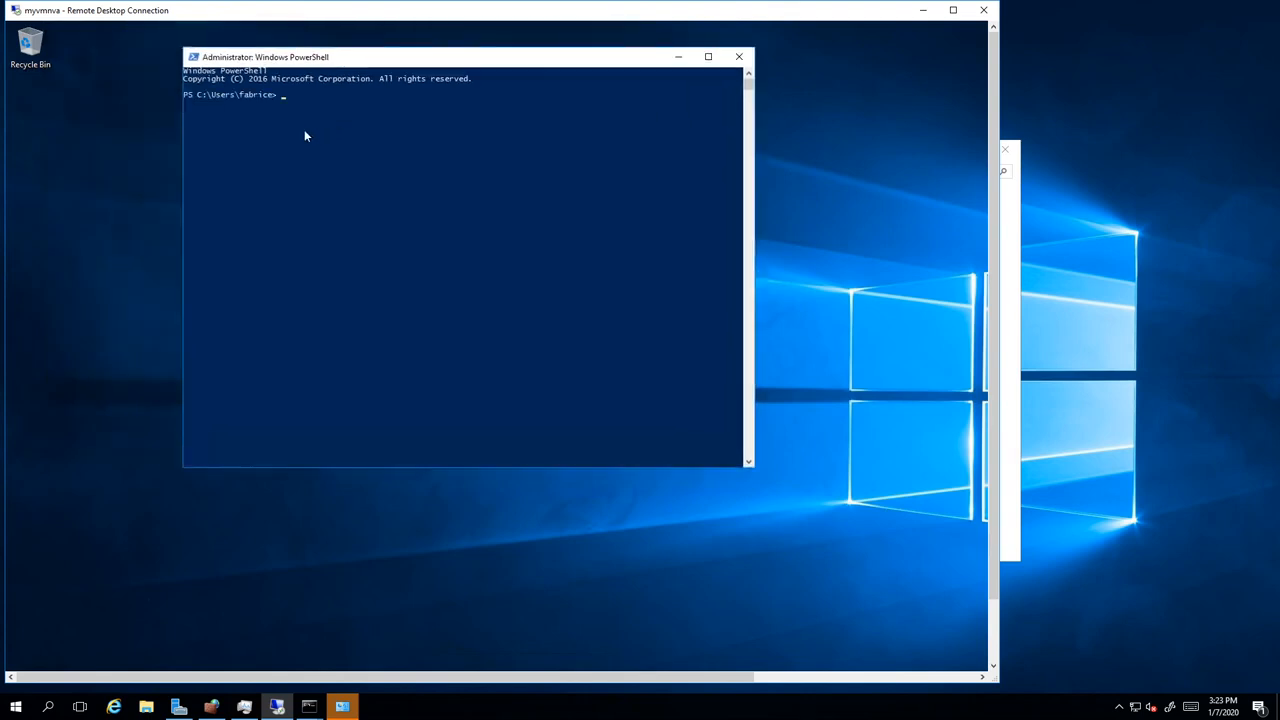
left_click(415, 191)
right_click(395, 184)
left_click(193, 57)
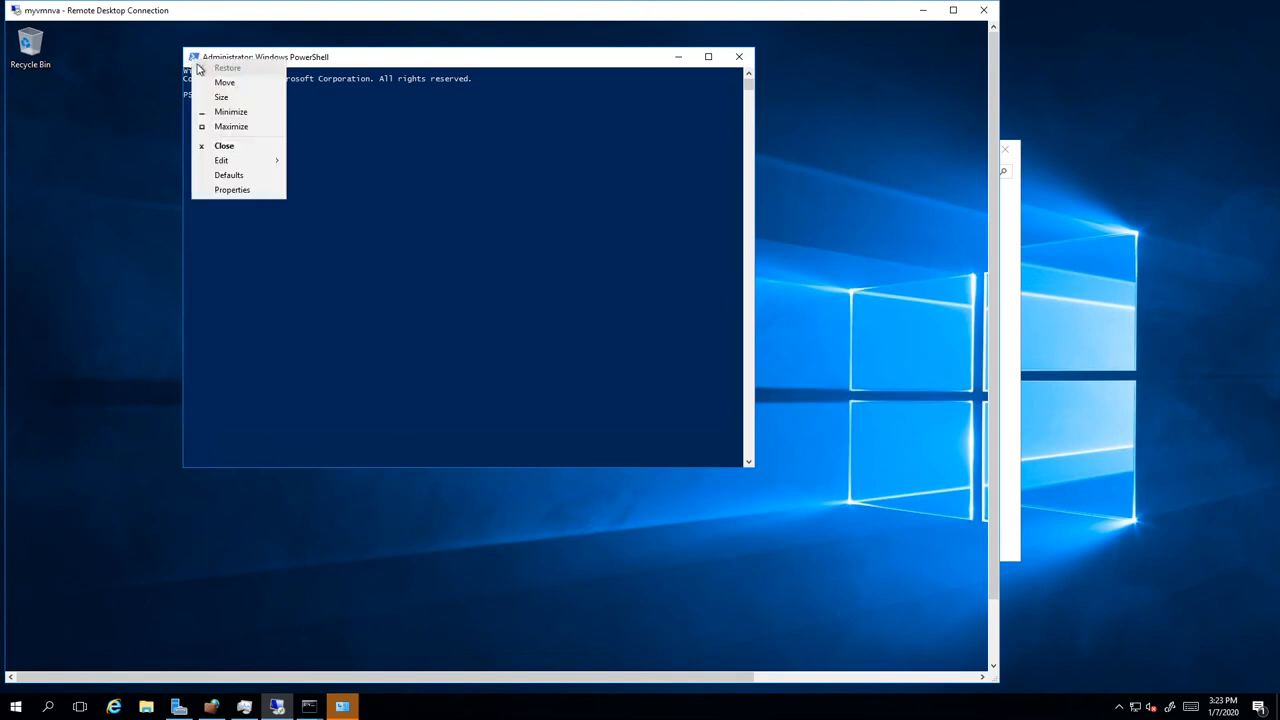
mouse_move(246, 162)
left_click(316, 189)
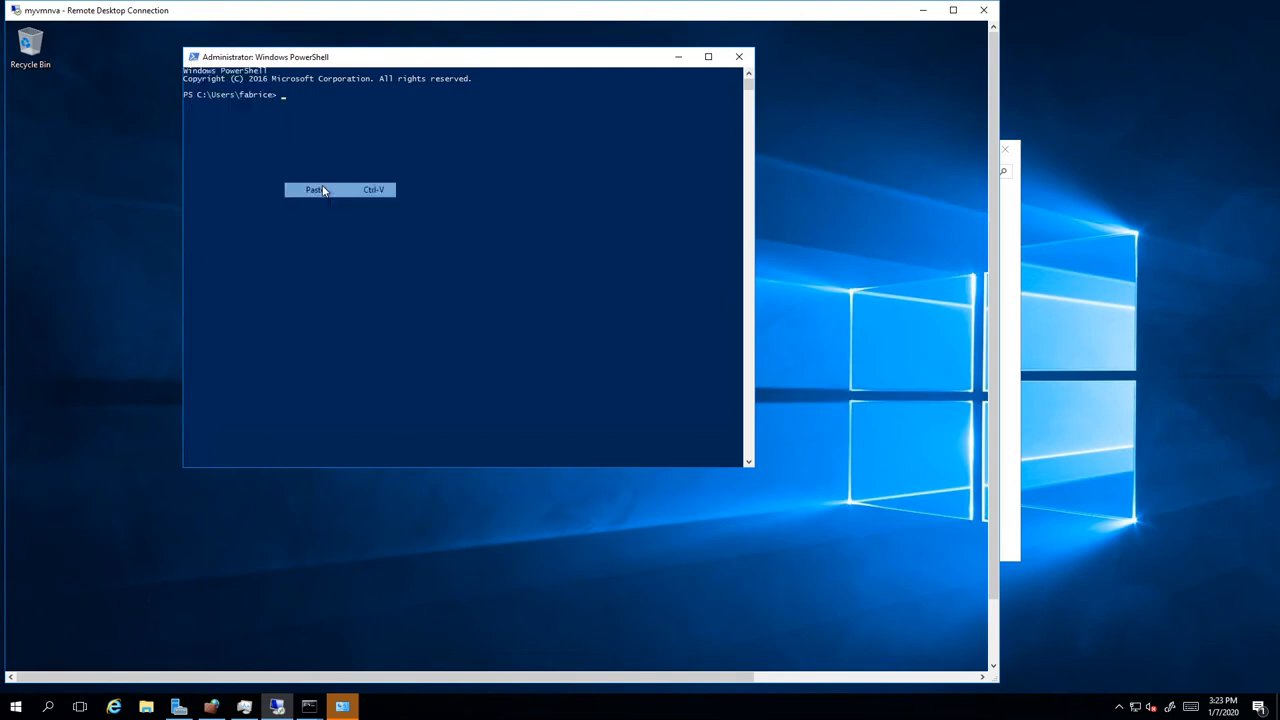
left_click(310, 120)
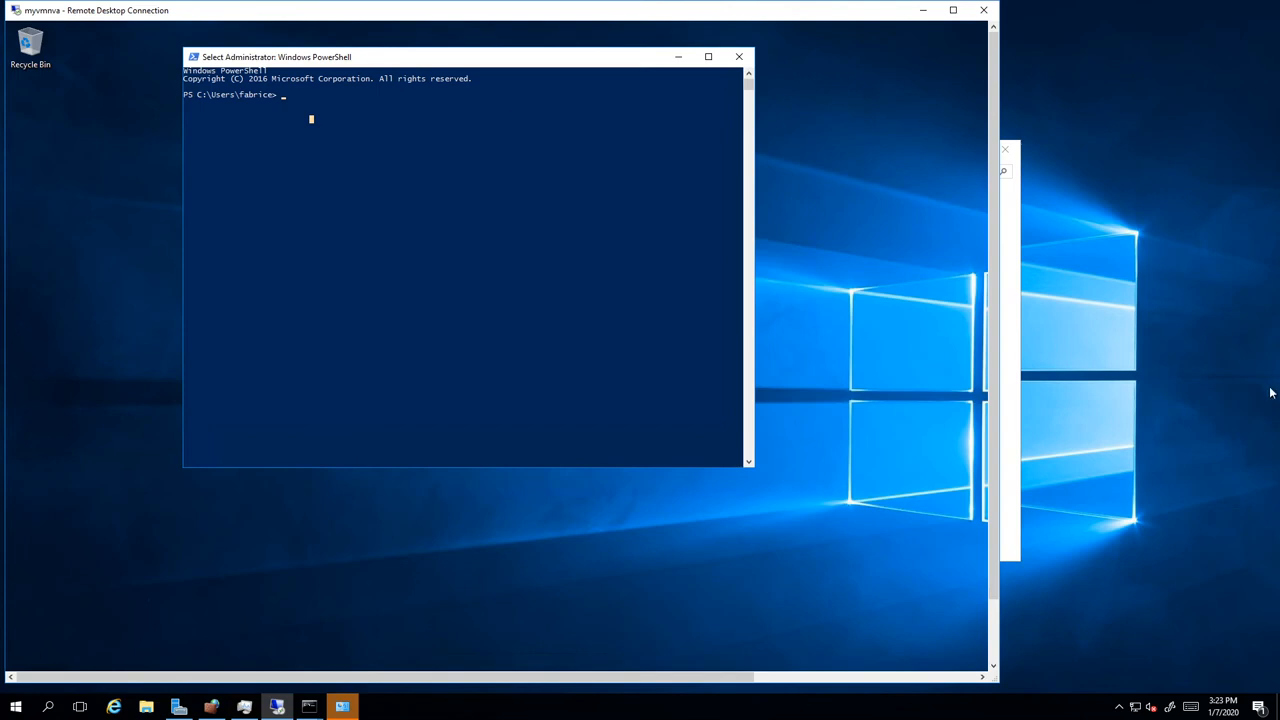
right_click(401, 238)
Step: Type Set-ItemProperty -Path HKLM:\SYSTEM\ with Tab completion and begin the 'cur' subkey
type("set-")
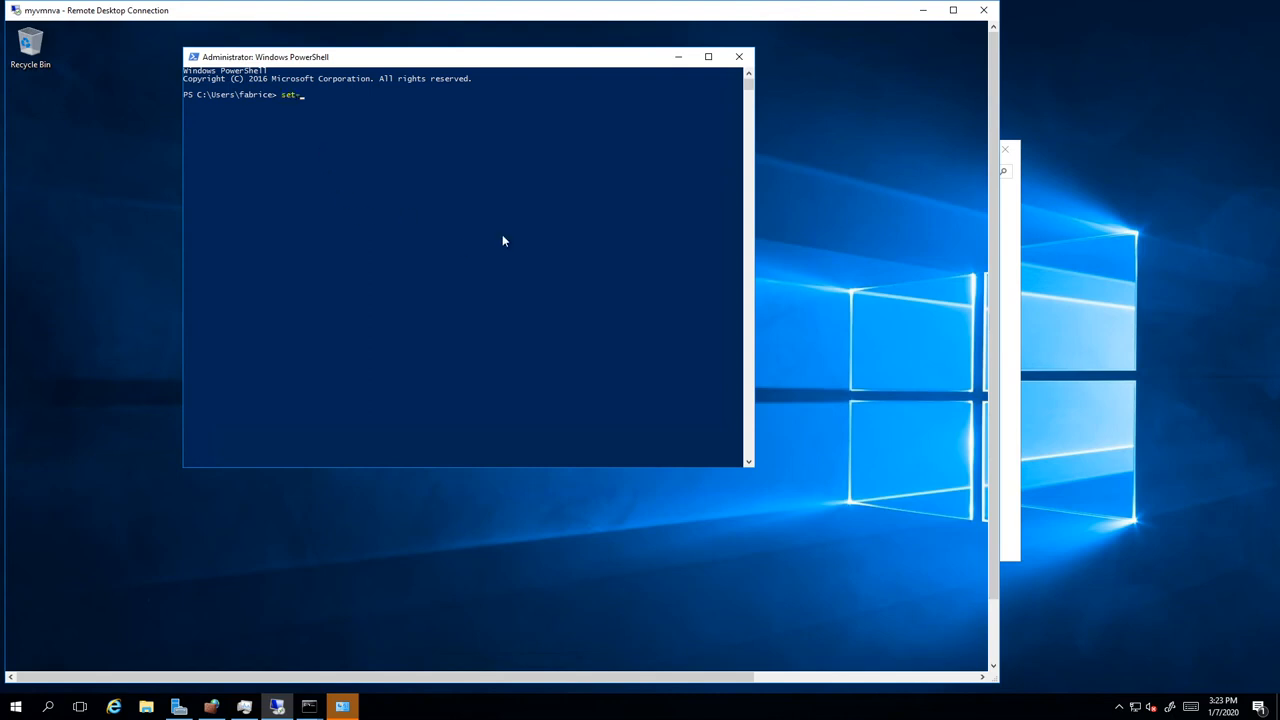
type("itempro")
key("Tab")
type("-pathhklm:e")
key("BackSpace")
type("\\sy")
key("Tab")
type("cur")
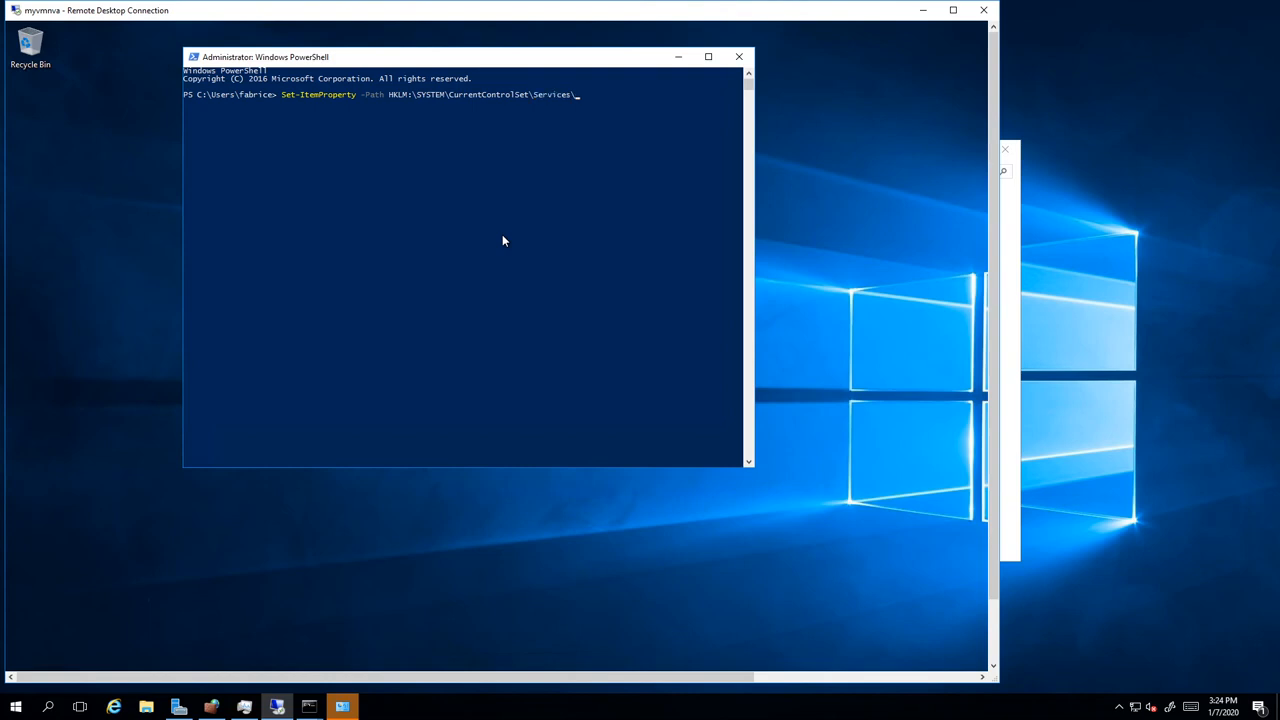
Step: Complete the path to CurrentControlSet\Services\Tcpip\Parameters\, add -name, and maximize the console
type("tcp")
key("Tab")
left_click(660, 160)
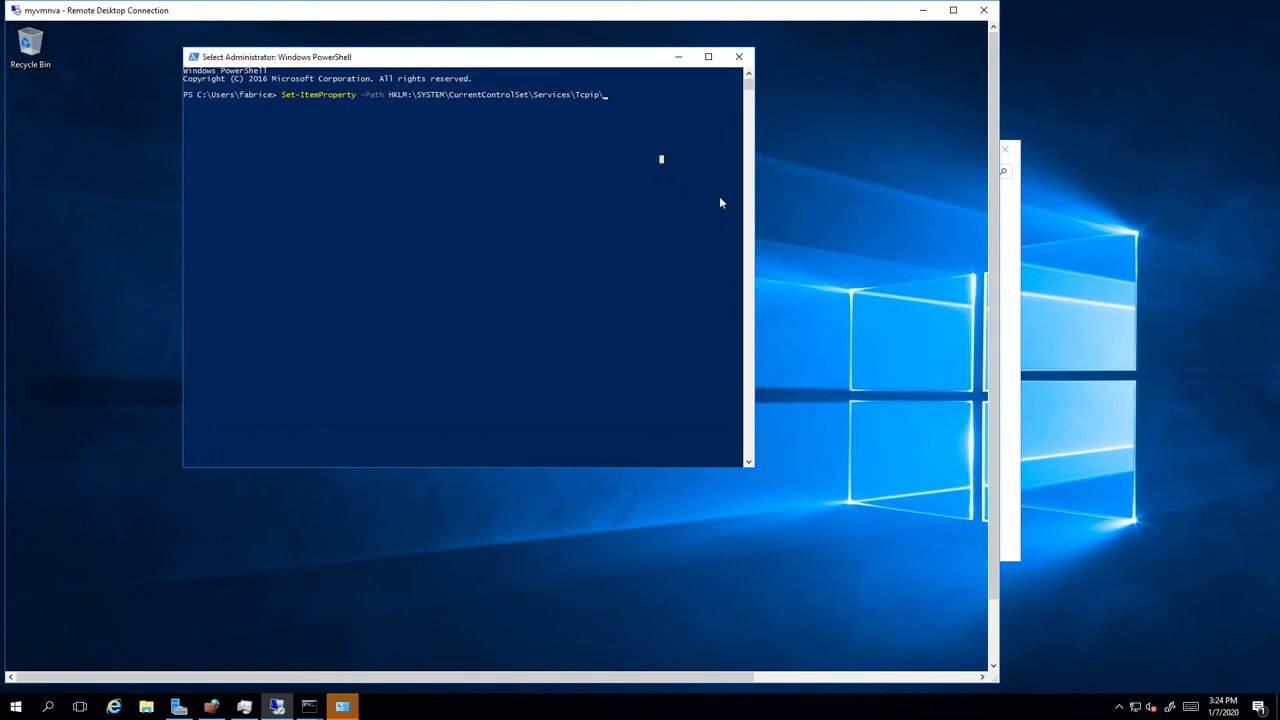
type("pa")
key("Tab")
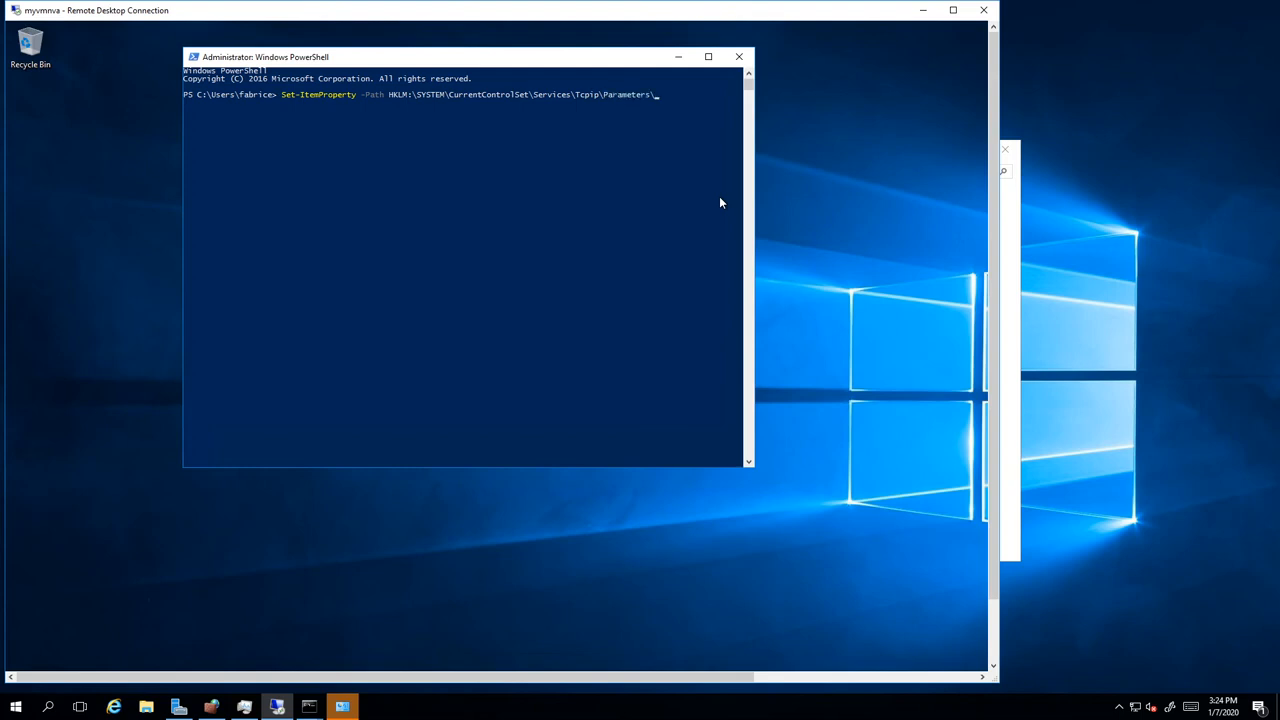
type("-name")
left_click(708, 56)
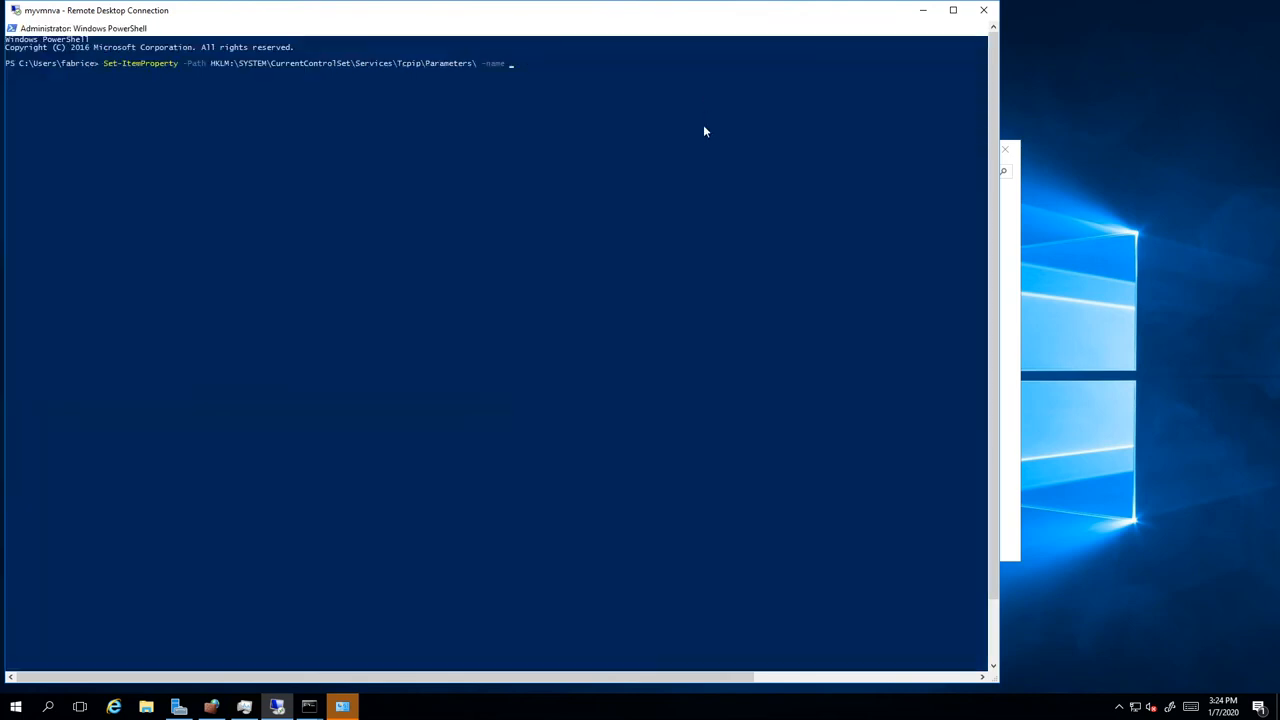
Step: Set the console font size to 20 in the window's Properties
left_click(12, 28)
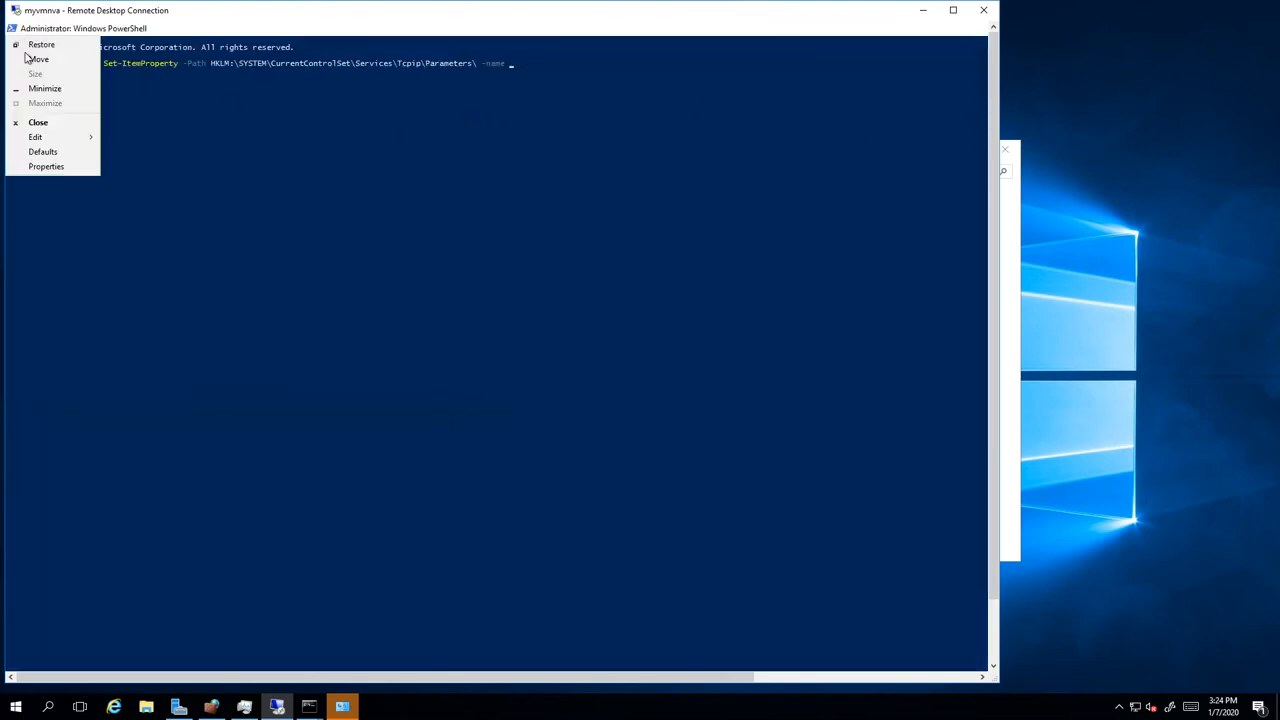
left_click(45, 166)
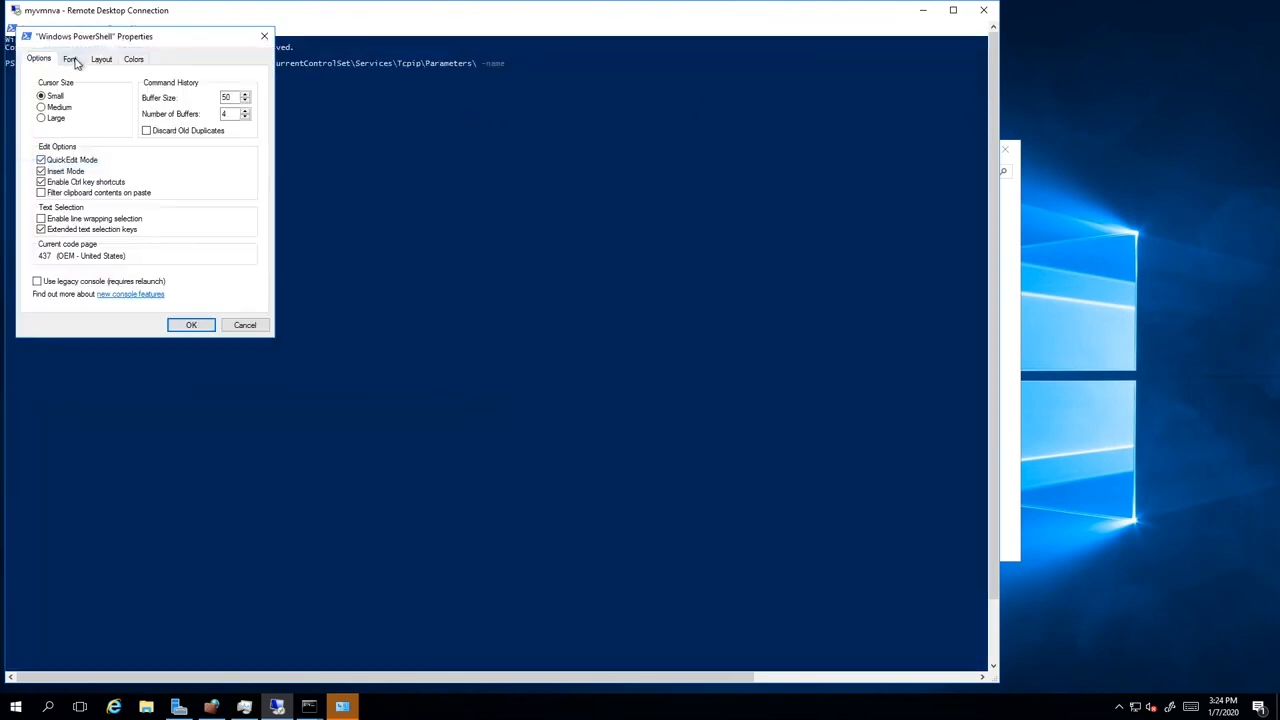
left_click(72, 59)
left_click(42, 139)
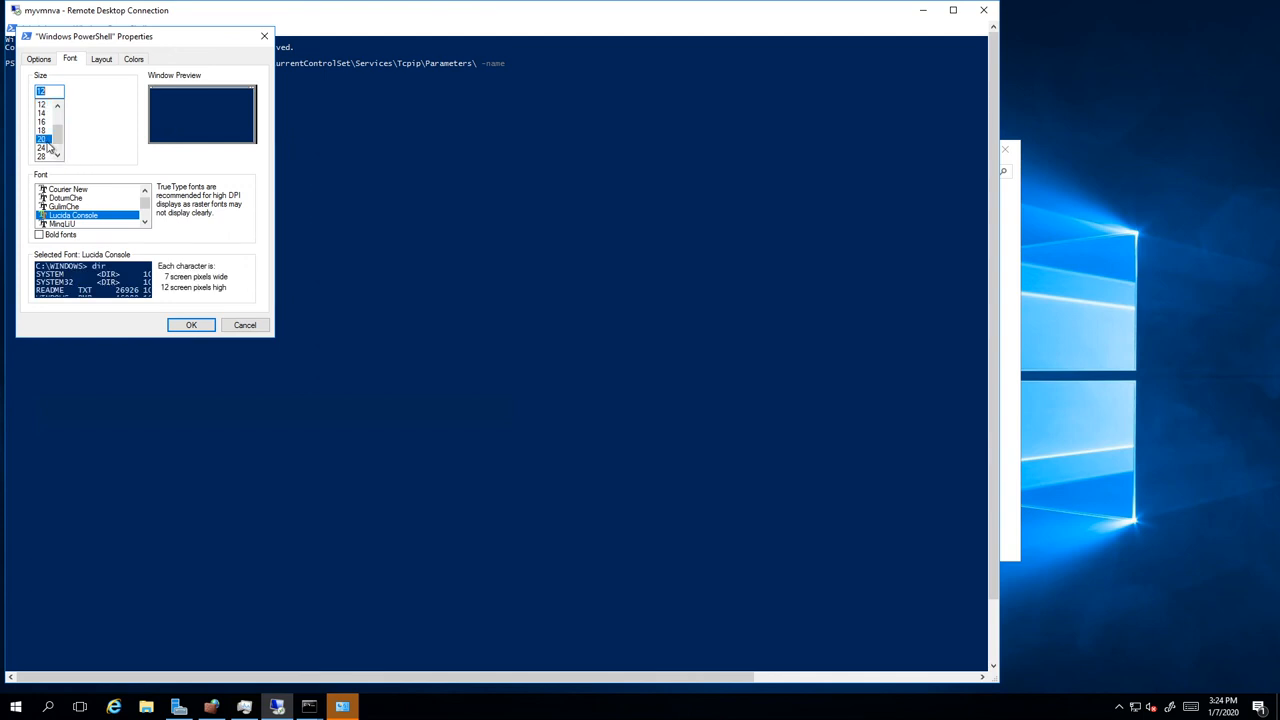
left_click(189, 325)
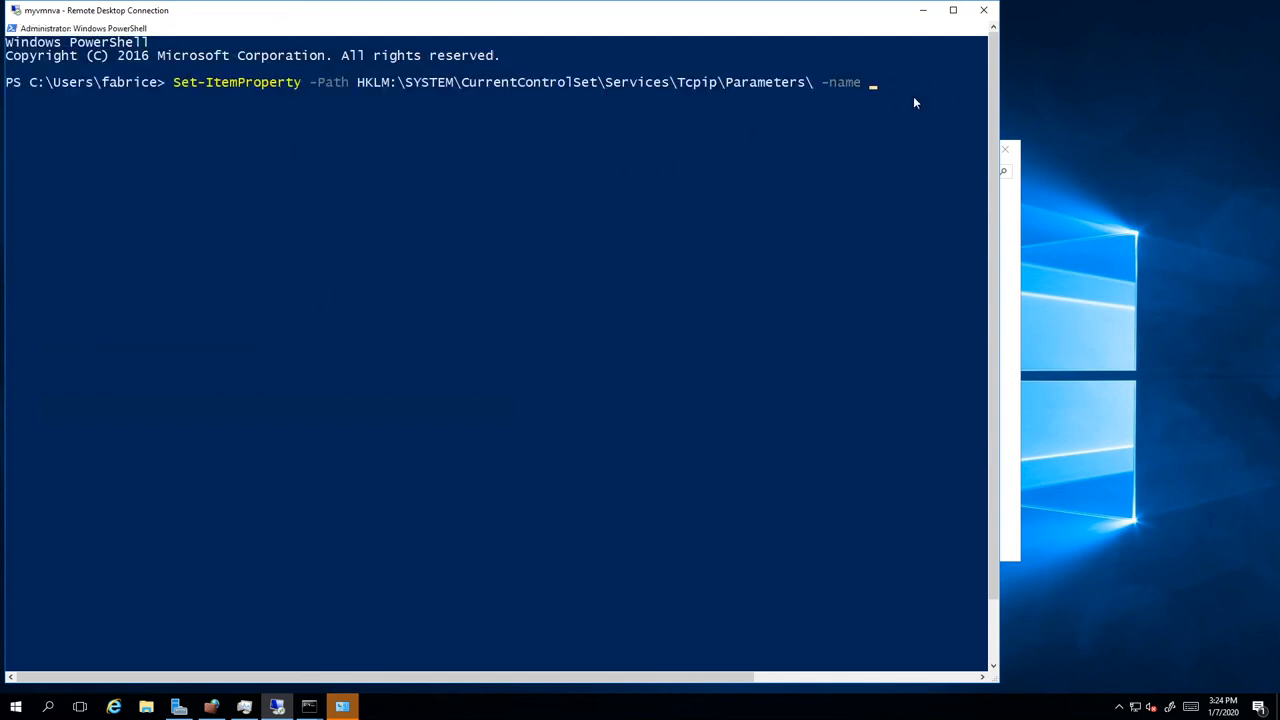
Step: Start entering the -name value, cycling through tab-completion suggestions
type("ip")
key("BackSpace")
key("BackSpace")
key("Tab")
key("Tab")
key("Tab")
key("Tab")
key("Tab")
key("Tab")
key("Tab")
key("BackSpace")
key("BackSpace")
key("BackSpace")
key("BackSpace")
key("BackSpace")
key("BackSpace")
key("BackSpace")
key("BackSpace")
key("BackSpace")
key("BackSpace")
key("BackSpace")
key("BackSpace")
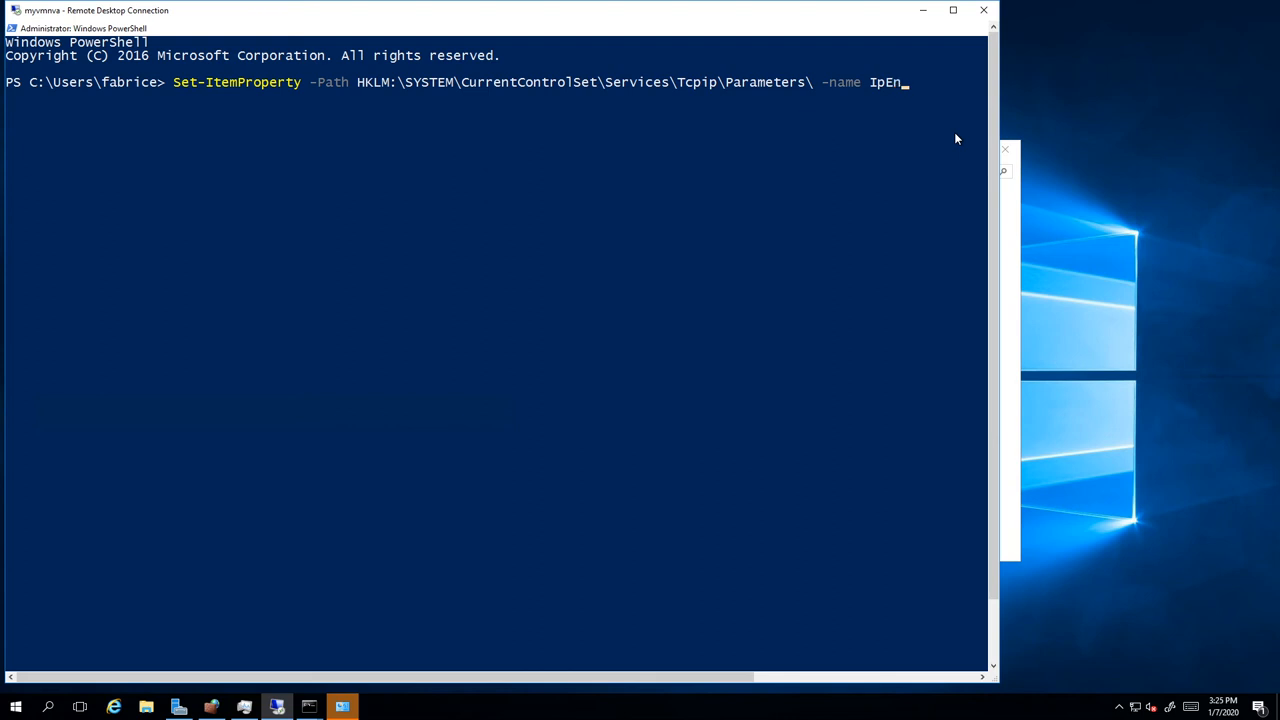
Step: Complete the Set-ItemProperty command with -name IpEnableRouter -Value 1 and run it
type("leRouter")
left_click(953, 10)
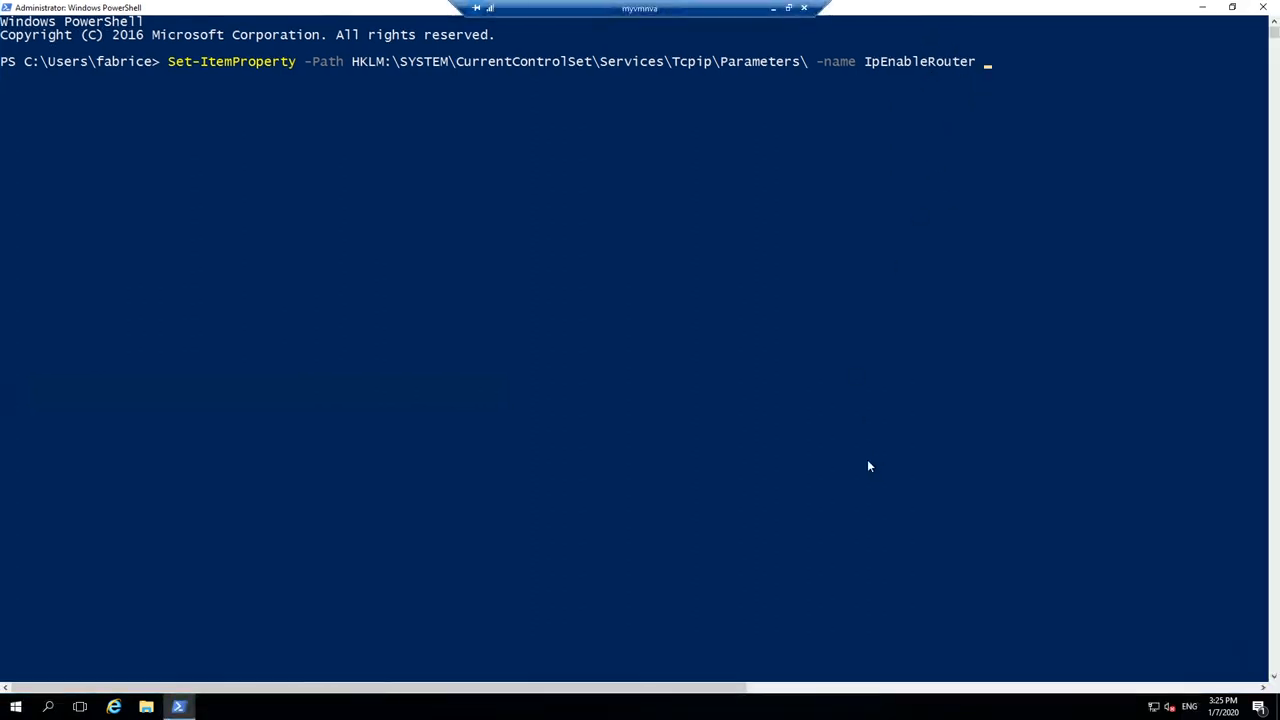
type("-val")
key("Return")
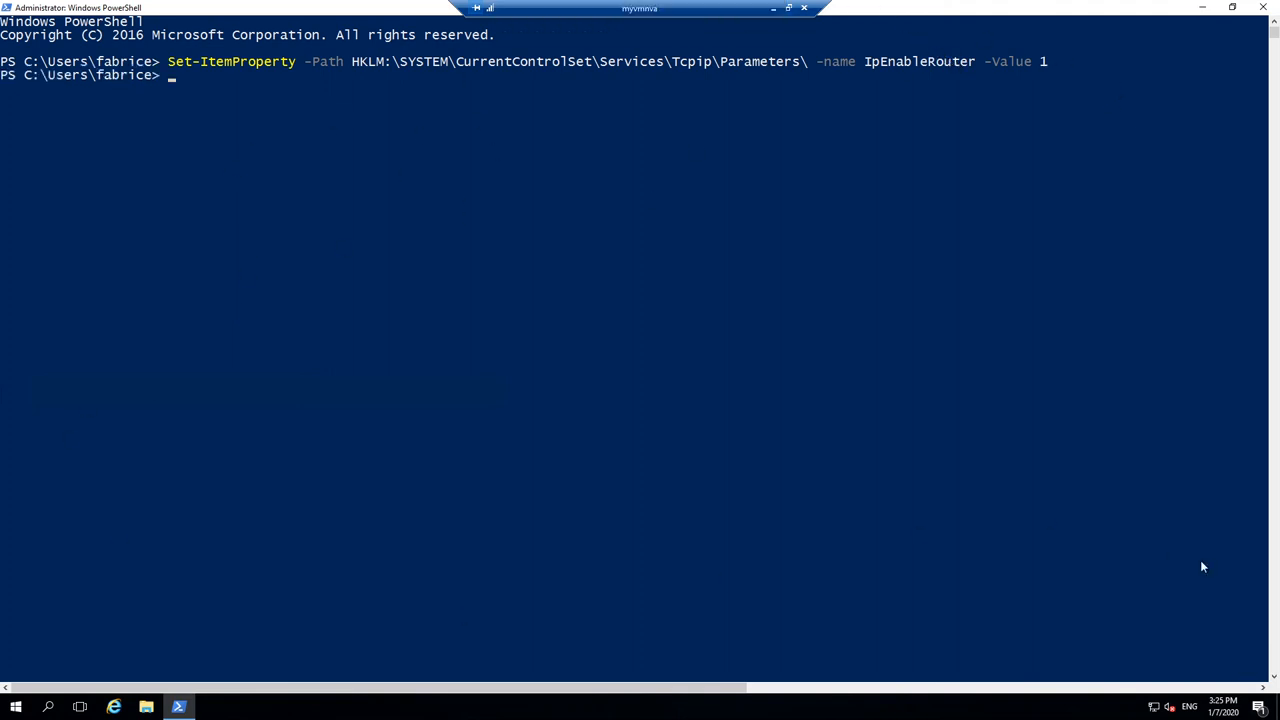
left_click(1276, 645)
left_click(1277, 643)
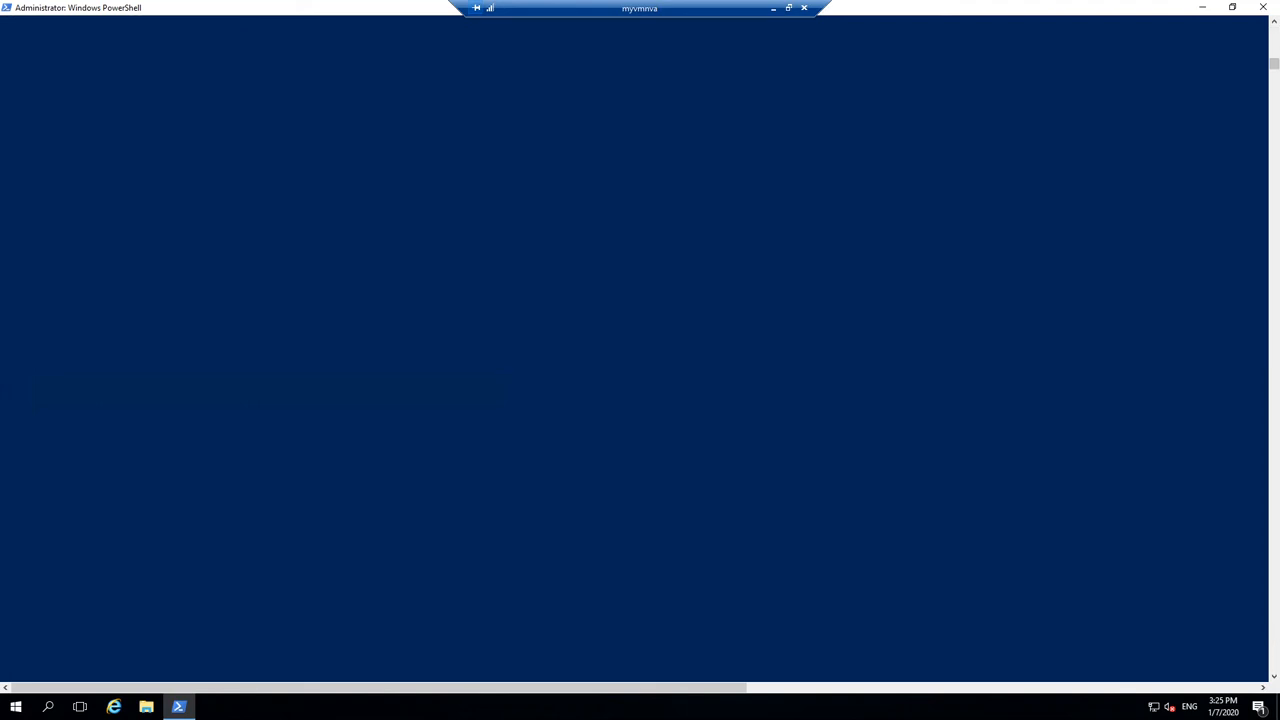
Step: Restart the remote myvmnva machine from the Start menu, then close the front Command Prompt
left_click(790, 8)
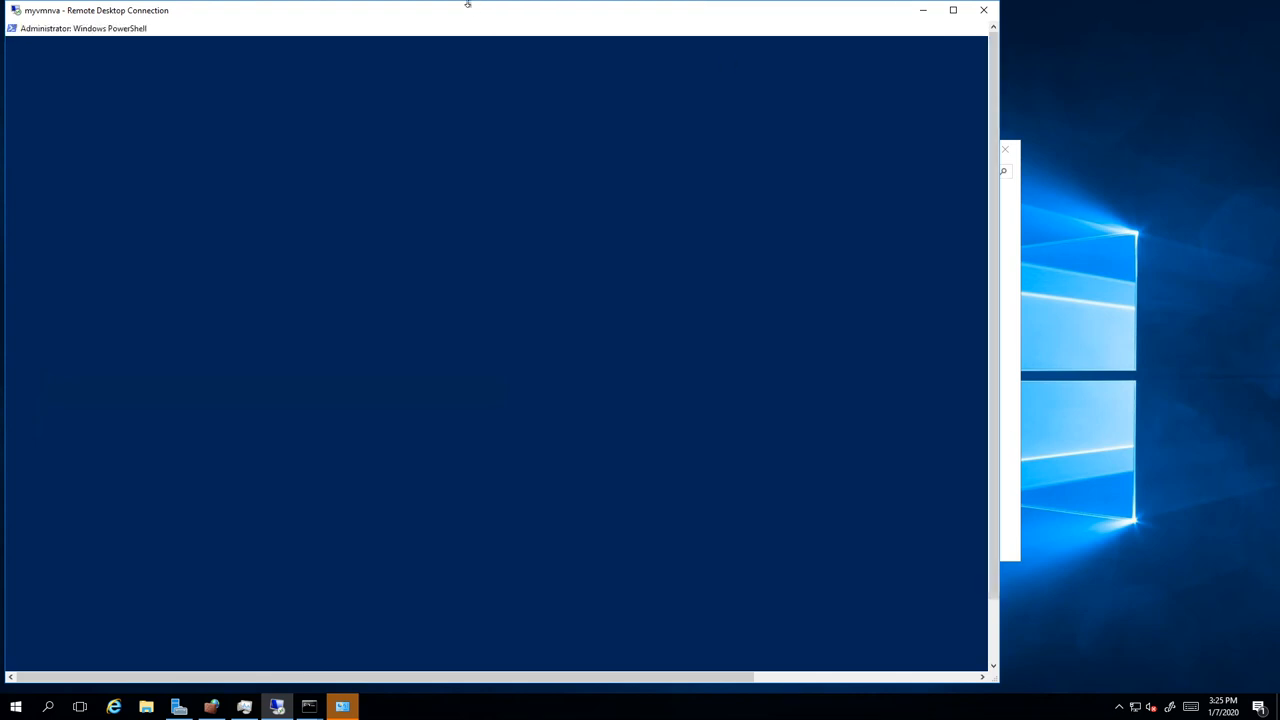
left_click_drag(994, 585, 995, 646)
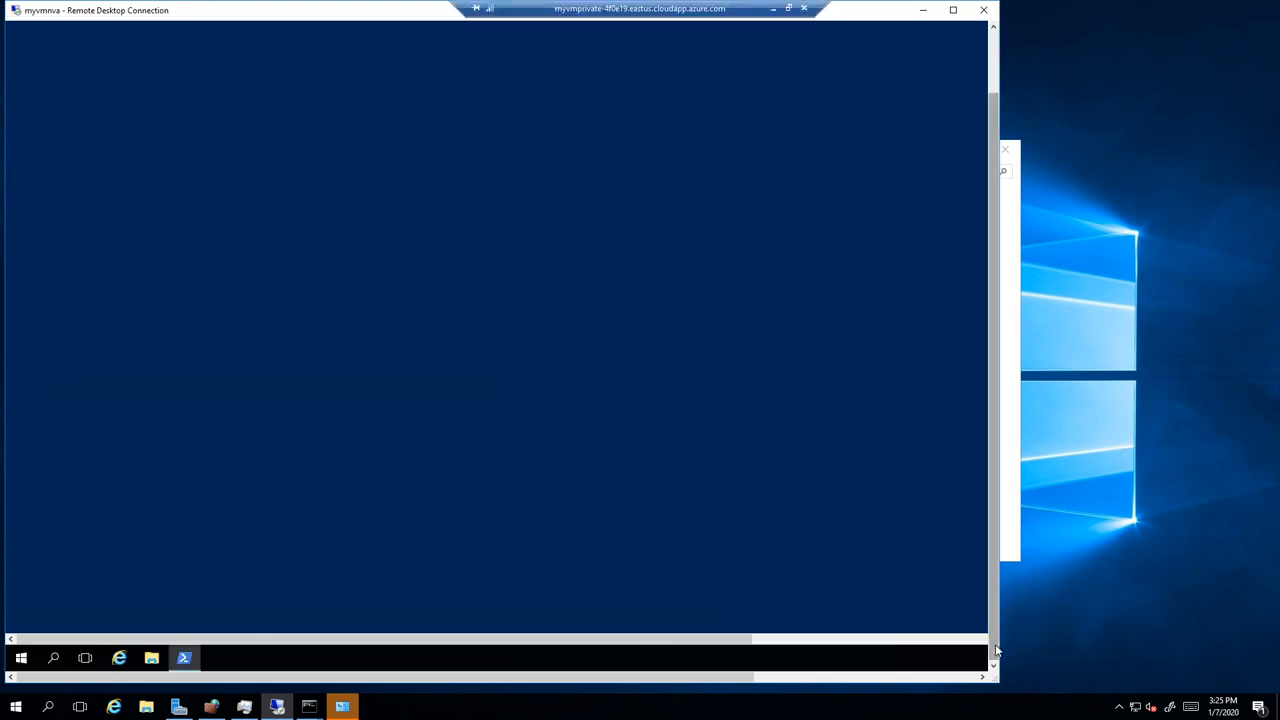
right_click(23, 657)
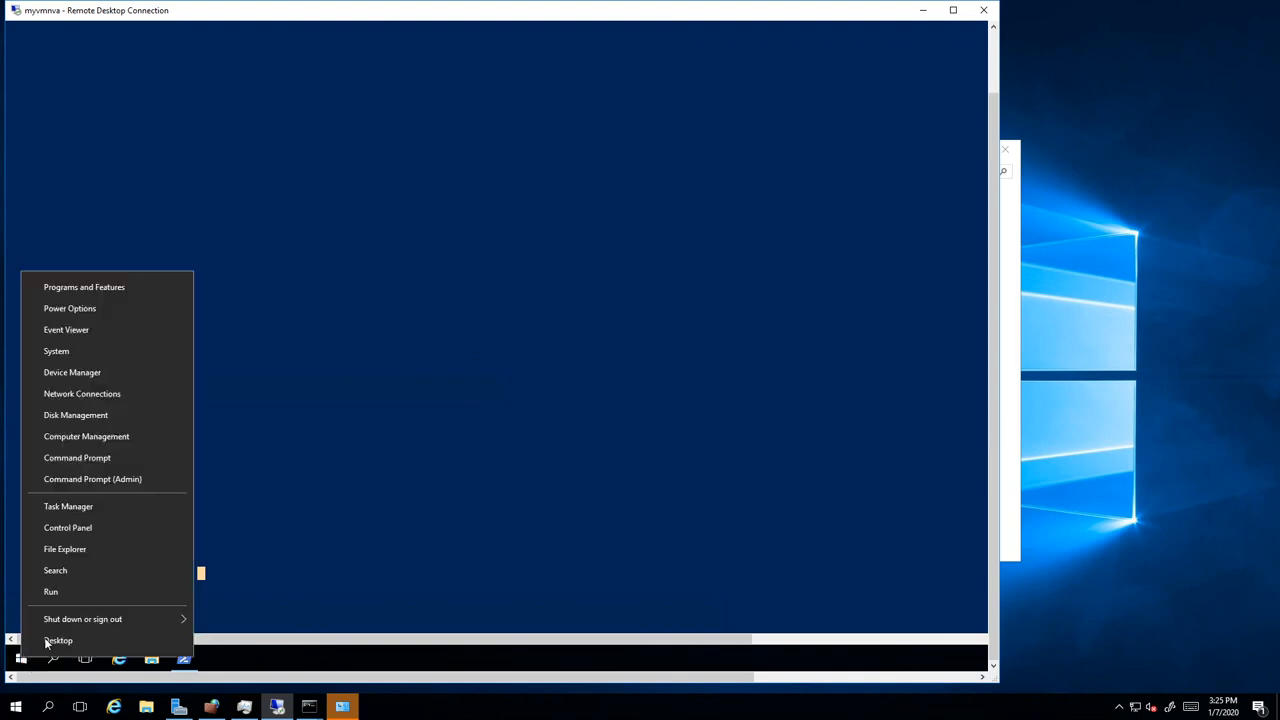
mouse_move(112, 621)
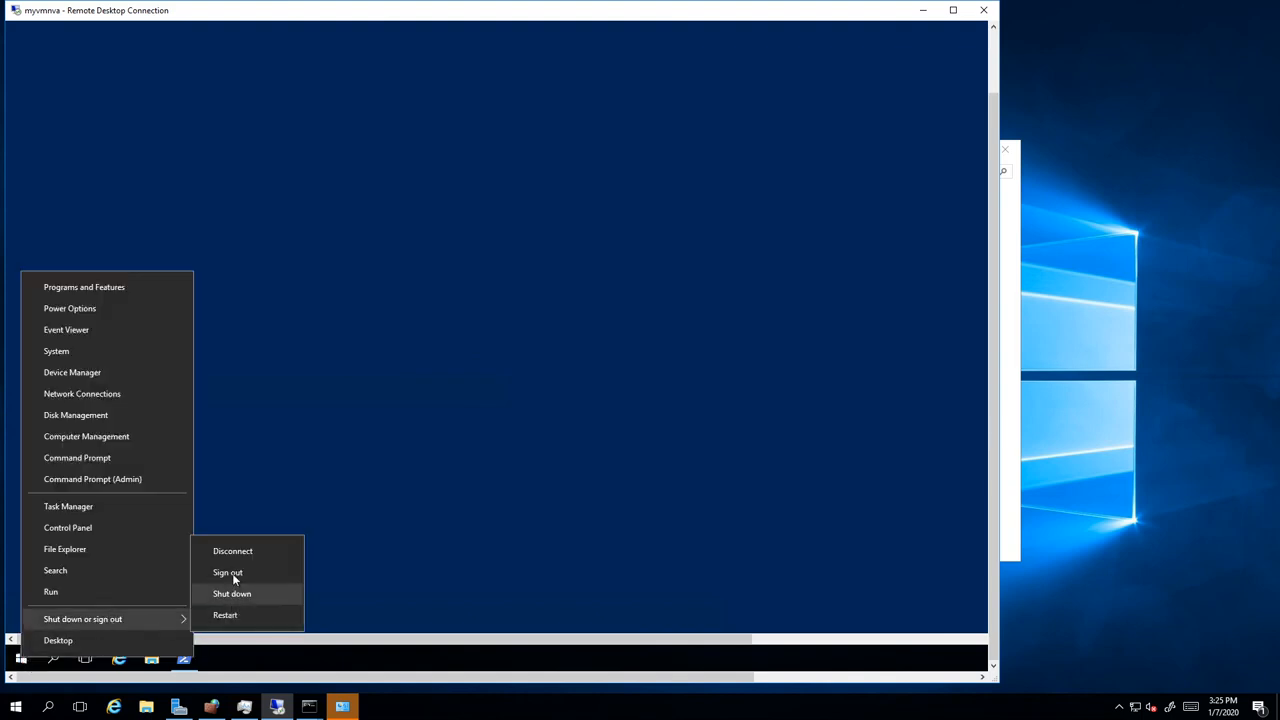
left_click(225, 615)
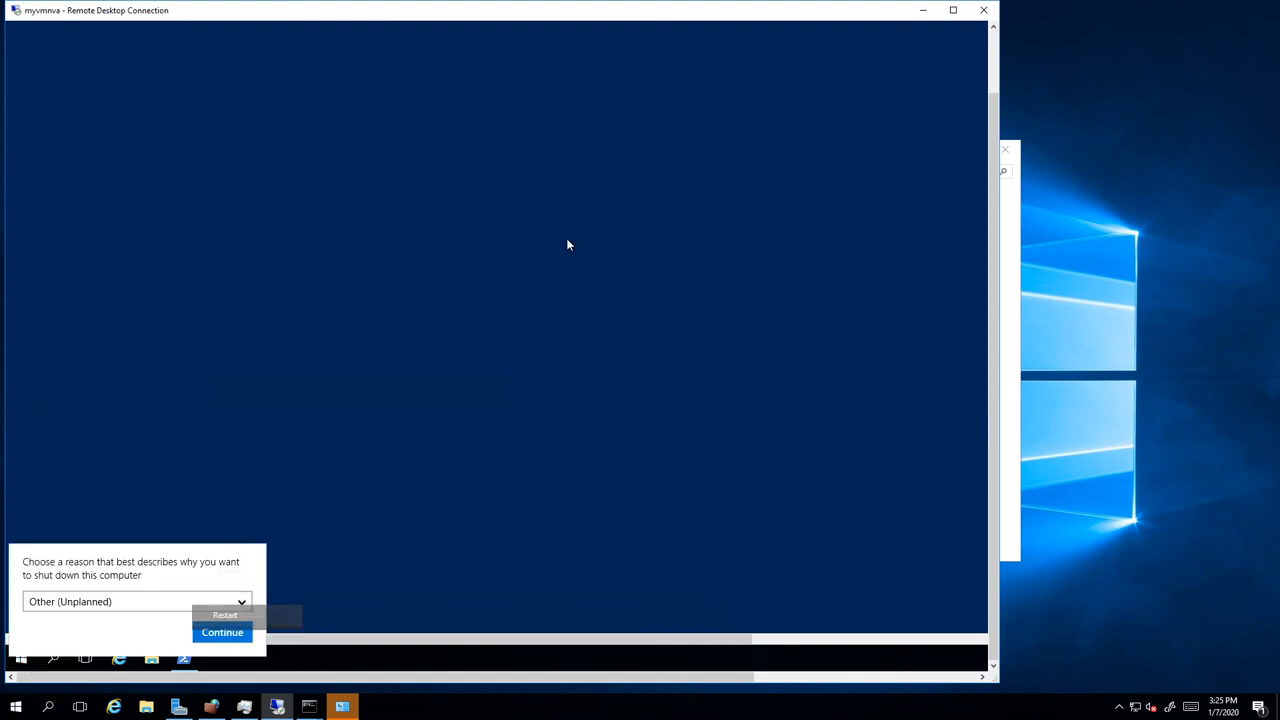
left_click(216, 633)
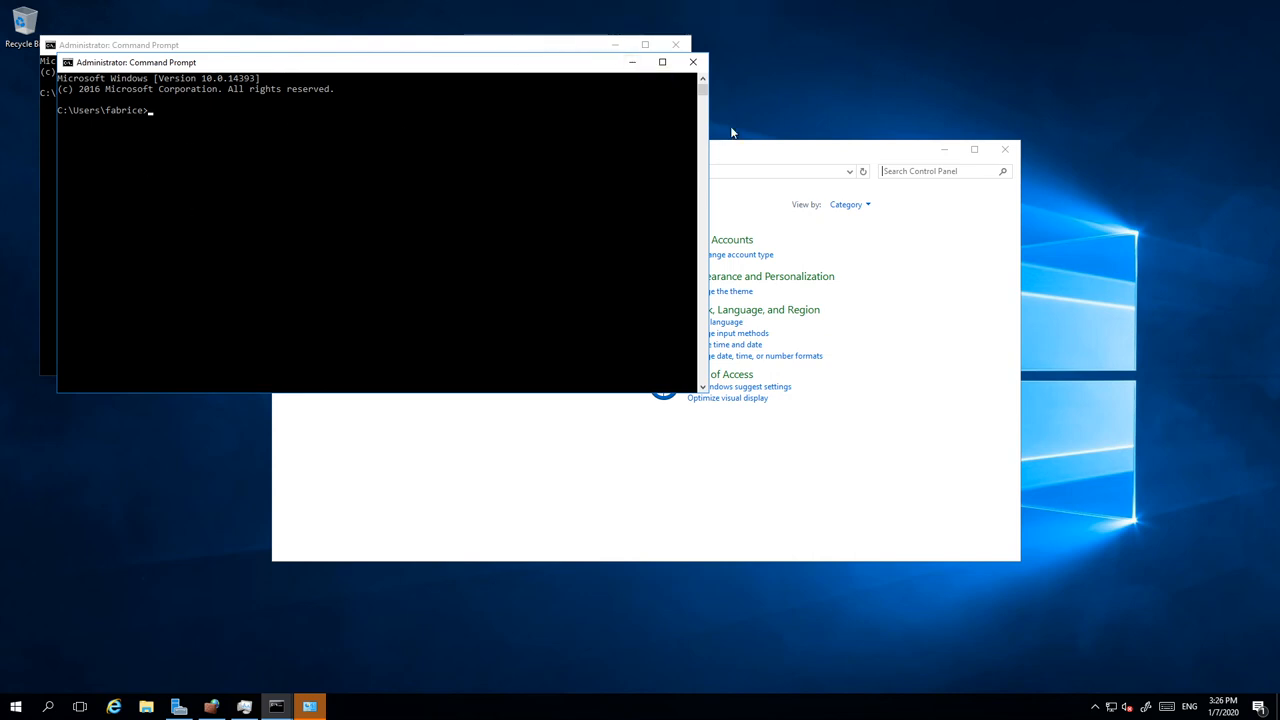
left_click(693, 63)
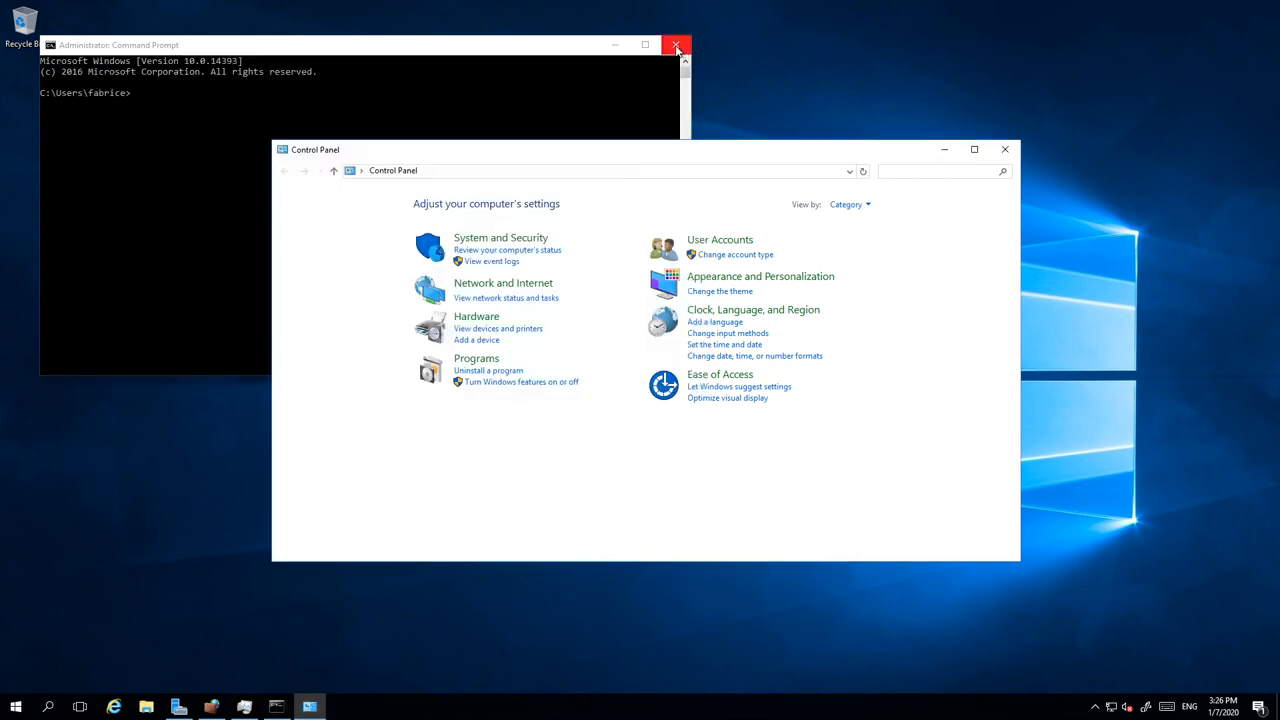
Step: Close the last Command Prompt and launch Remote Desktop Connection with mstsc from Run
left_click(676, 47)
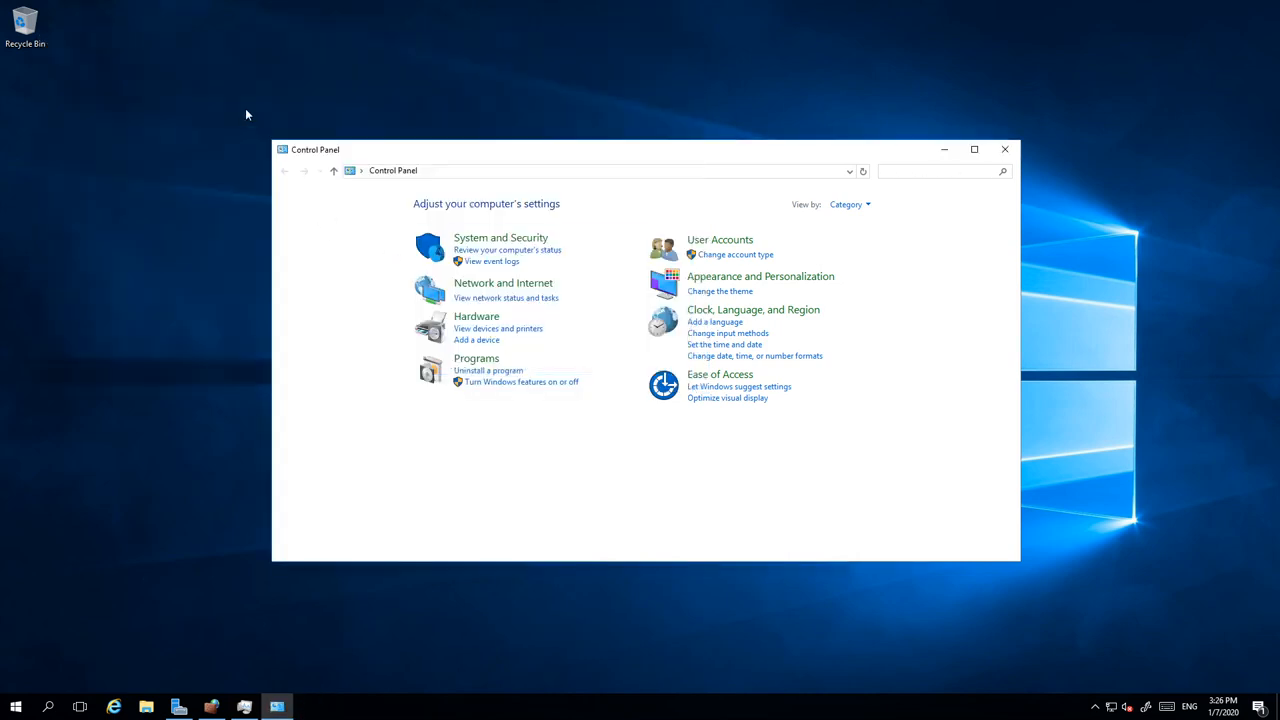
right_click(16, 707)
left_click(57, 638)
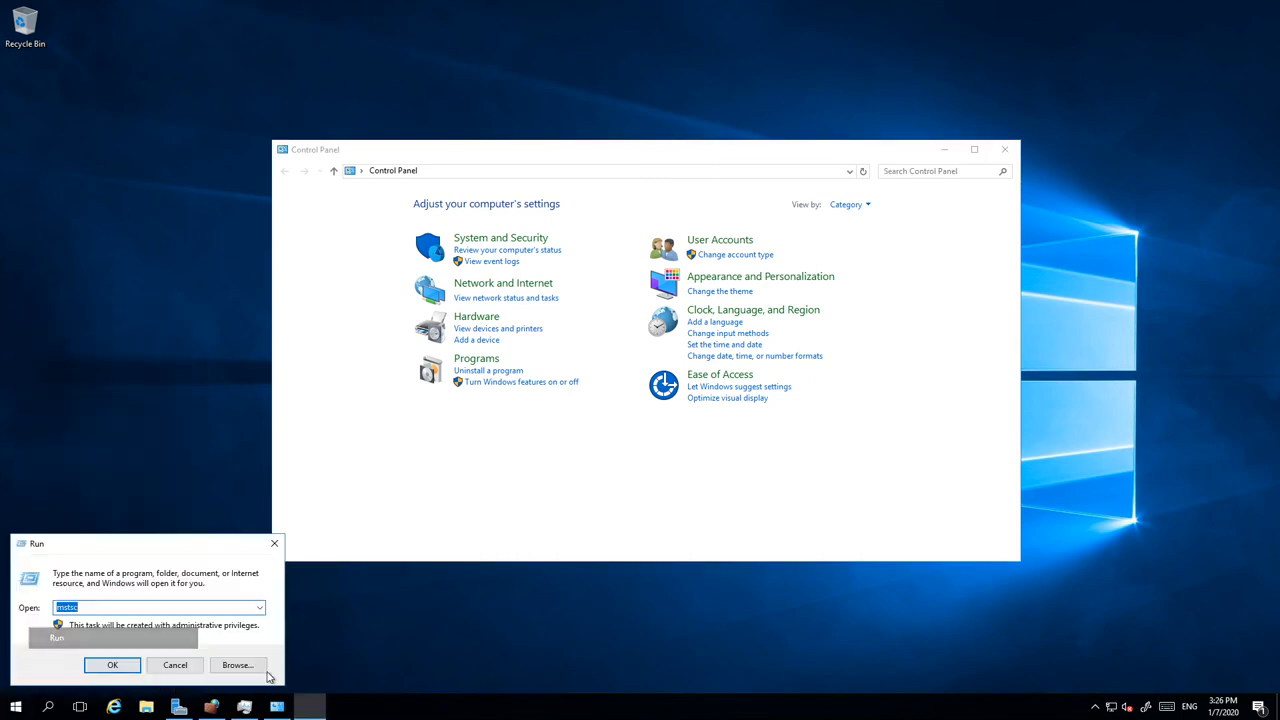
type("mstsc")
key("Return")
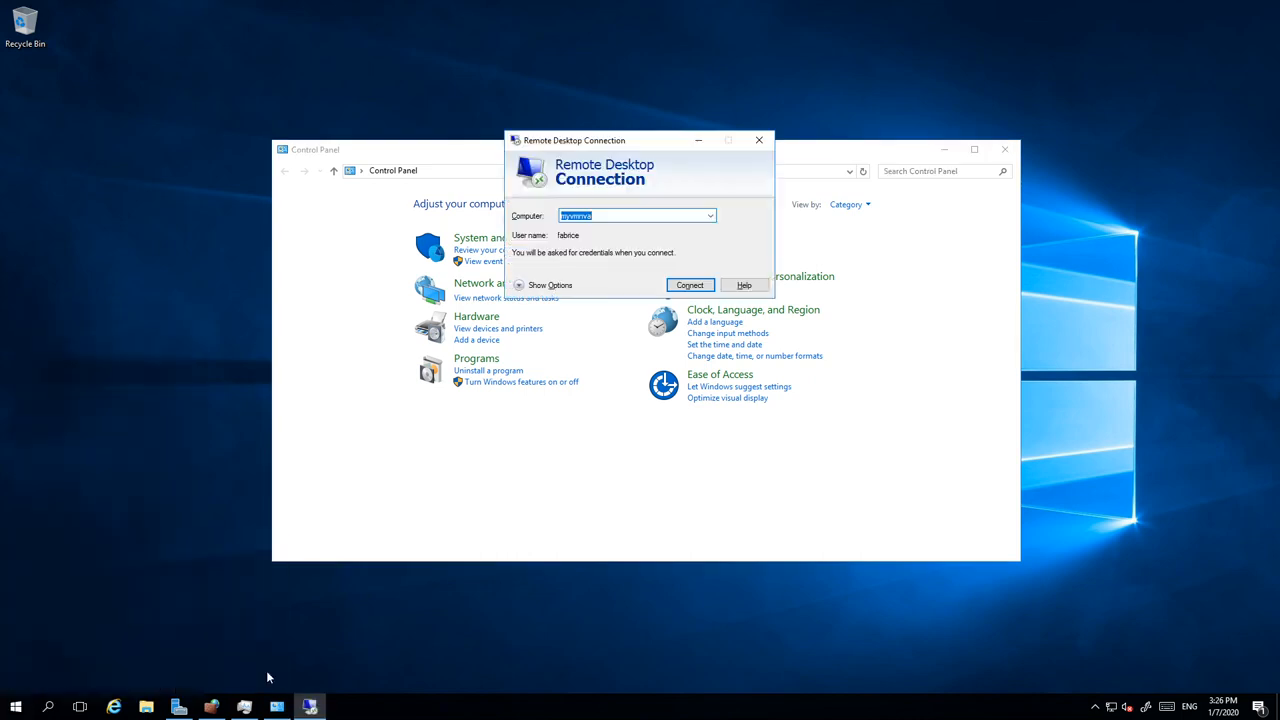
Step: Connect to myvmpublic, signing in with the account username and password
left_click(612, 217)
key("BackSpace")
key("BackSpace")
key("BackSpace")
key("BackSpace")
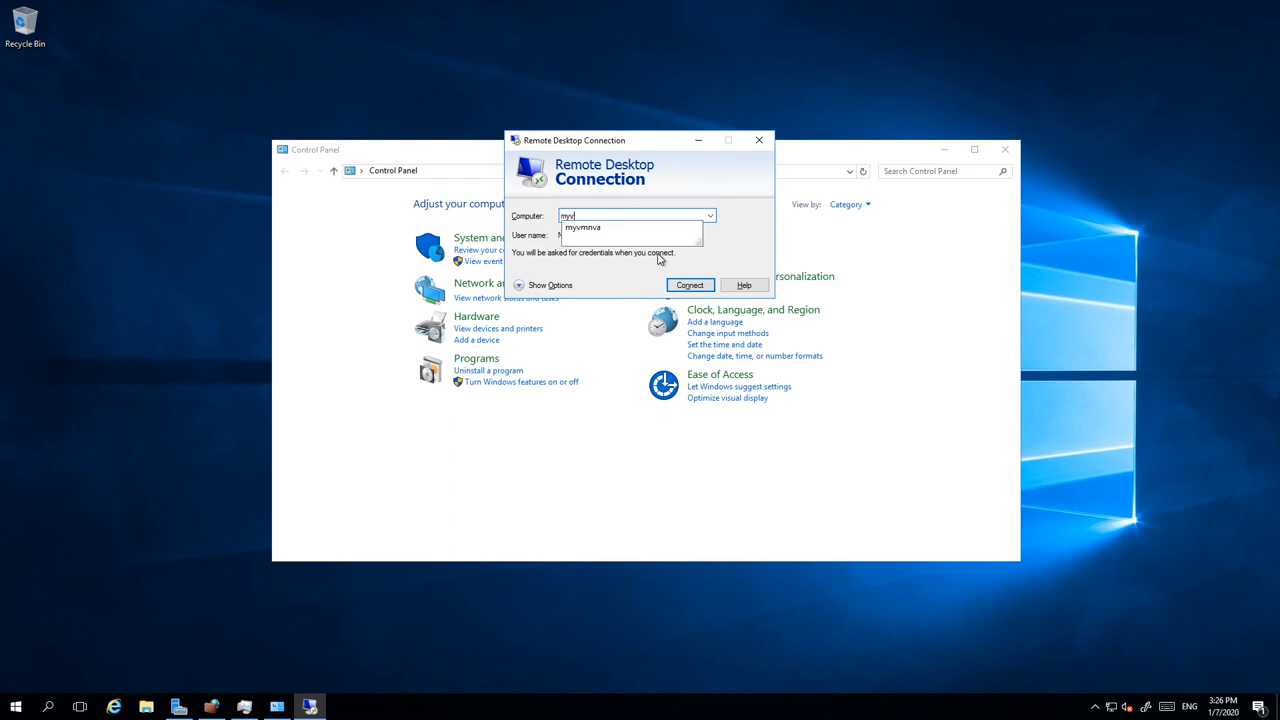
type("mpublic")
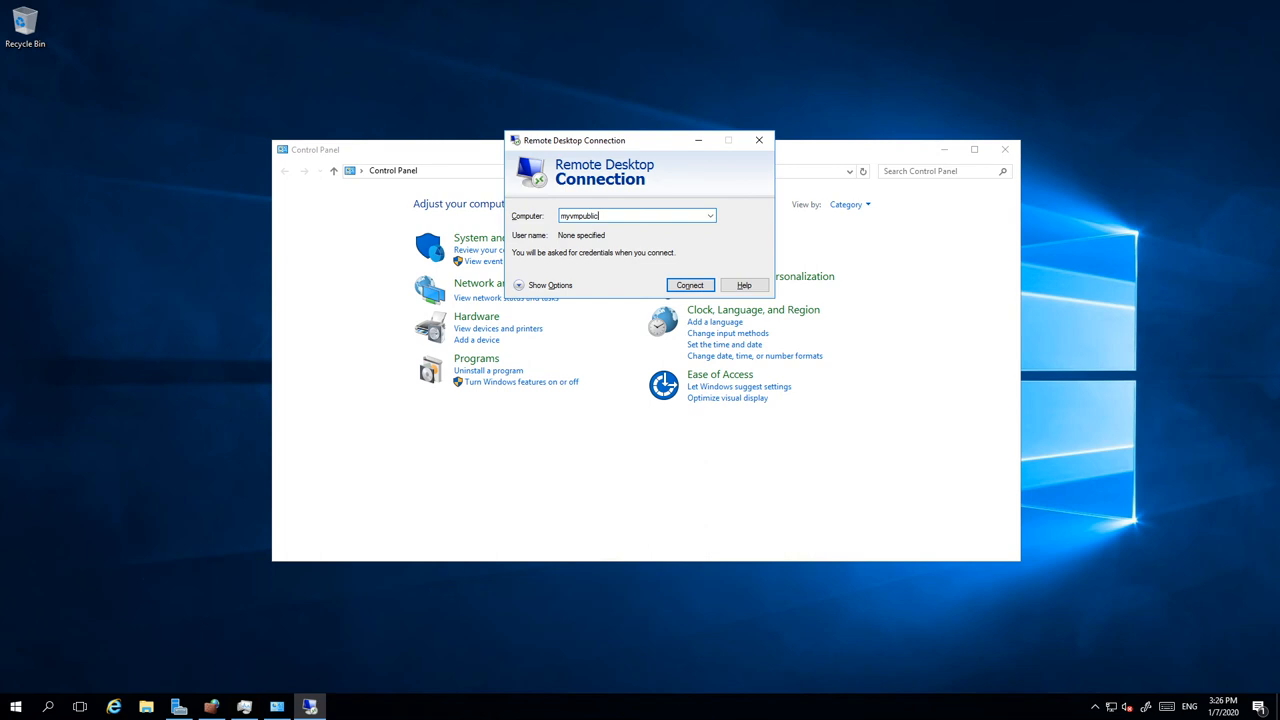
key("Return")
type("fa")
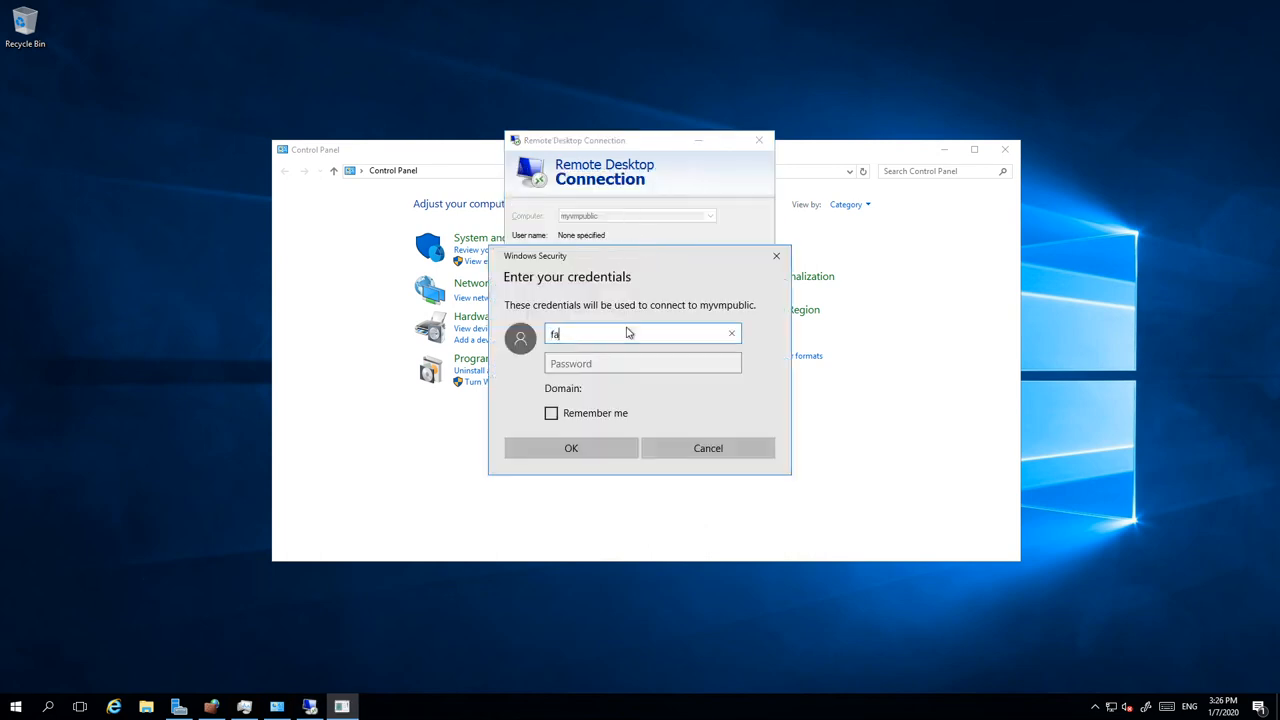
type("brice")
key("Tab")
type("******")
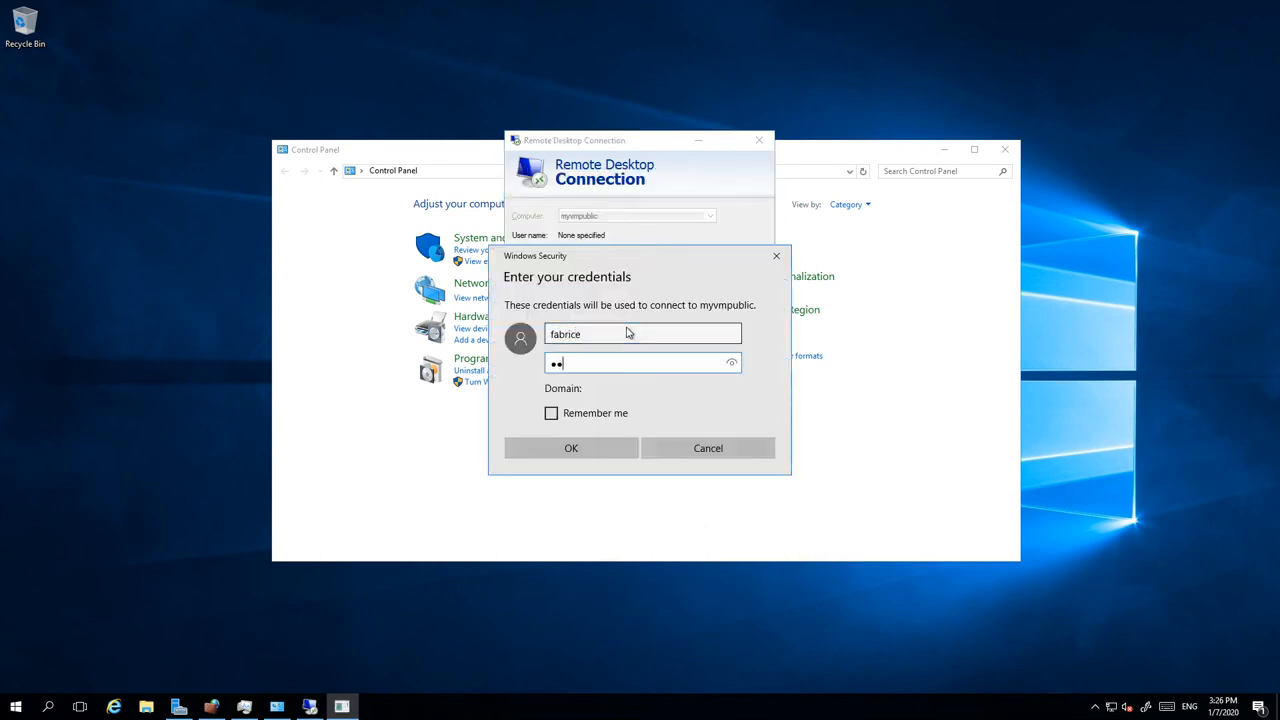
type("********")
key("Return")
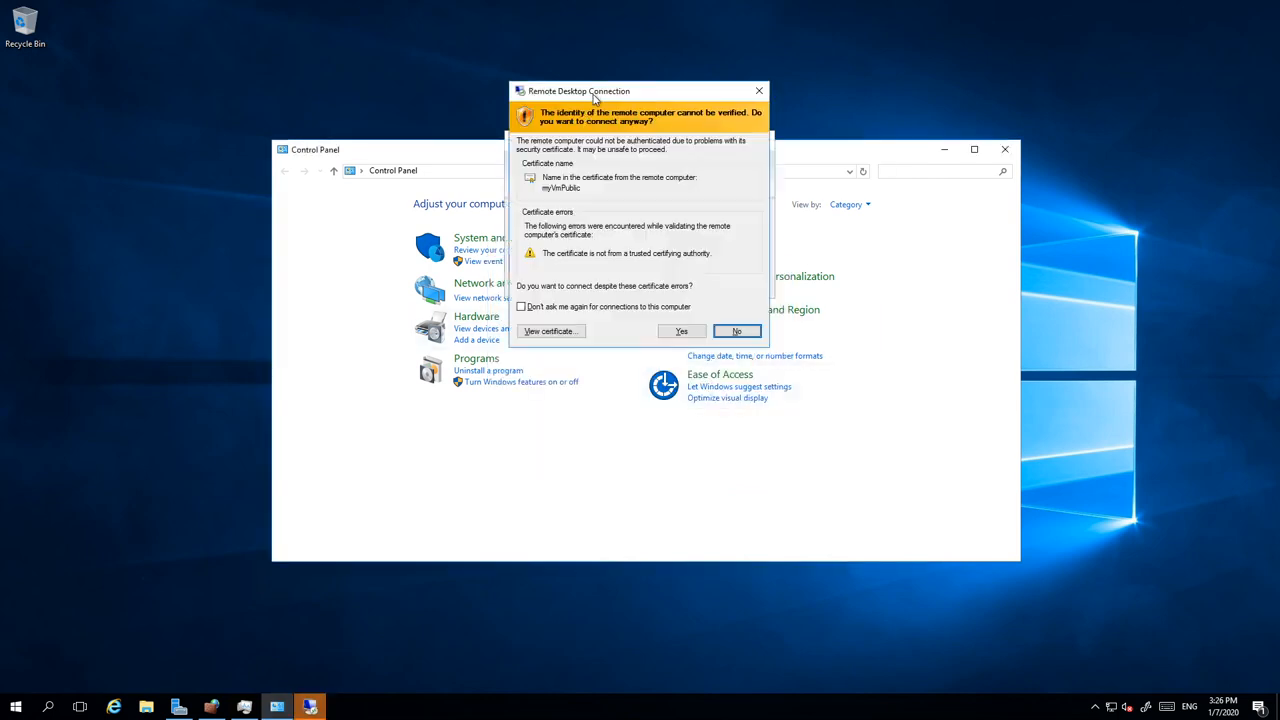
Step: Accept the unverified certificate and reposition the myvmpublic session window to see its desktop
left_click(678, 335)
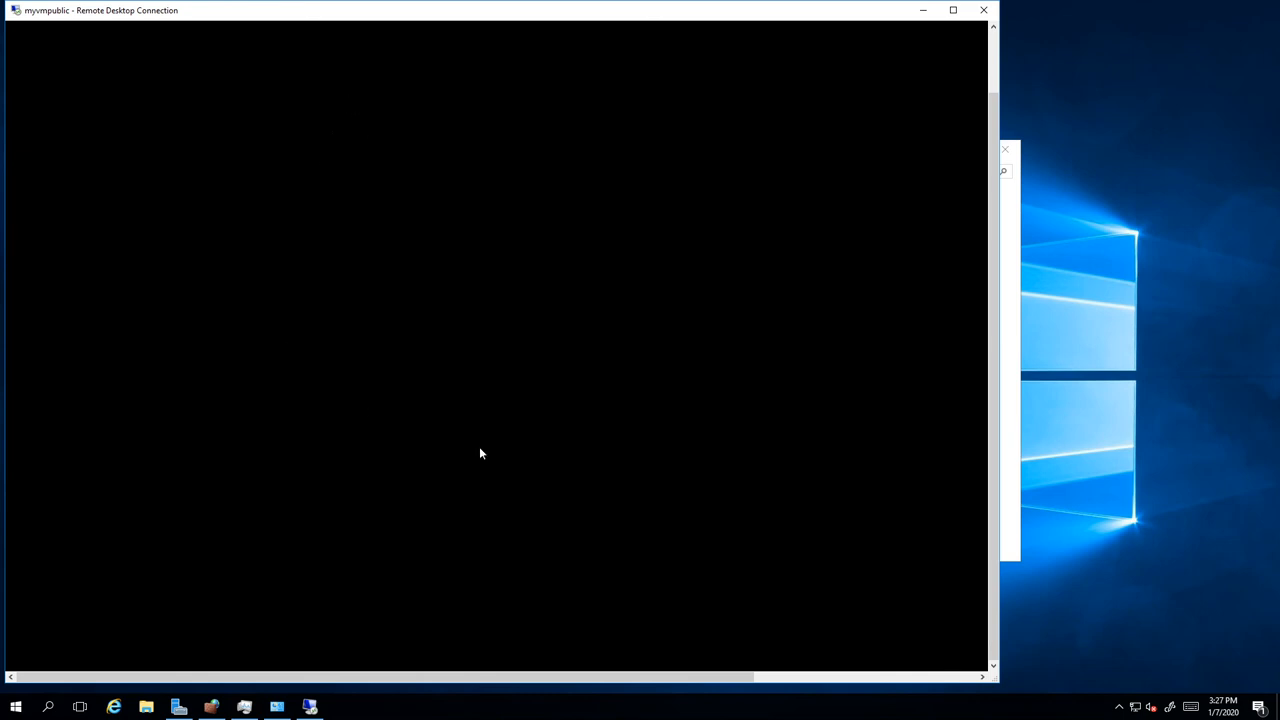
left_click_drag(995, 420, 972, 185)
left_click_drag(987, 574, 987, 637)
left_click_drag(163, 11, 258, 29)
mouse_move(311, 1)
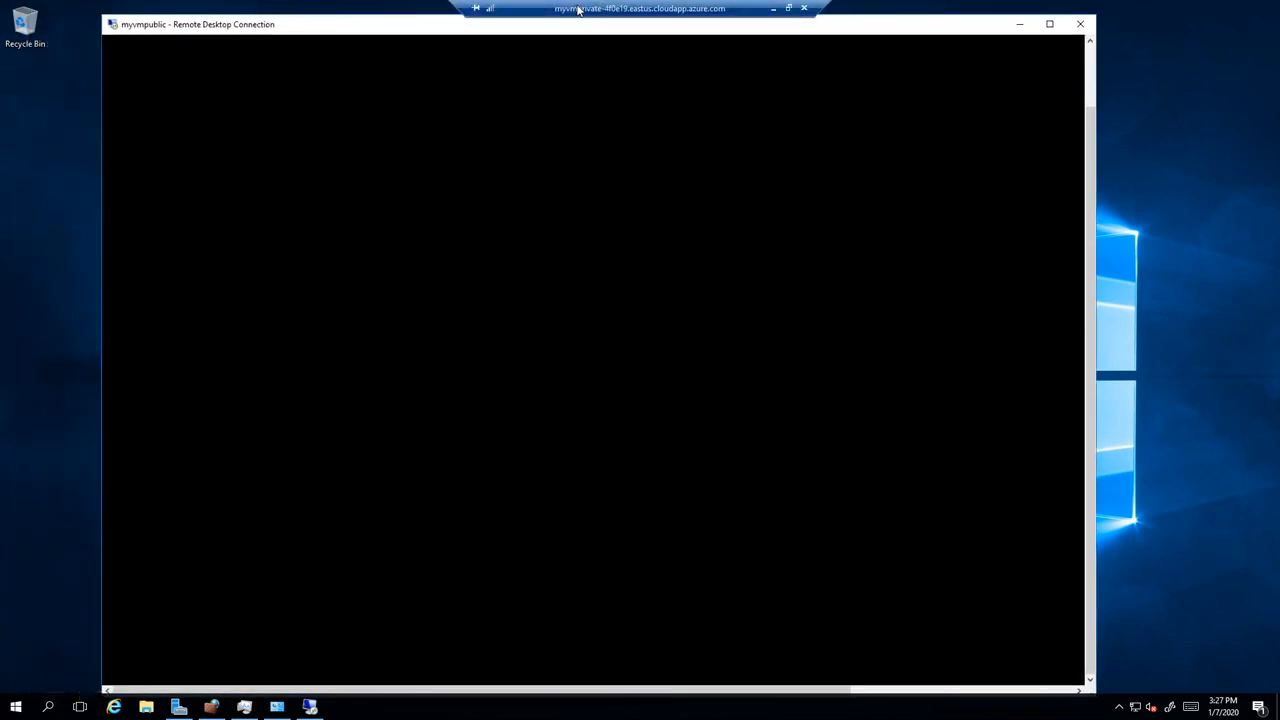
mouse_move(566, 5)
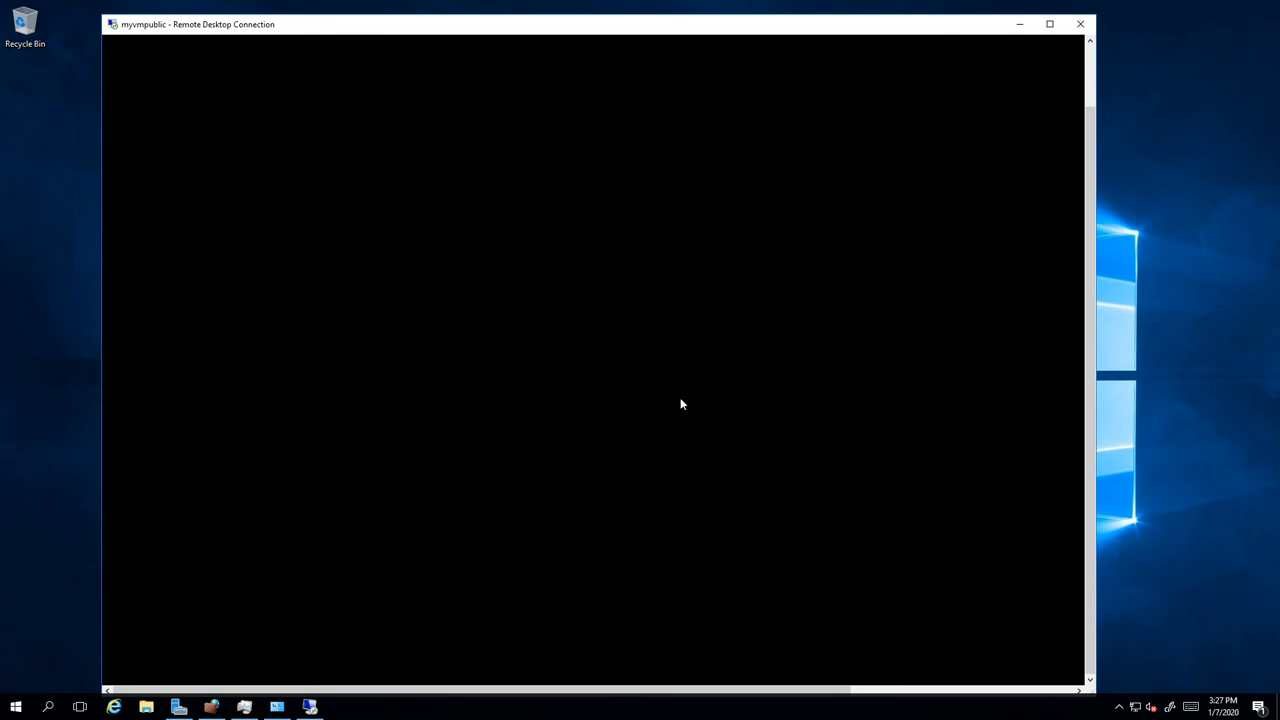
left_click_drag(1087, 534, 367, 601)
left_click(1089, 82)
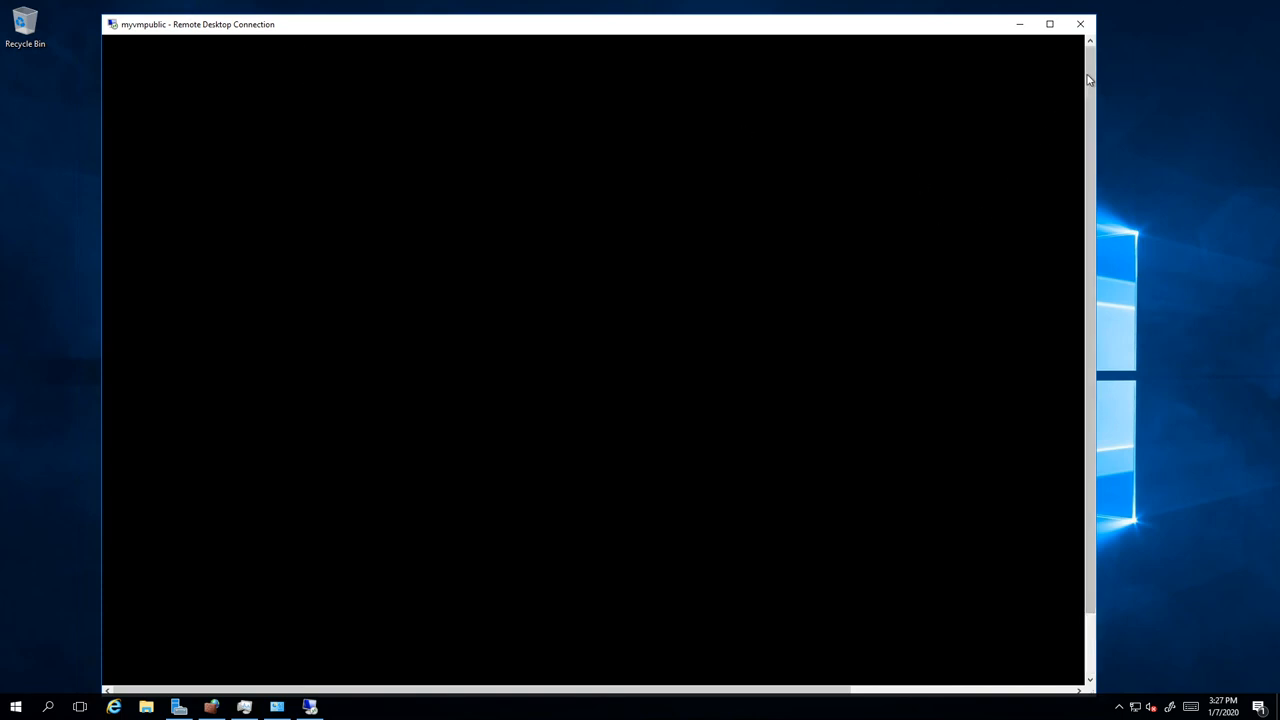
left_click_drag(1089, 80, 646, 337)
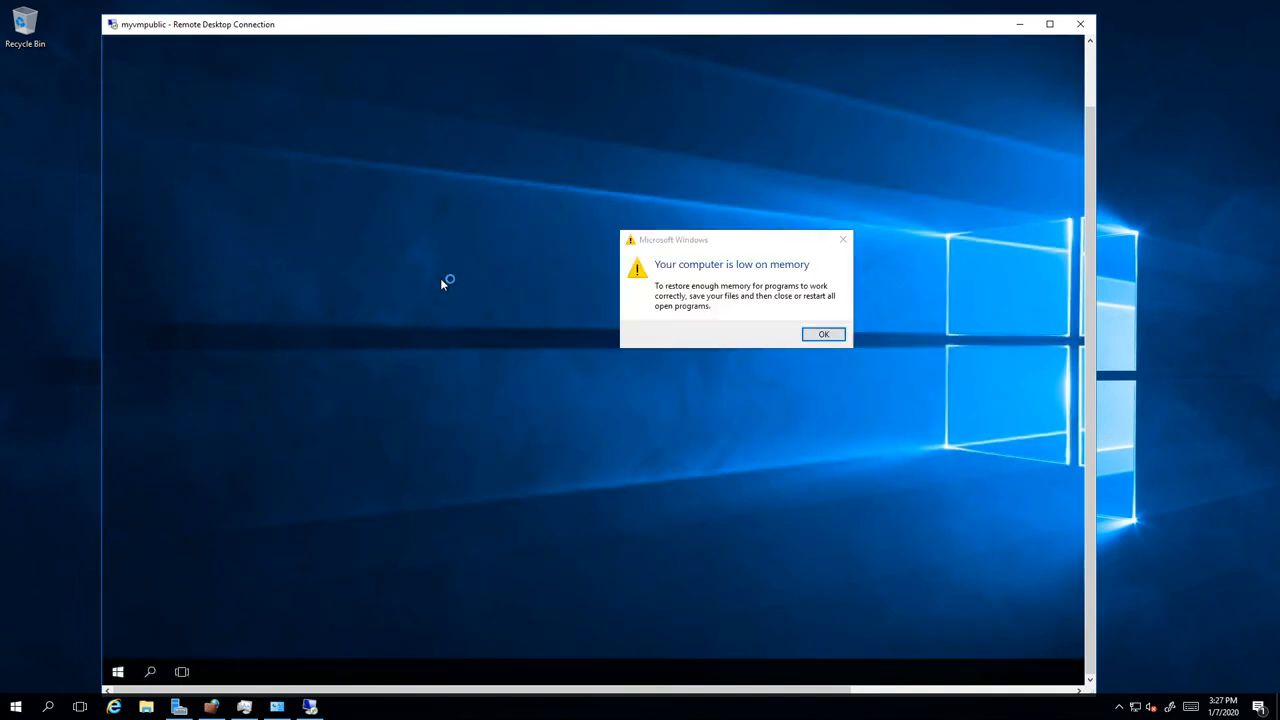
Step: Dismiss the low-memory warning and Server Manager crash message, then scroll to check the remote taskbar
left_click(822, 334)
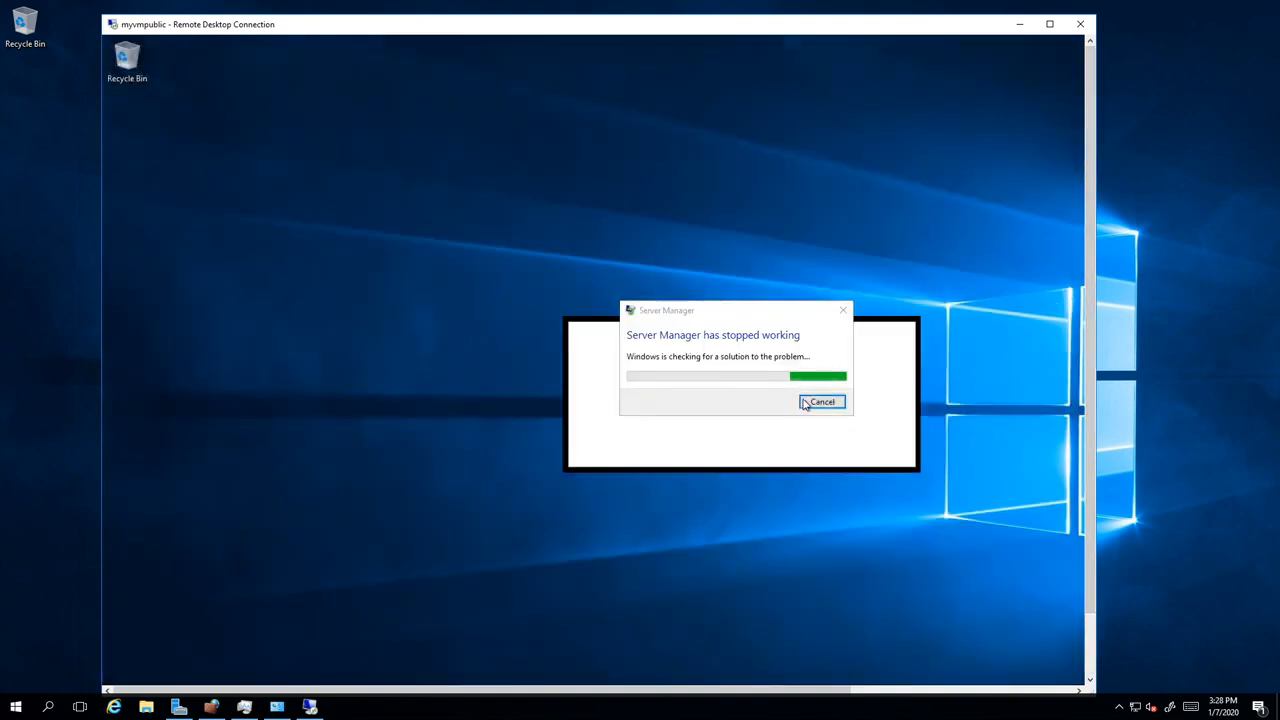
left_click(808, 402)
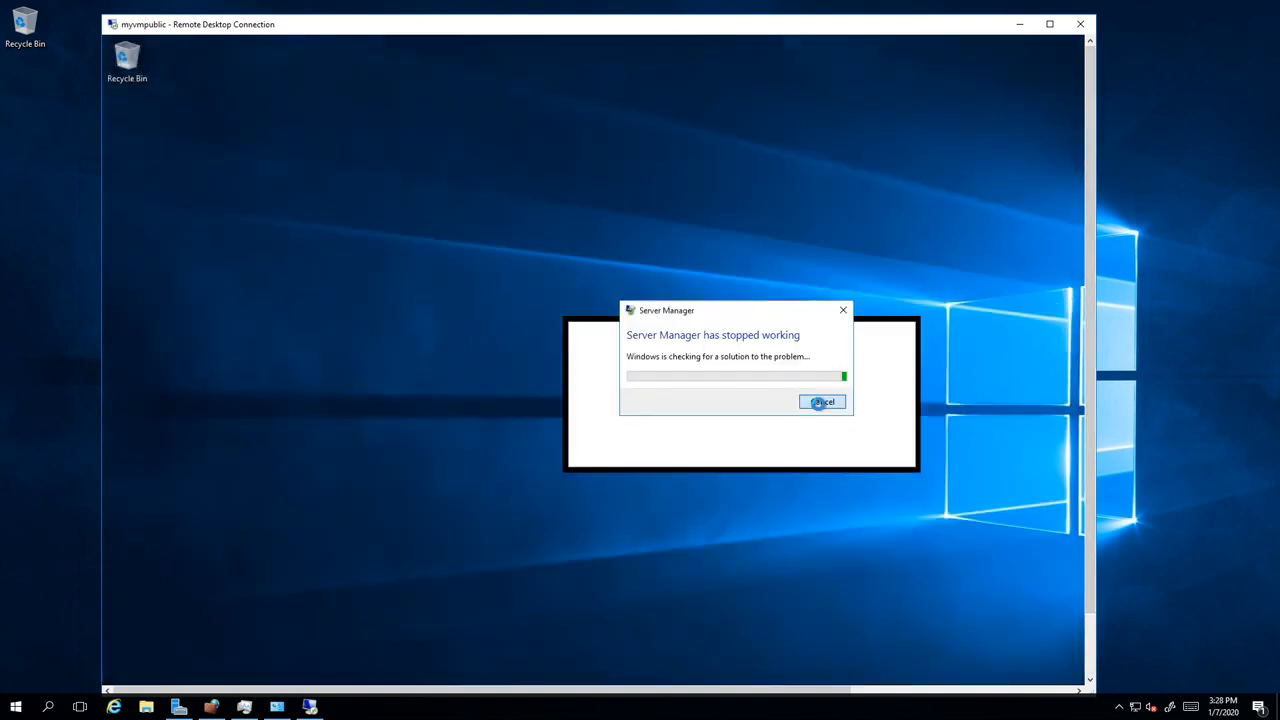
left_click(1091, 656)
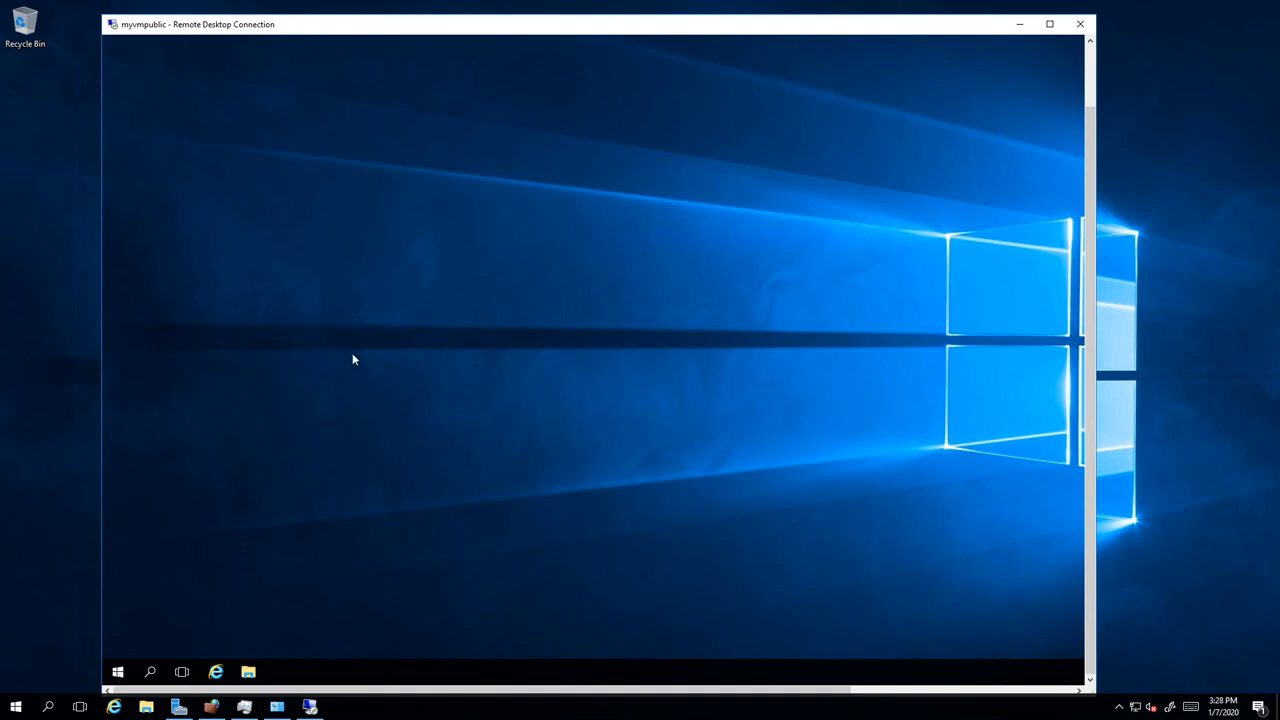
left_click(1093, 95)
left_click_drag(1093, 95, 1057, 398)
left_click(1089, 82)
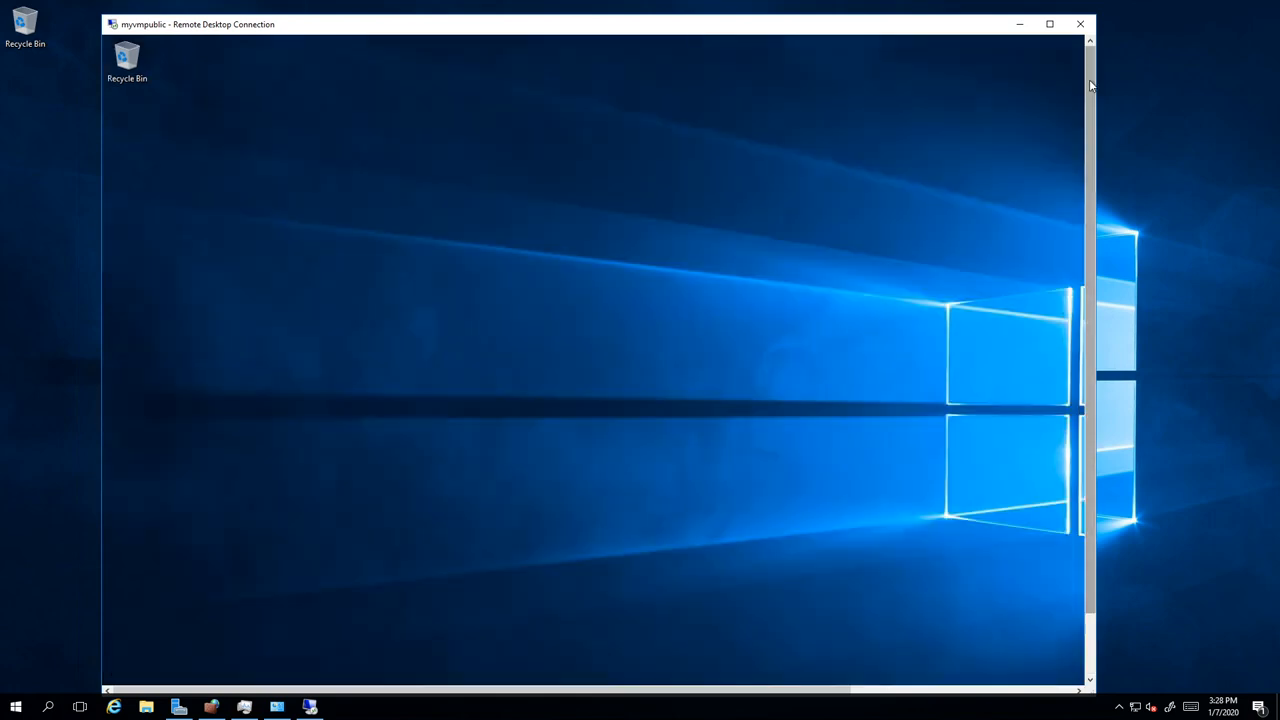
left_click_drag(1089, 143, 1083, 382)
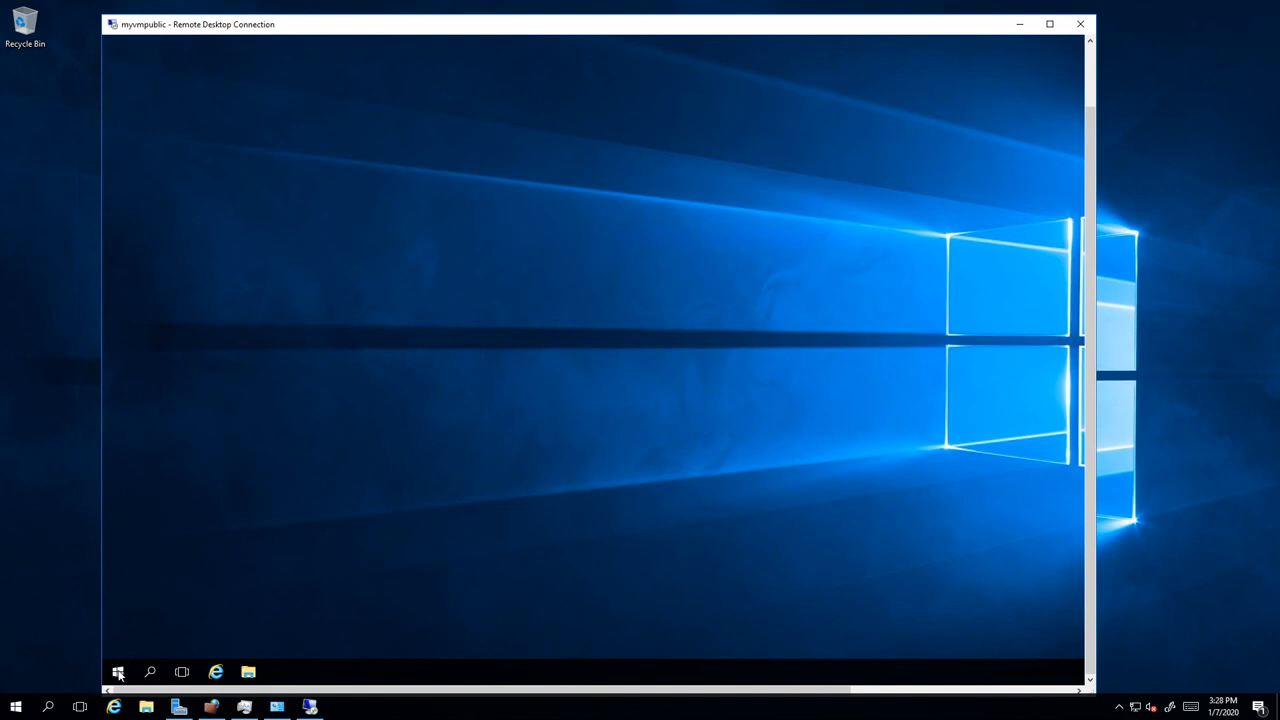
left_click(1089, 91)
left_click_drag(1088, 128, 1056, 430)
Step: Disconnect from the myvmpublic session and relaunch Remote Desktop Connection
left_click(1081, 25)
left_click(640, 381)
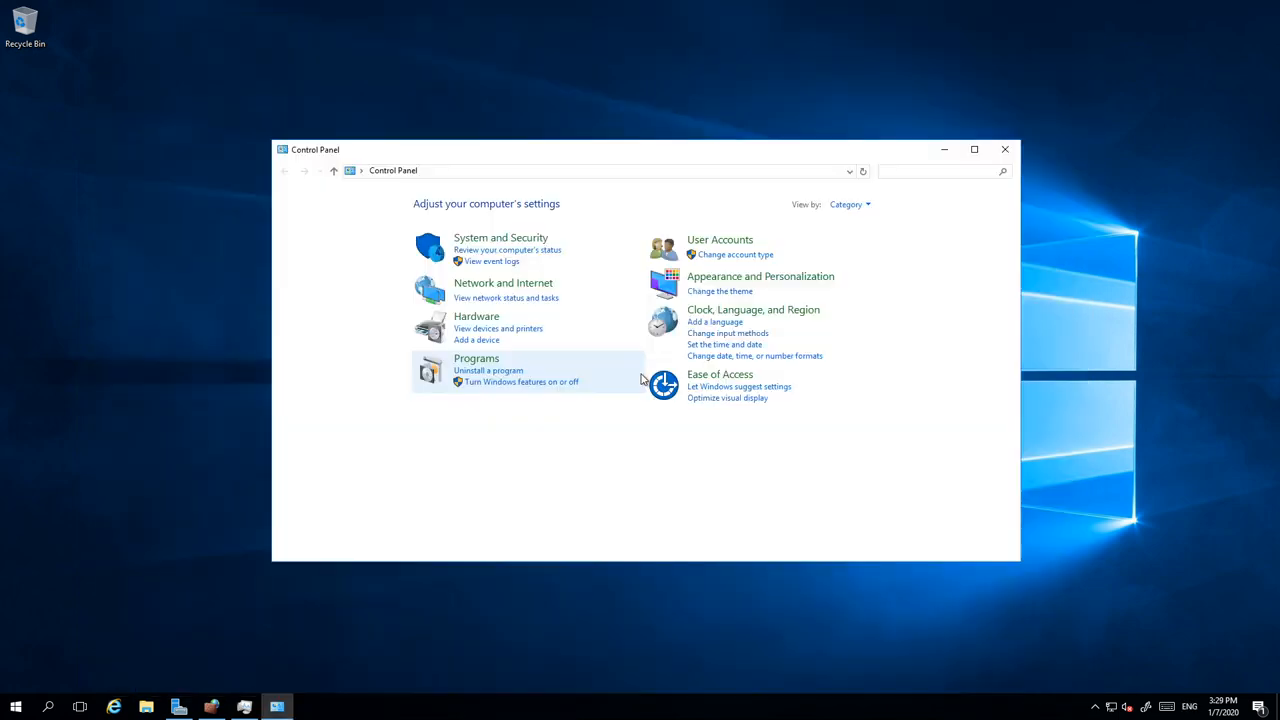
right_click(16, 706)
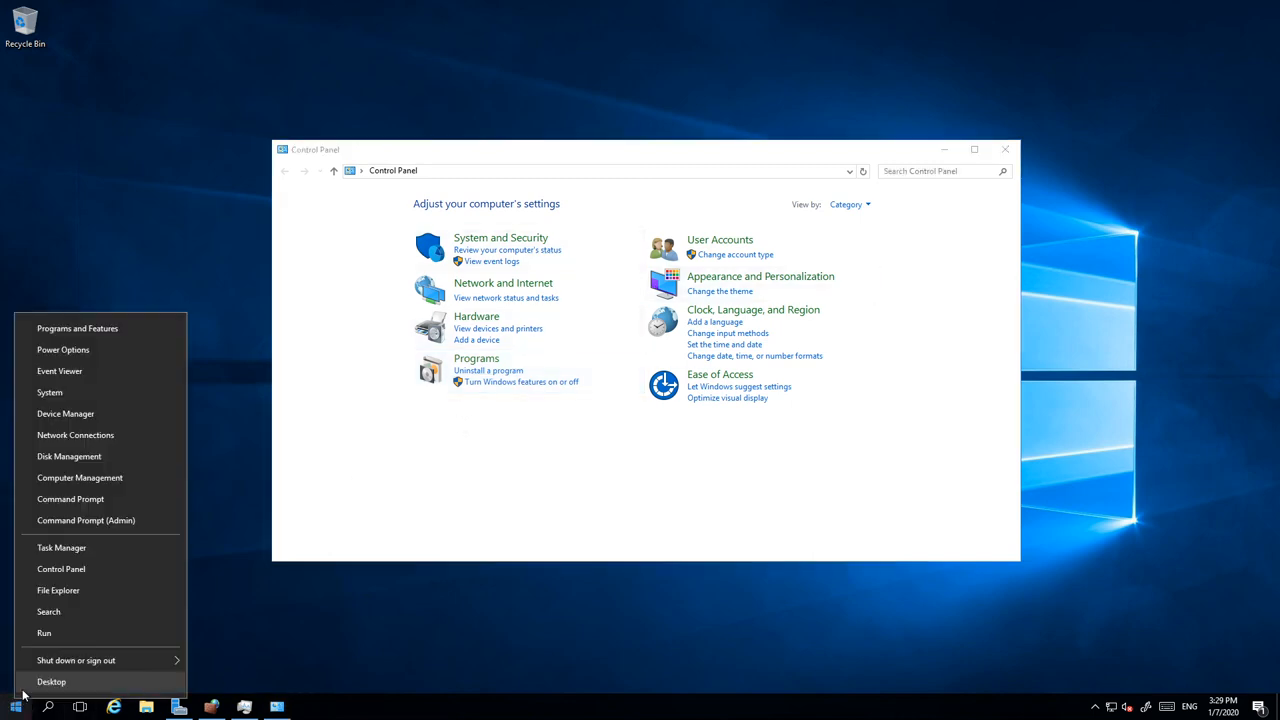
left_click(84, 633)
left_click(112, 663)
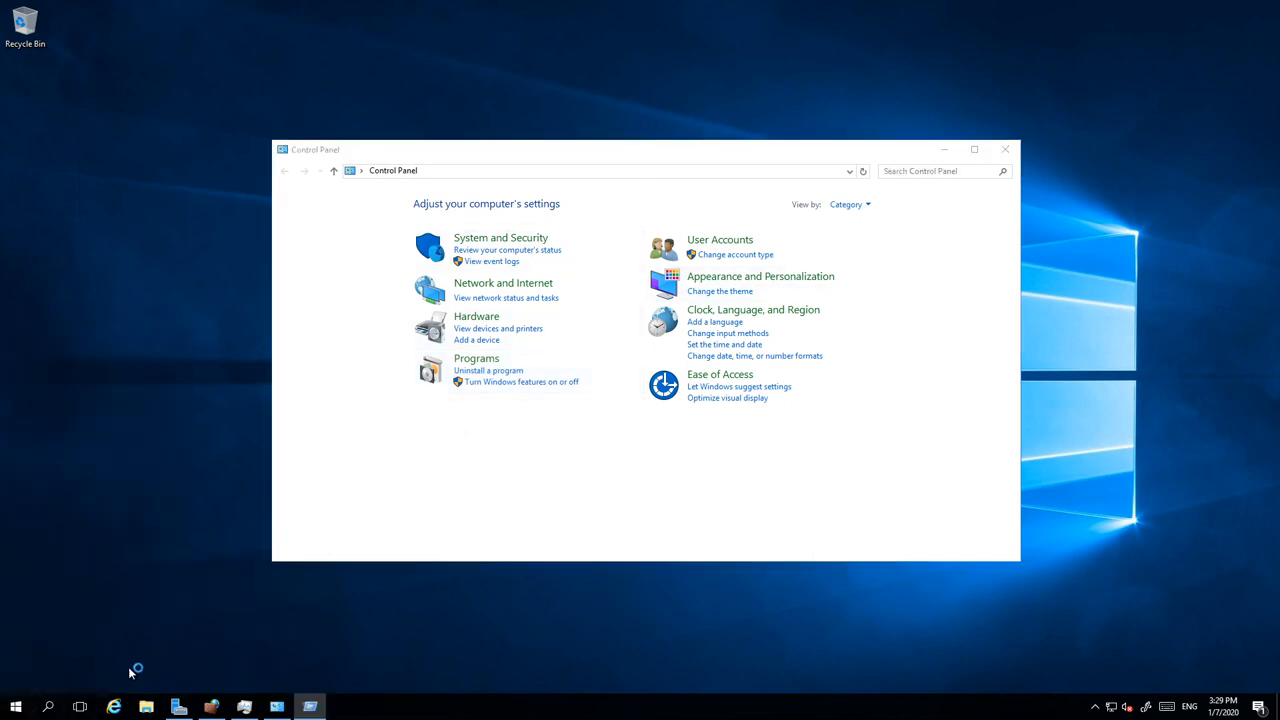
Step: Reconnect to myvmpublic with the account password and accept the certificate warning
left_click(682, 286)
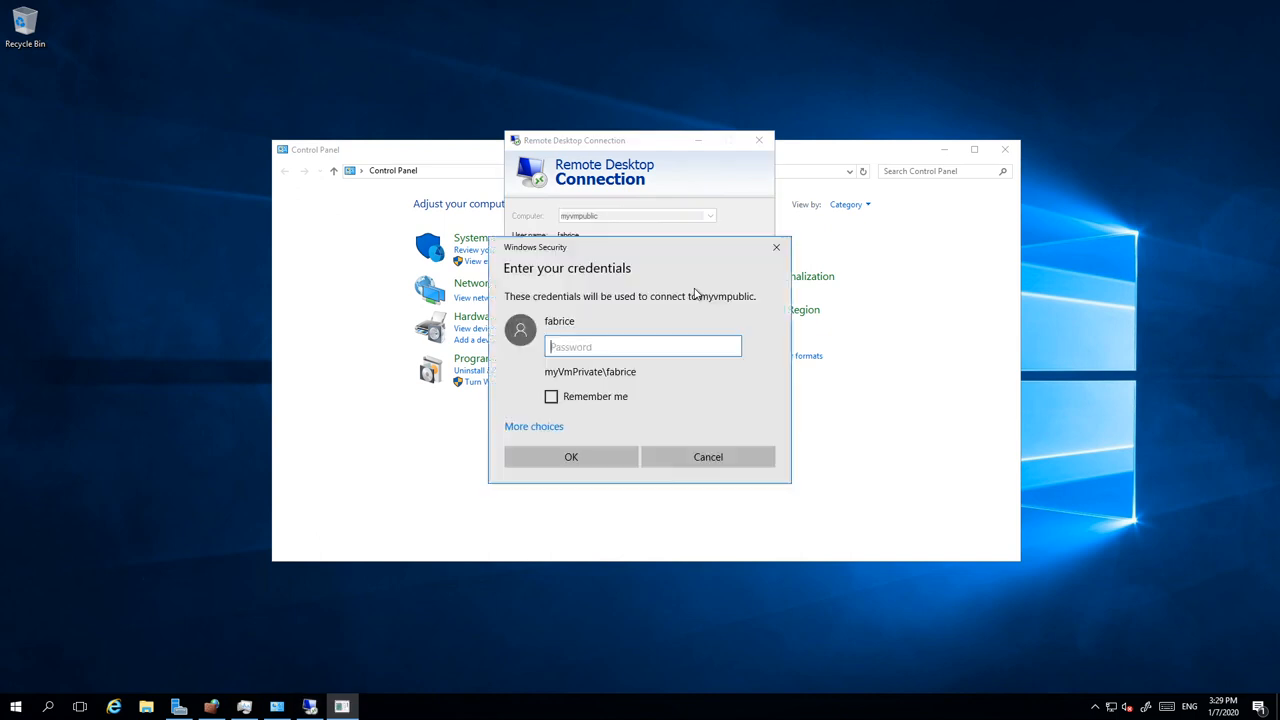
type("•••••••••")
key("BackSpace")
key("BackSpace")
key("BackSpace")
key("BackSpace")
key("BackSpace")
key("BackSpace")
key("BackSpace")
key("BackSpace")
key("BackSpace")
type("•••••••")
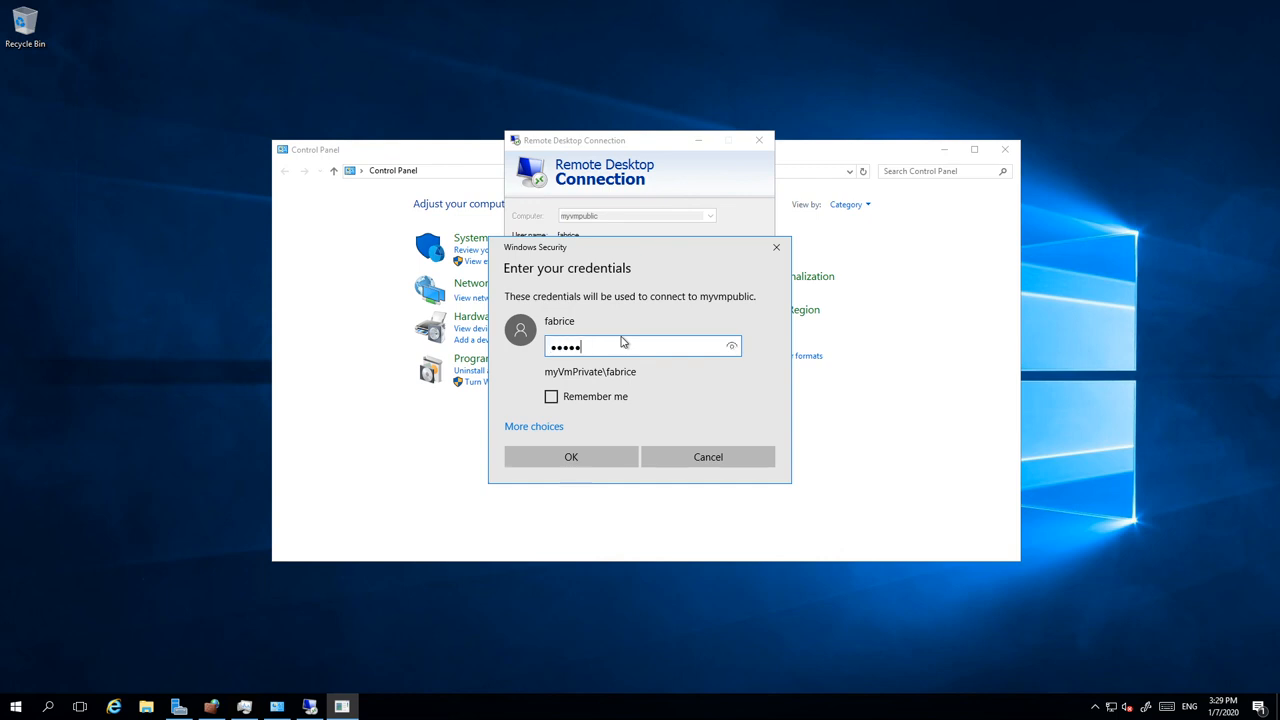
type("•••••••")
key("Return")
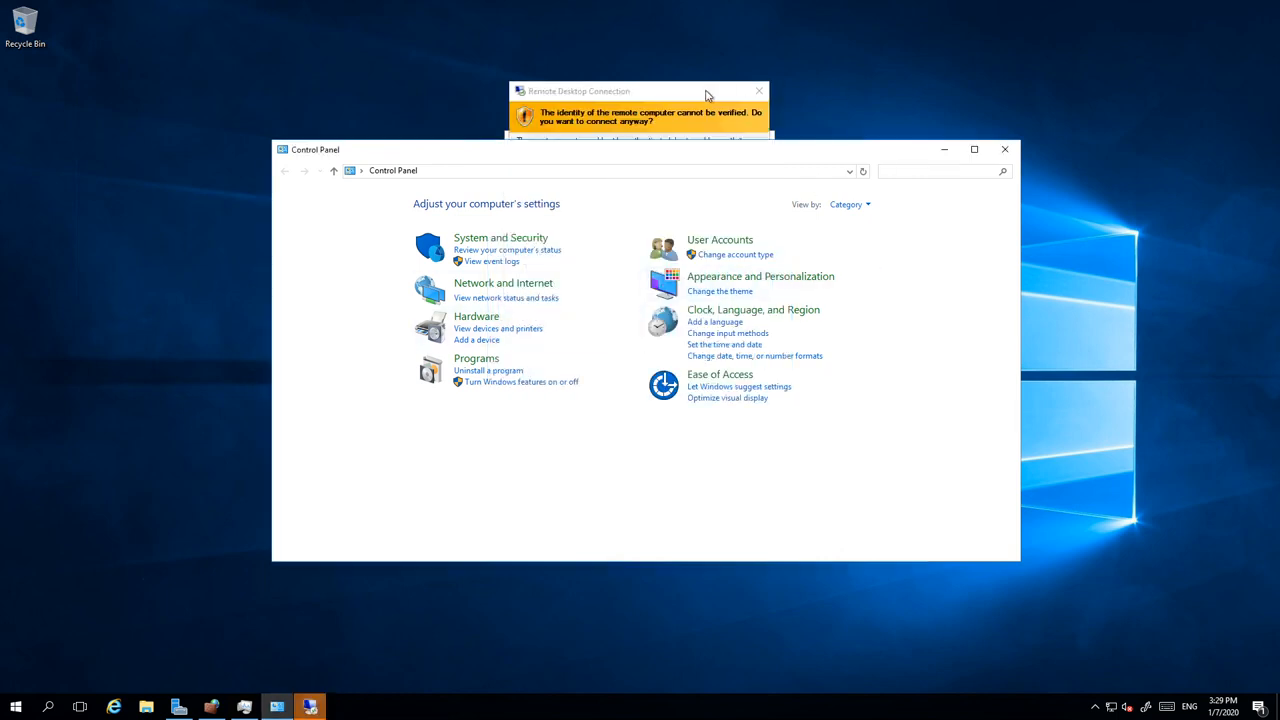
left_click(681, 331)
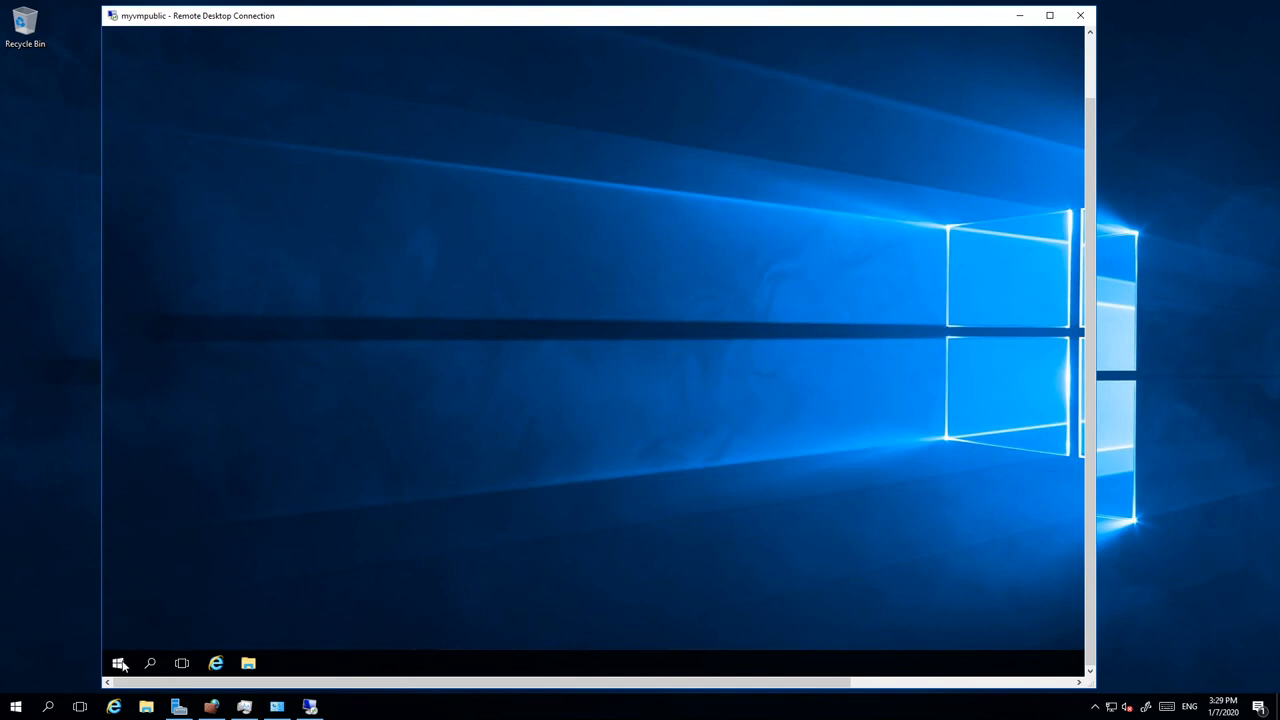
left_click_drag(1091, 136, 1030, 328)
left_click_drag(1090, 80, 1050, 470)
right_click(494, 184)
left_click(514, 286)
left_click(480, 625)
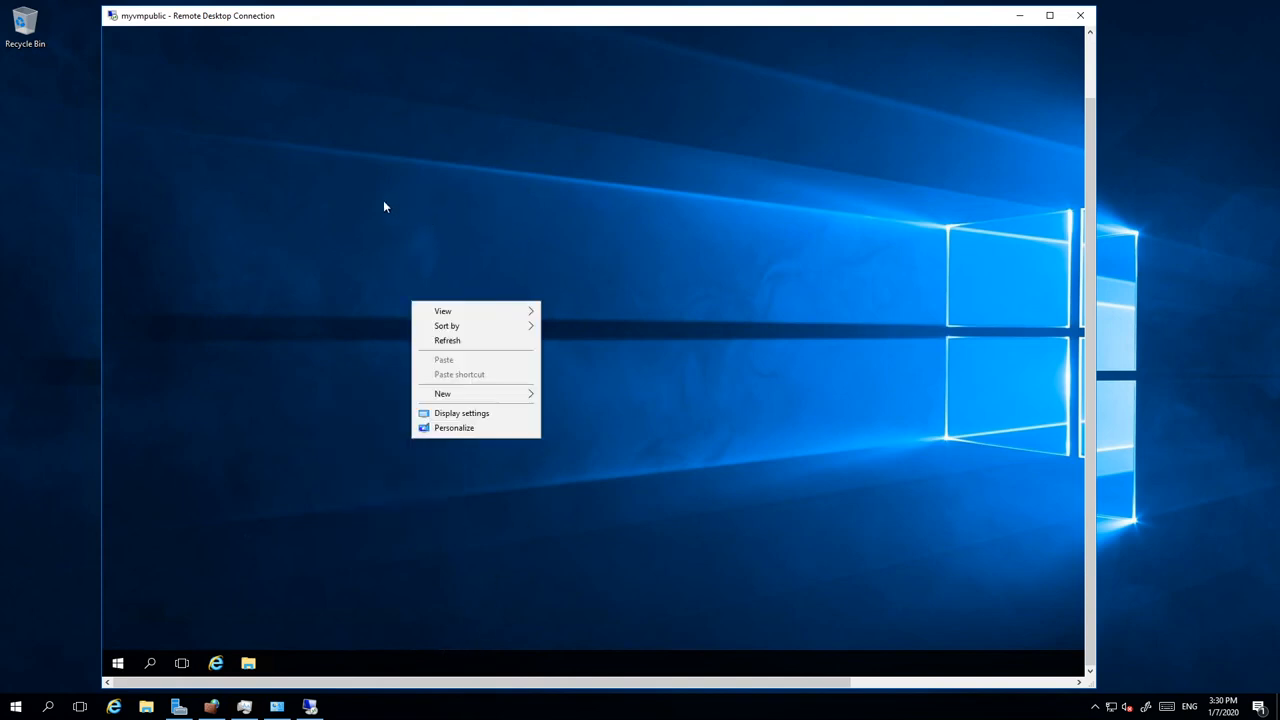
left_click(340, 312)
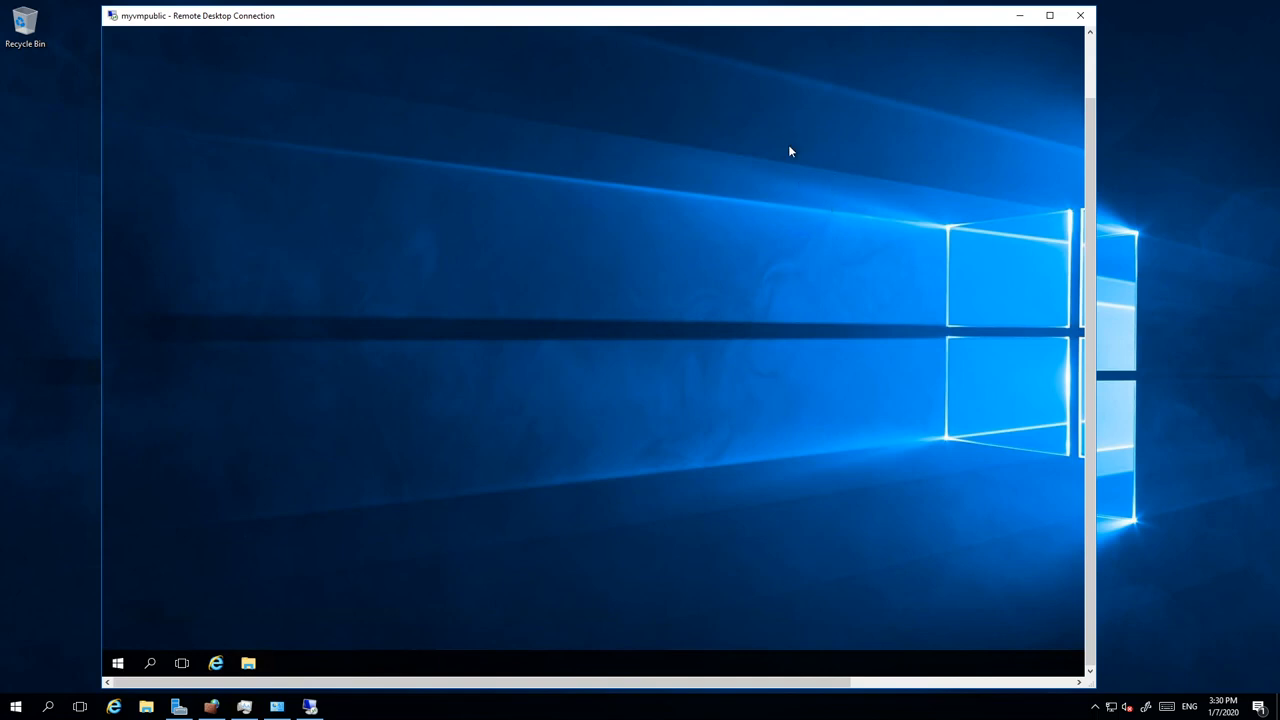
right_click(123, 661)
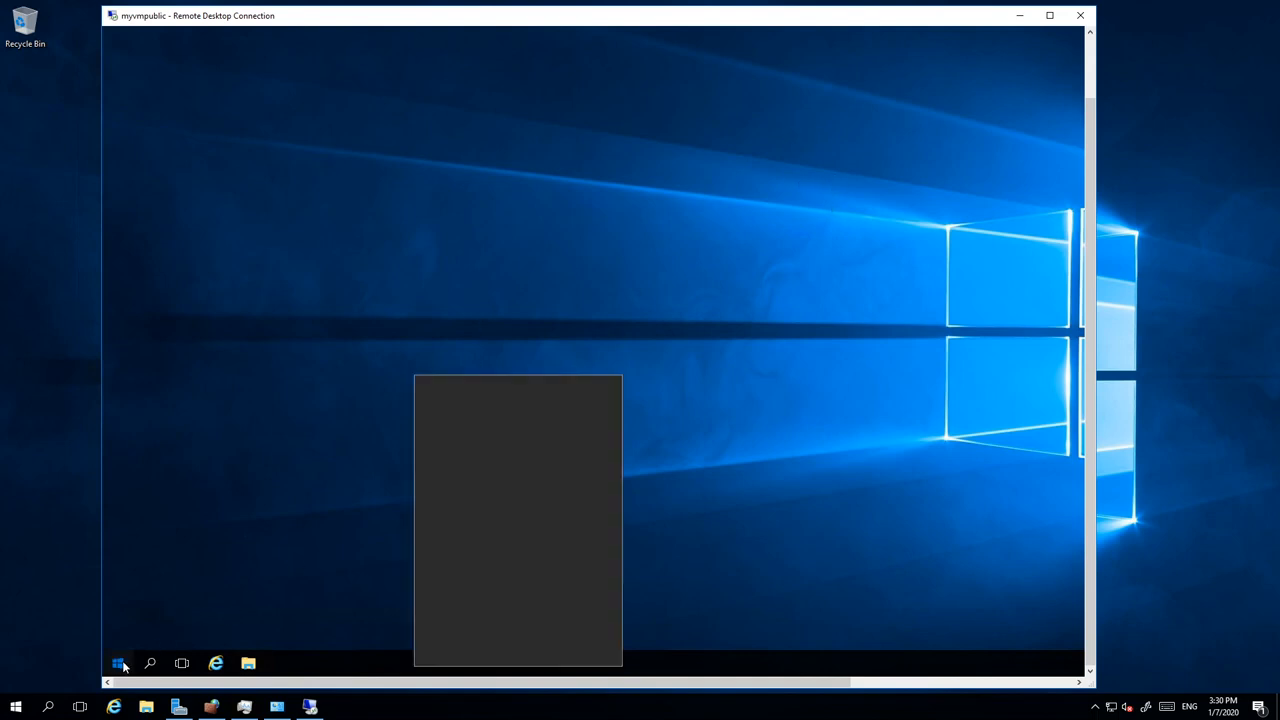
left_click(123, 661)
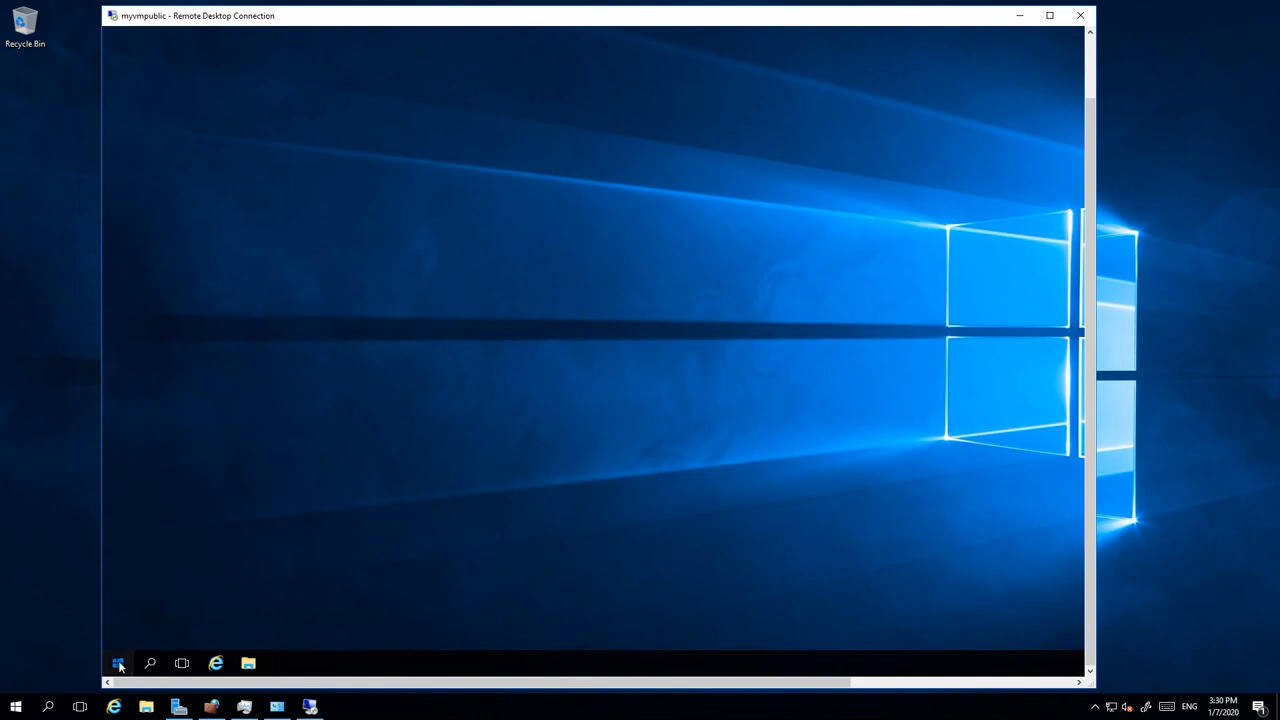
right_click(126, 664)
left_click(126, 666)
right_click(126, 666)
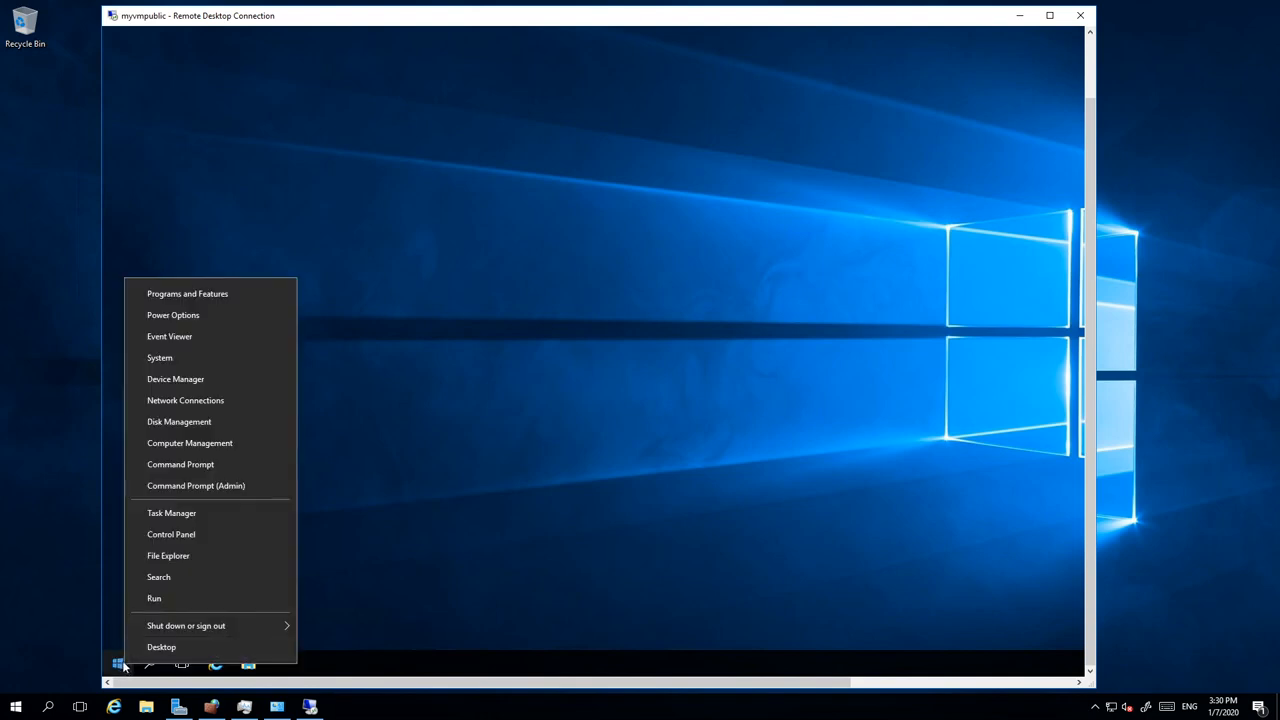
left_click(176, 537)
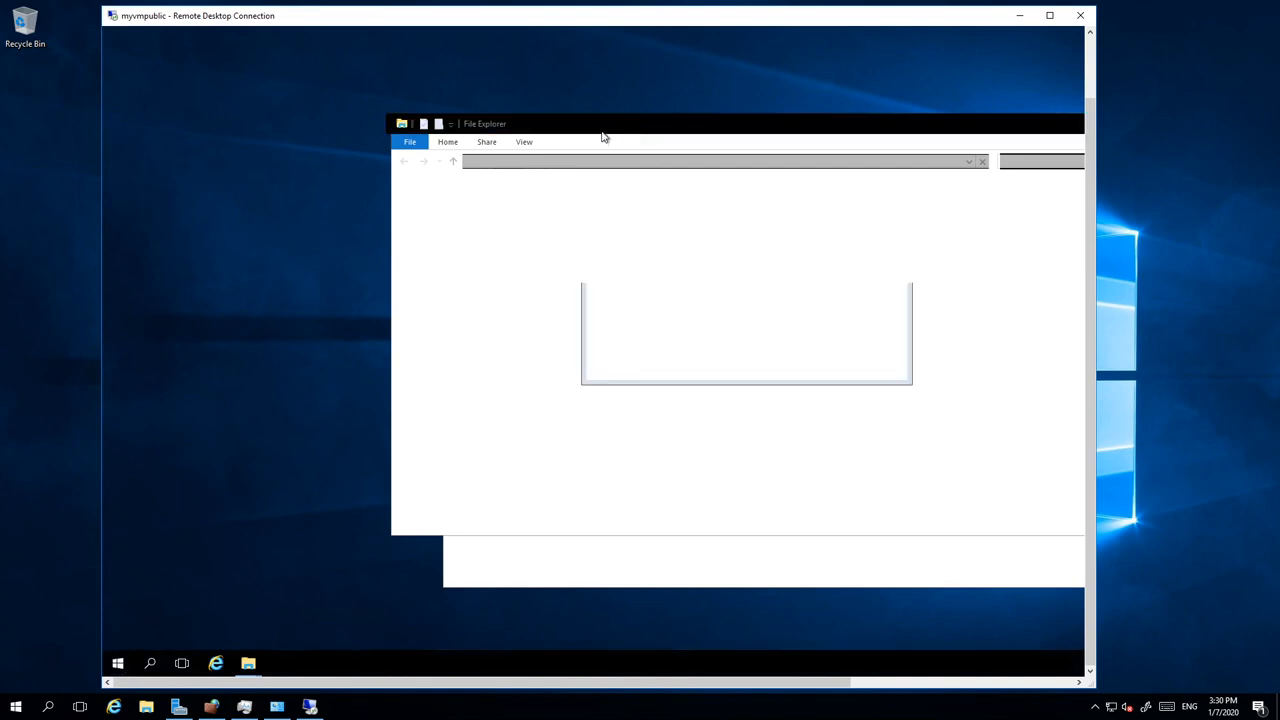
left_click(909, 114)
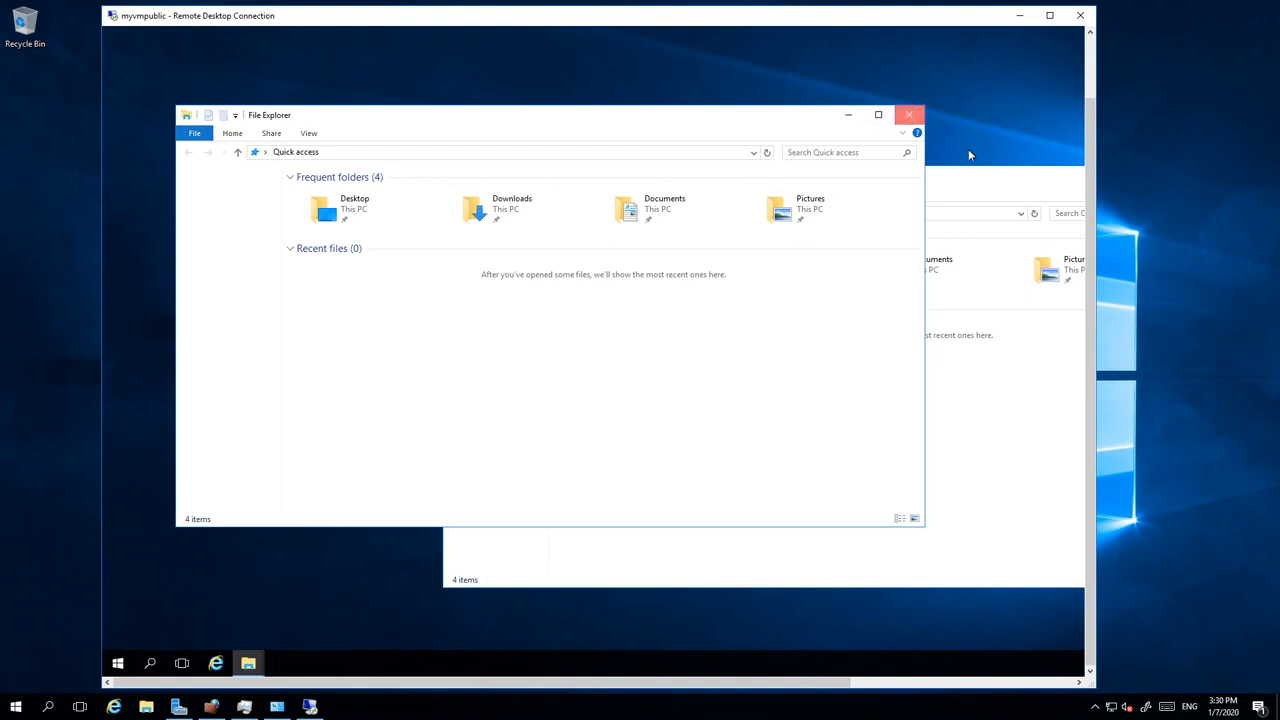
left_click_drag(983, 182, 301, 172)
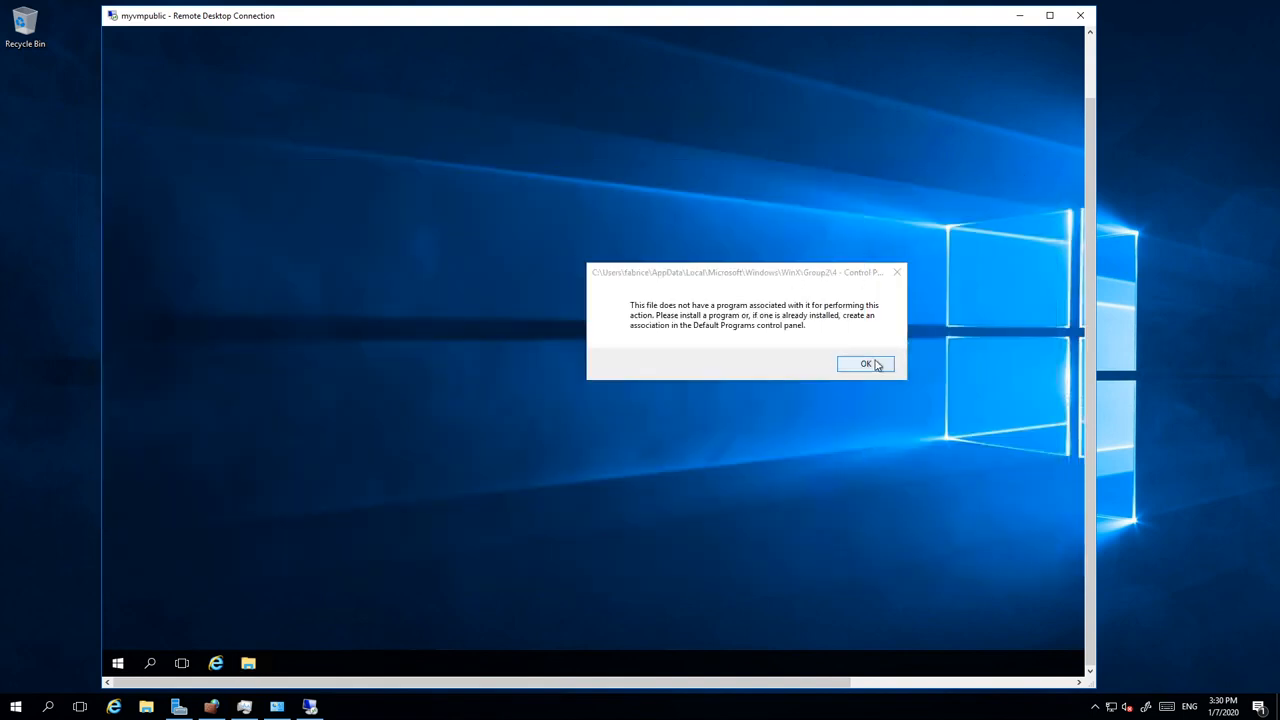
left_click(866, 363)
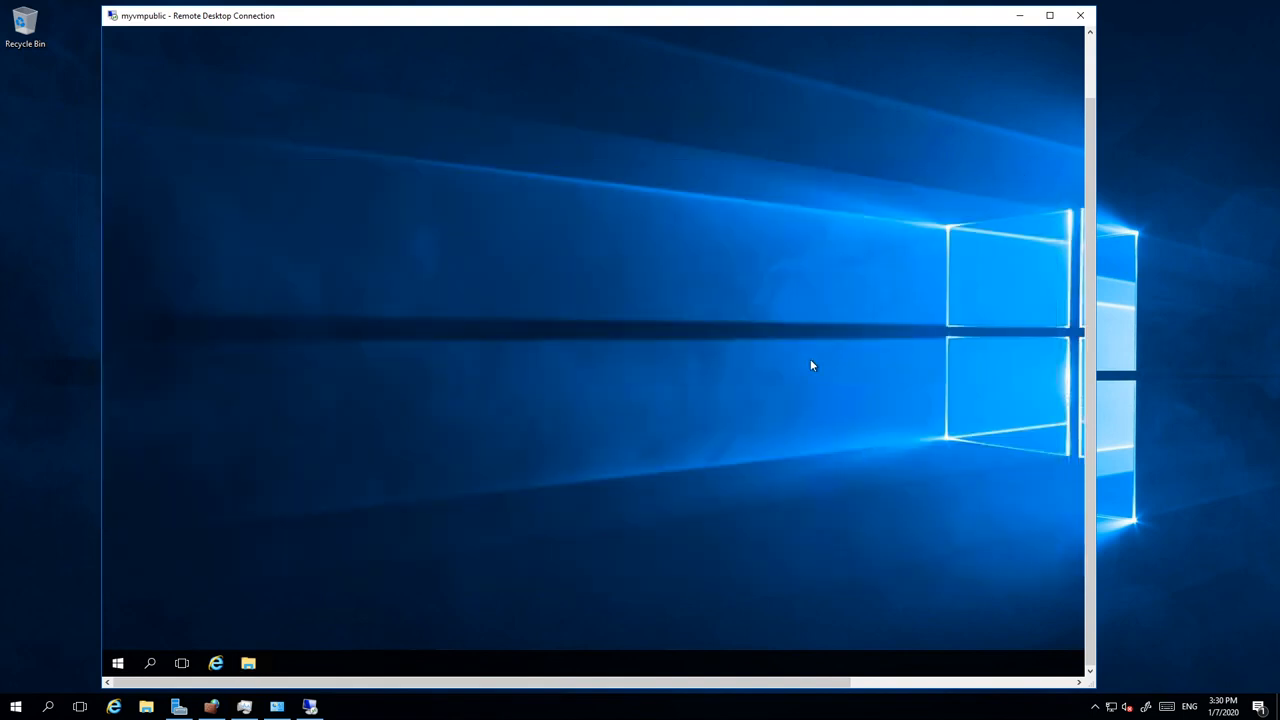
Step: Open Control Panel on the remote machine and list its items as small icons
right_click(117, 664)
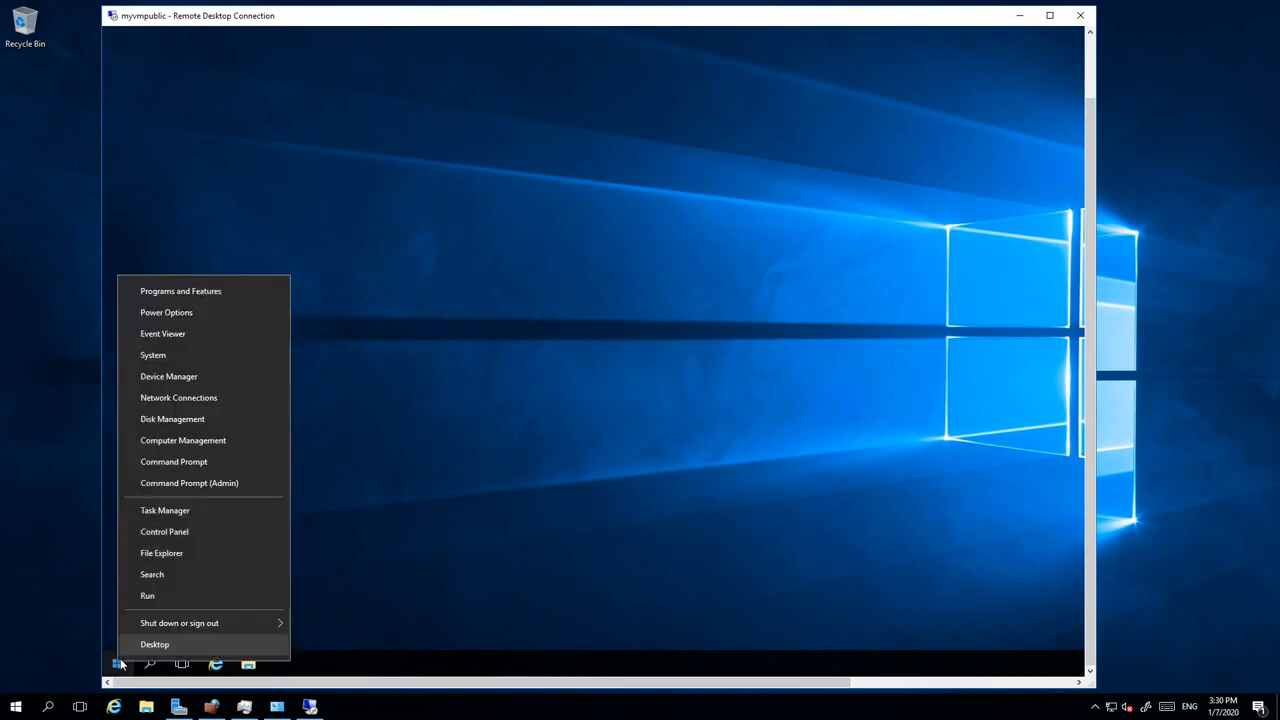
left_click(118, 668)
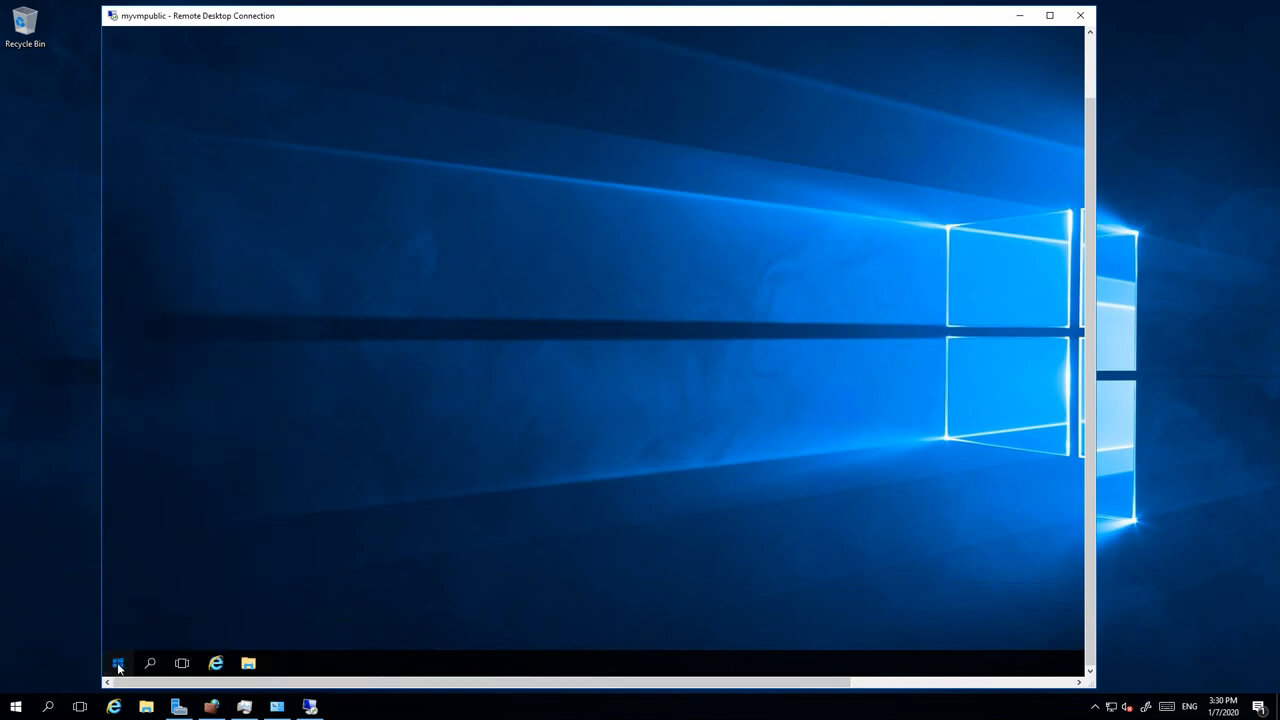
right_click(118, 668)
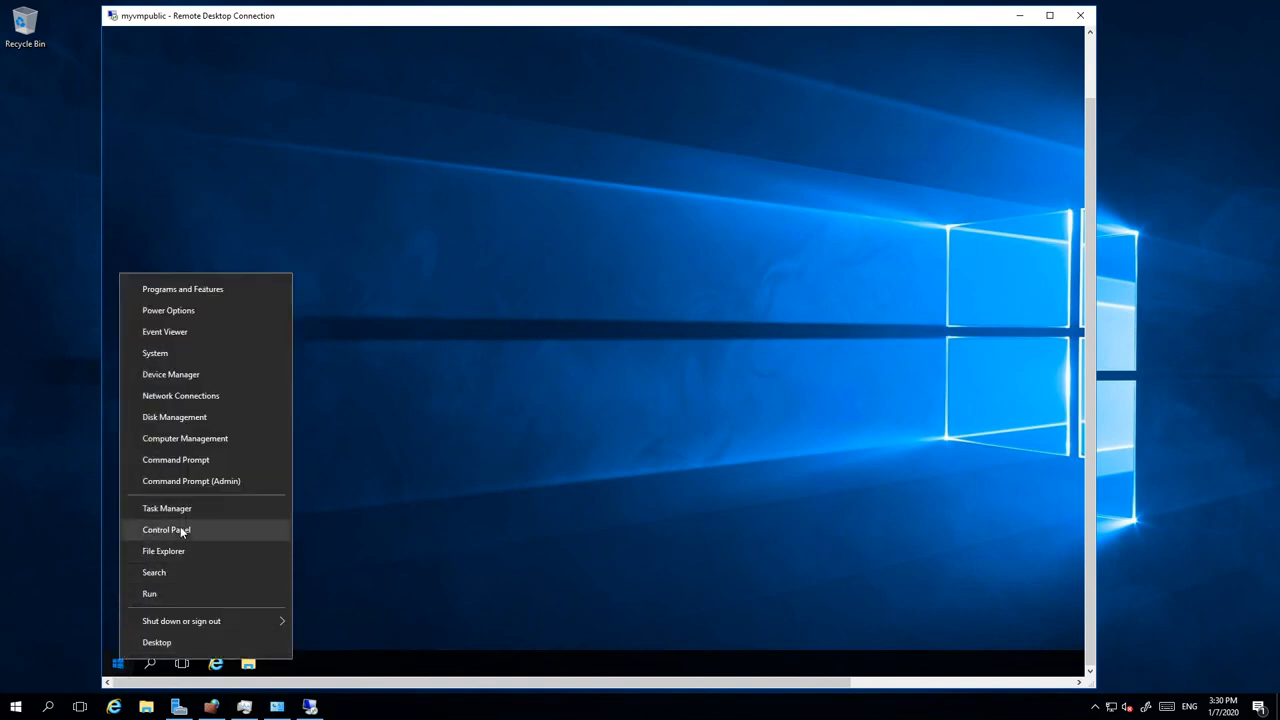
left_click(182, 532)
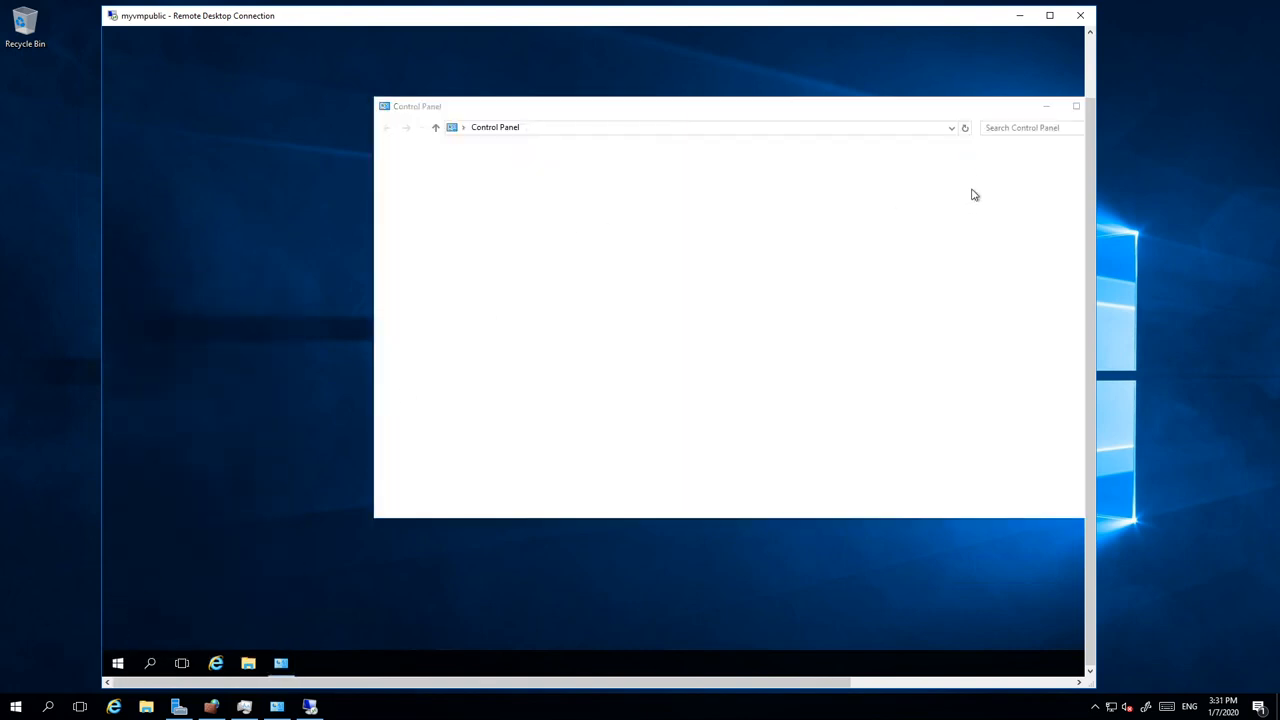
left_click(969, 162)
left_click(975, 212)
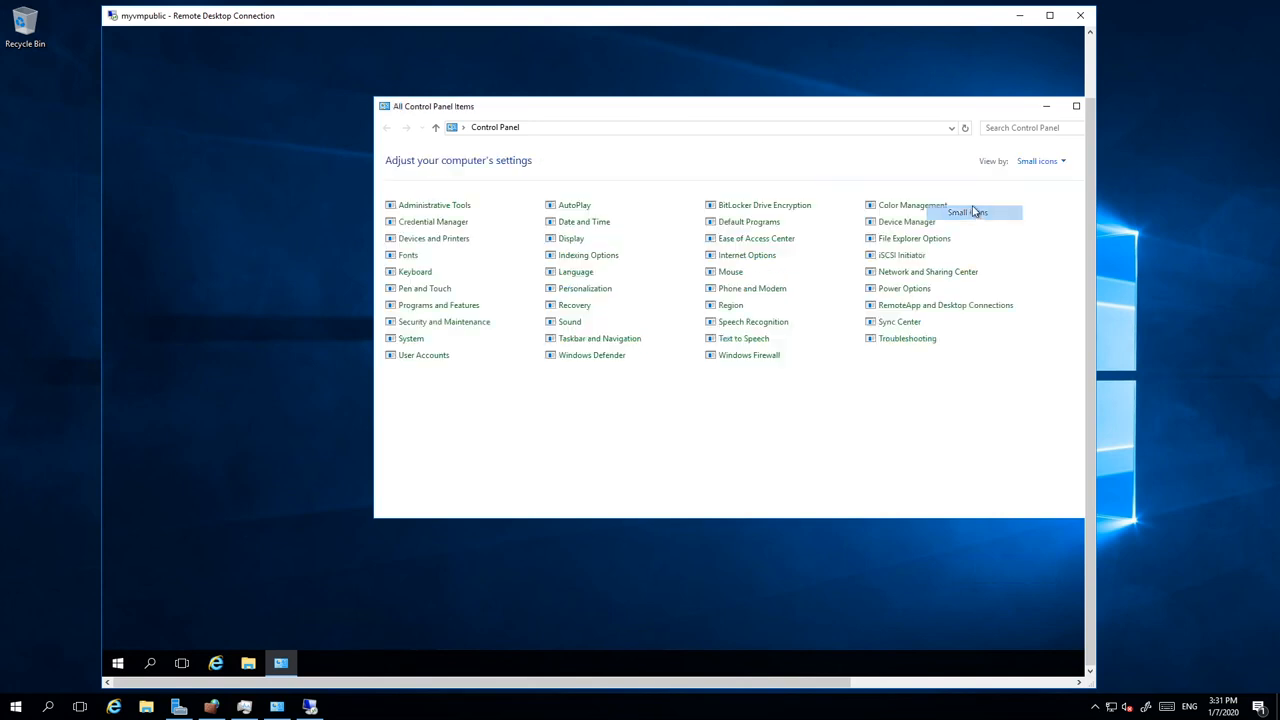
Step: Turn off Windows Firewall for both private and public networks
left_click(741, 364)
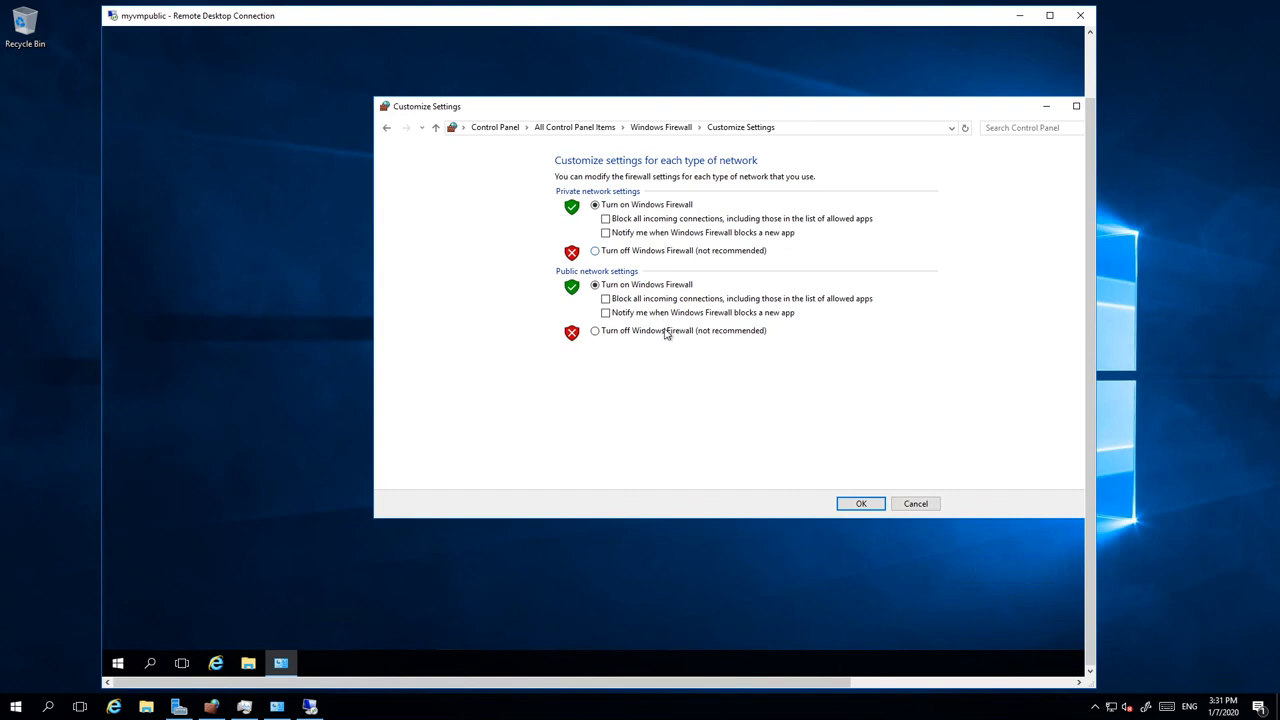
left_click(667, 332)
left_click(670, 252)
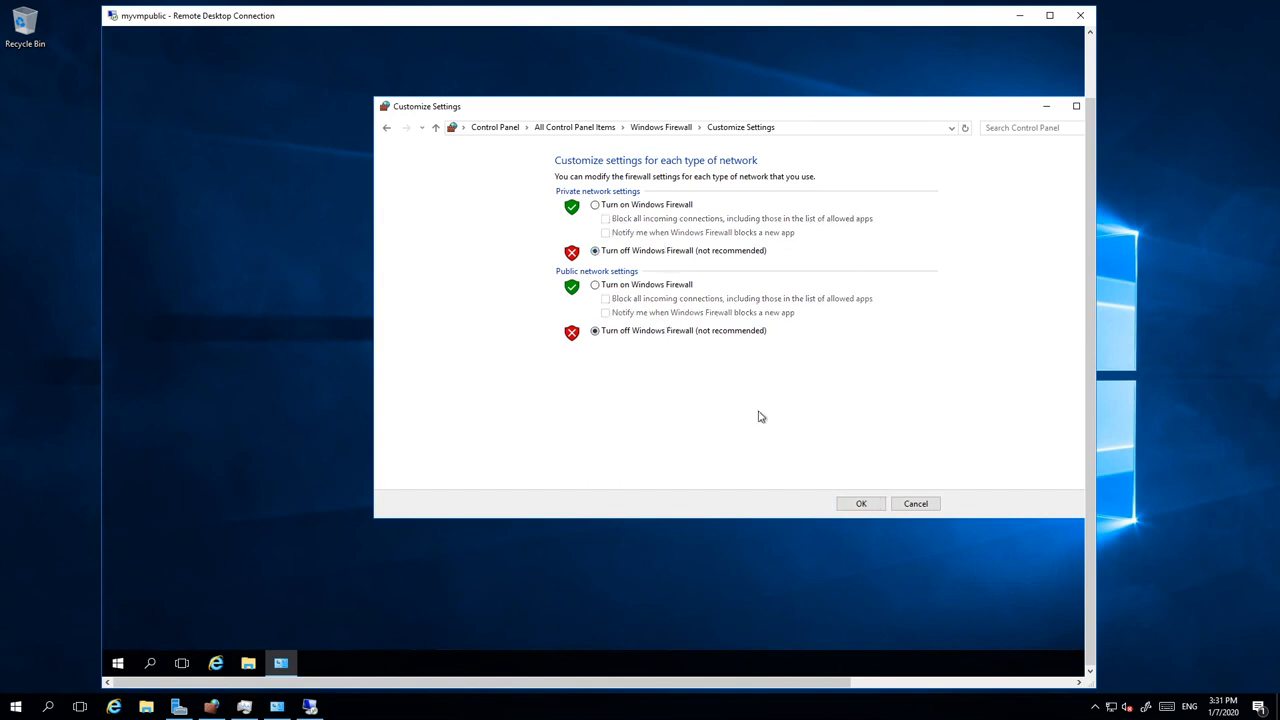
left_click(863, 504)
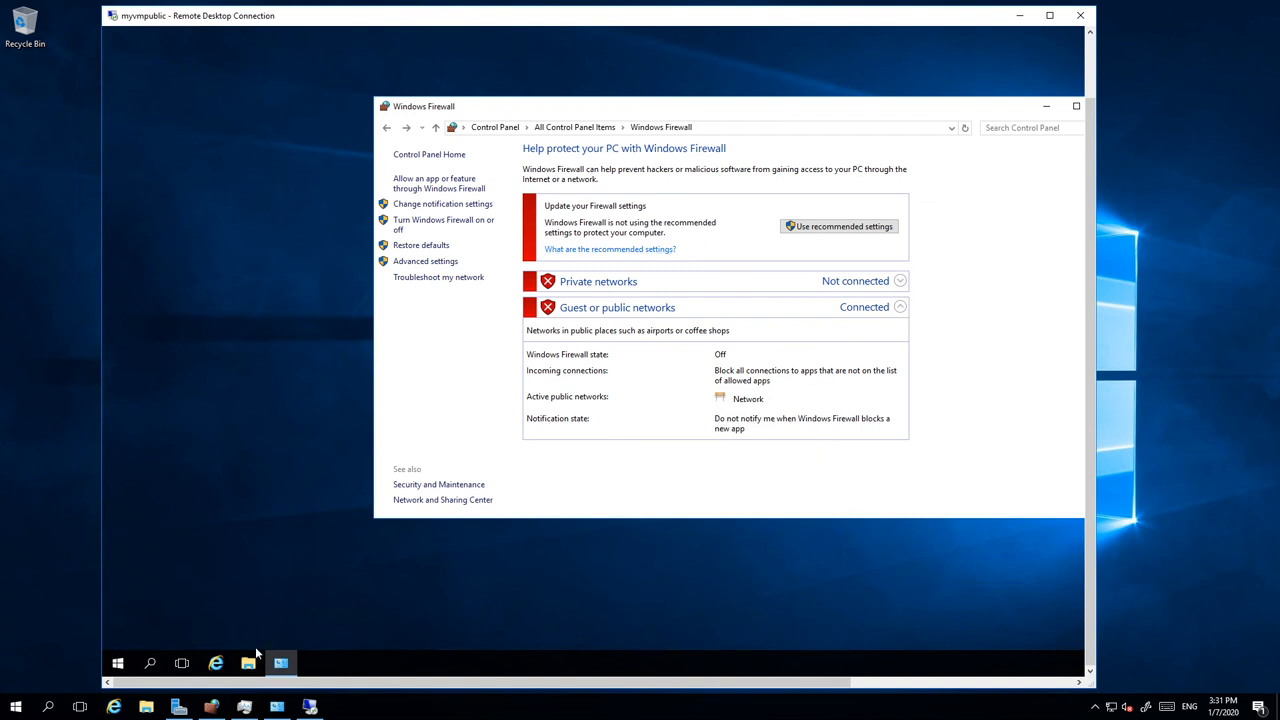
Step: In an administrator Command Prompt, run tracert and ping to myprivatevm, which both fail
right_click(118, 664)
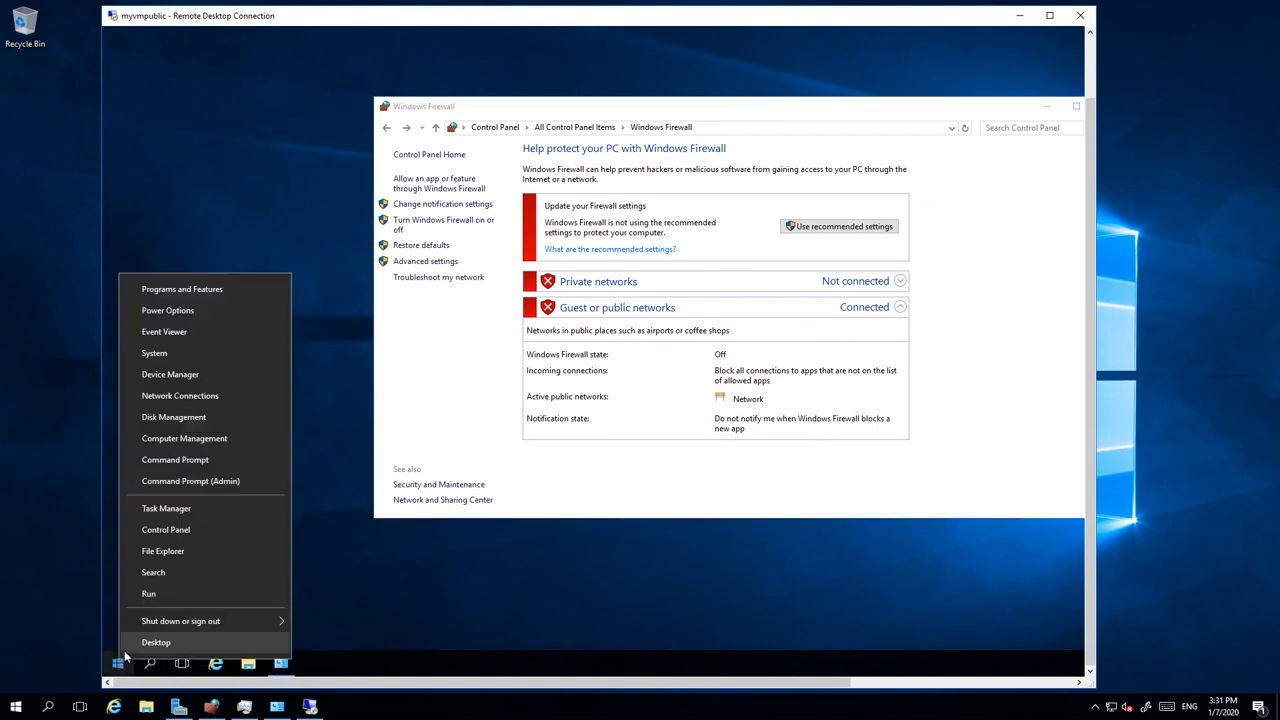
left_click(175, 460)
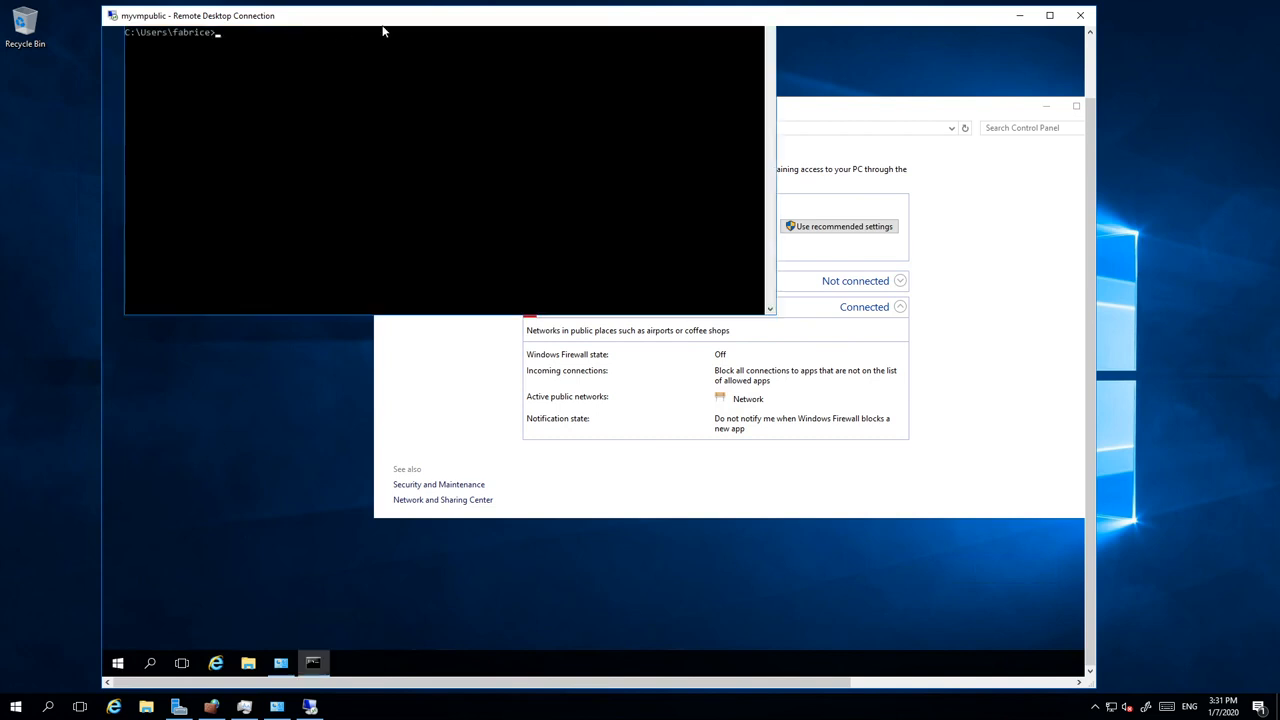
scroll(512, 72, "up", 2)
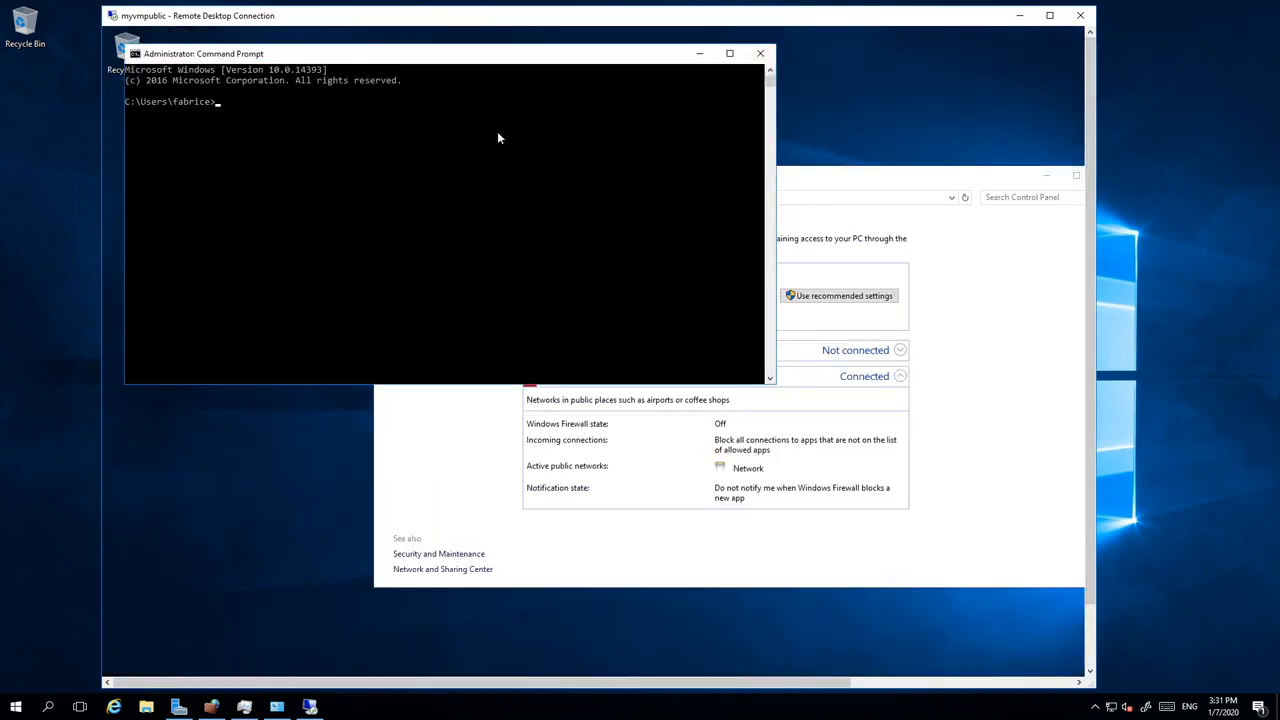
type("tracert myprivatevm")
key("Return")
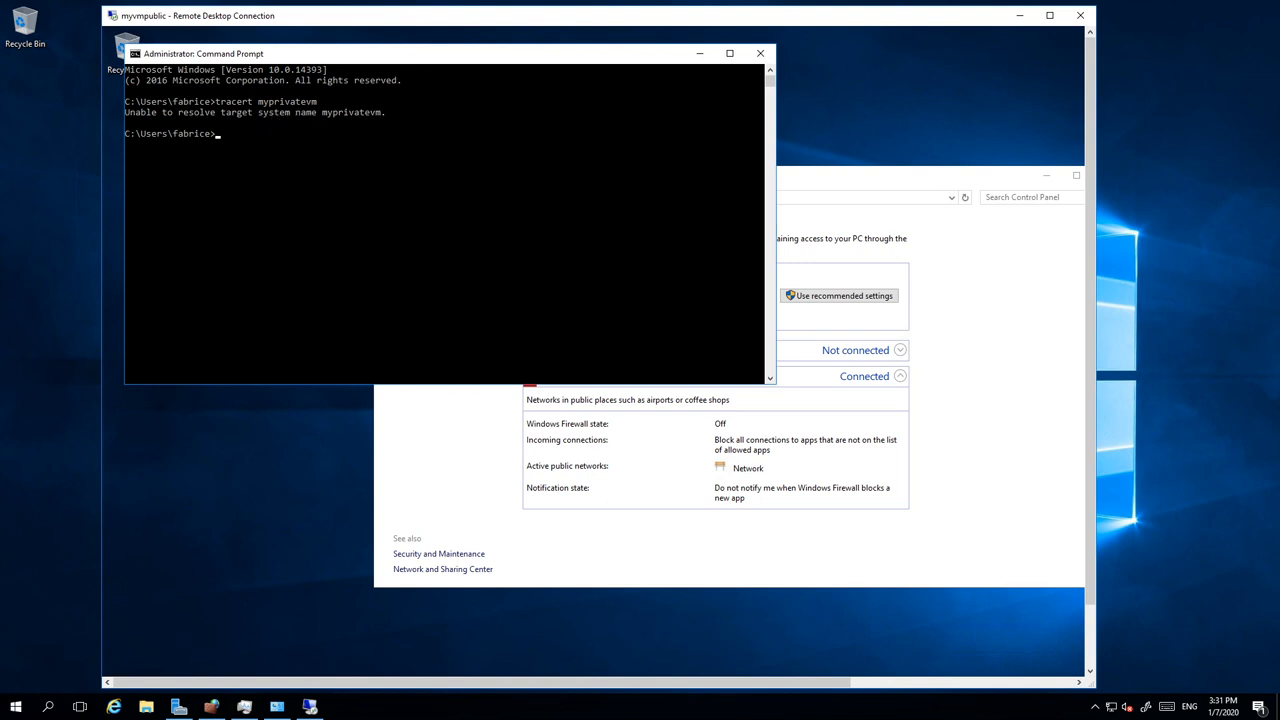
left_click(479, 262)
type("ping myprivatevm")
key("Return")
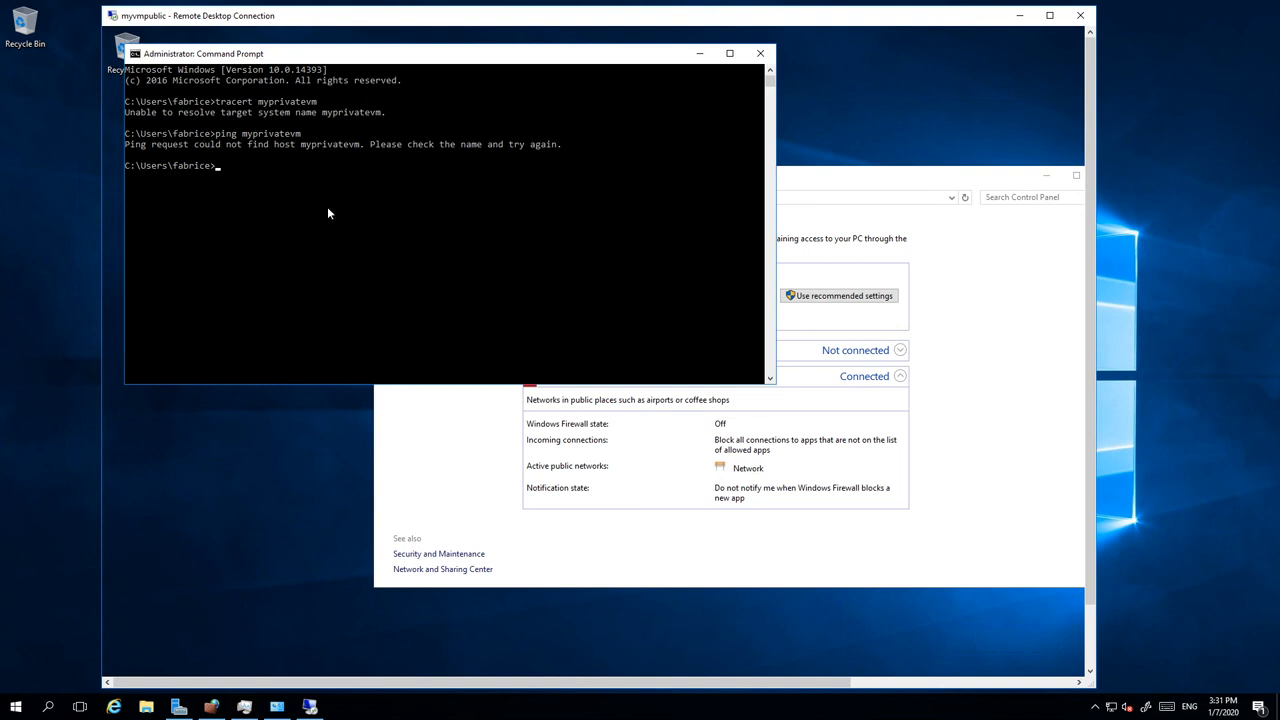
Step: Run ipconfig and hostname, showing IPv4 address 10.0.0.4 and host myVmPublic
left_click(761, 56)
type("pconfig")
key("Return")
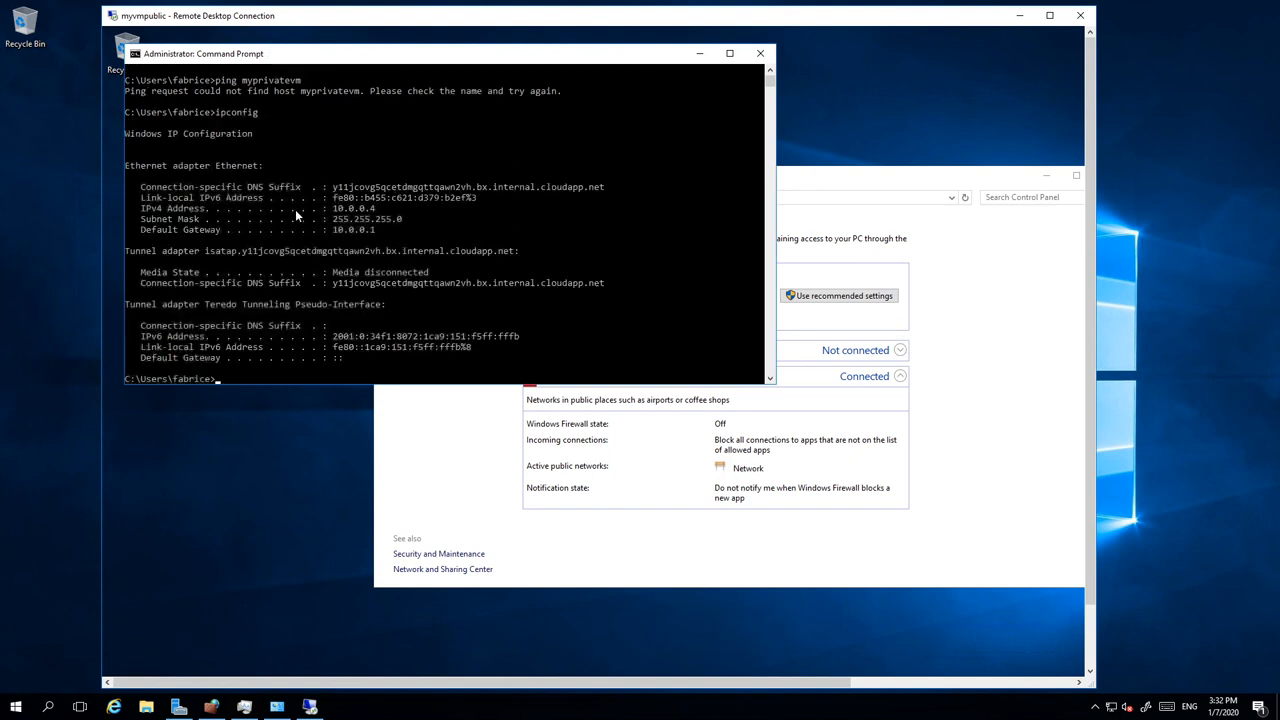
type("hostname")
key("Return")
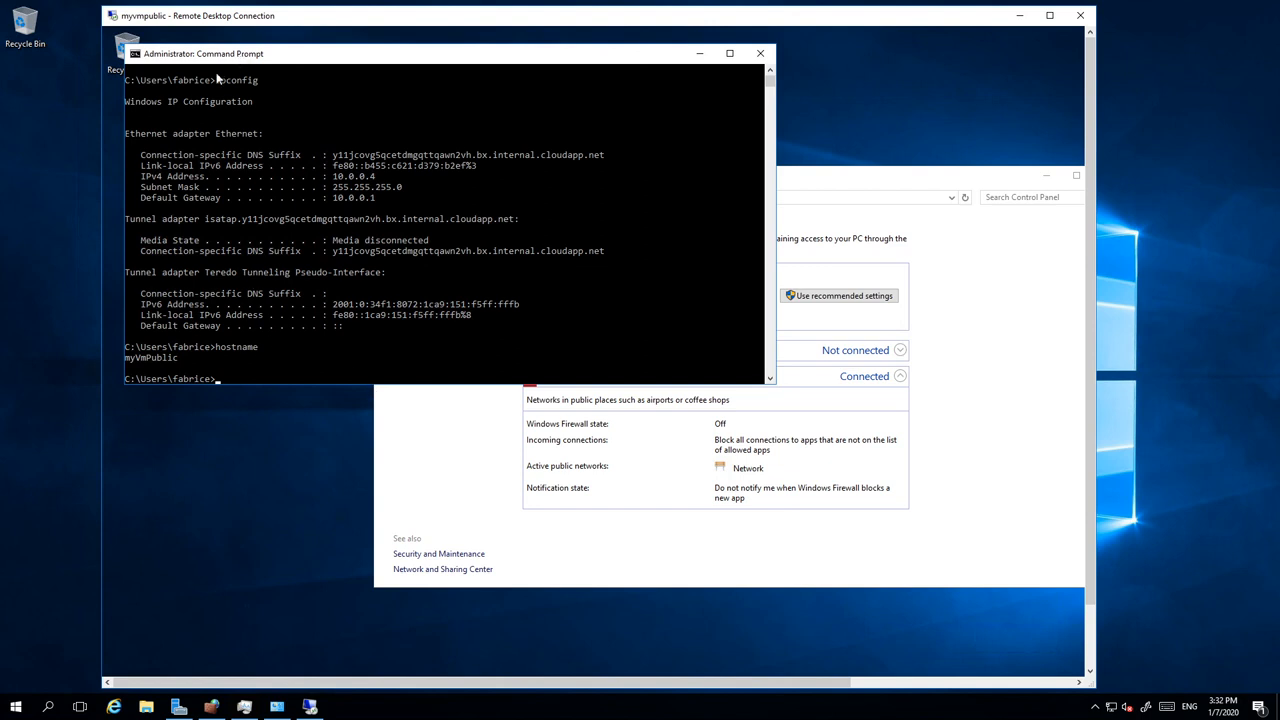
left_click_drag(208, 56, 394, 78)
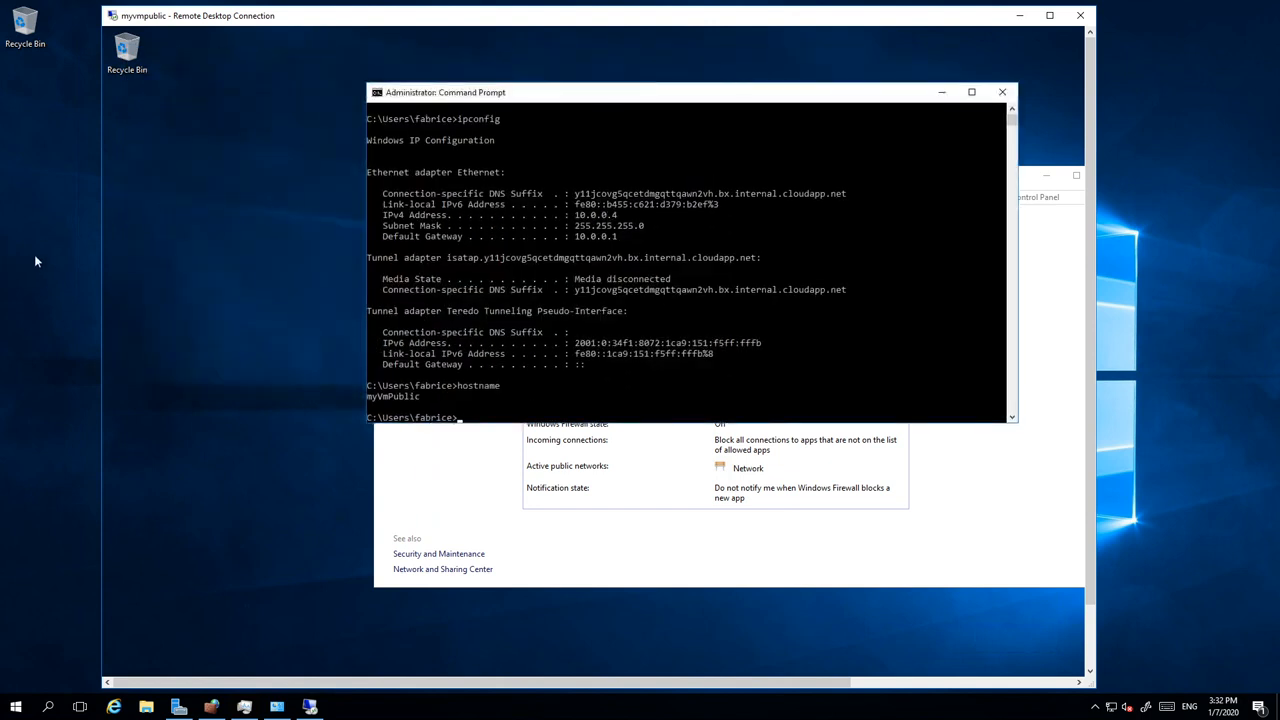
Step: Open a second administrator Command Prompt on myVmPrivate and run hostname
right_click(15, 706)
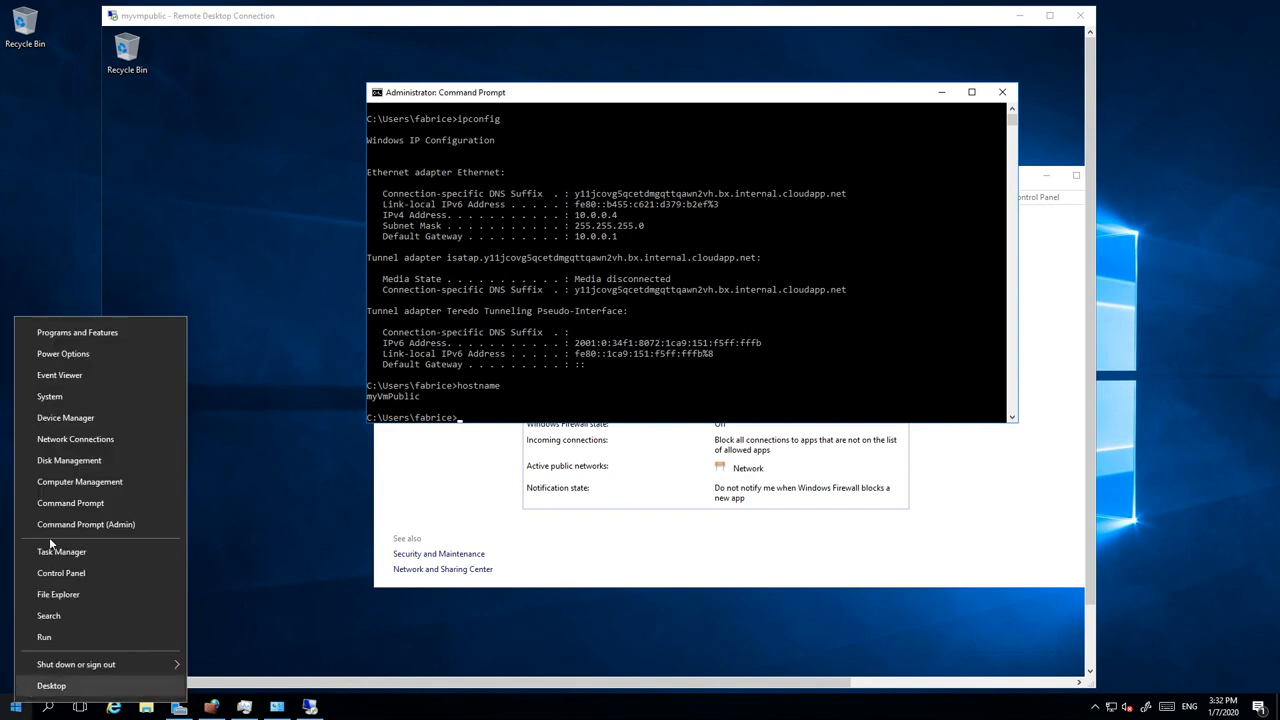
left_click(96, 497)
type("hostname")
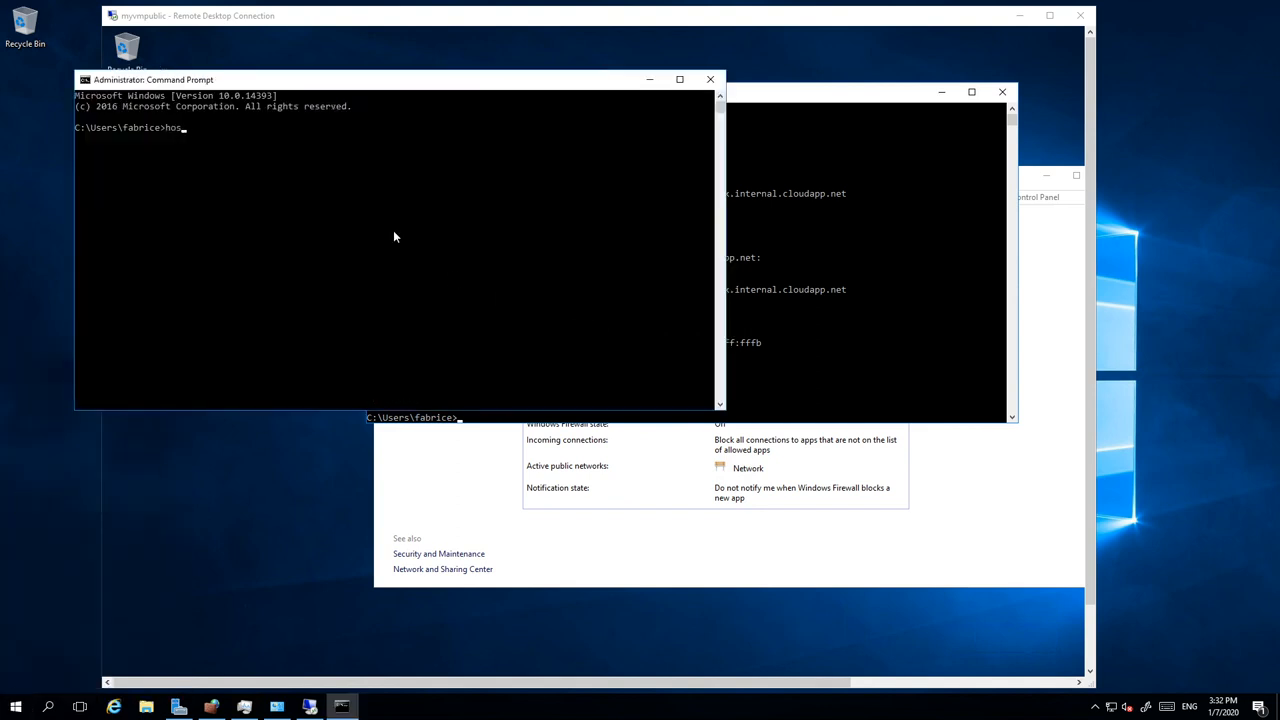
key("Return")
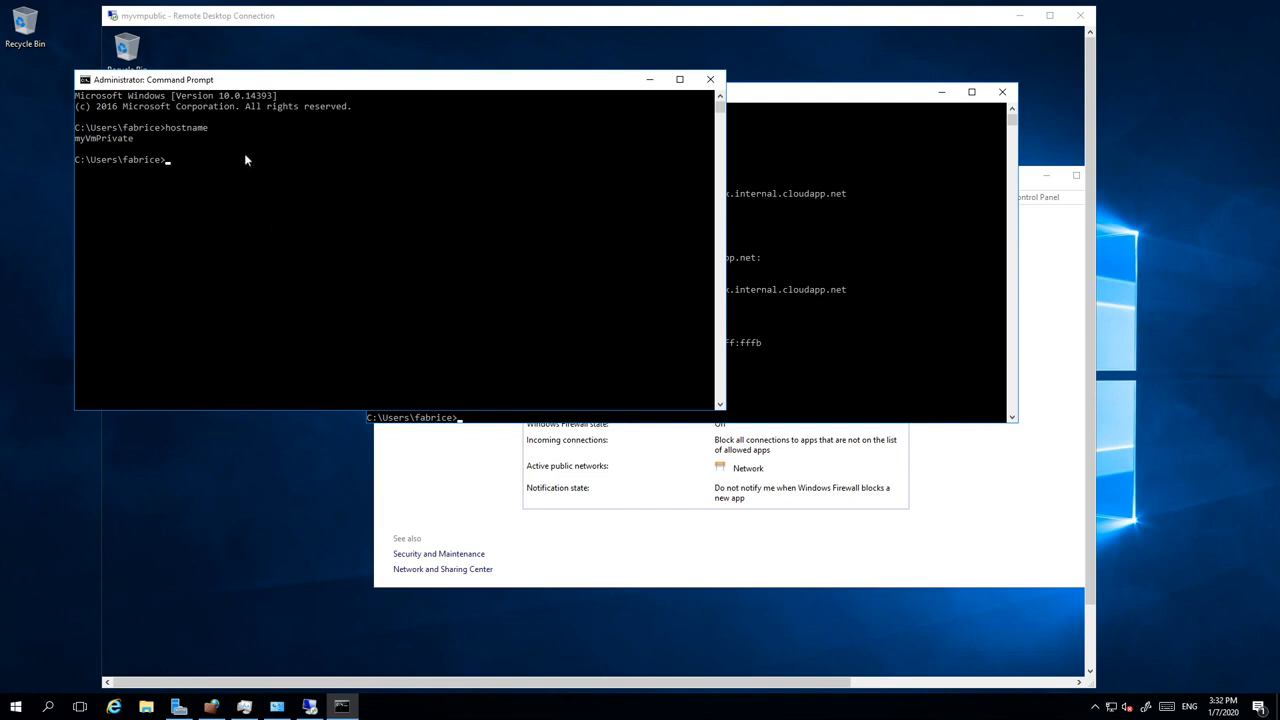
left_click_drag(568, 98, 674, 169)
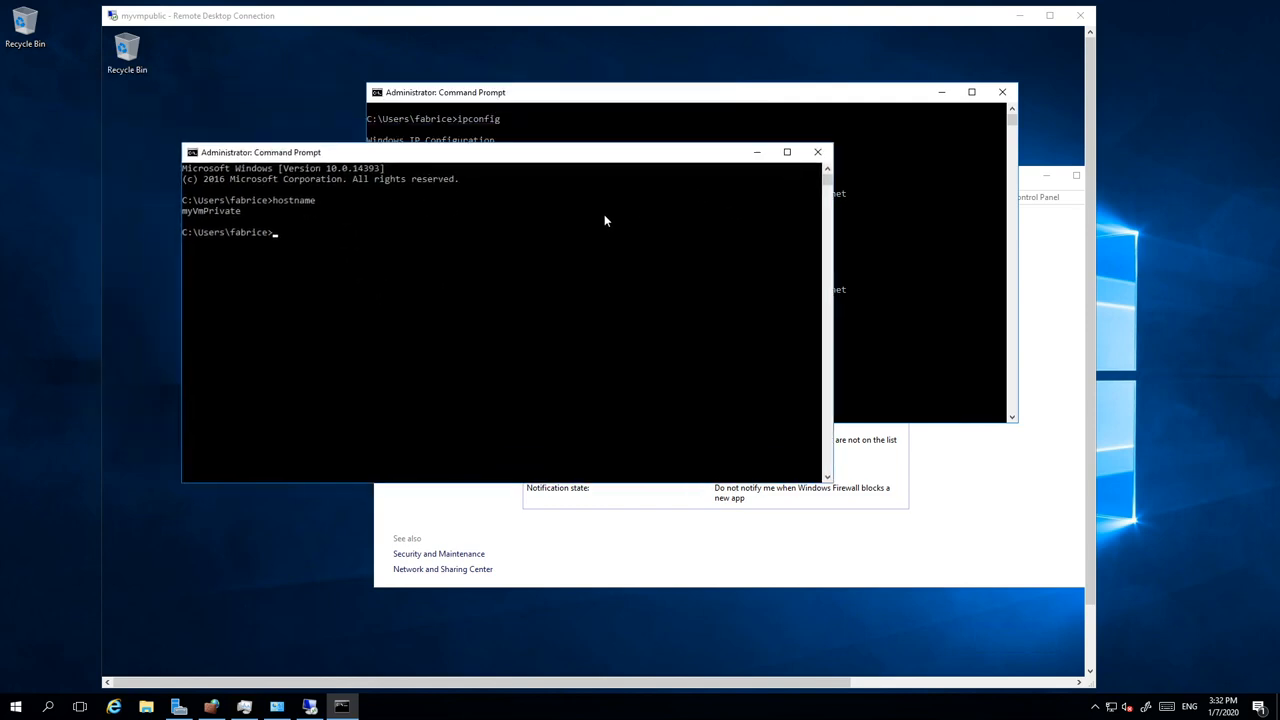
Step: Ping and trace myvmpublic, reaching 10.0.0.4 with 0% loss in one hop
type("ping")
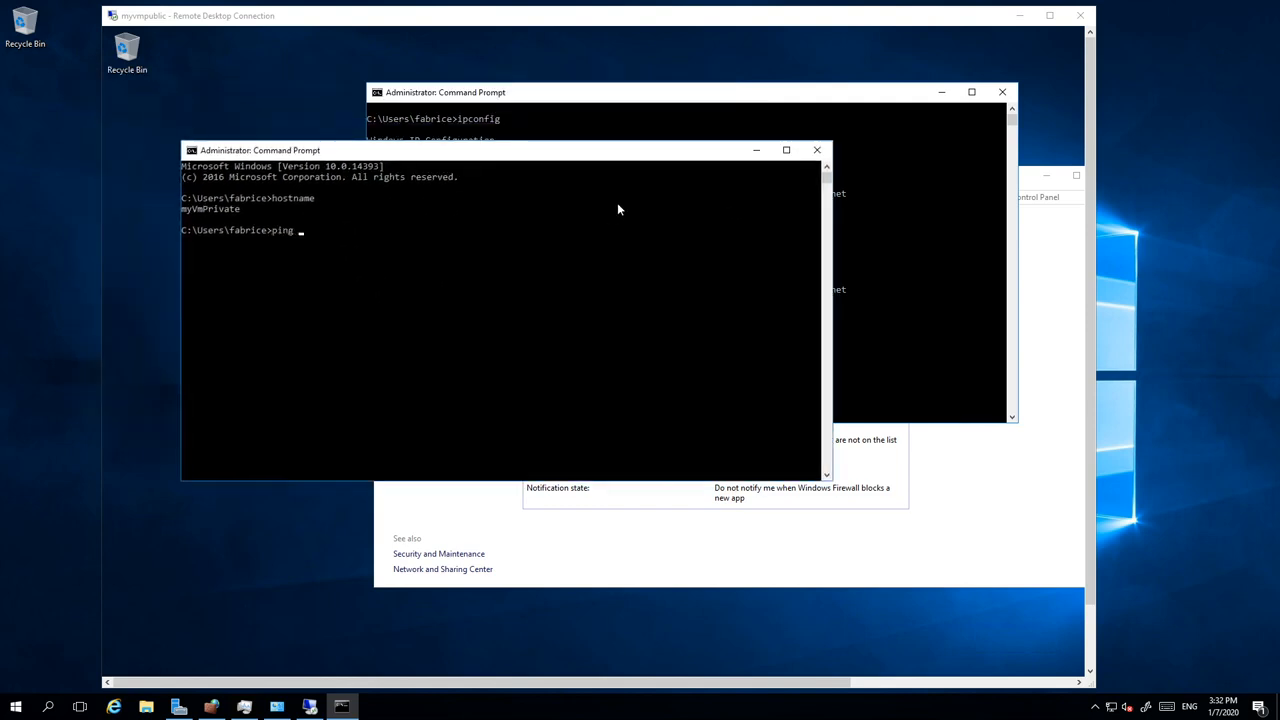
type(" my")
type("private")
key("BackSpace")
key("BackSpace")
key("BackSpace")
key("BackSpace")
key("BackSpace")
key("BackSpace")
type("vmpublic")
key("Return")
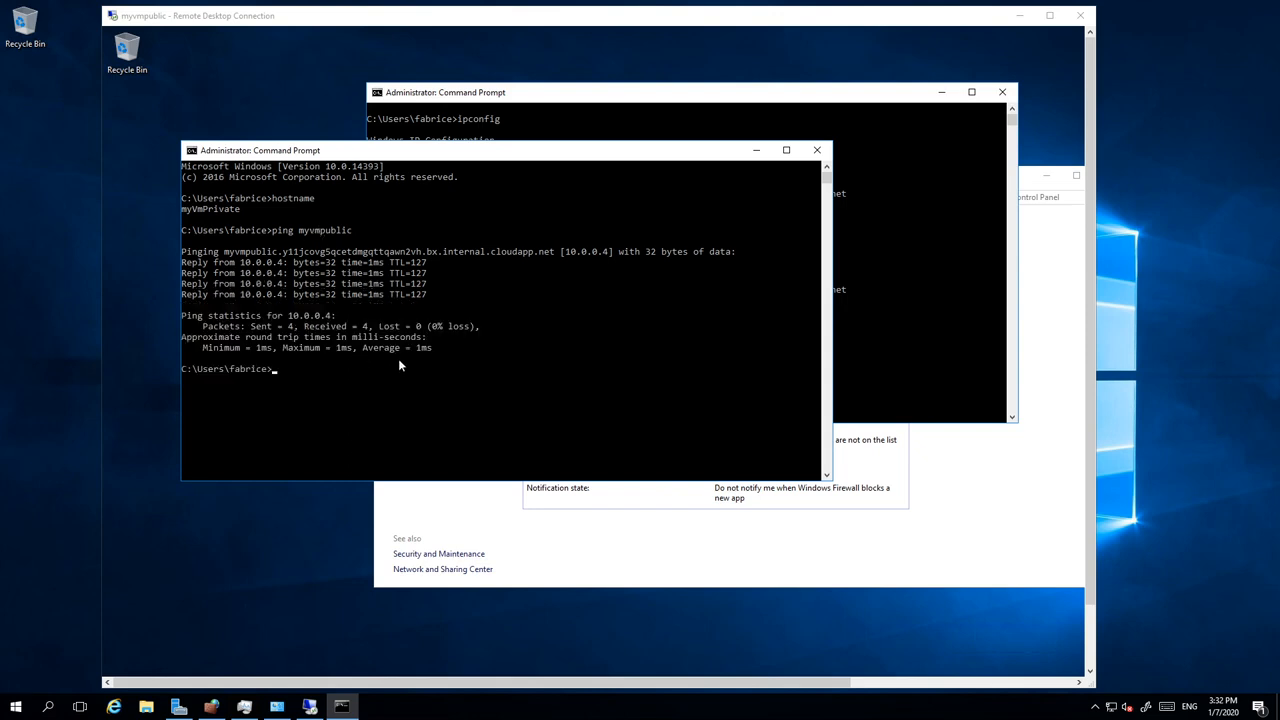
type("tracert myvmpublic")
key("Return")
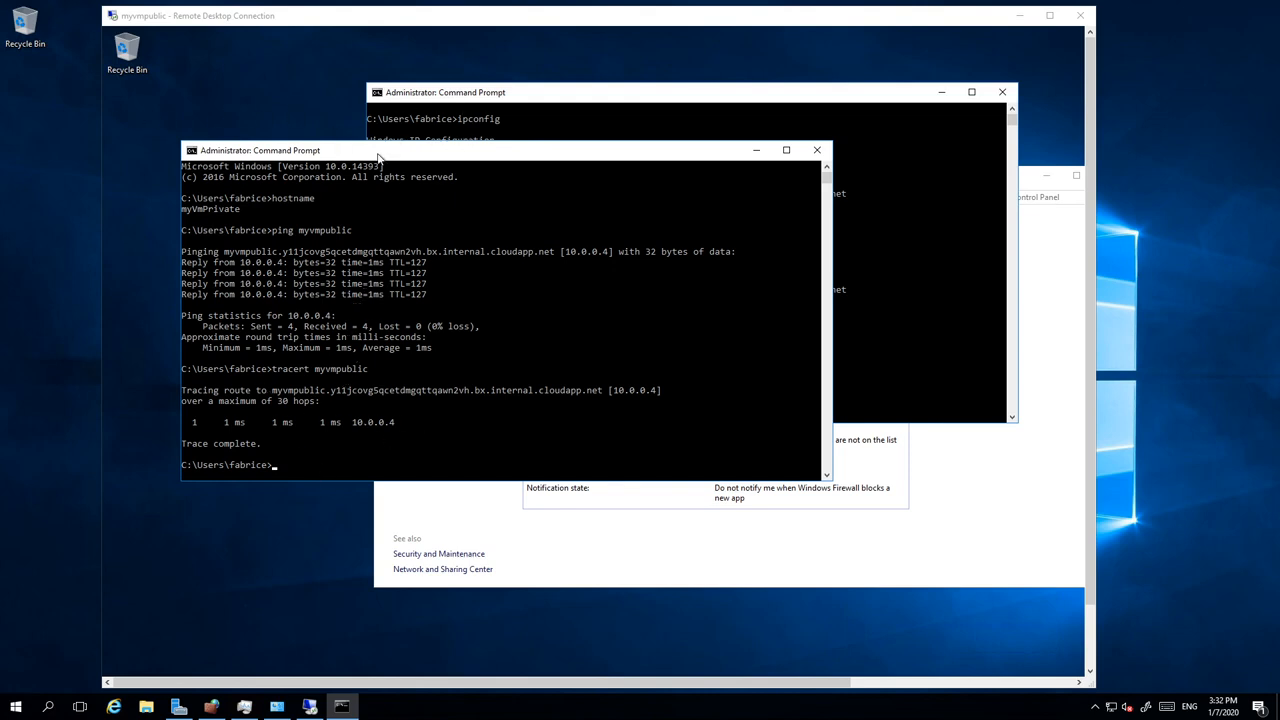
left_click_drag(410, 146, 475, 291)
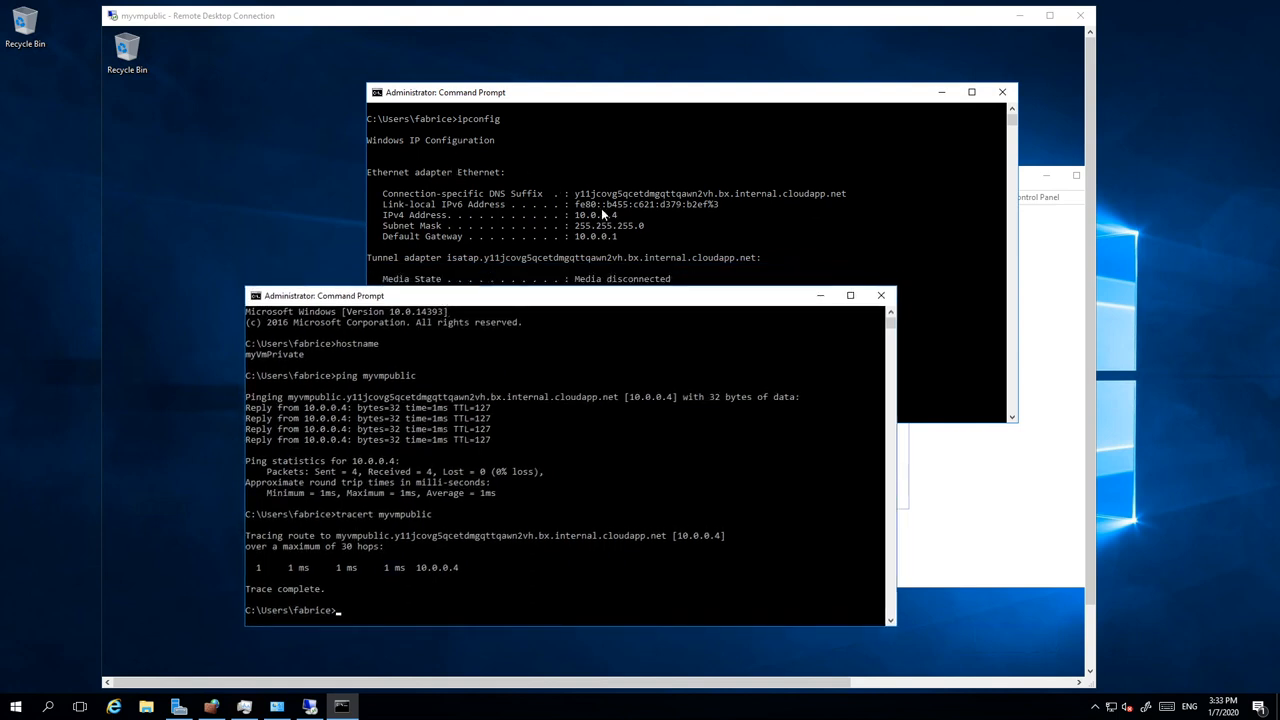
Step: Ping myprivatevm again from myVmPublic, getting a could-not-find-host error, then close that prompt
left_click(601, 208)
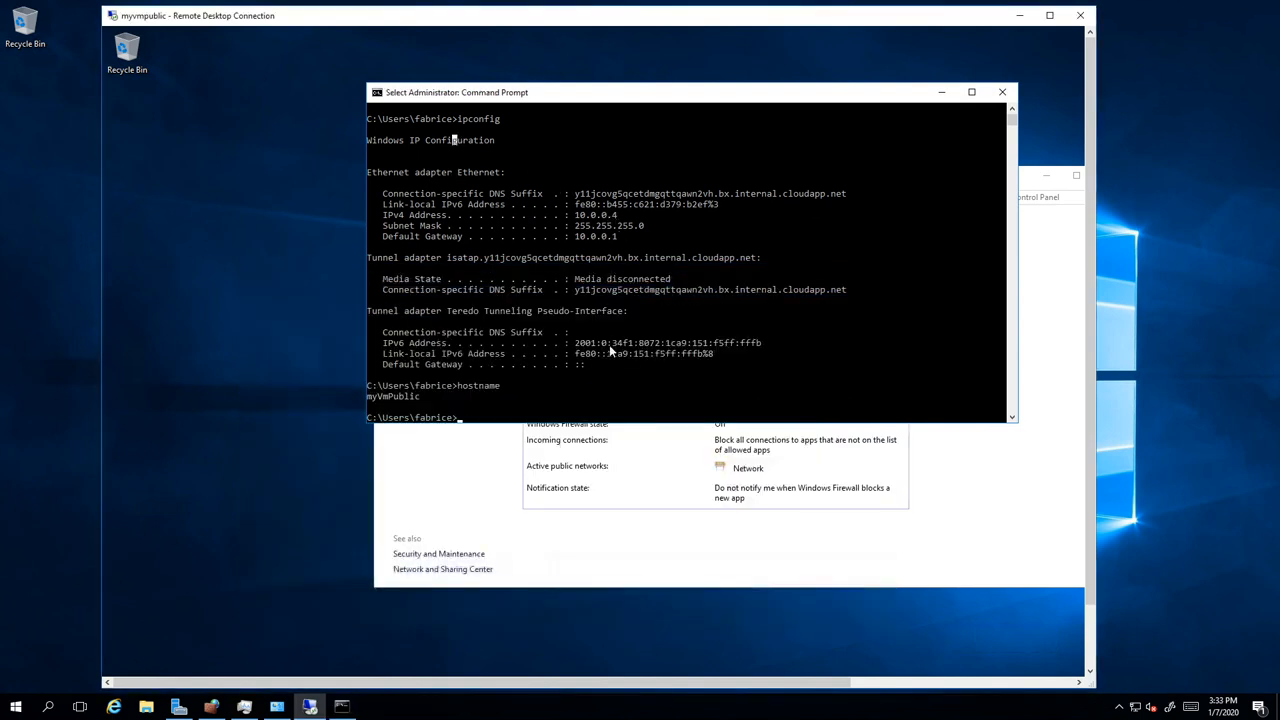
type("ping myprivatevm")
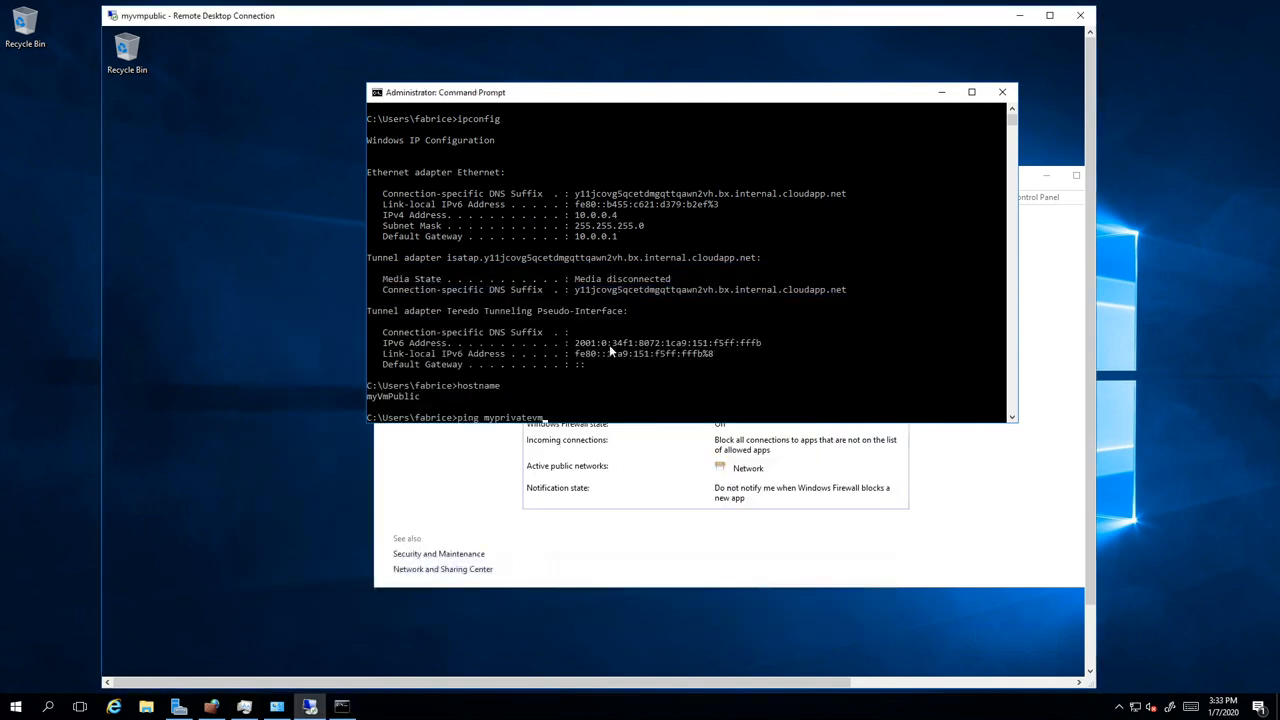
key("Return")
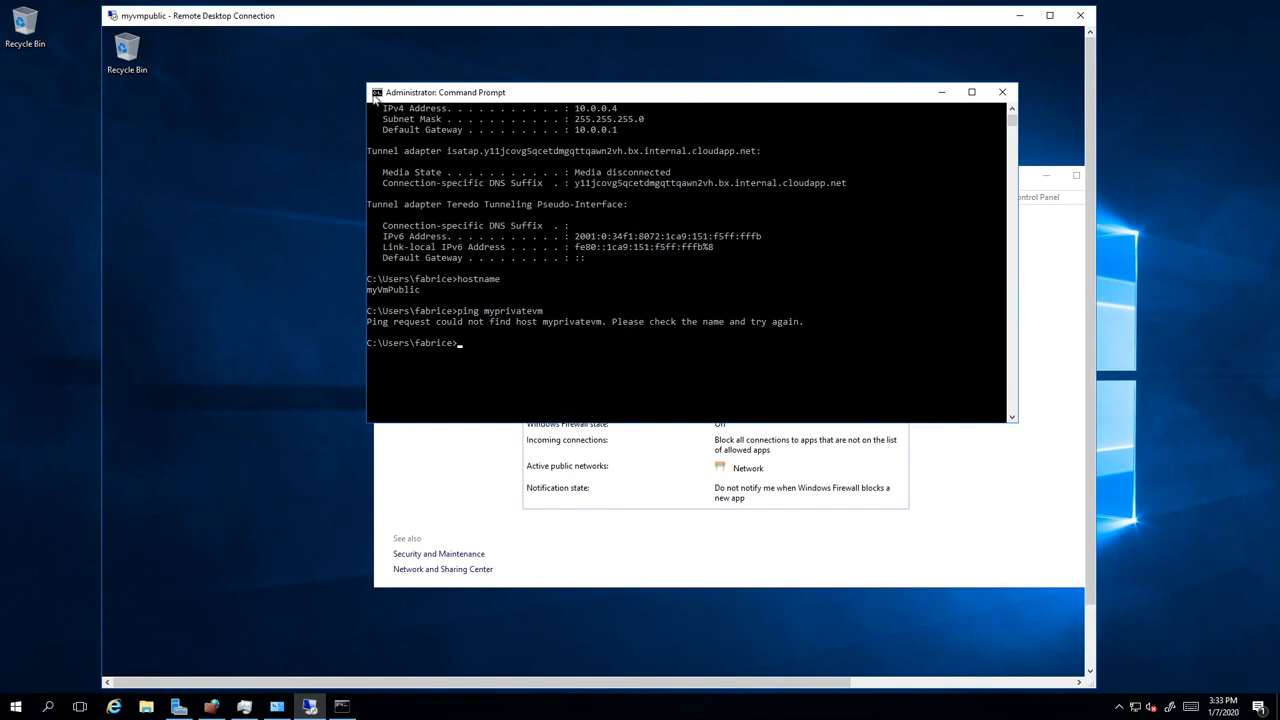
double_click(377, 96)
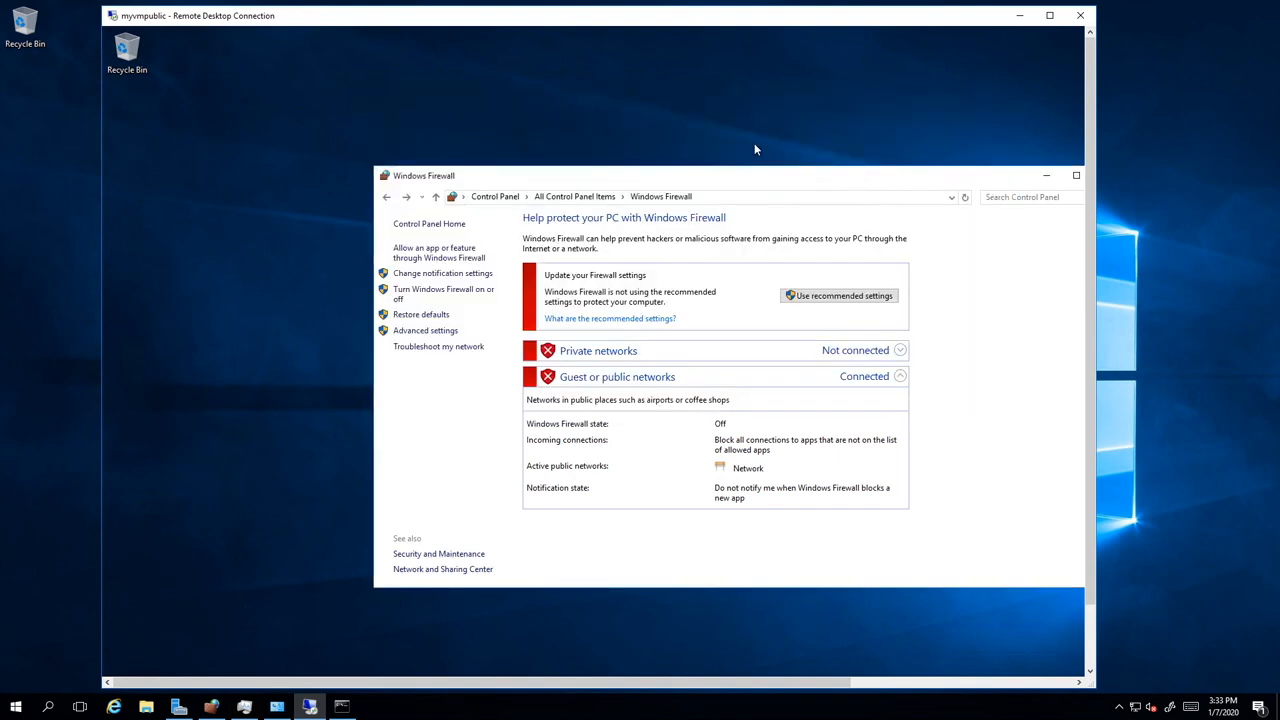